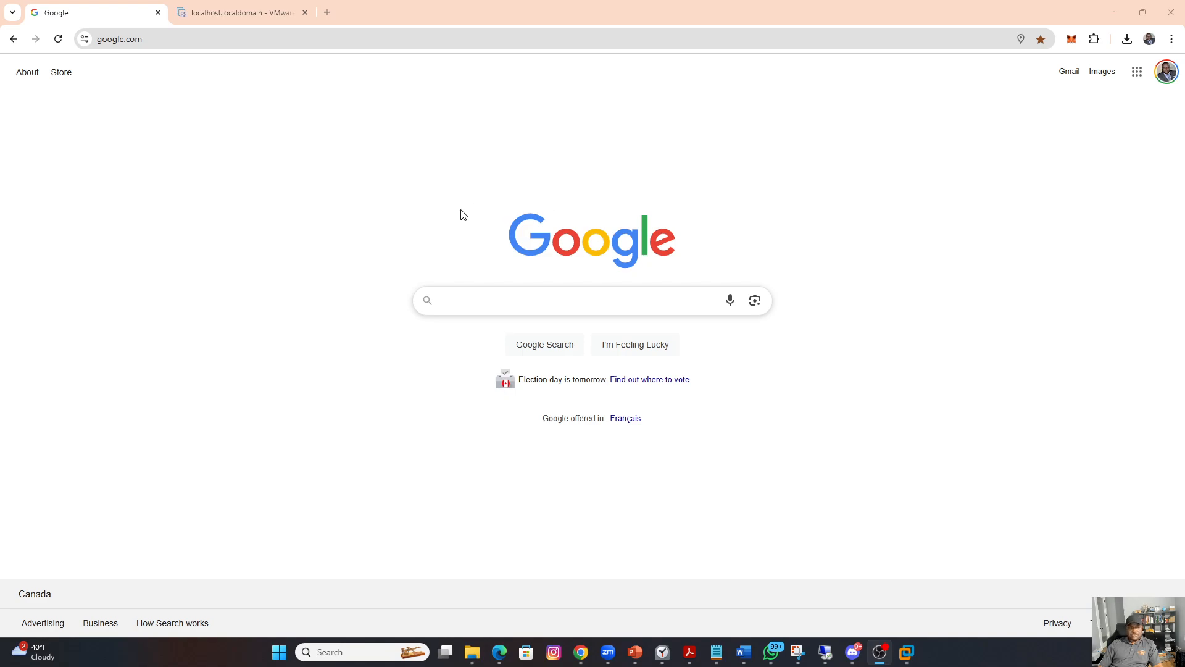
Step: Search Google for "wazuh" and open the Install page of the Wazuh website from the results
{"action": "left_click", "coordinate": [441, 301]}
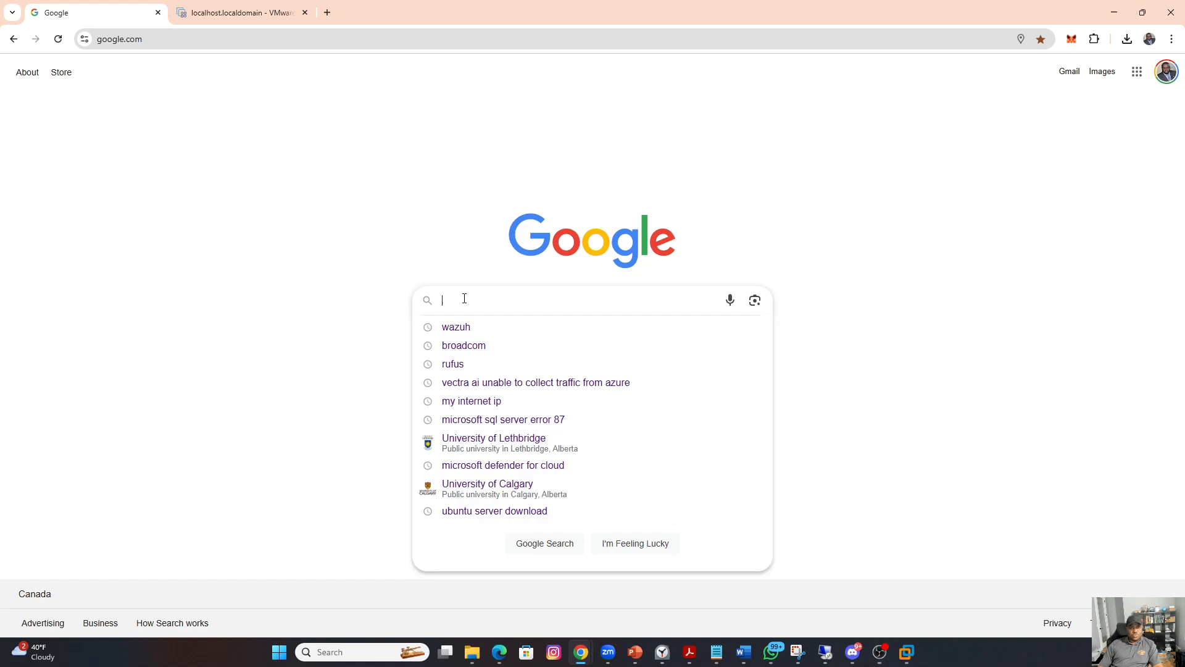
{"action": "type", "text": "wazuh"}
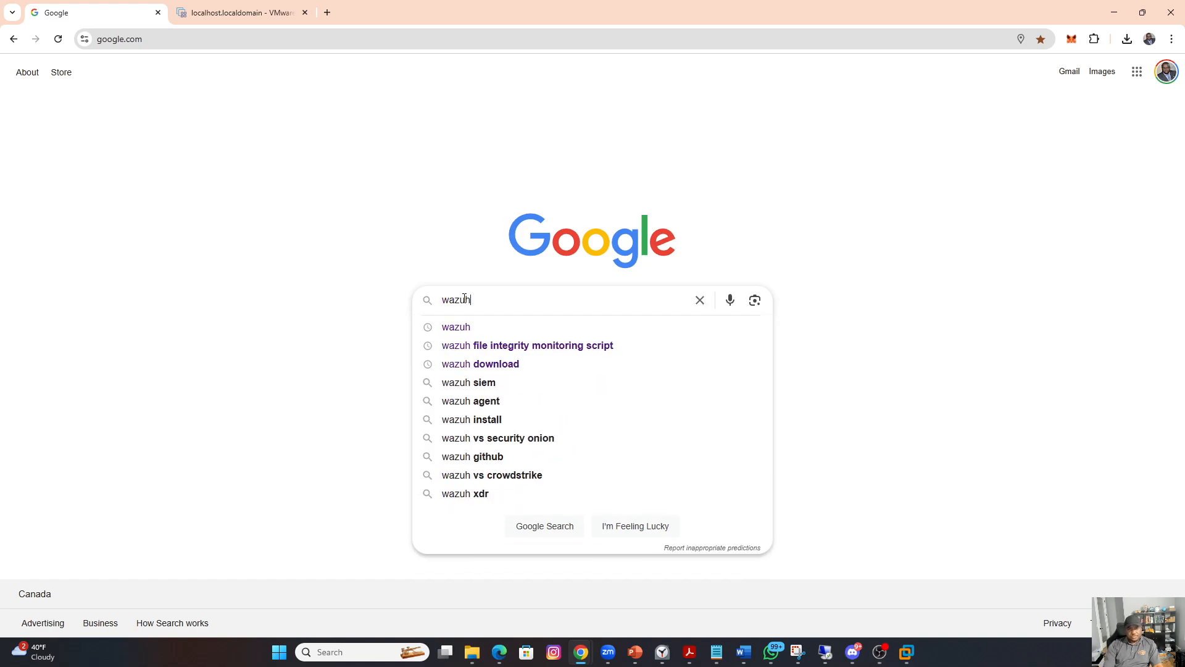
{"action": "key", "text": "Return"}
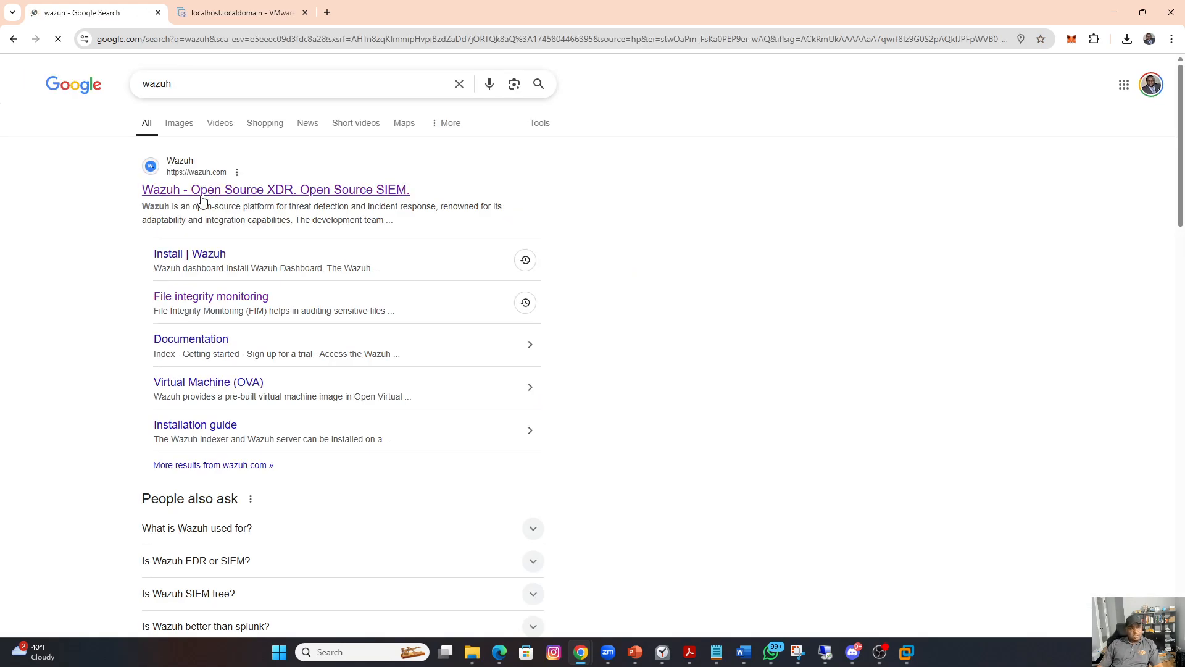
{"action": "left_click", "coordinate": [191, 254]}
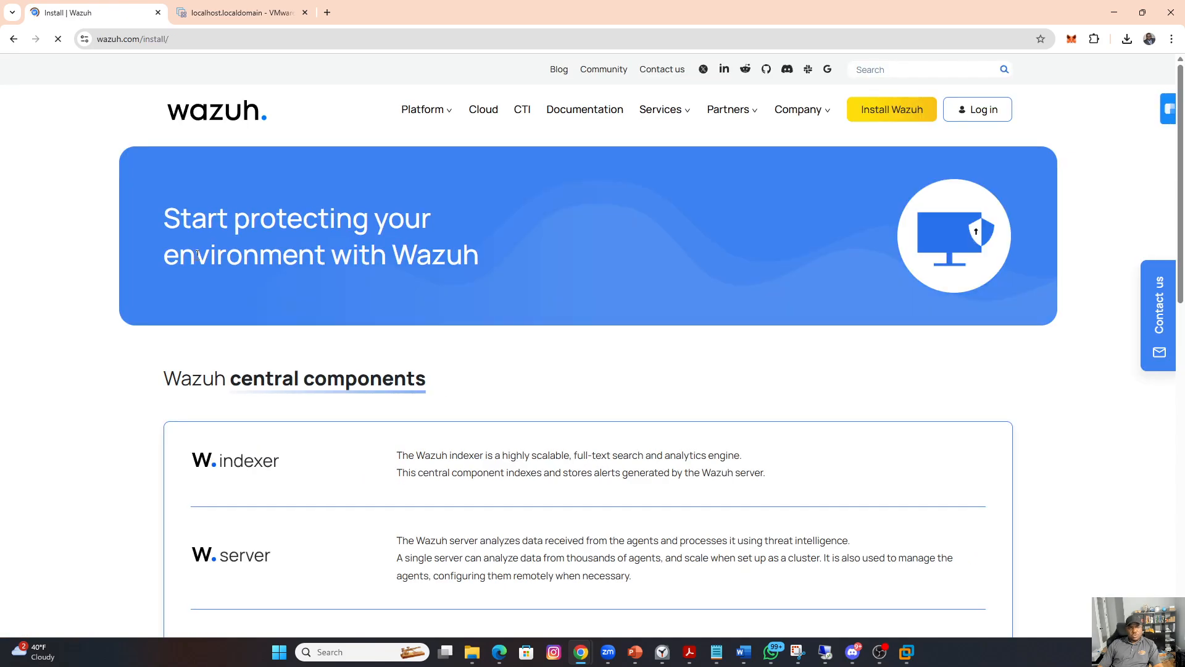
Step: Look over the Wazuh install page, then open the documentation index and view its guide sections
{"action": "scroll", "coordinate": [510, 245], "scroll_direction": "down", "scroll_amount": 5}
{"action": "scroll", "coordinate": [589, 232], "scroll_direction": "down", "scroll_amount": 7}
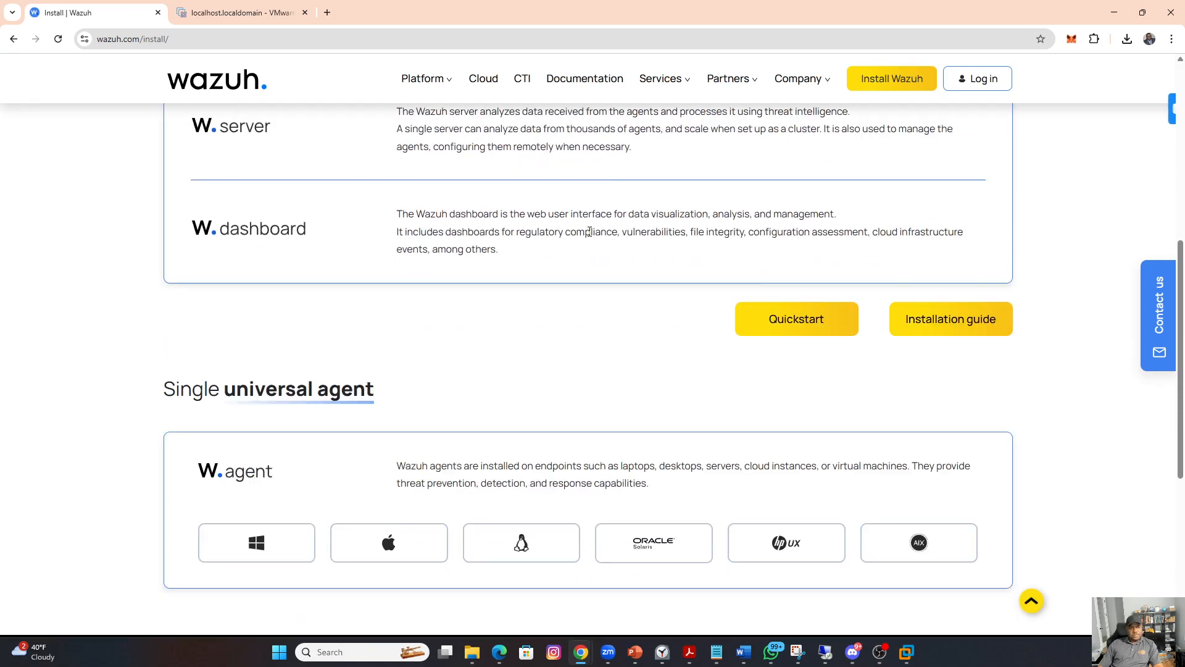
{"action": "scroll", "coordinate": [593, 233], "scroll_direction": "up", "scroll_amount": 12}
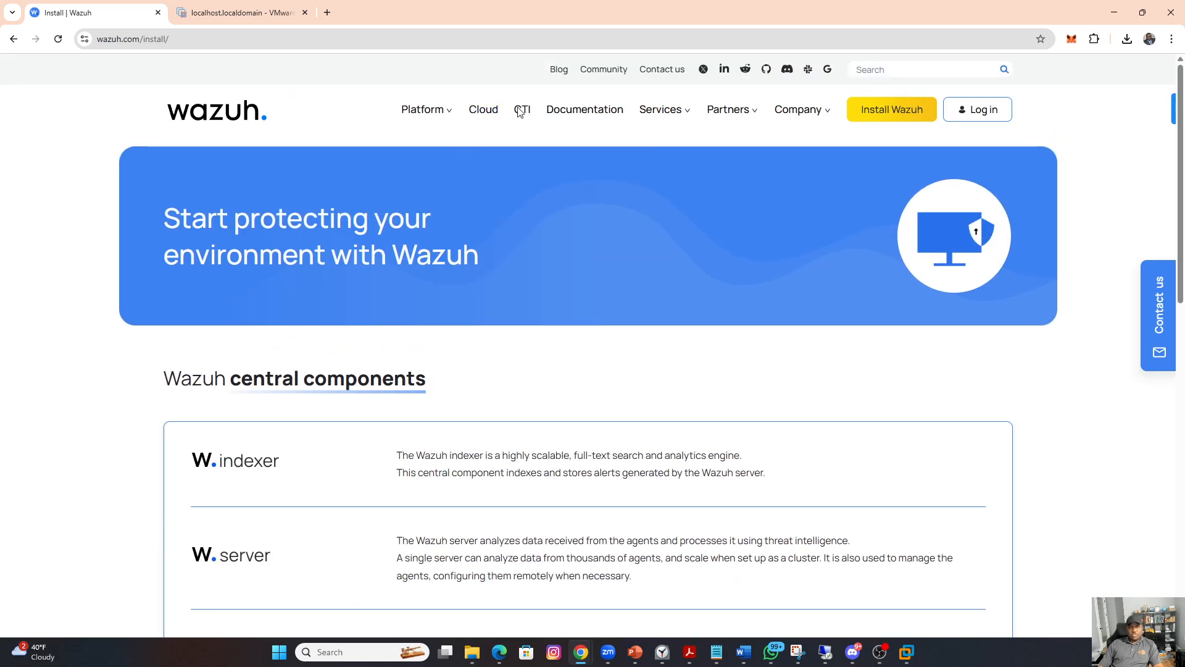
{"action": "left_click", "coordinate": [592, 114]}
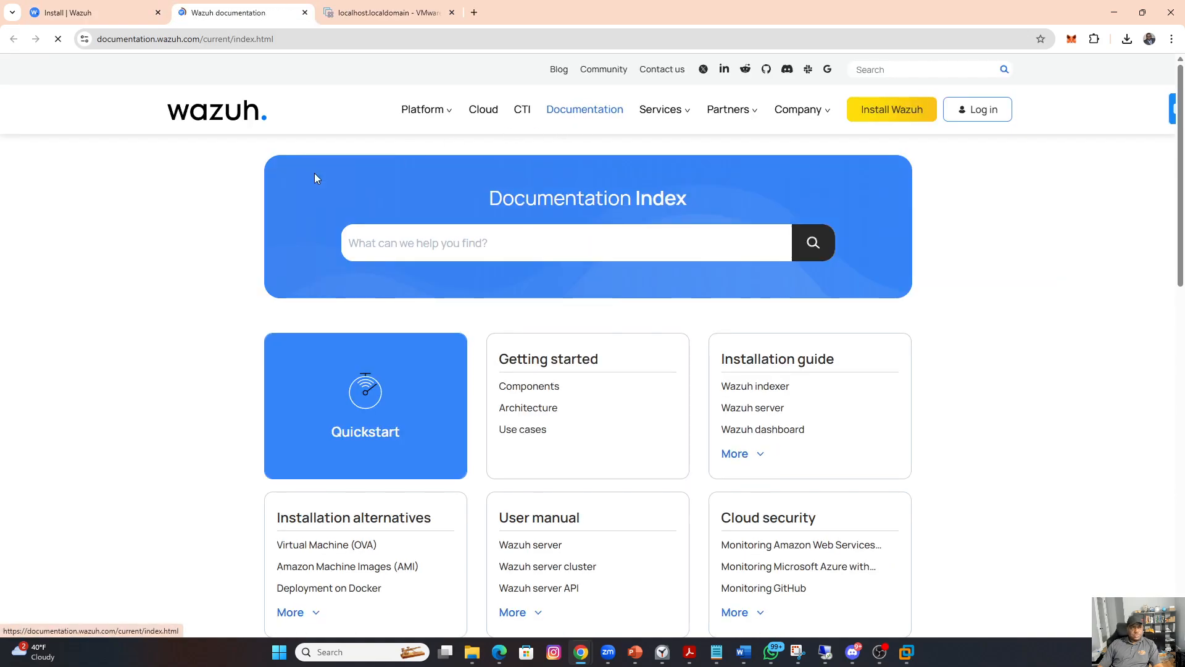
{"action": "scroll", "coordinate": [292, 309], "scroll_direction": "down", "scroll_amount": 5}
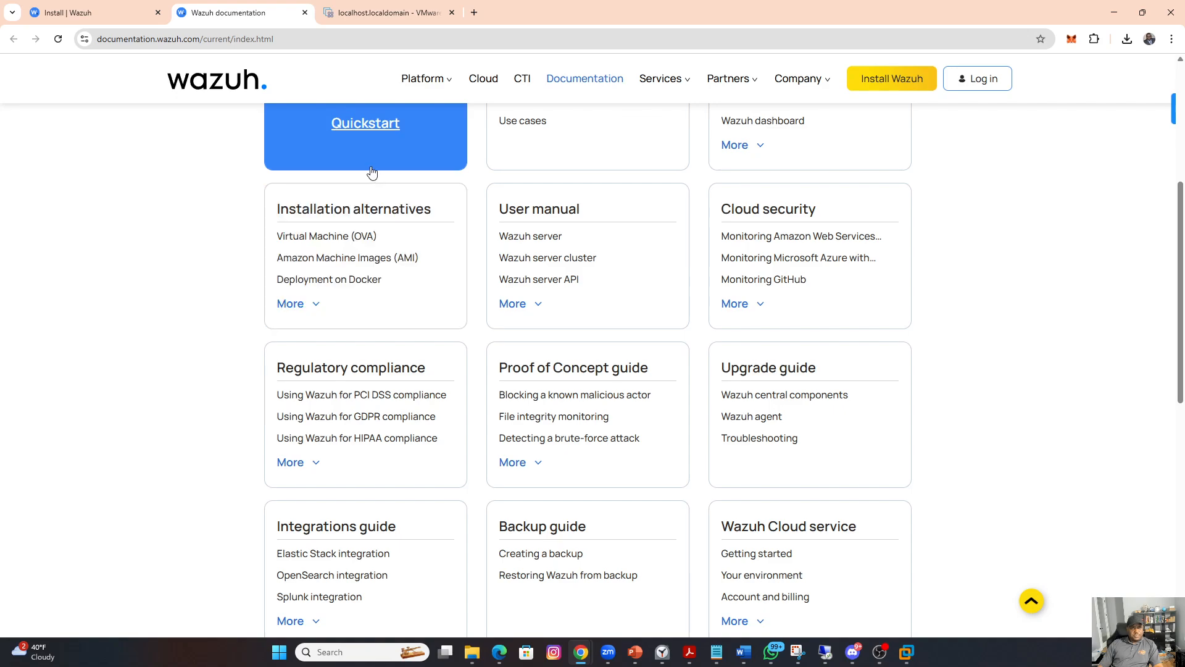
Step: Open excalidraw.com in a new browser tab and find an empty area of the canvas
{"action": "left_click", "coordinate": [476, 12]}
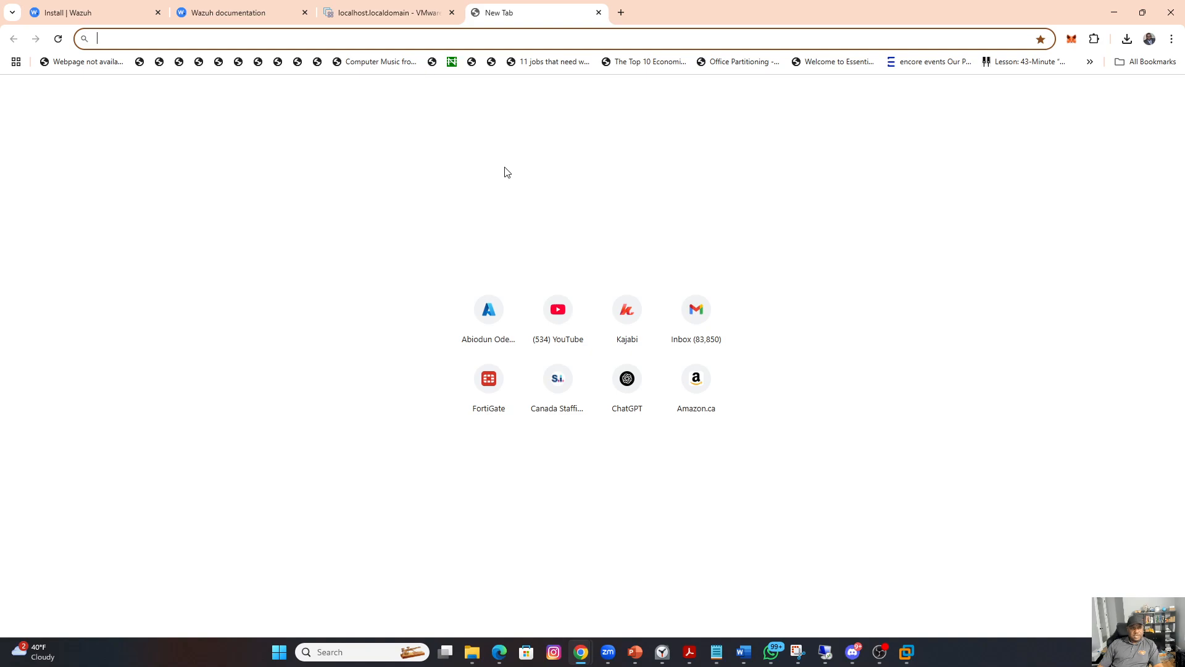
{"action": "type", "text": "excalidraw.com"}
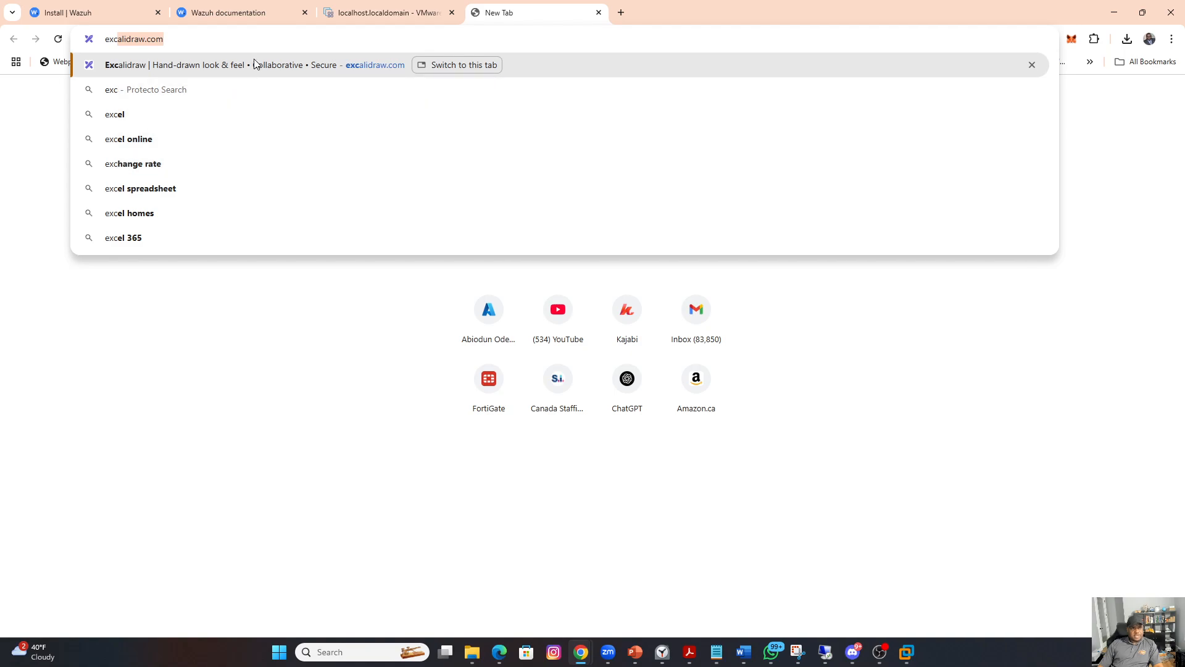
{"action": "left_click", "coordinate": [252, 69]}
{"action": "scroll", "coordinate": [541, 292], "scroll_direction": "down", "scroll_amount": 9}
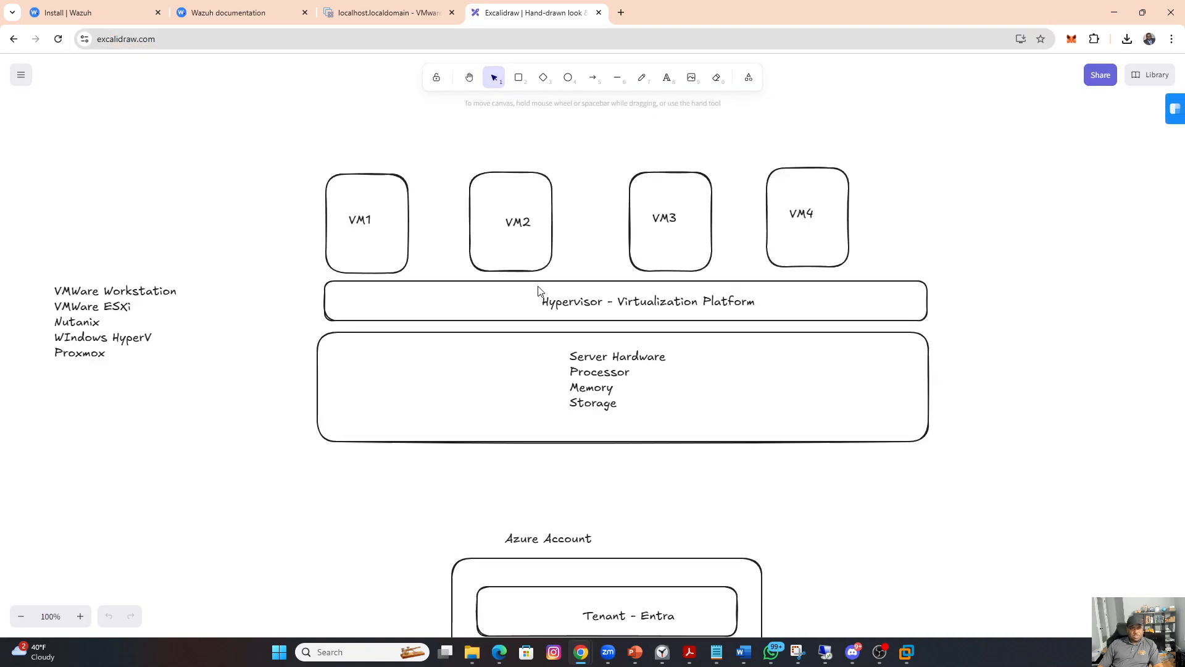
{"action": "scroll", "coordinate": [541, 292], "scroll_direction": "down", "scroll_amount": 10}
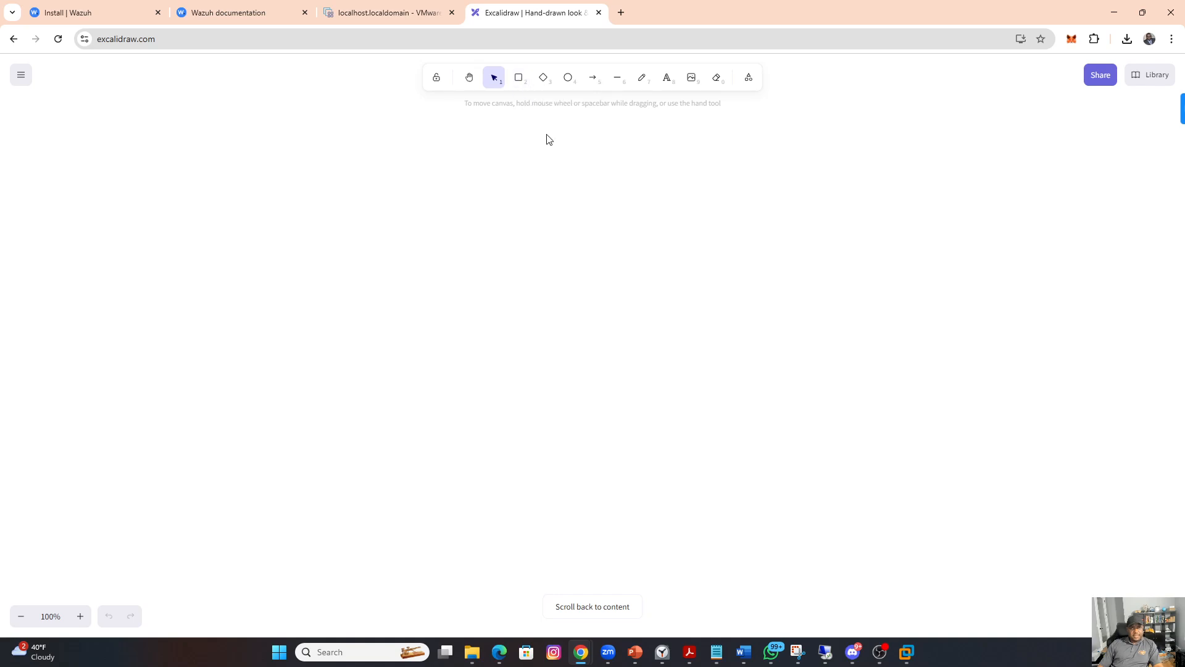
Step: Draw a rectangle on the empty canvas and label it "SIEM" with "Wazuh" on a second line
{"action": "left_click", "coordinate": [520, 79]}
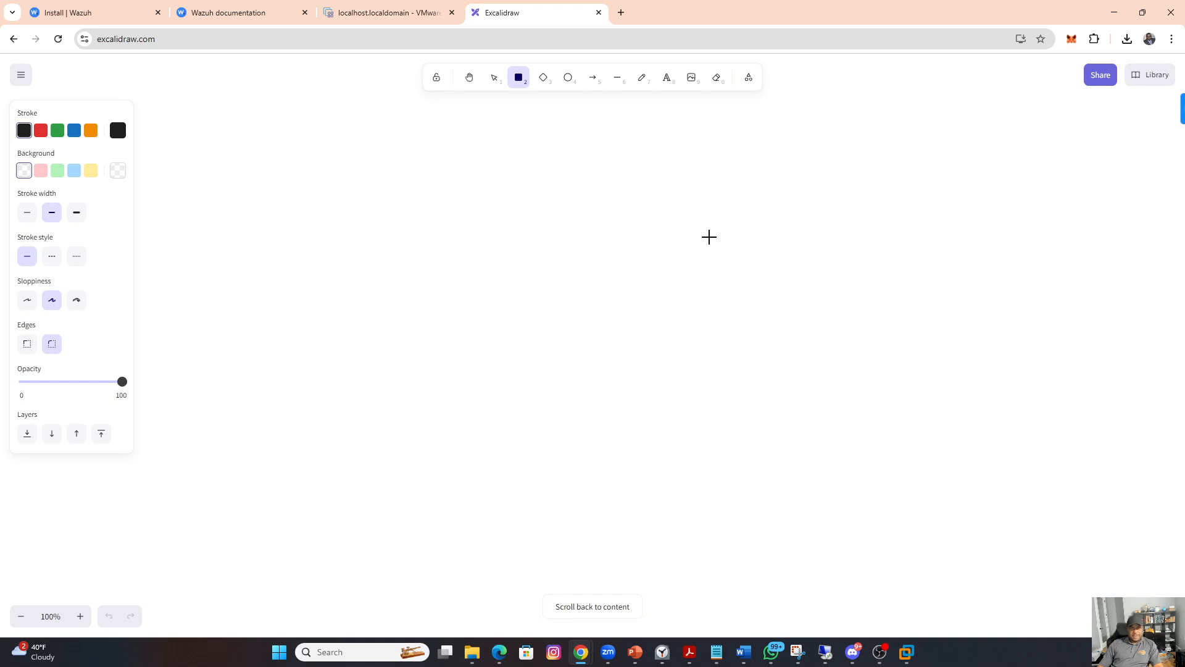
{"action": "left_click_drag", "start_coordinate": [729, 217], "coordinate": [831, 288]}
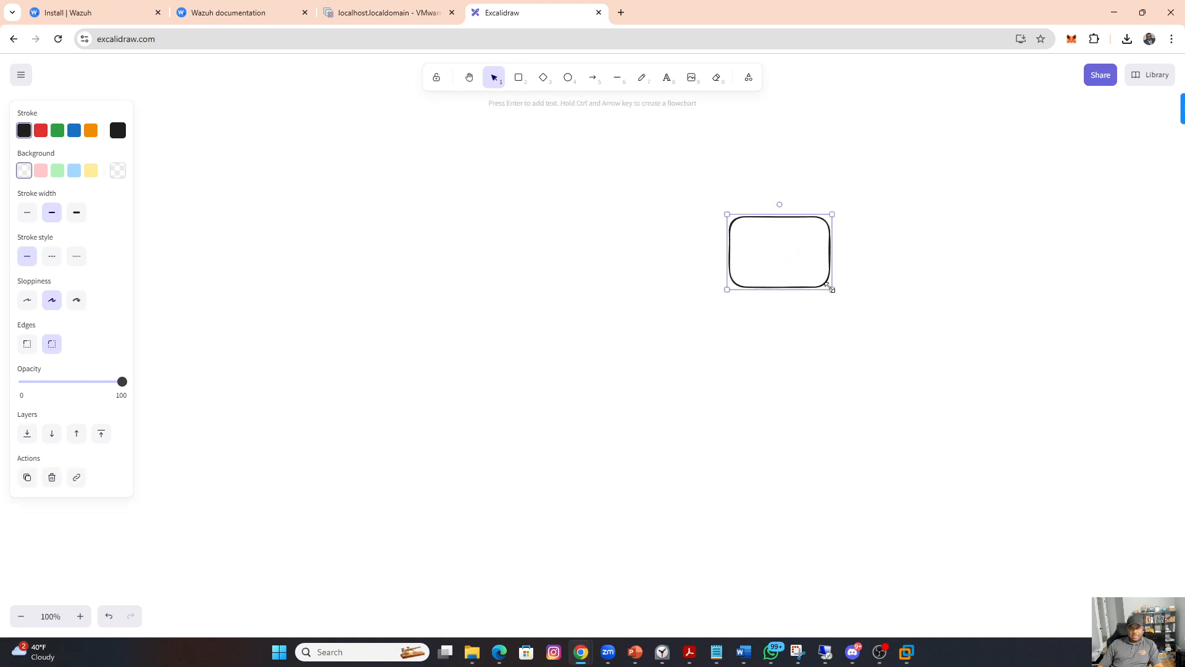
{"action": "double_click", "coordinate": [773, 258]}
{"action": "type", "text": "SIEM"}
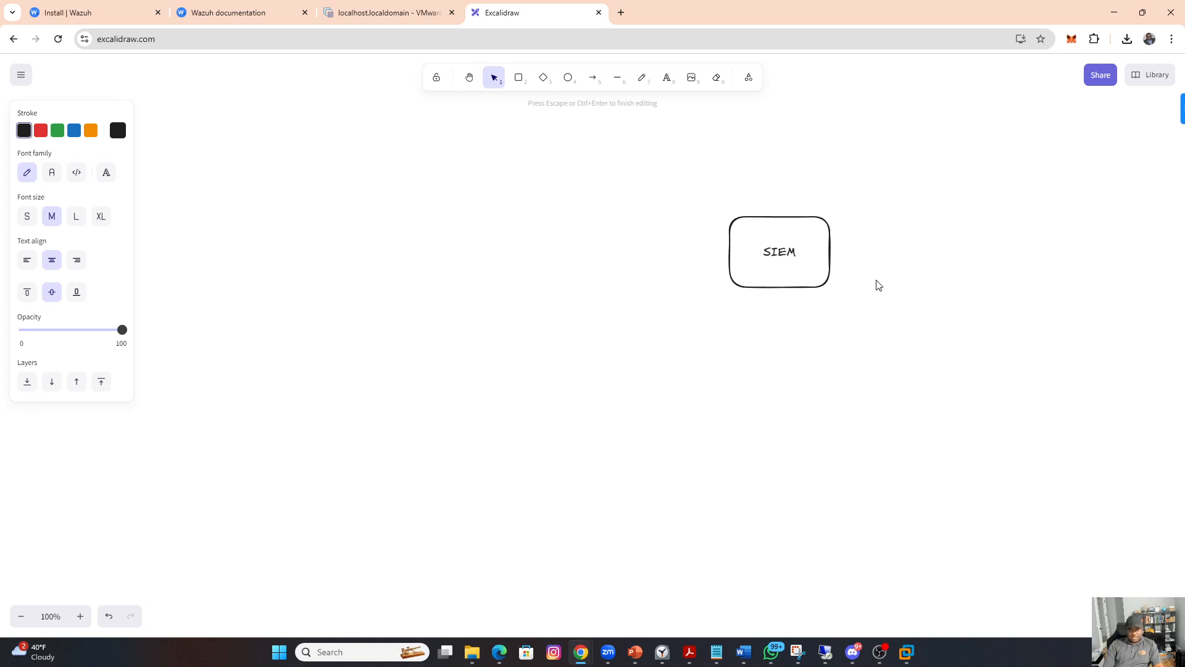
{"action": "key", "text": "Return"}
{"action": "type", "text": "Wazuh"}
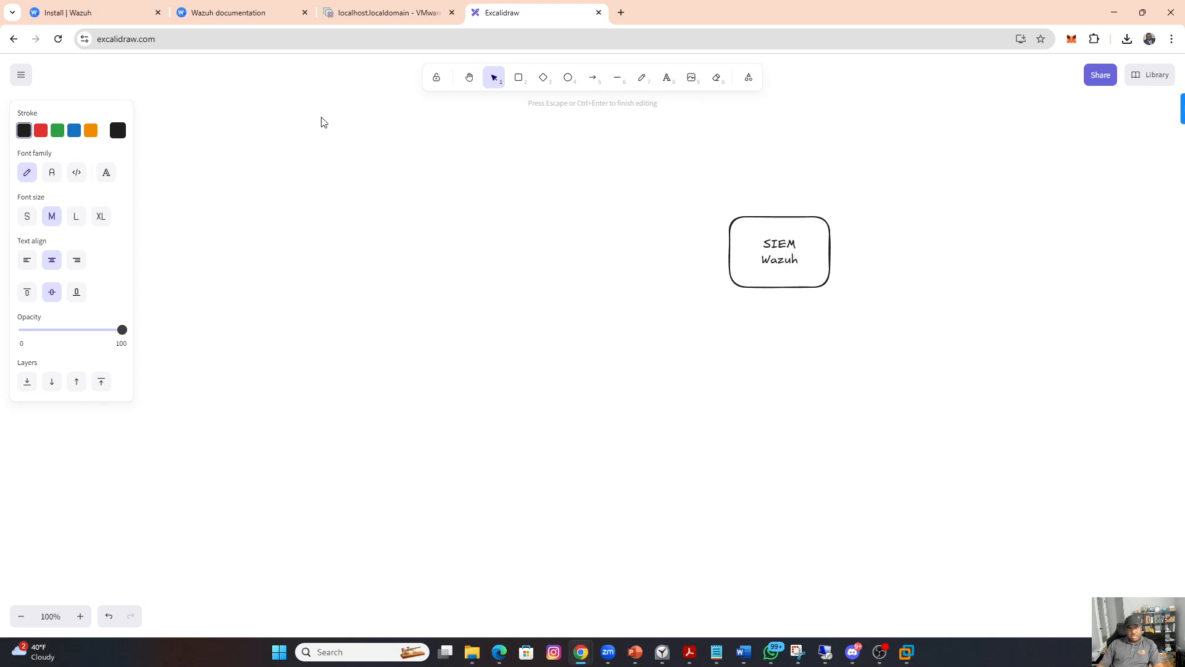
Step: Add a rectangle labelled "Windows Machine + Wazuh Agent" to the left of the SIEM box and draw an arrow from it to the SIEM box
{"action": "left_click", "coordinate": [517, 79]}
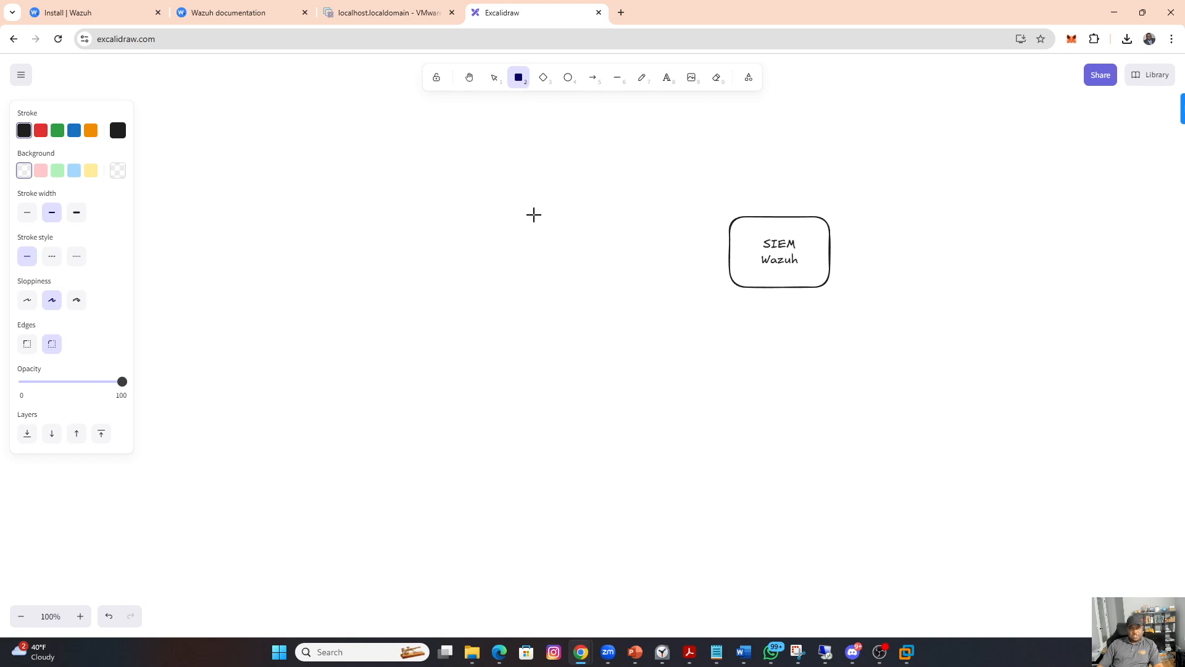
{"action": "left_click_drag", "start_coordinate": [534, 214], "coordinate": [630, 287]}
{"action": "double_click", "coordinate": [564, 256]}
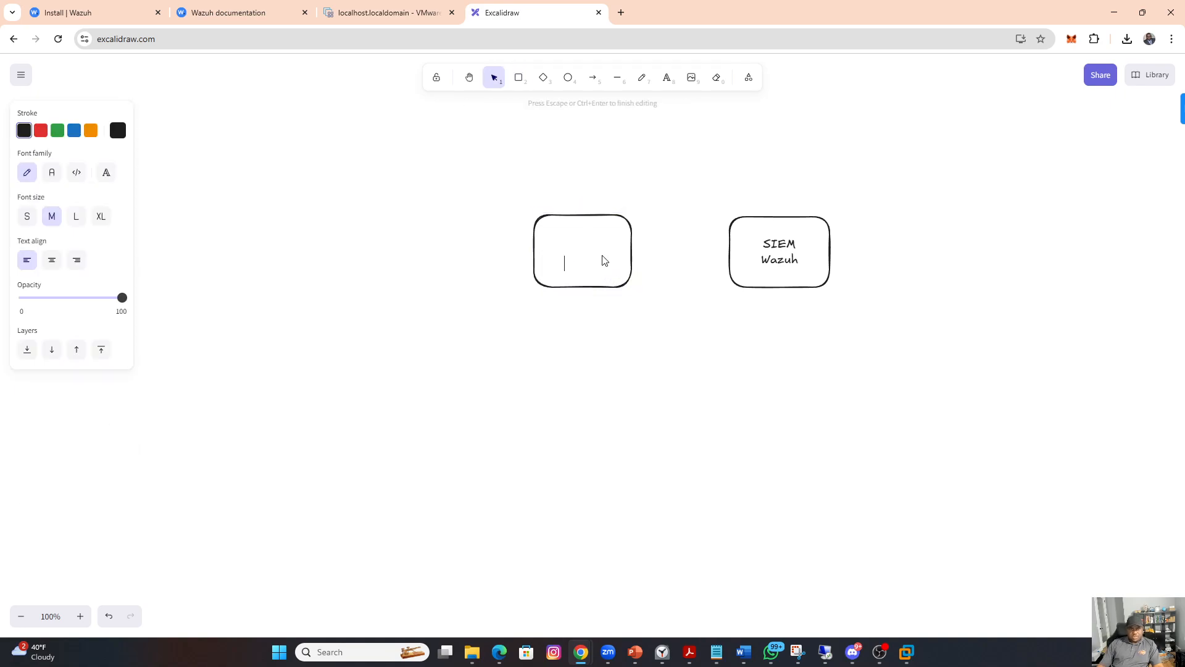
{"action": "left_click", "coordinate": [563, 251]}
{"action": "double_click", "coordinate": [570, 247]}
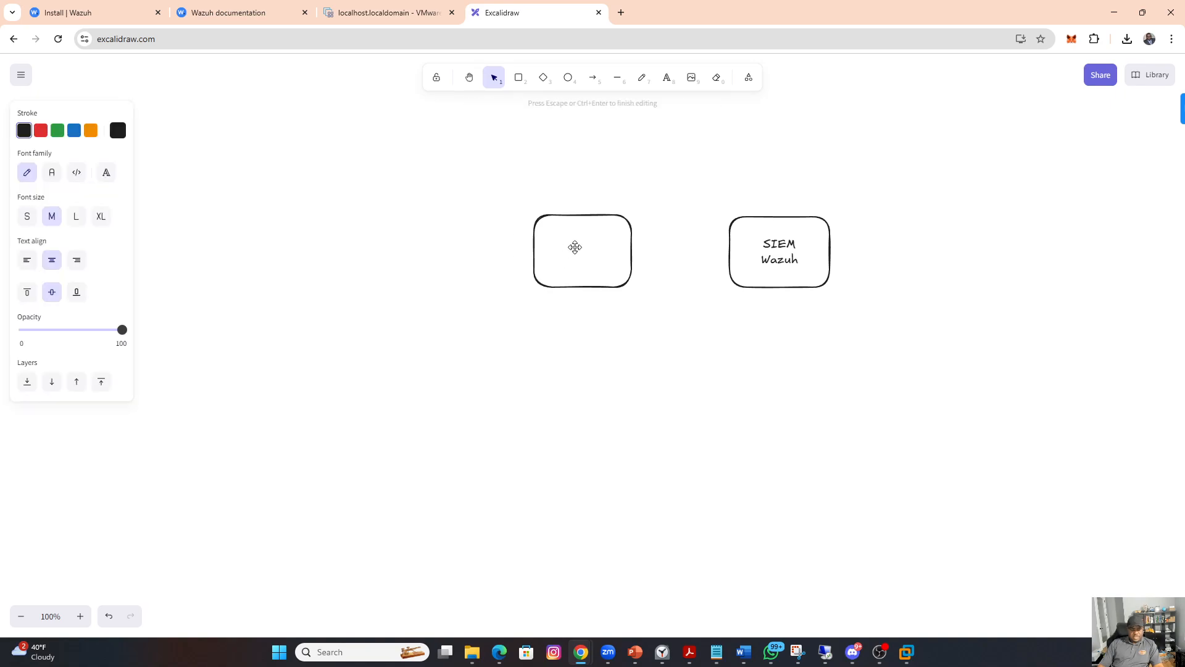
{"action": "type", "text": "Windows "}
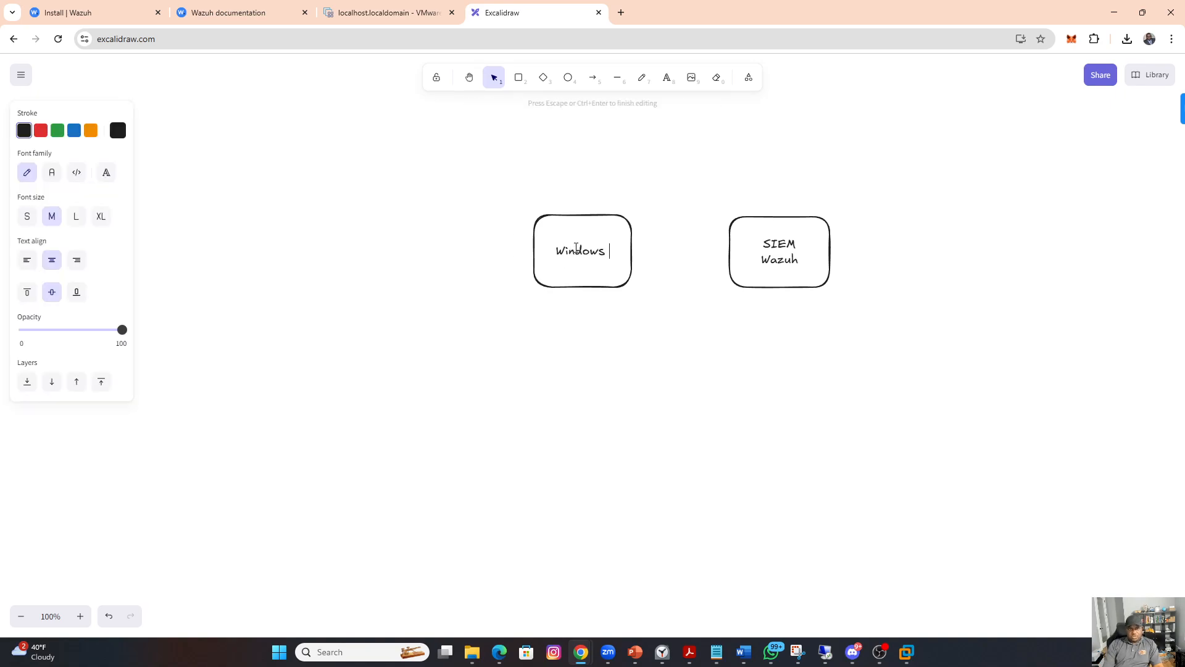
{"action": "type", "text": "Machine"}
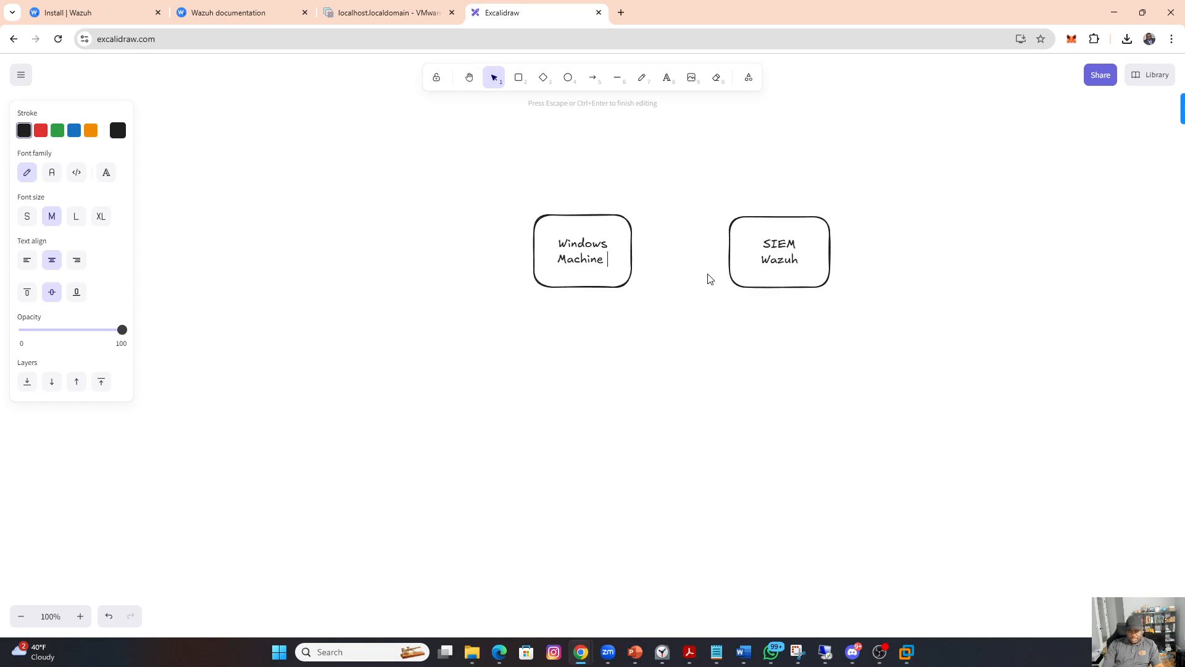
{"action": "type", "text": "+ Wazu"}
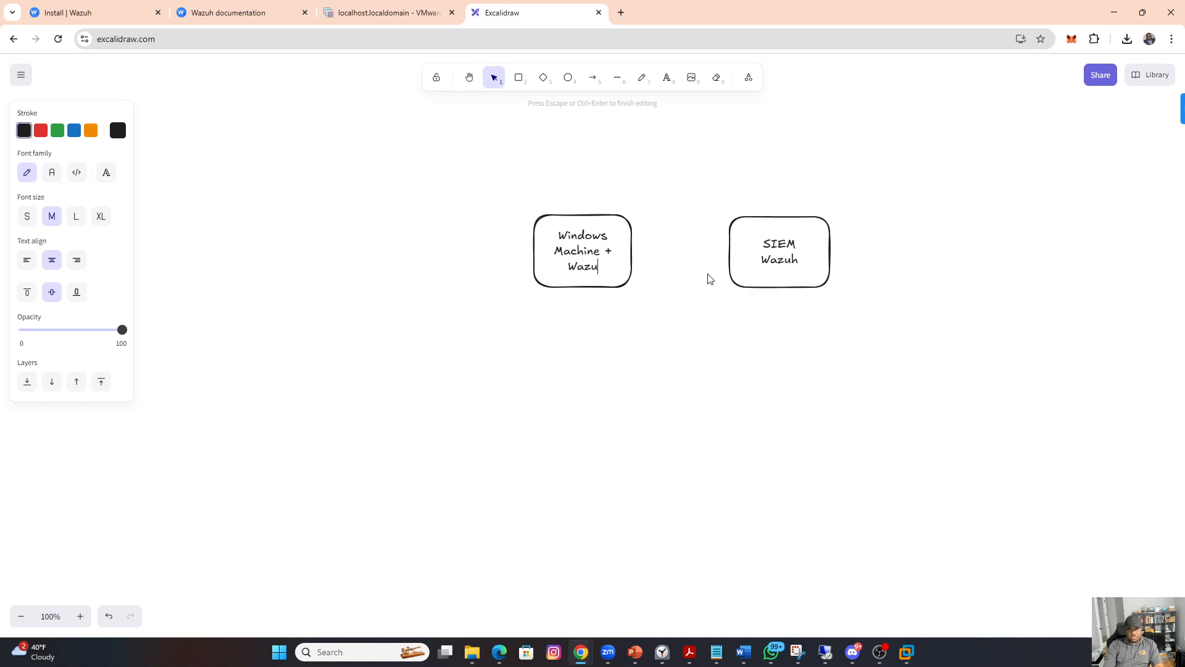
{"action": "type", "text": "h Agent"}
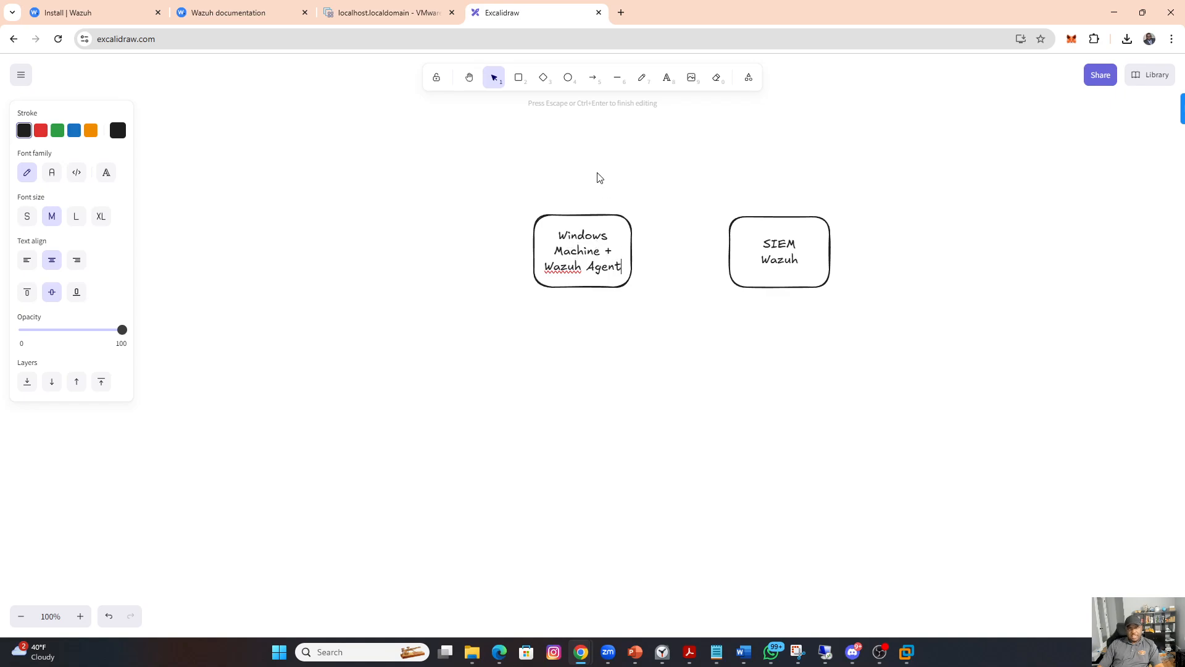
{"action": "left_click", "coordinate": [594, 83]}
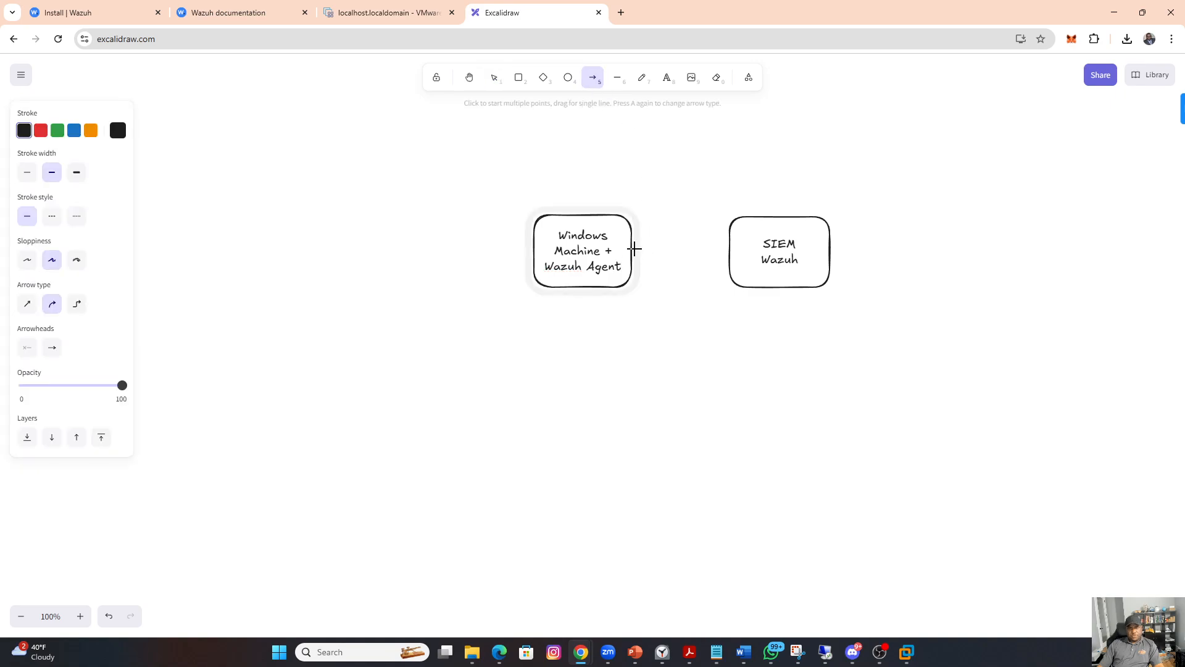
{"action": "left_click_drag", "start_coordinate": [634, 248], "coordinate": [723, 248]}
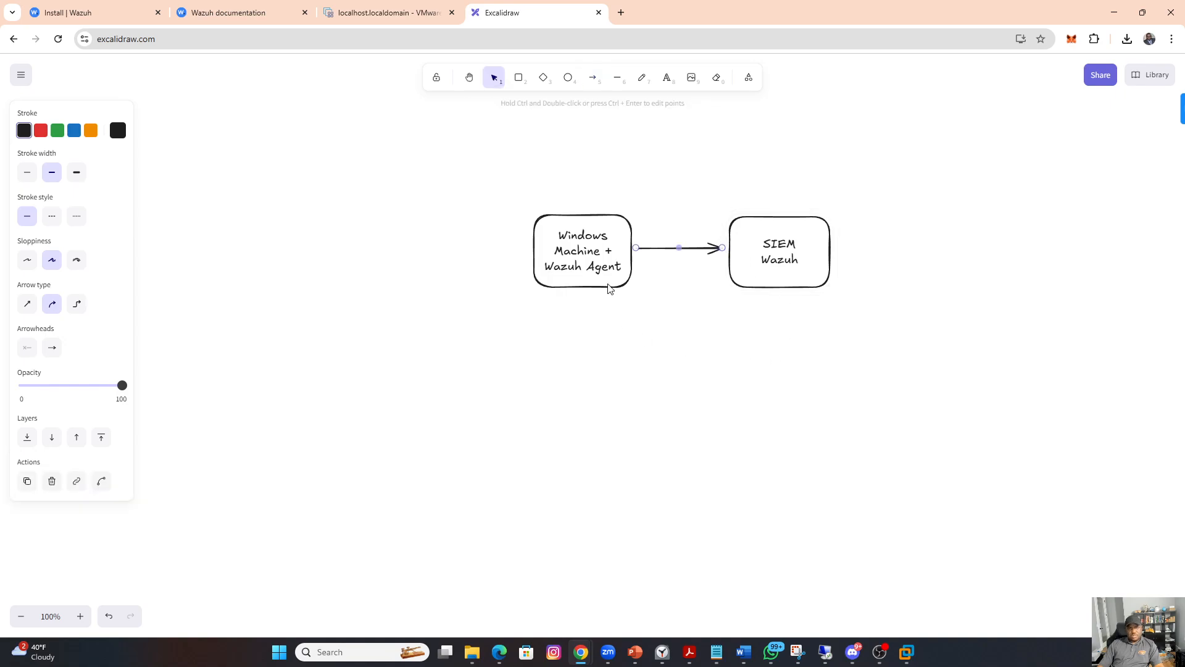
Step: Add a rectangle labelled "Attack Machine" left of the Windows Machine box and draw an arrow from it toward that box
{"action": "left_click", "coordinate": [519, 80]}
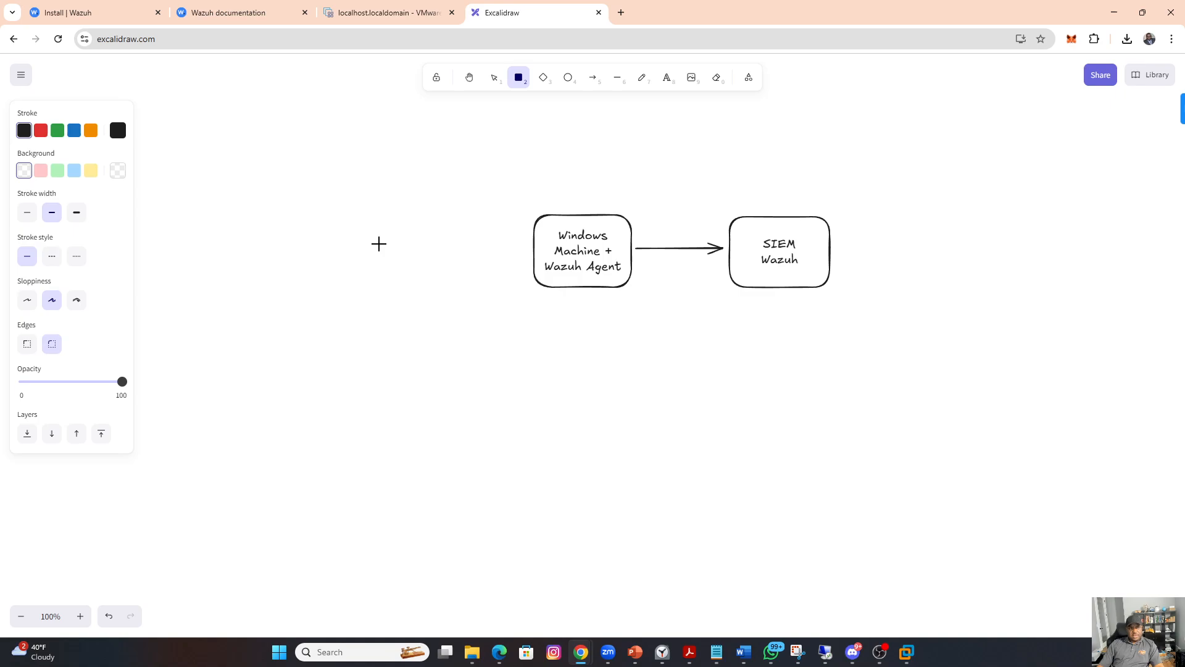
{"action": "mouse_move", "coordinate": [357, 222]}
{"action": "left_mouse_down"}
{"action": "mouse_move", "coordinate": [455, 301]}
{"action": "mouse_move", "coordinate": [473, 291]}
{"action": "mouse_move", "coordinate": [424, 262]}
{"action": "mouse_move", "coordinate": [408, 267]}
{"action": "left_mouse_up"}
{"action": "double_click", "coordinate": [407, 268]}
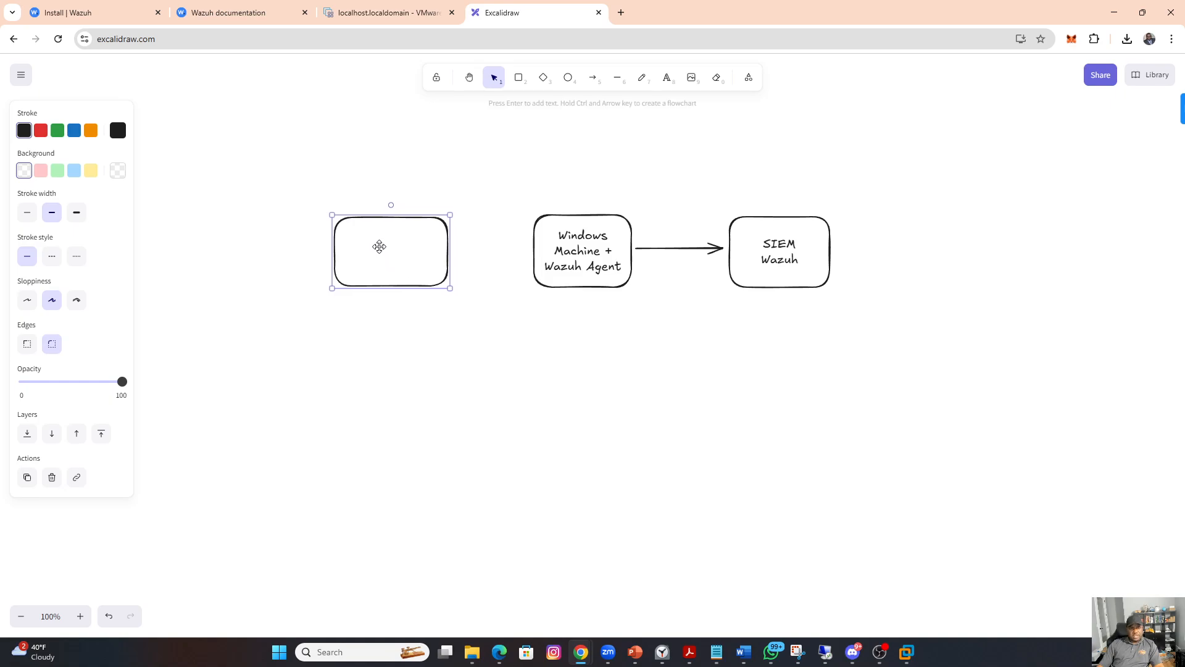
{"action": "type", "text": "At"}
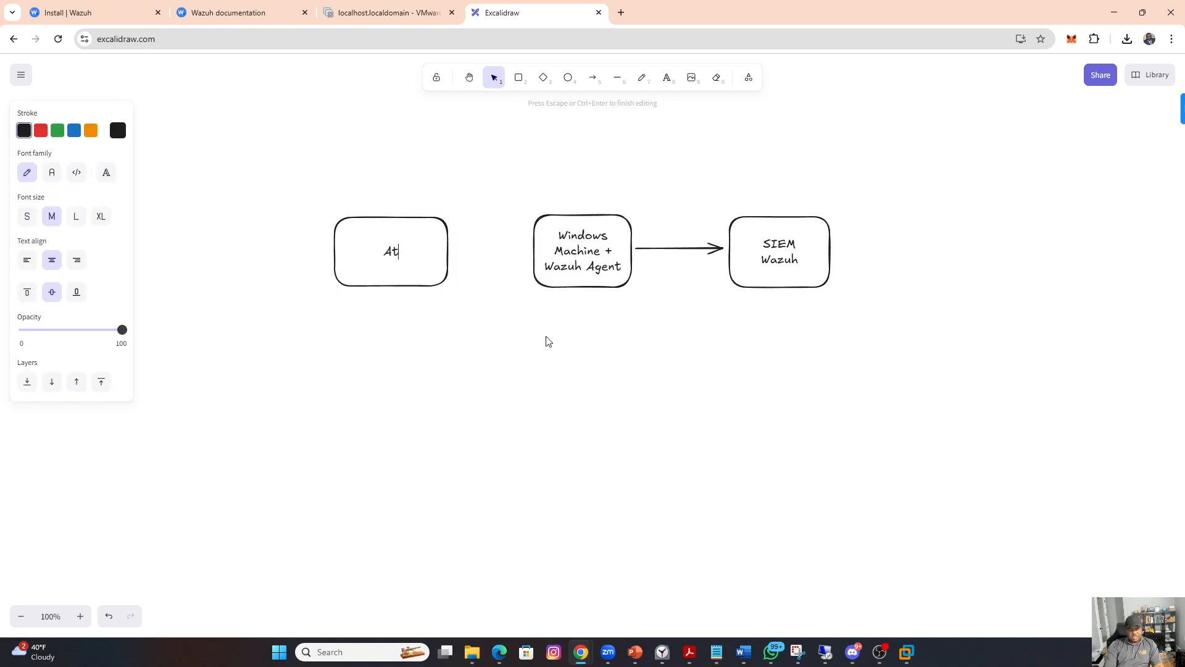
{"action": "type", "text": "tack Machine"}
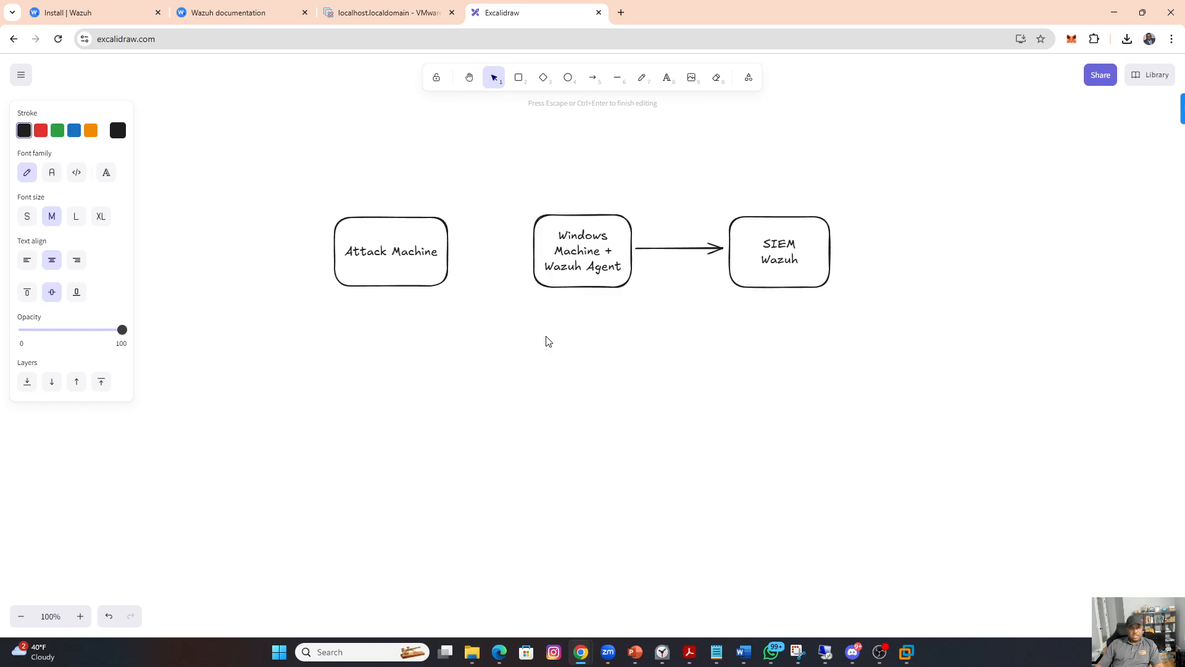
{"action": "left_click", "coordinate": [470, 325]}
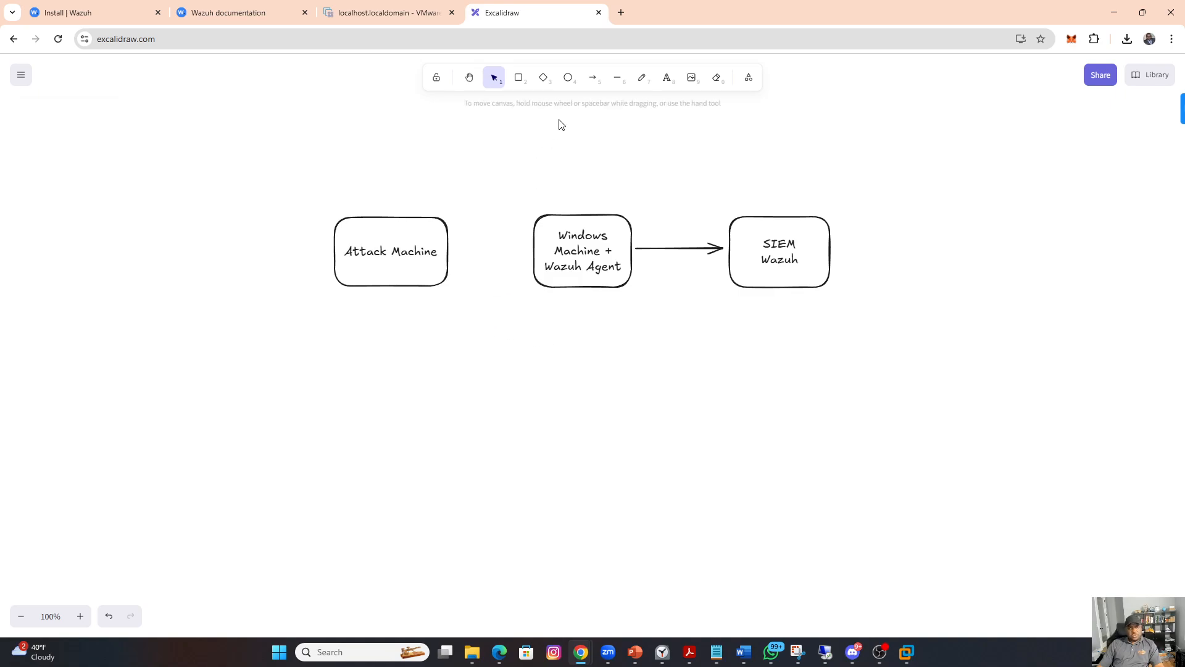
{"action": "left_click", "coordinate": [593, 78]}
{"action": "left_click_drag", "start_coordinate": [458, 246], "coordinate": [519, 246]}
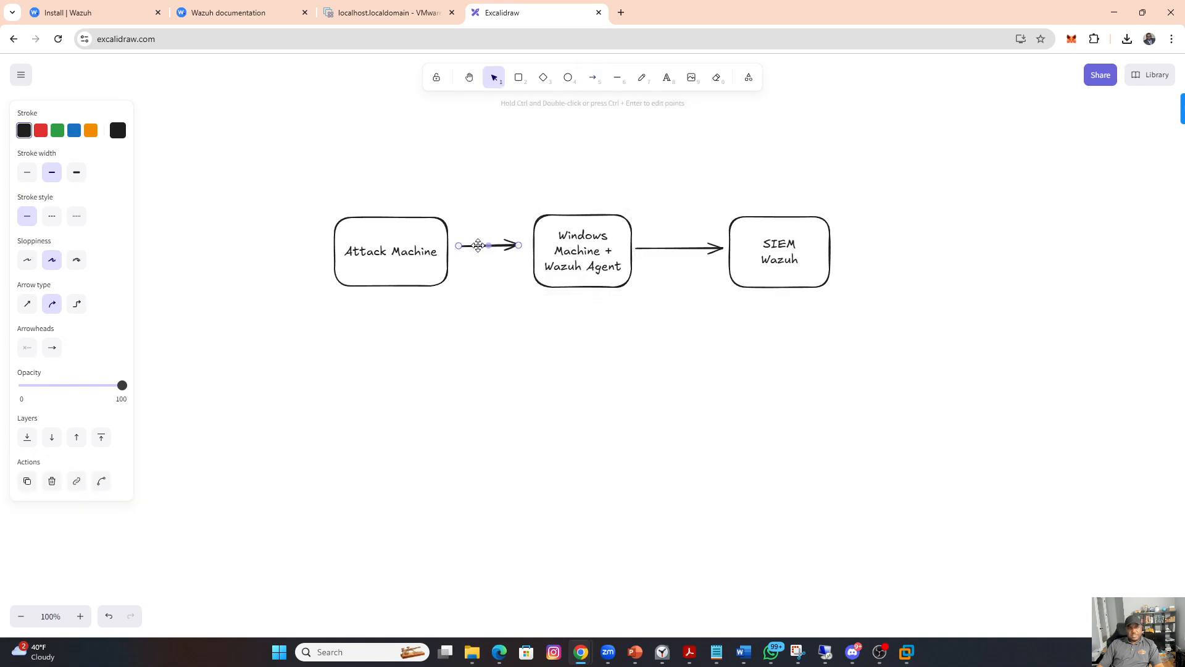
{"action": "left_click", "coordinate": [578, 253]}
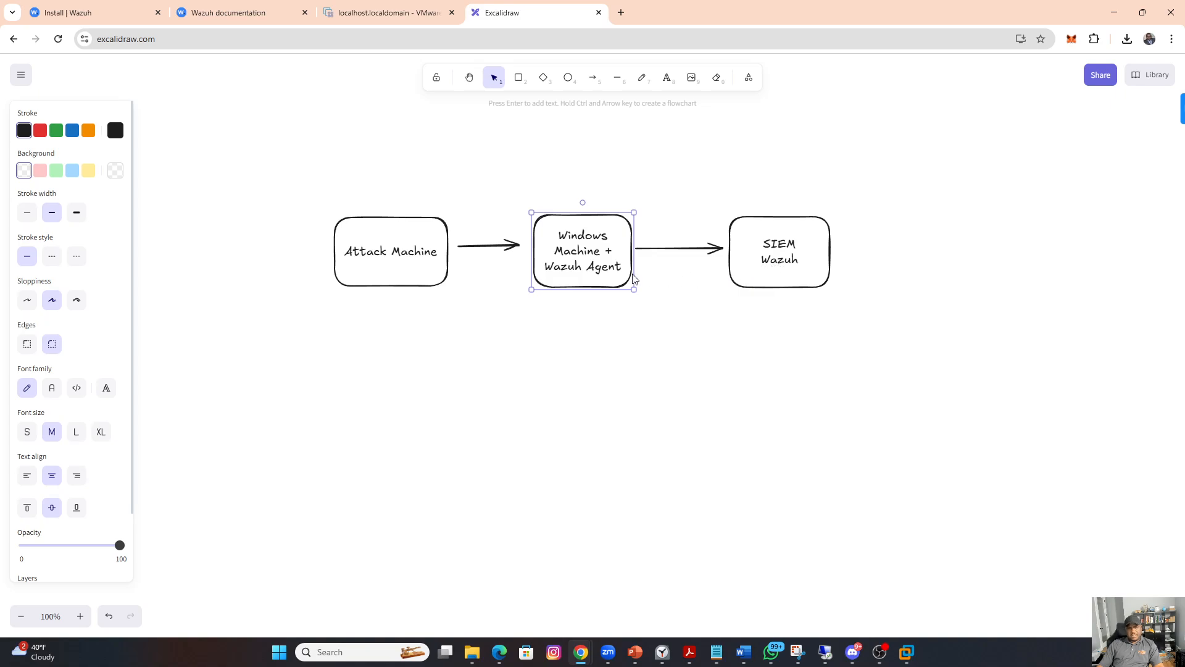
{"action": "left_click", "coordinate": [653, 331]}
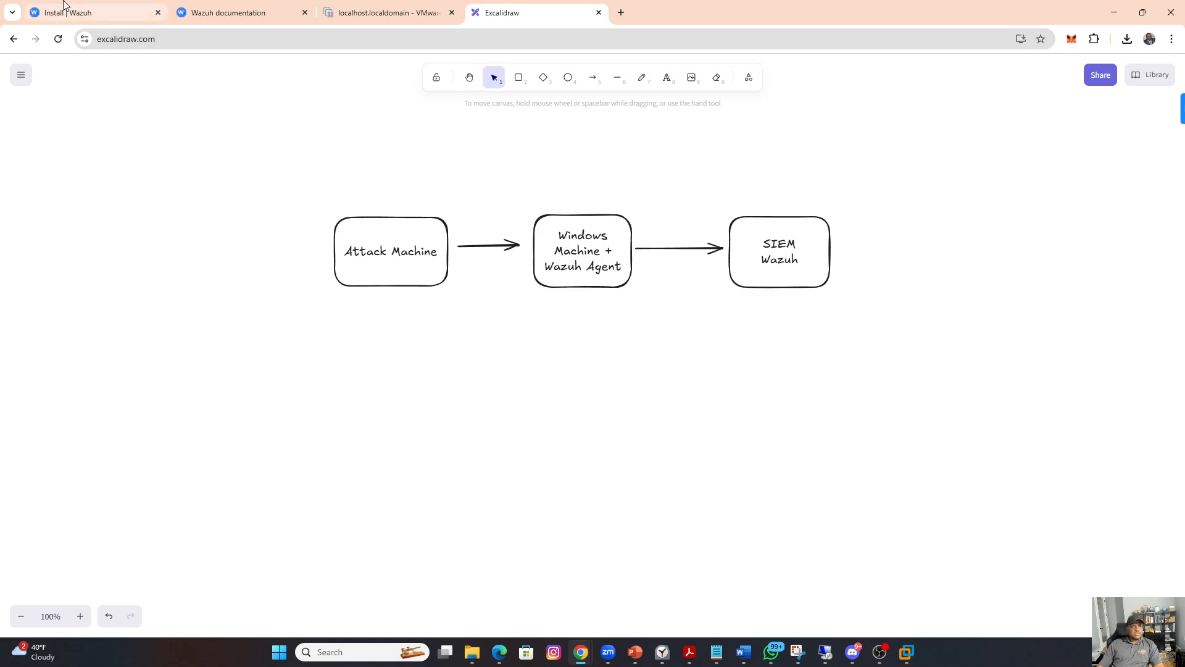
Step: Return to the Wazuh install page and open the documentation index from it
{"action": "left_click", "coordinate": [104, 14]}
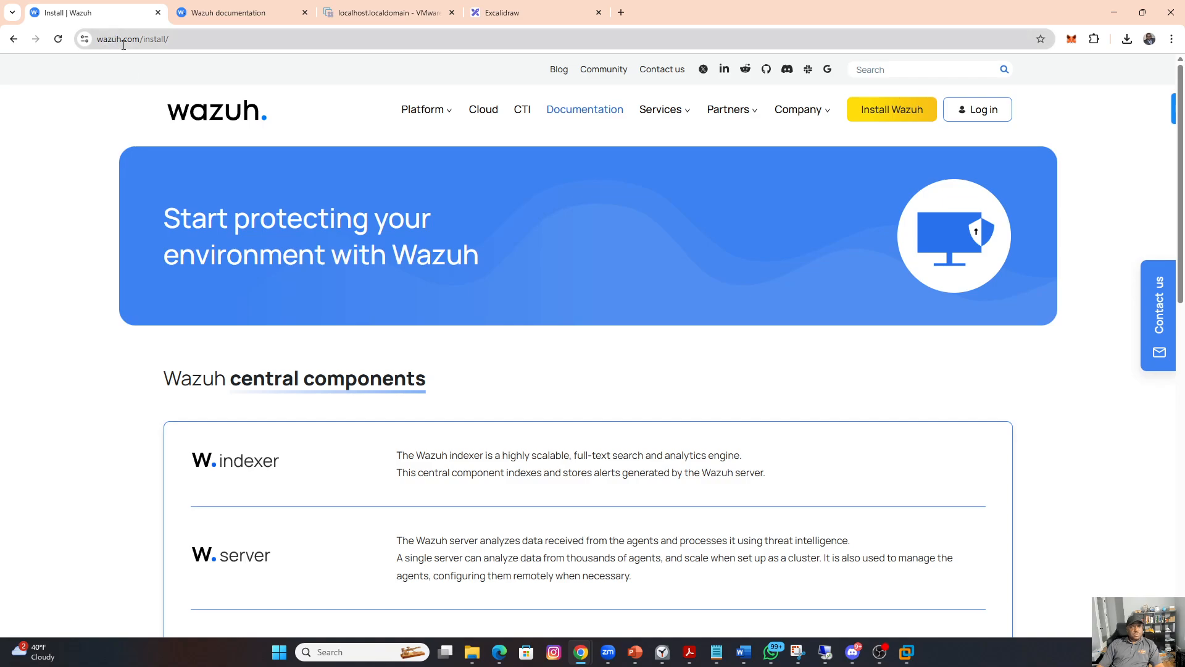
{"action": "left_click", "coordinate": [586, 113]}
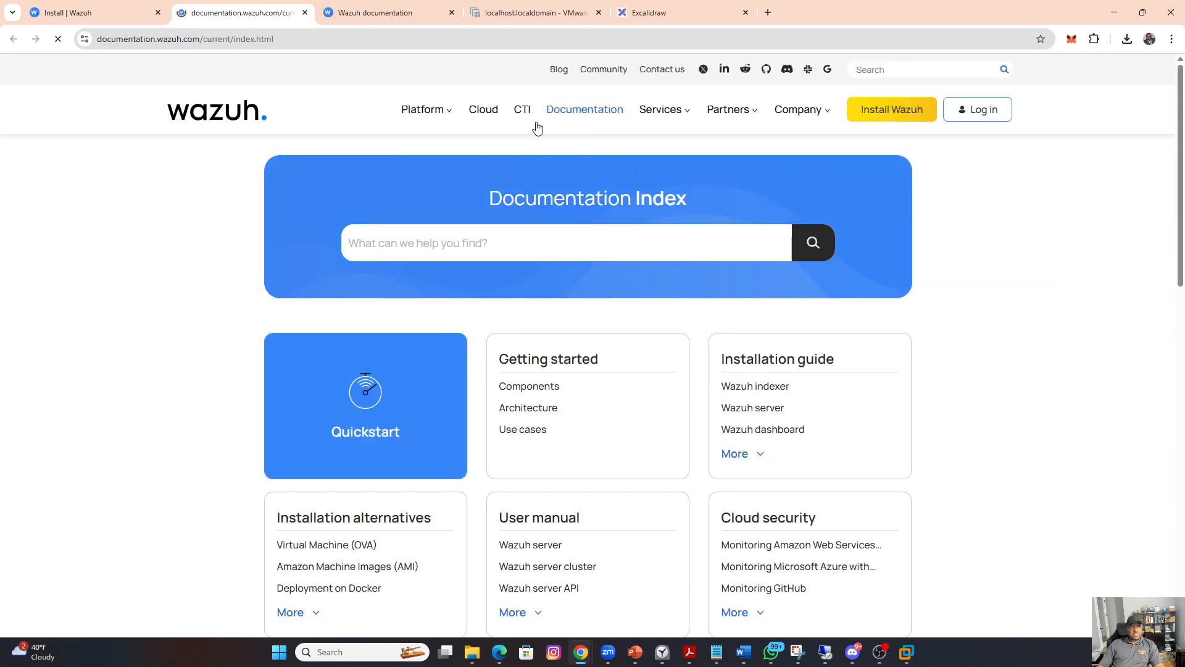
Step: Close the duplicate documentation tab and open the Virtual Machine (OVA) page under Installation alternatives
{"action": "left_click", "coordinate": [451, 13]}
{"action": "scroll", "coordinate": [610, 395], "scroll_direction": "down", "scroll_amount": 2}
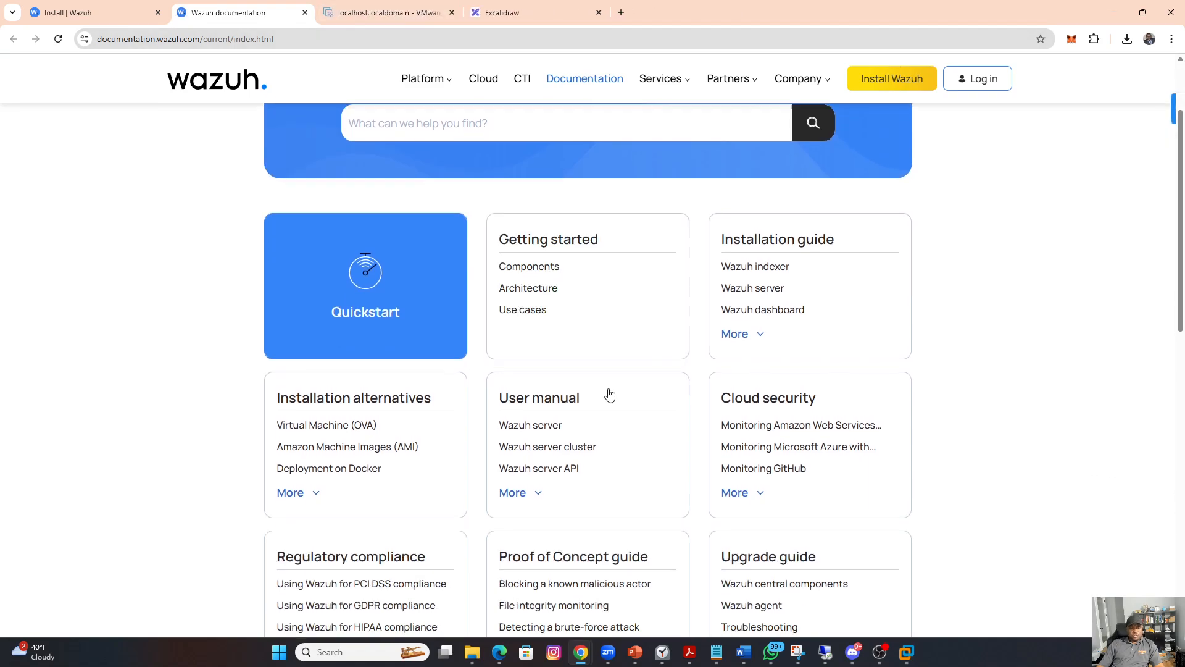
{"action": "scroll", "coordinate": [609, 395], "scroll_direction": "down", "scroll_amount": 2}
{"action": "left_click", "coordinate": [346, 276]}
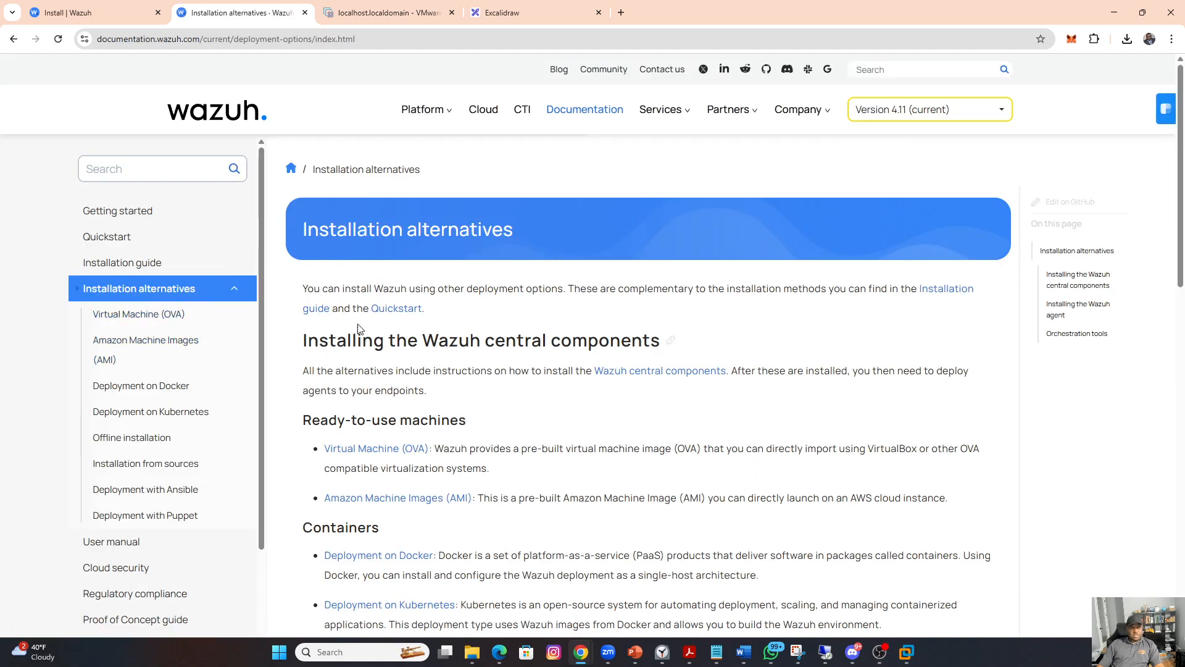
{"action": "scroll", "coordinate": [489, 315], "scroll_direction": "down", "scroll_amount": 3}
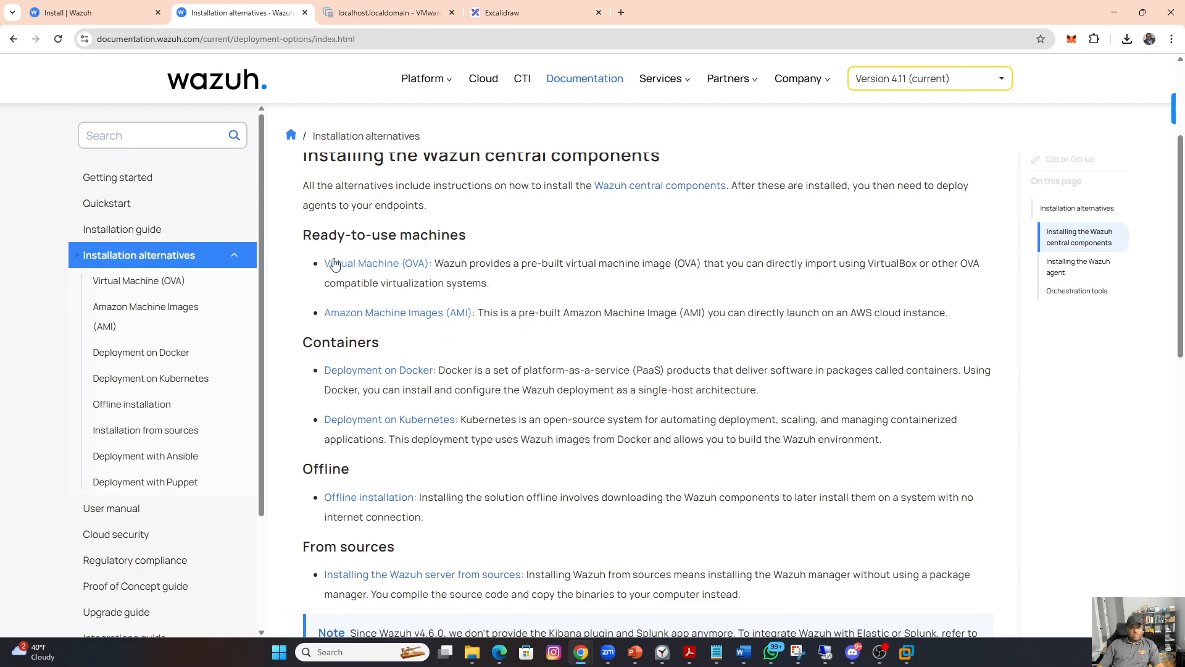
{"action": "left_click", "coordinate": [374, 268]}
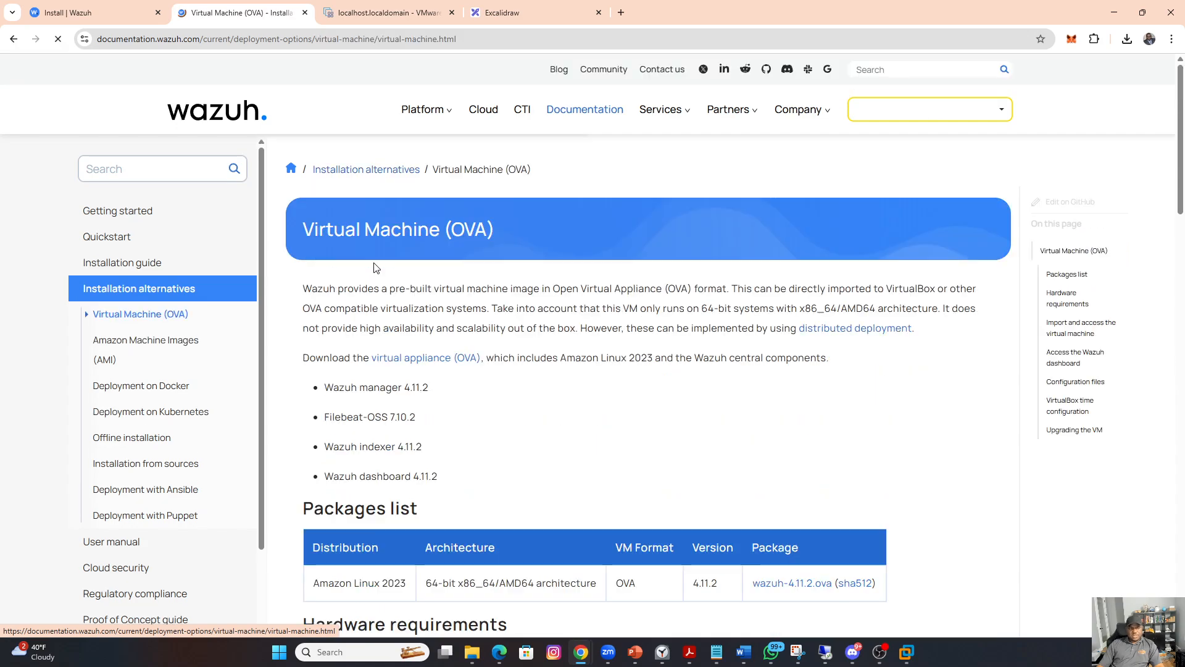
Step: Download the Wazuh virtual appliance (OVA) and view its progress in the recent downloads
{"action": "left_click", "coordinate": [436, 361]}
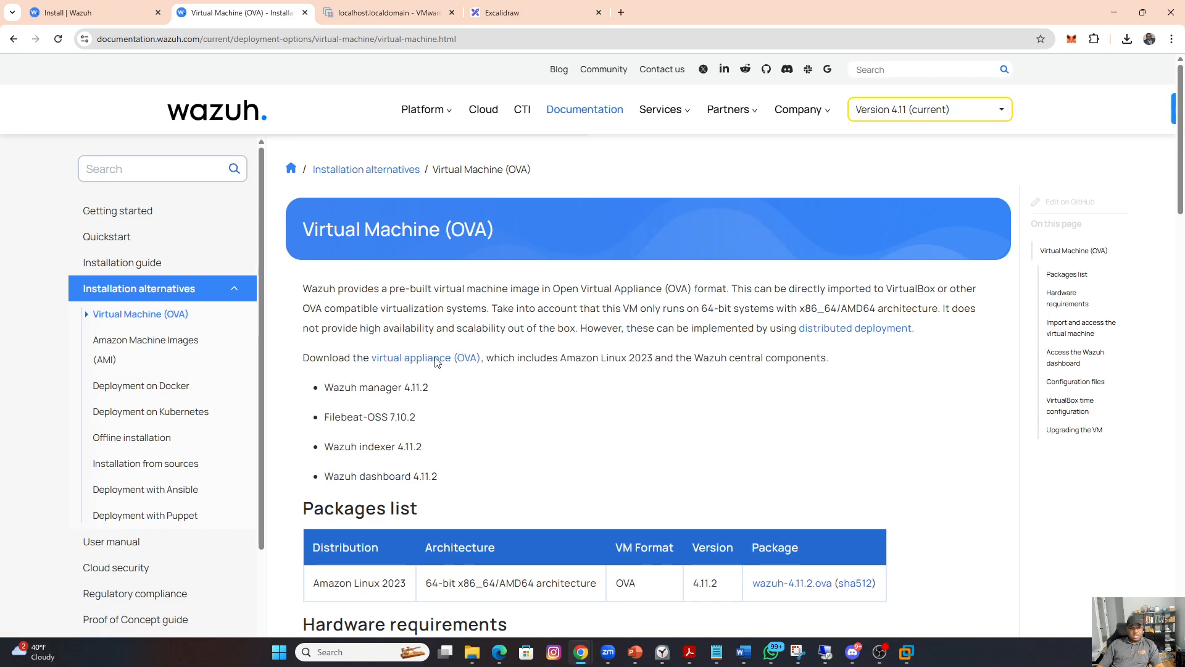
{"action": "left_click", "coordinate": [1130, 41]}
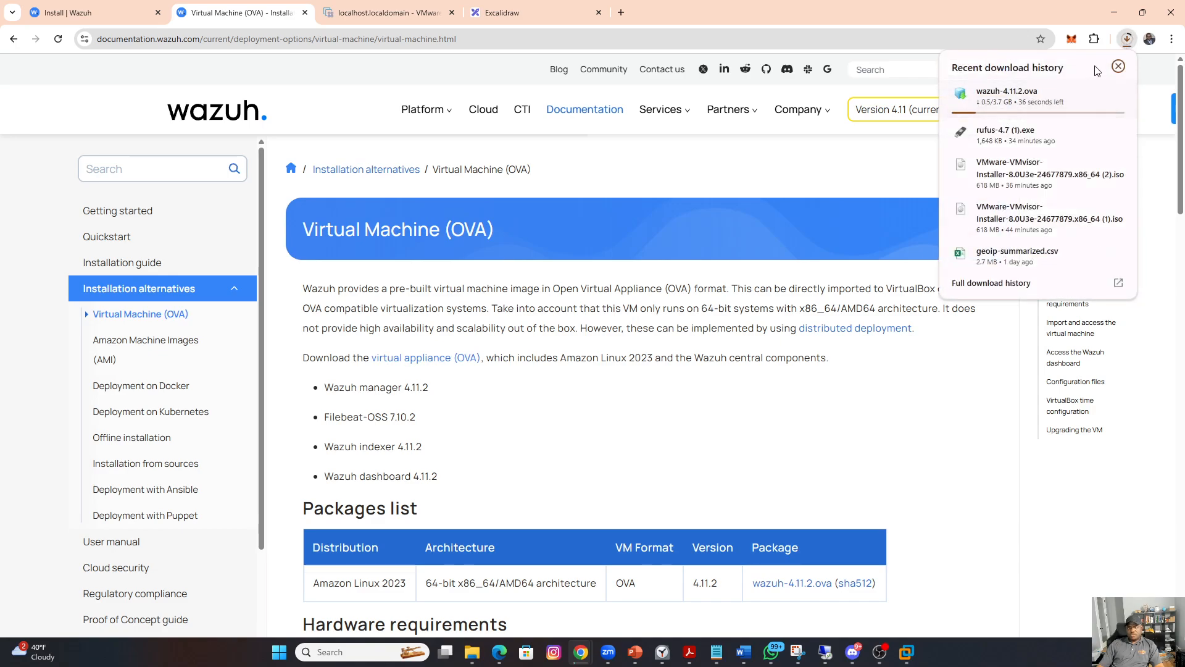
{"action": "left_click", "coordinate": [1066, 23]}
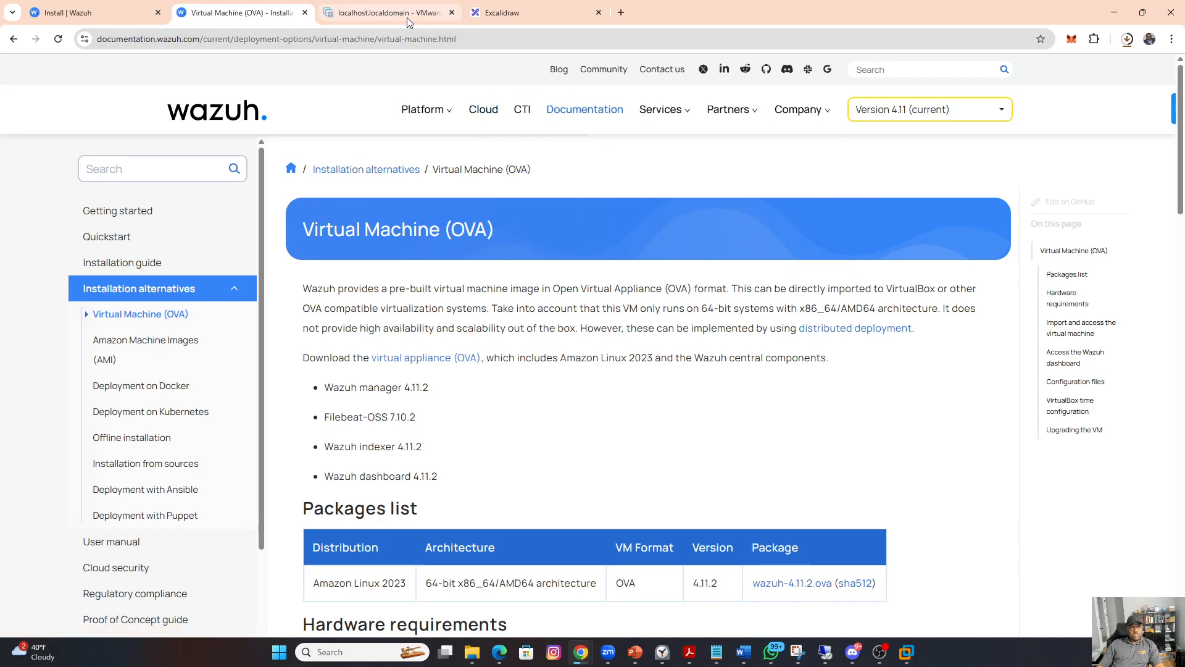
Step: Check the recent download history to see whether the wazuh-4.11.2.ova download is complete
{"action": "mouse_move", "coordinate": [390, 26]}
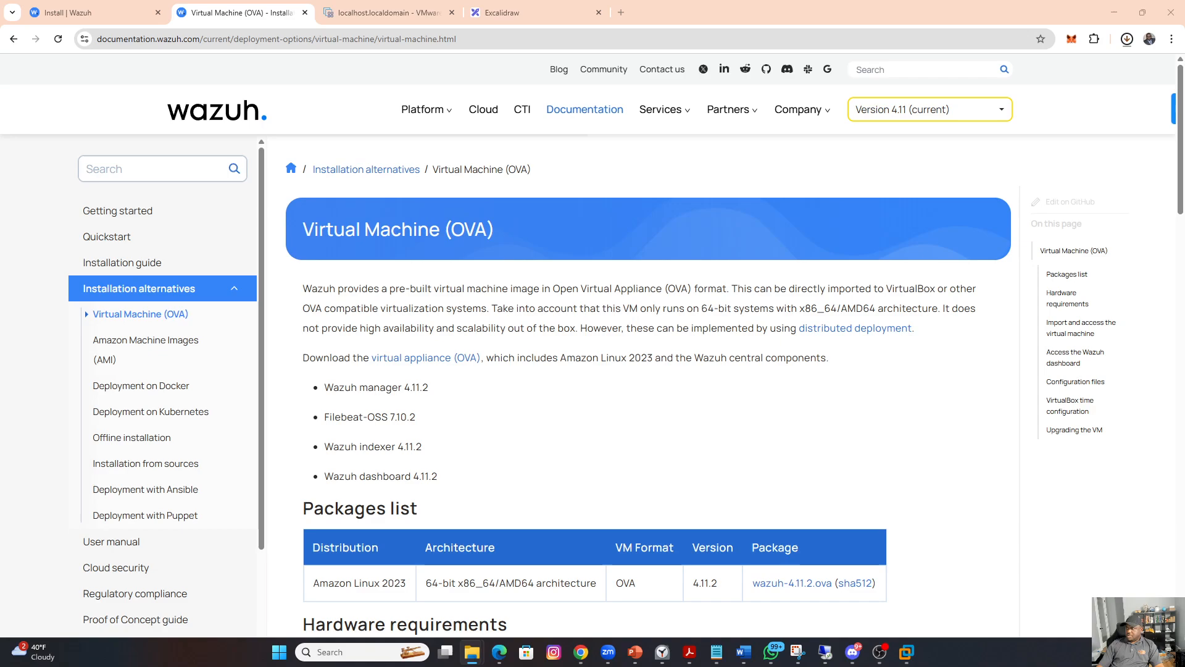
{"action": "left_click", "coordinate": [1109, 46]}
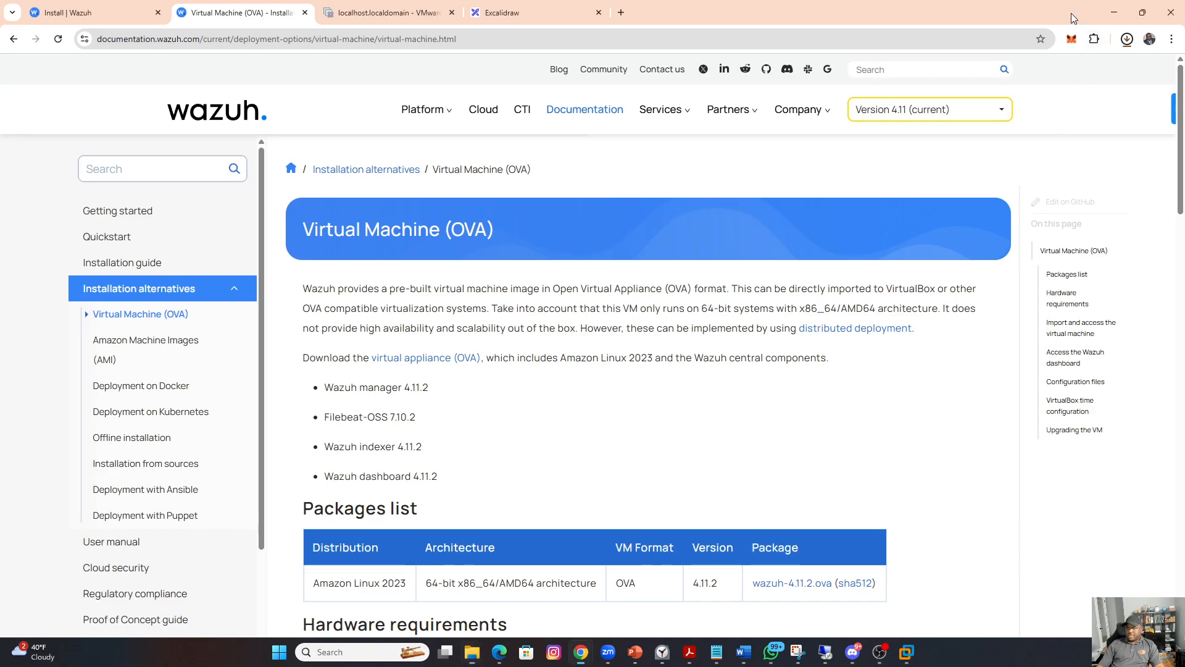
{"action": "left_click", "coordinate": [1127, 43]}
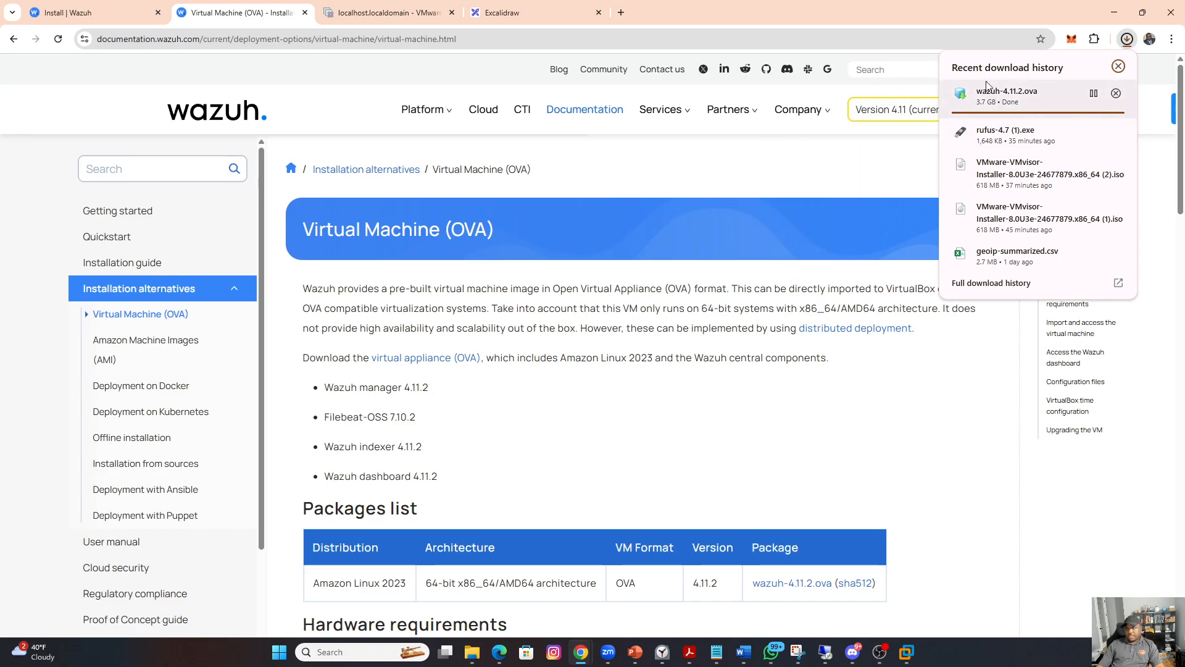
{"action": "left_click", "coordinate": [967, 9]}
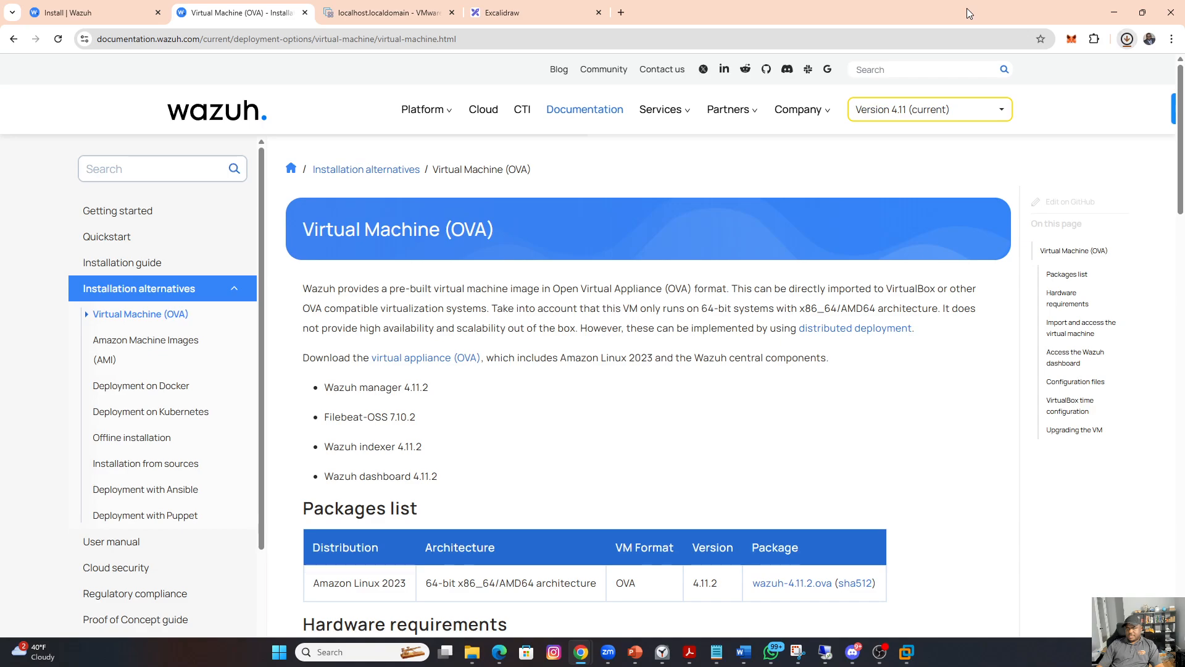
{"action": "left_click", "coordinate": [1125, 40]}
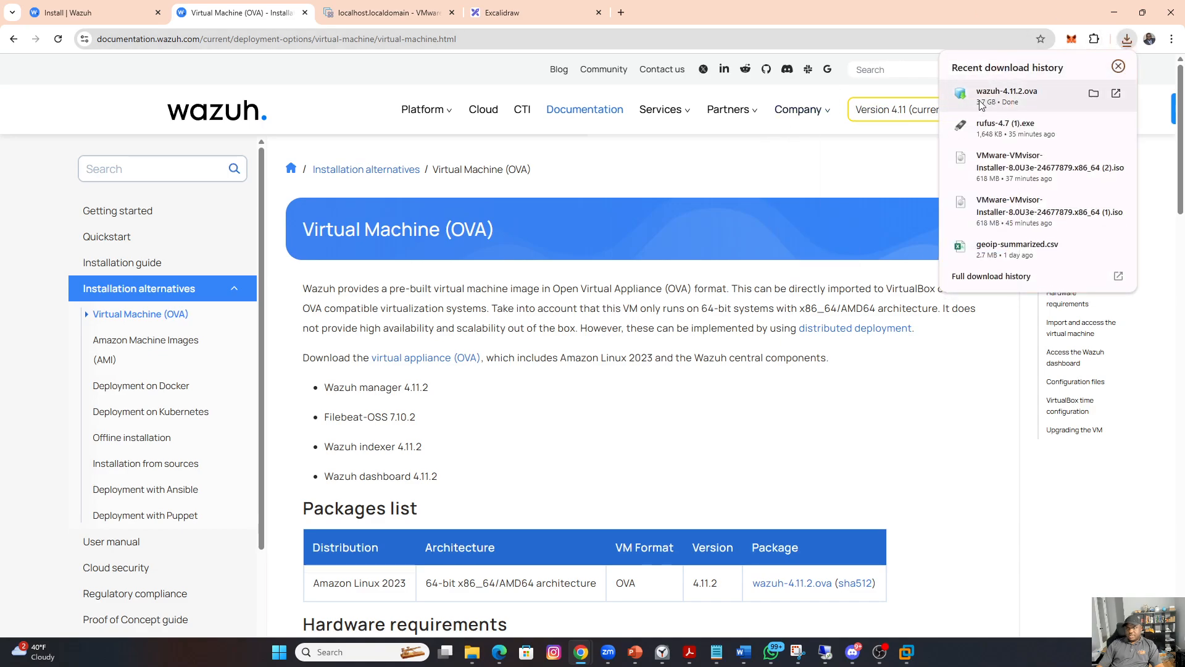
{"action": "left_click", "coordinate": [759, 9]}
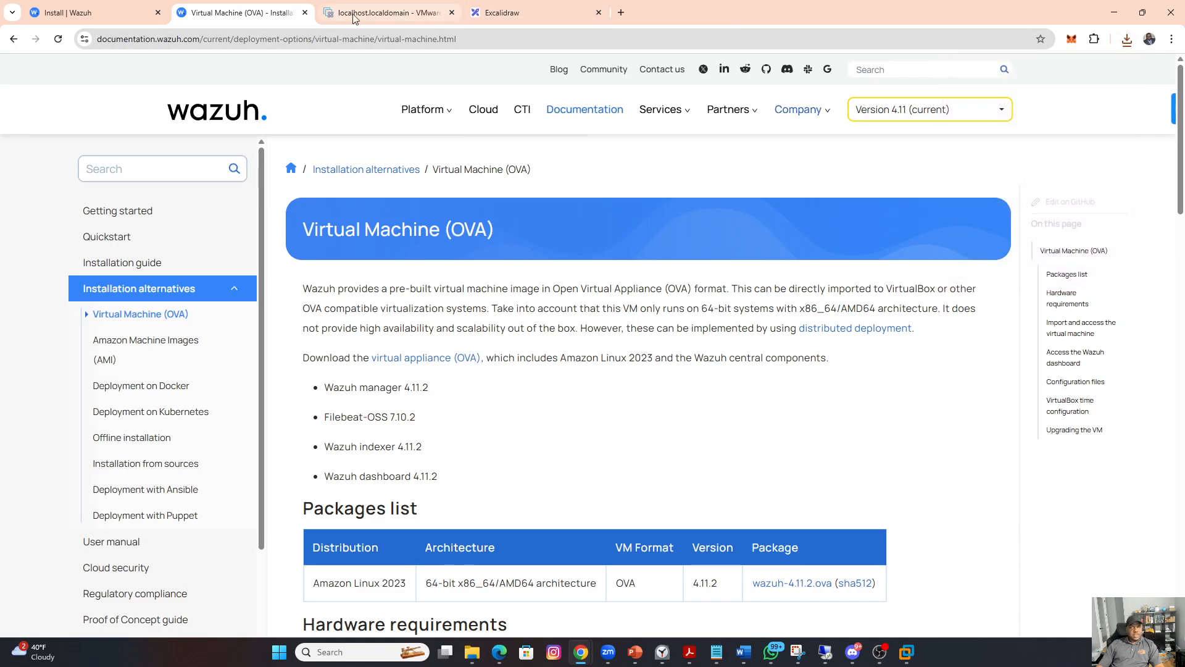
Step: Switch to the ESXi Host Client and start creating a virtual machine deployed from an OVF or OVA file
{"action": "left_click", "coordinate": [389, 13]}
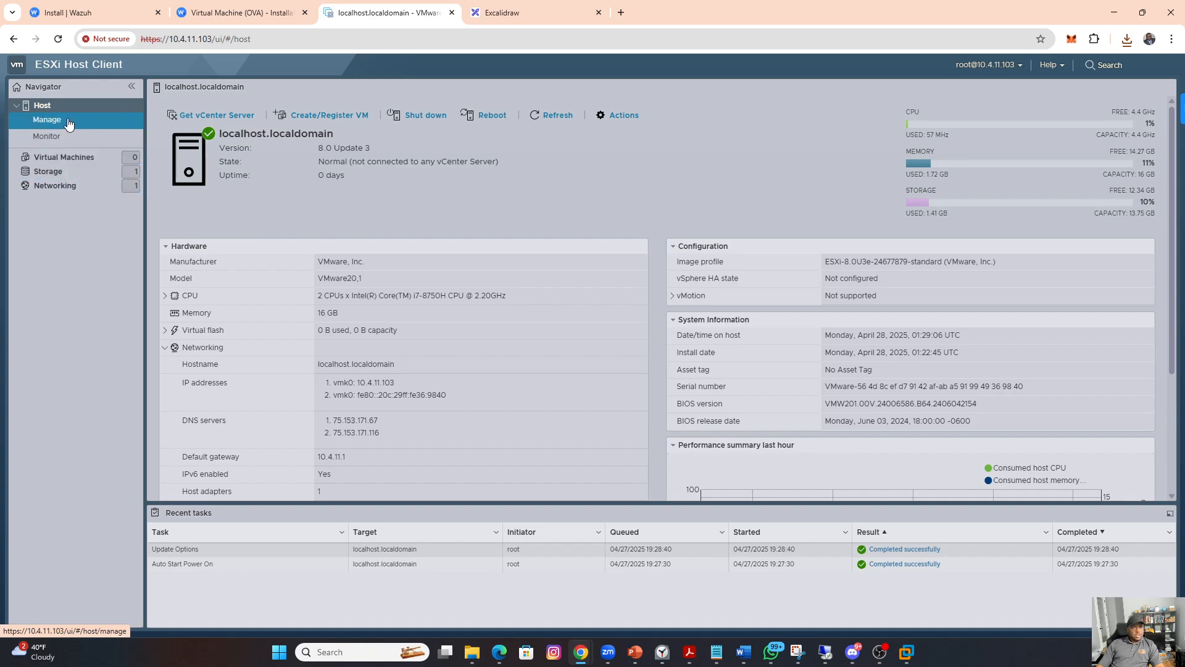
{"action": "left_click", "coordinate": [60, 159]}
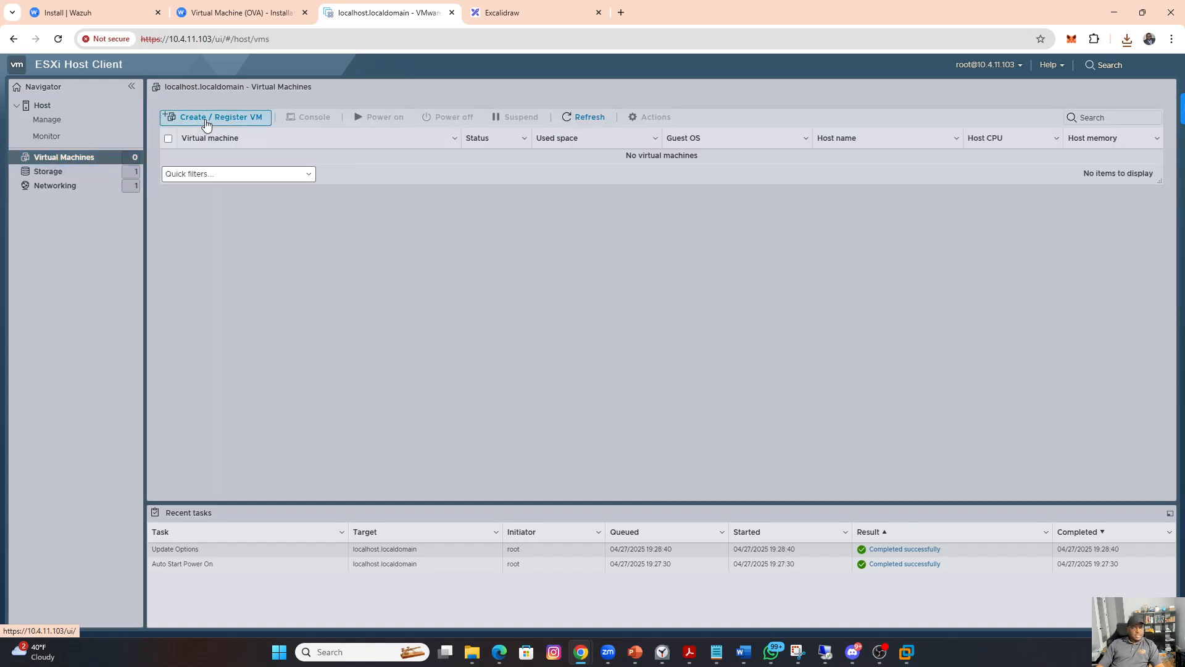
{"action": "left_click", "coordinate": [238, 121]}
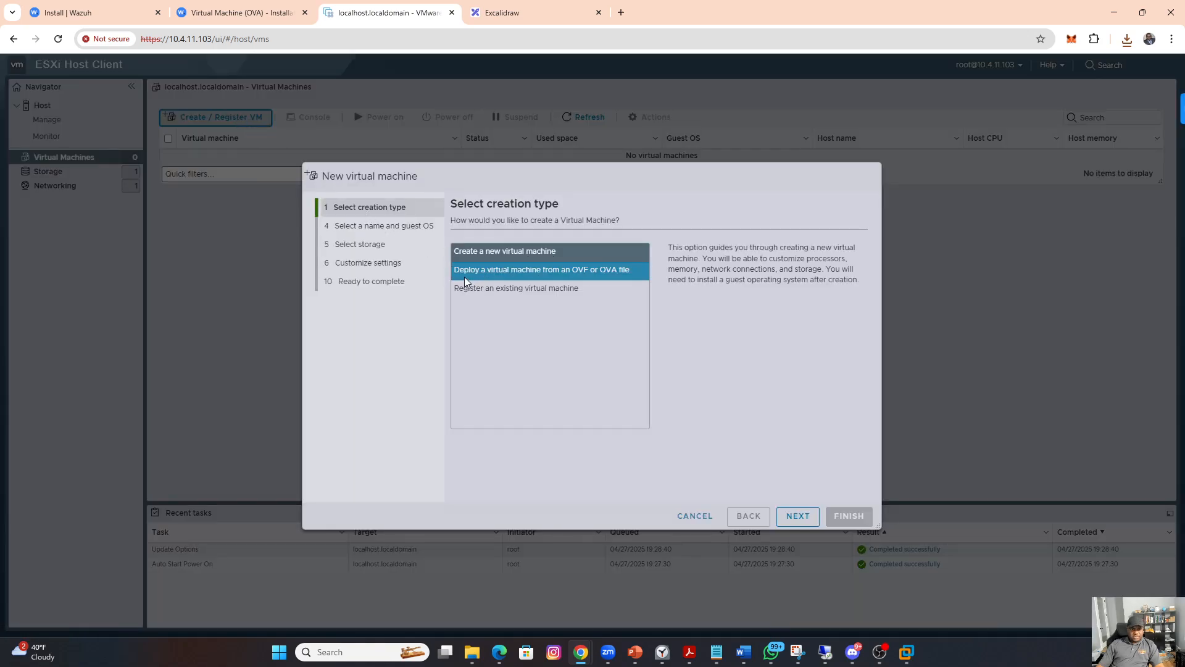
{"action": "left_click", "coordinate": [488, 271]}
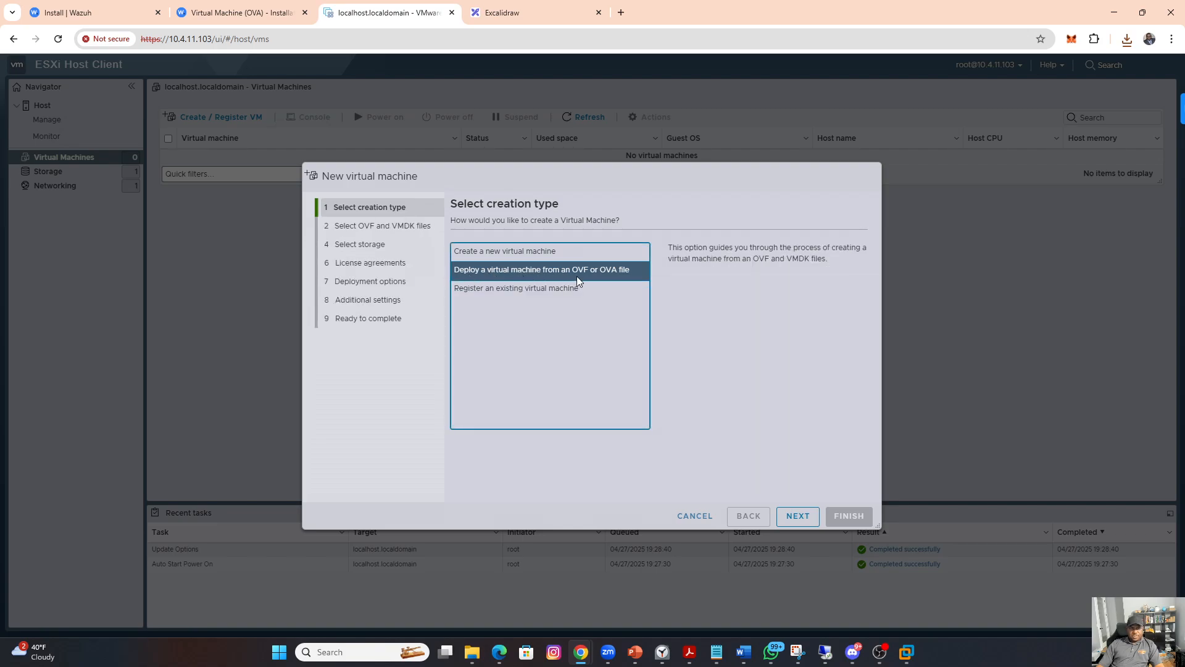
{"action": "left_click", "coordinate": [801, 515]}
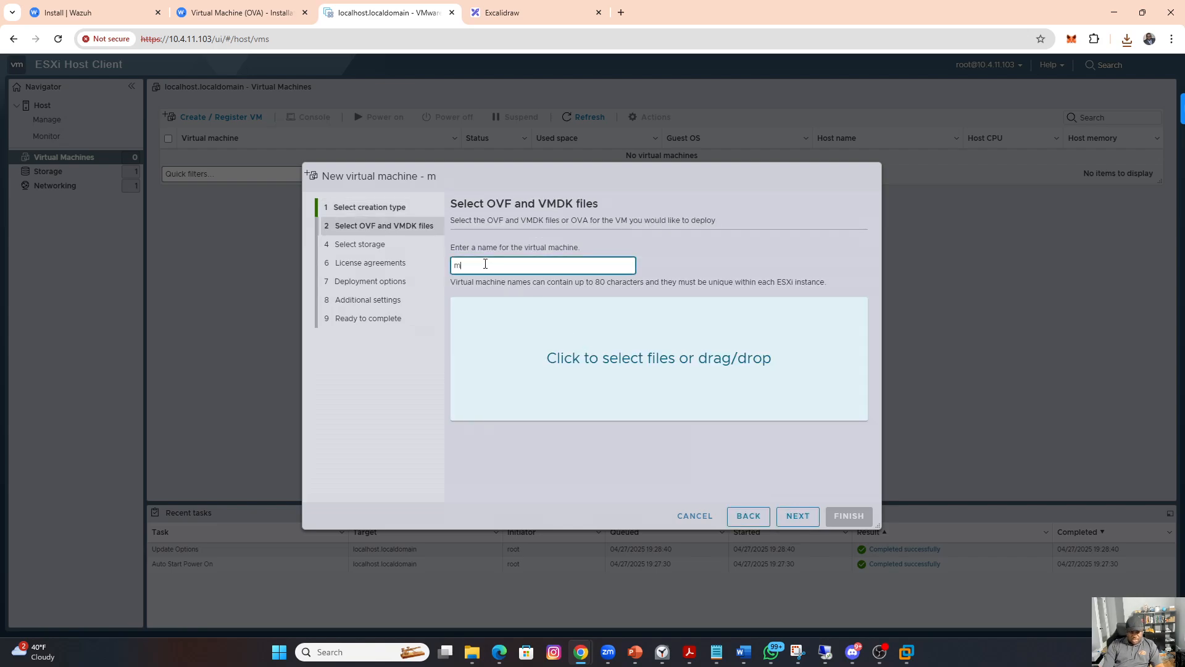
Step: Name the virtual machine "wazuh" and select wazuh-4.11.2.ova from Downloads as its source file
{"action": "type", "text": "wazuh"}
{"action": "left_click", "coordinate": [631, 359]}
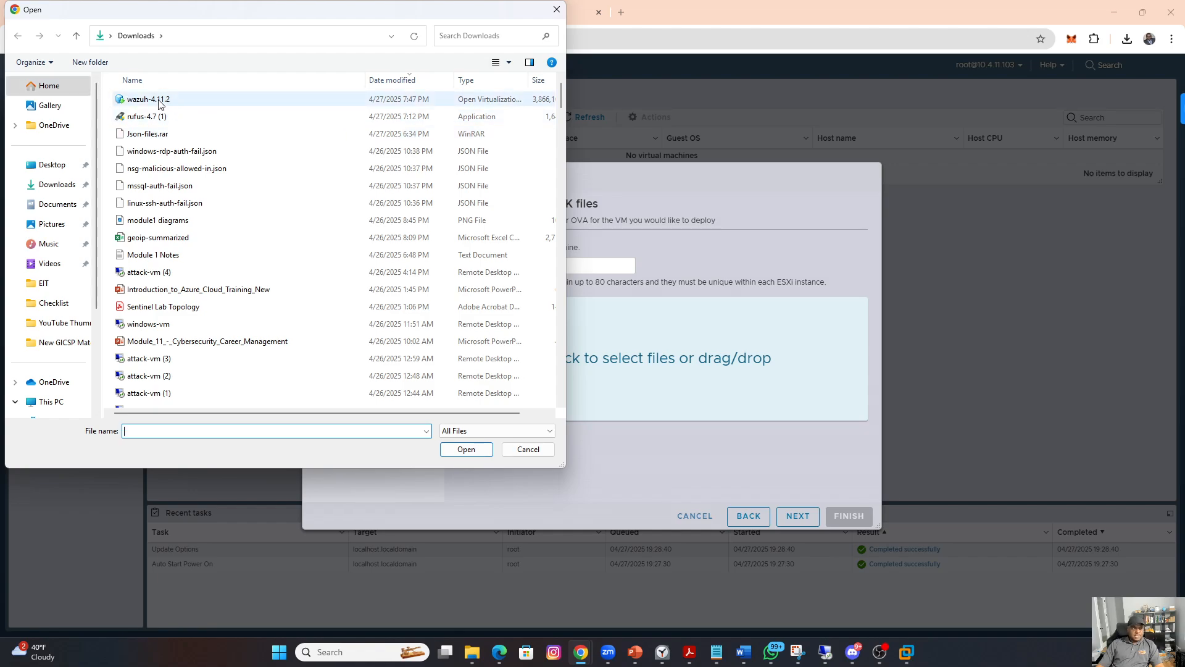
{"action": "left_click", "coordinate": [159, 101]}
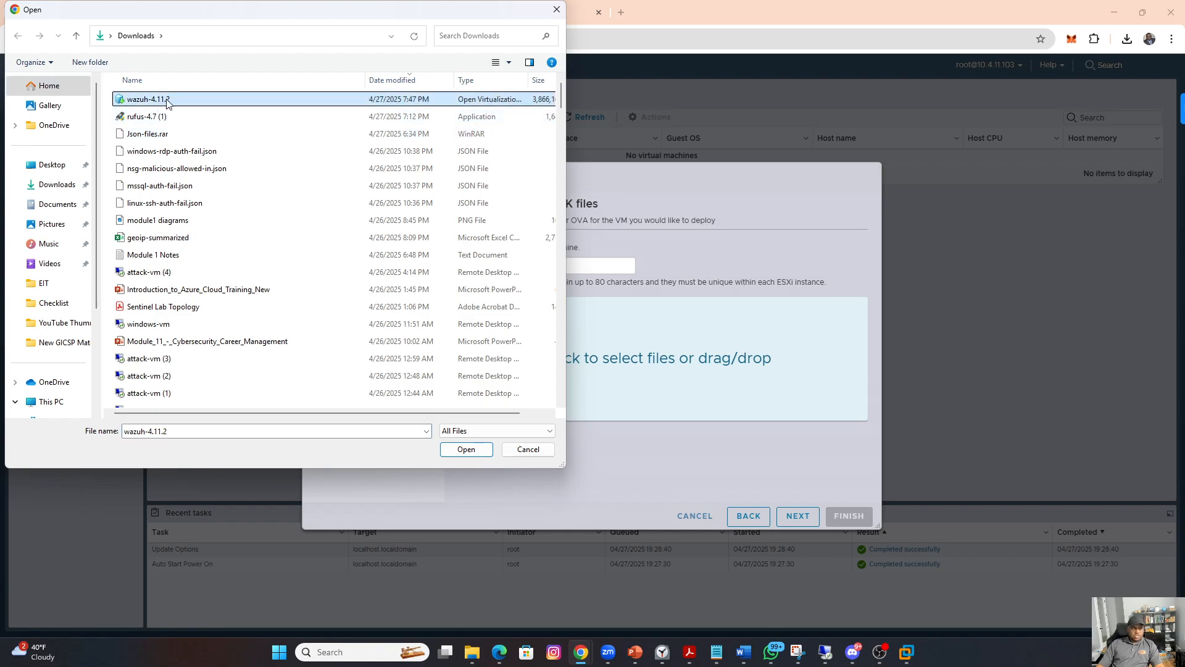
{"action": "double_click", "coordinate": [167, 100]}
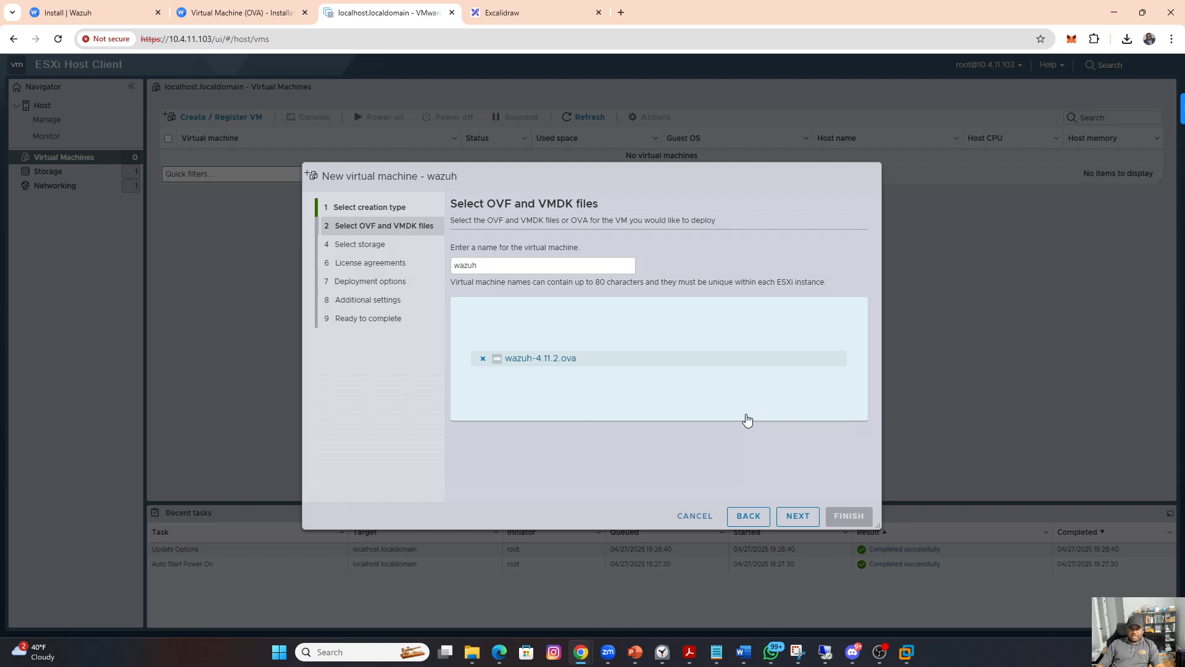
{"action": "left_click", "coordinate": [798, 517]}
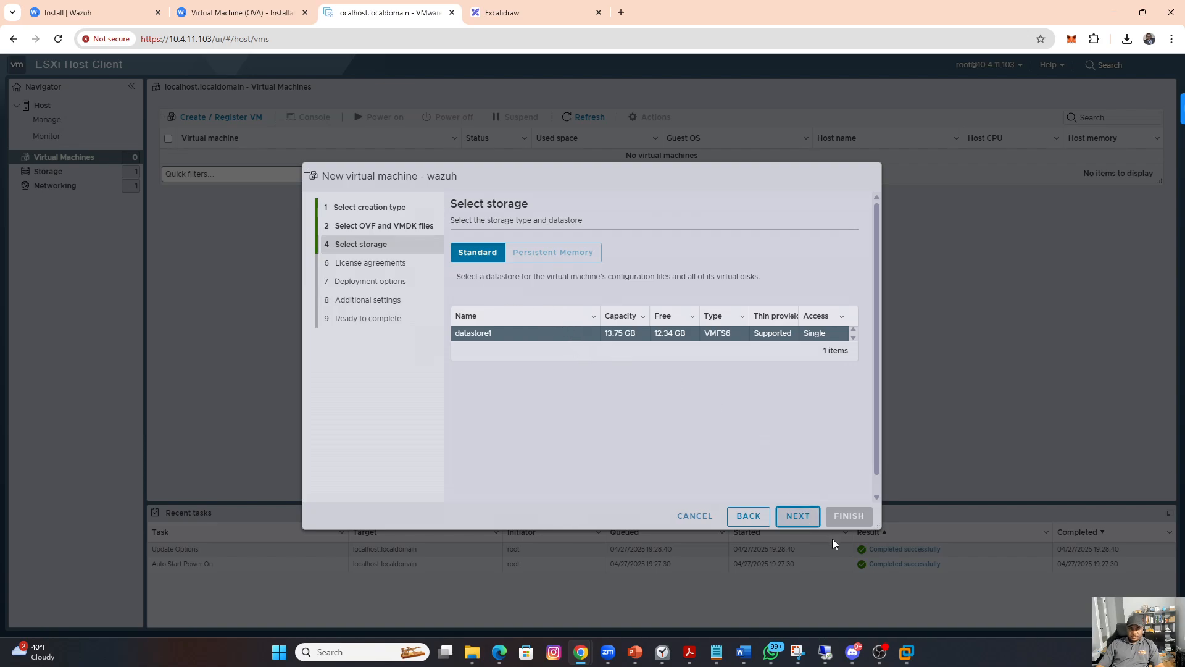
Step: Deploy the virtual machine to datastore1 on VM Network with thin provisioning and automatic power-on disabled
{"action": "left_click", "coordinate": [807, 516]}
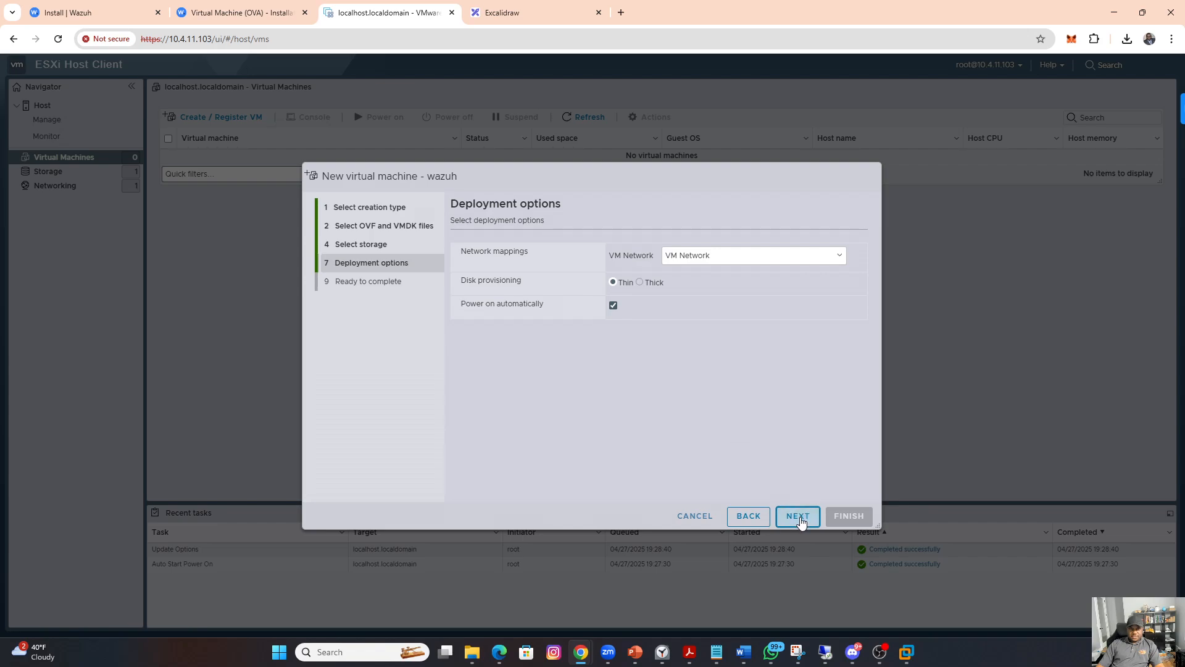
{"action": "left_click", "coordinate": [614, 306]}
{"action": "left_click", "coordinate": [797, 516]}
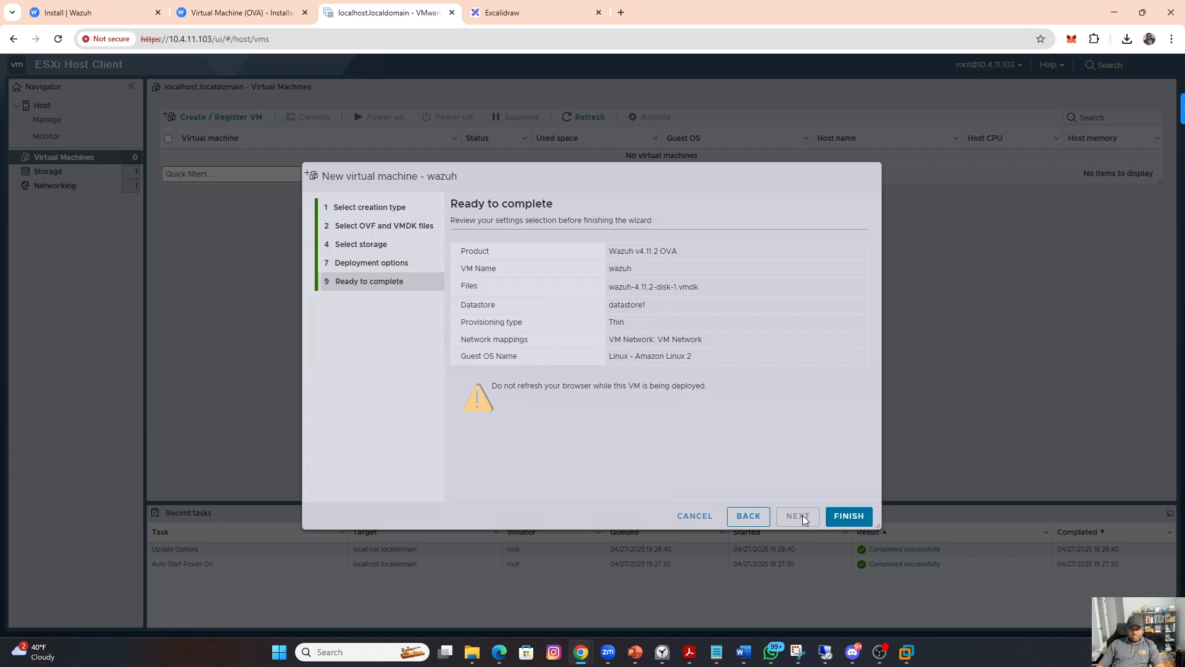
{"action": "left_click", "coordinate": [850, 518]}
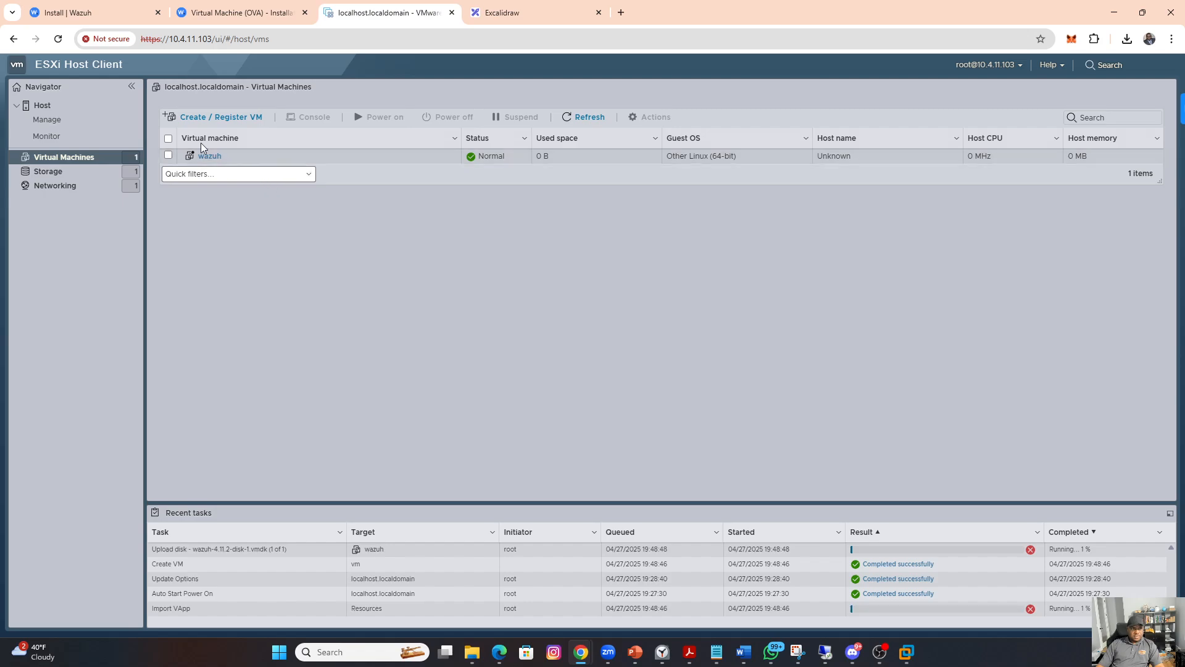
Step: Examine the ESXi host's overview and resource usage while the disk image uploads
{"action": "left_click", "coordinate": [44, 106]}
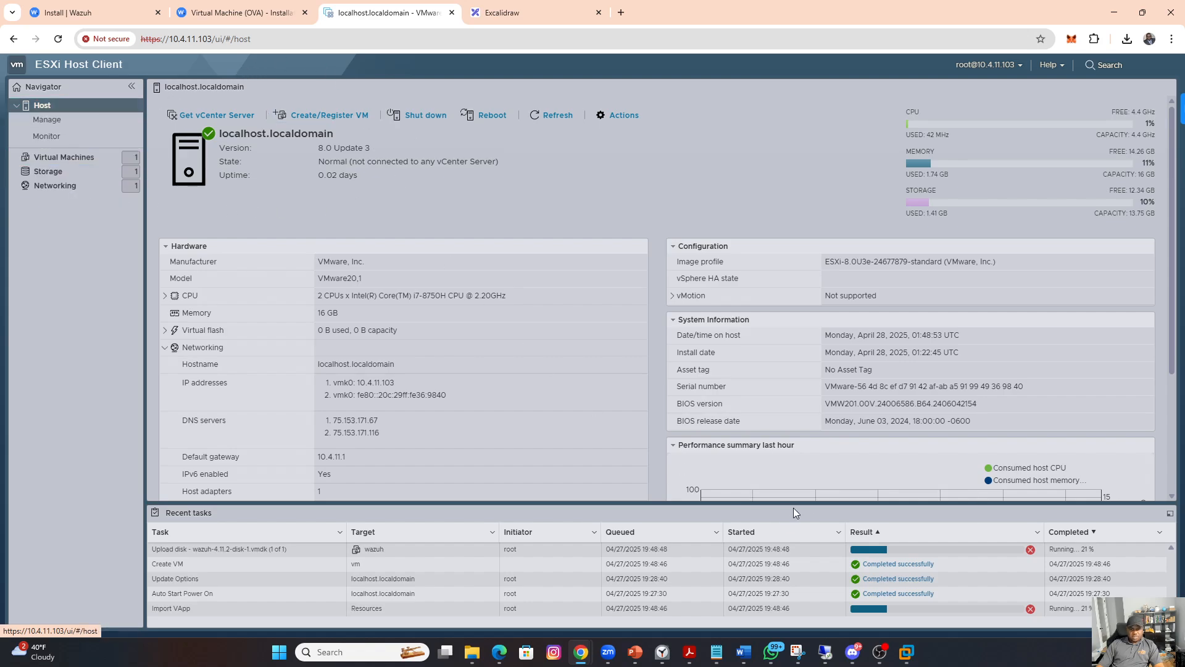
{"action": "left_click", "coordinate": [908, 657]}
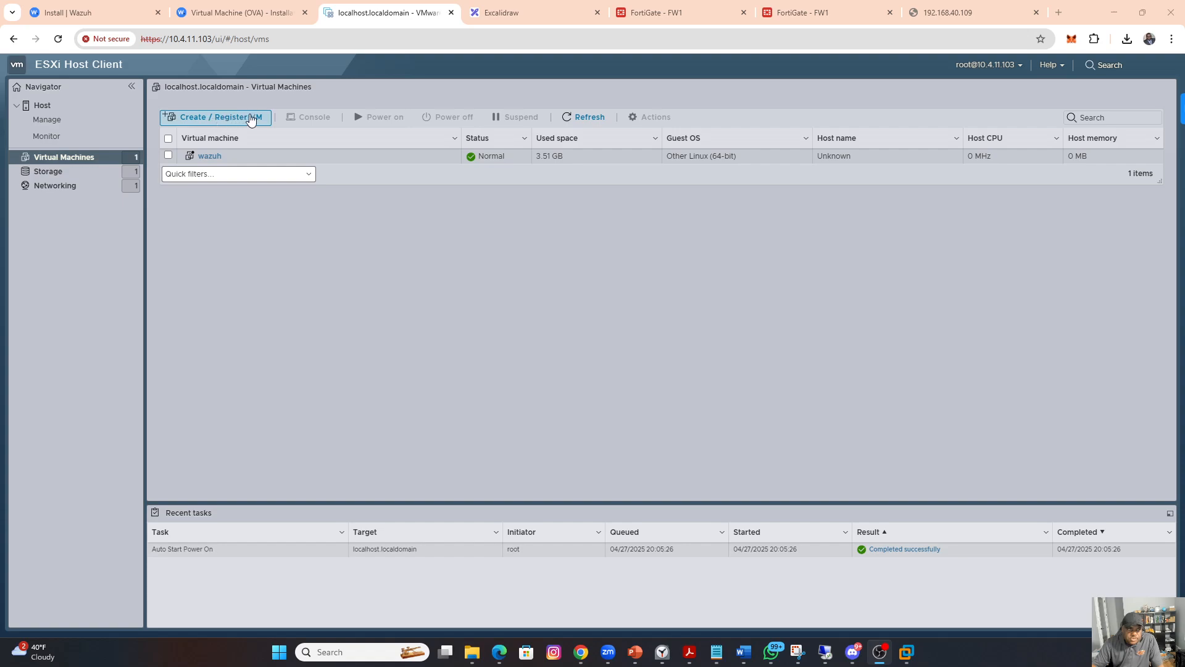
Step: Open the wazuh virtual machine's details and try to power it on
{"action": "left_click", "coordinate": [170, 158]}
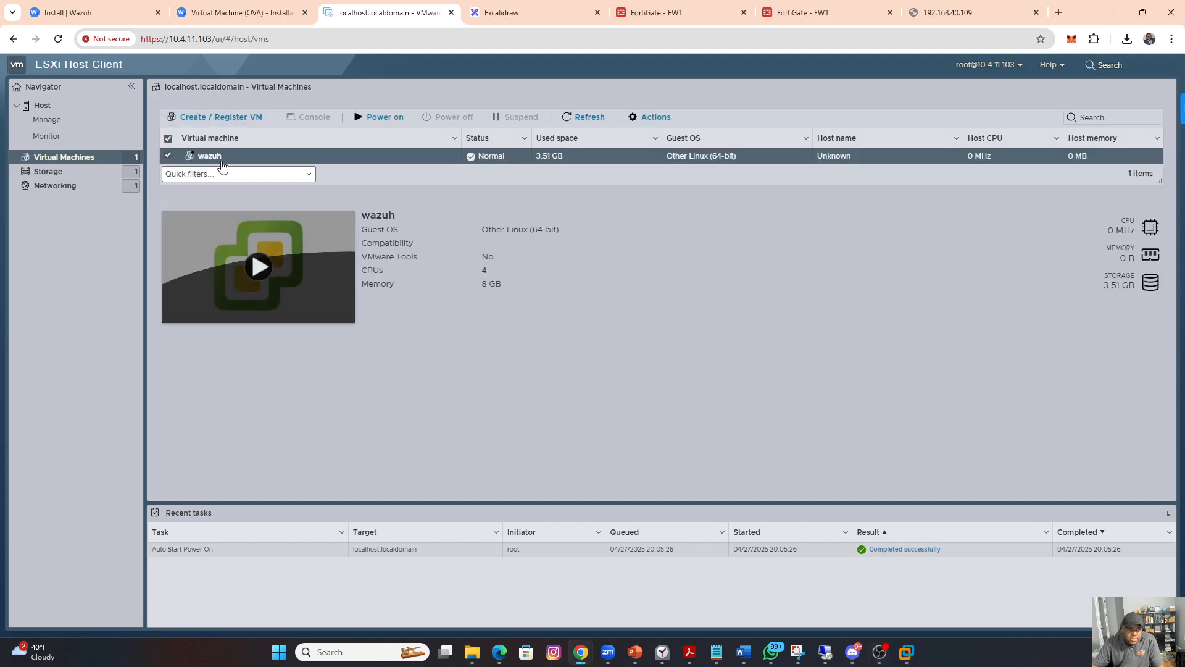
{"action": "left_click", "coordinate": [171, 156]}
{"action": "left_click", "coordinate": [209, 156]}
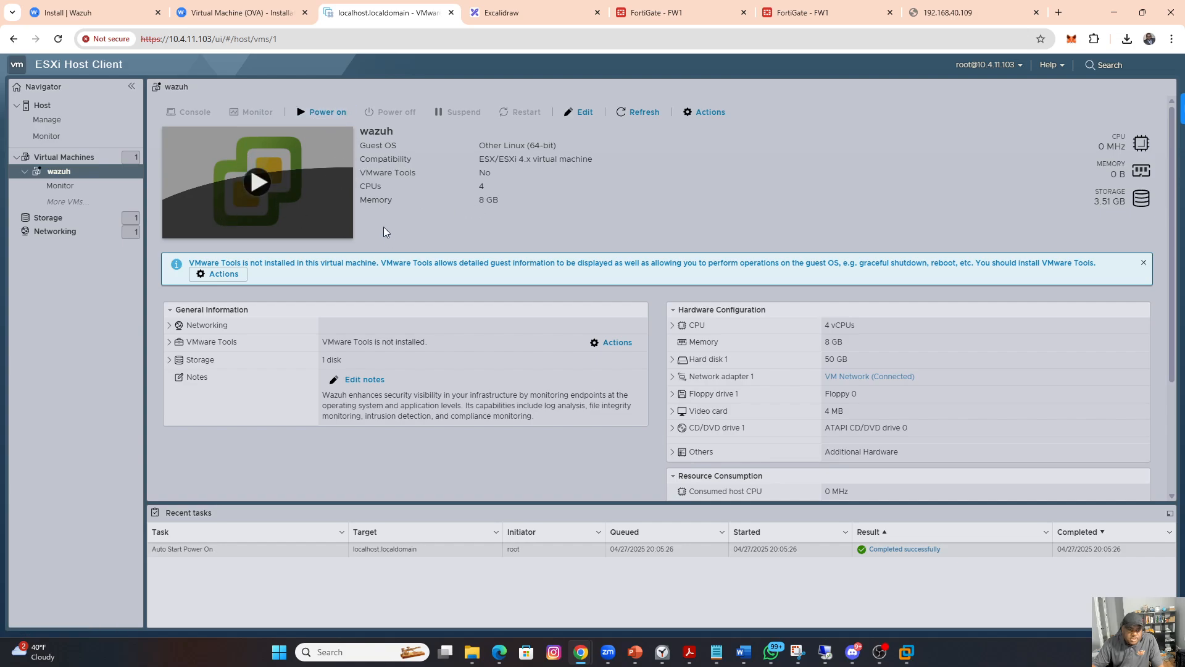
{"action": "left_click", "coordinate": [322, 111]}
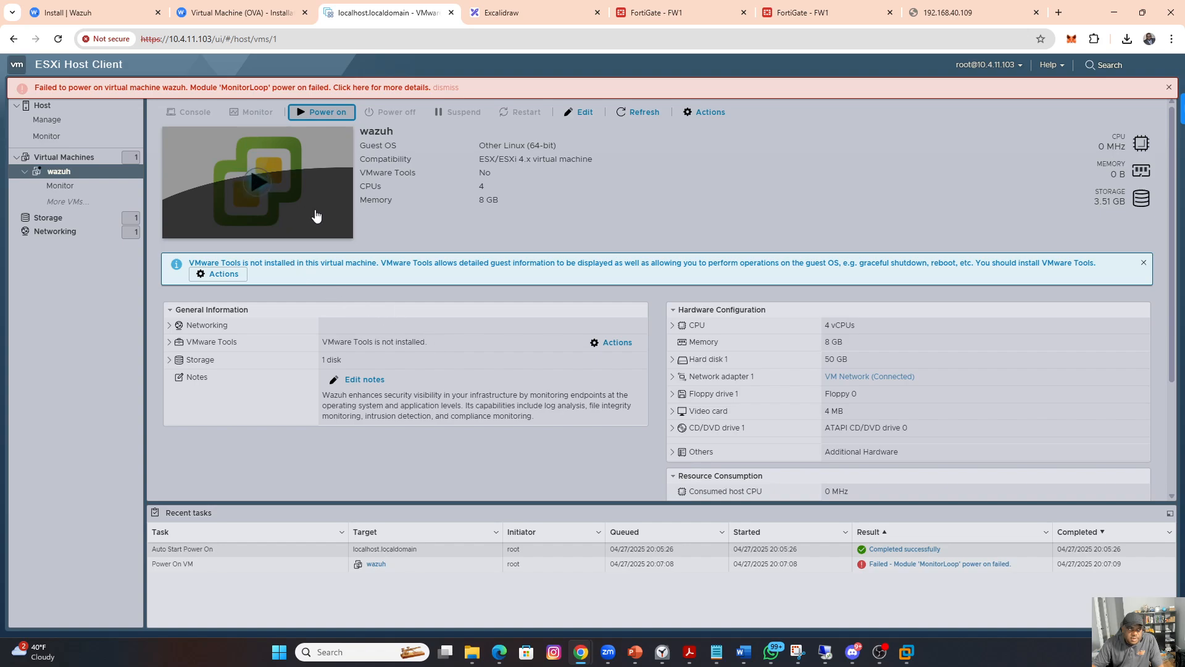
Step: Open the details of the wazuh power-on task to examine its errors, and dismiss the notification
{"action": "left_click", "coordinate": [371, 91]}
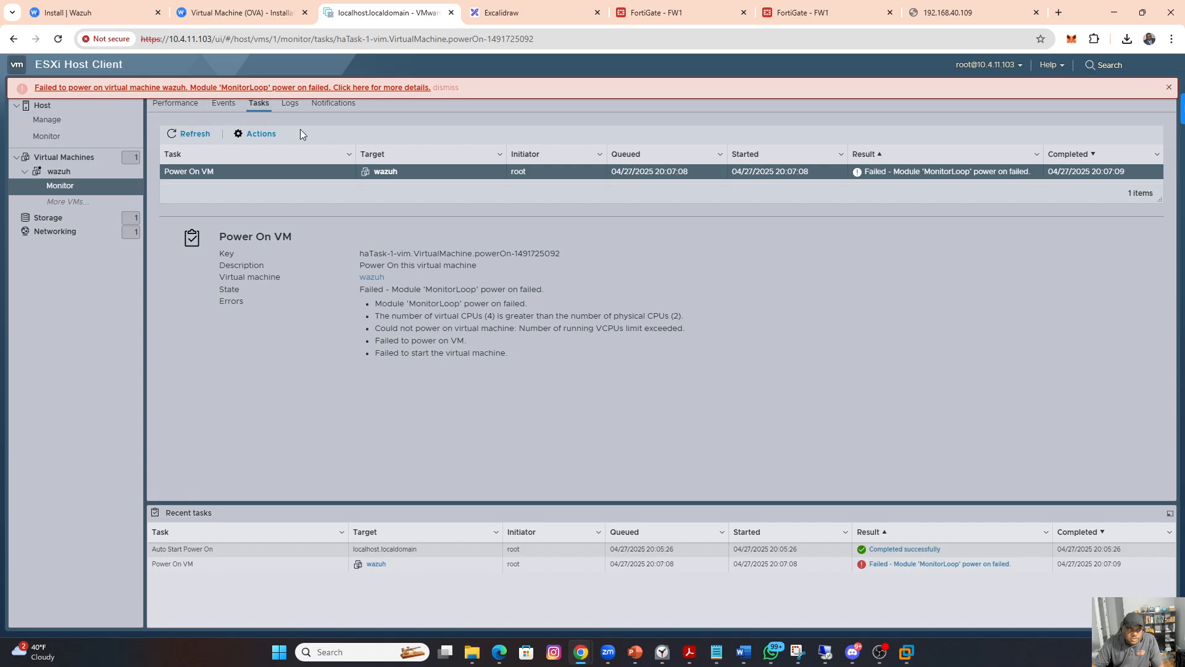
{"action": "left_click", "coordinate": [1168, 87]}
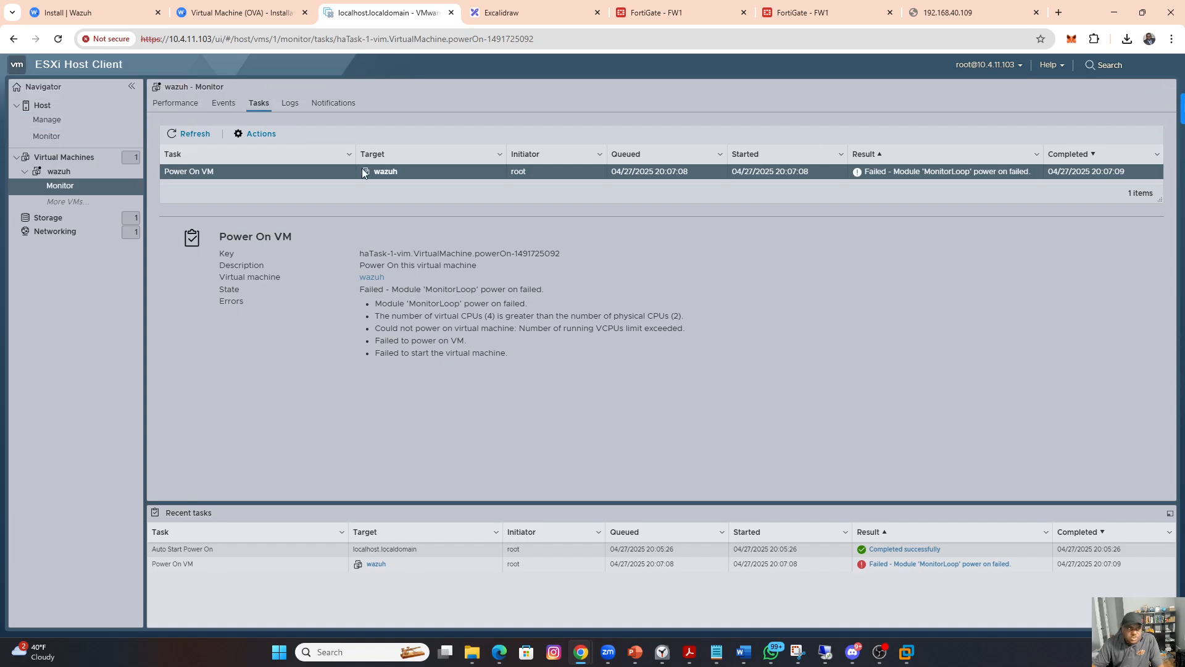
Step: Delete the wazuh virtual machine from the ESXi host
{"action": "left_click", "coordinate": [74, 158]}
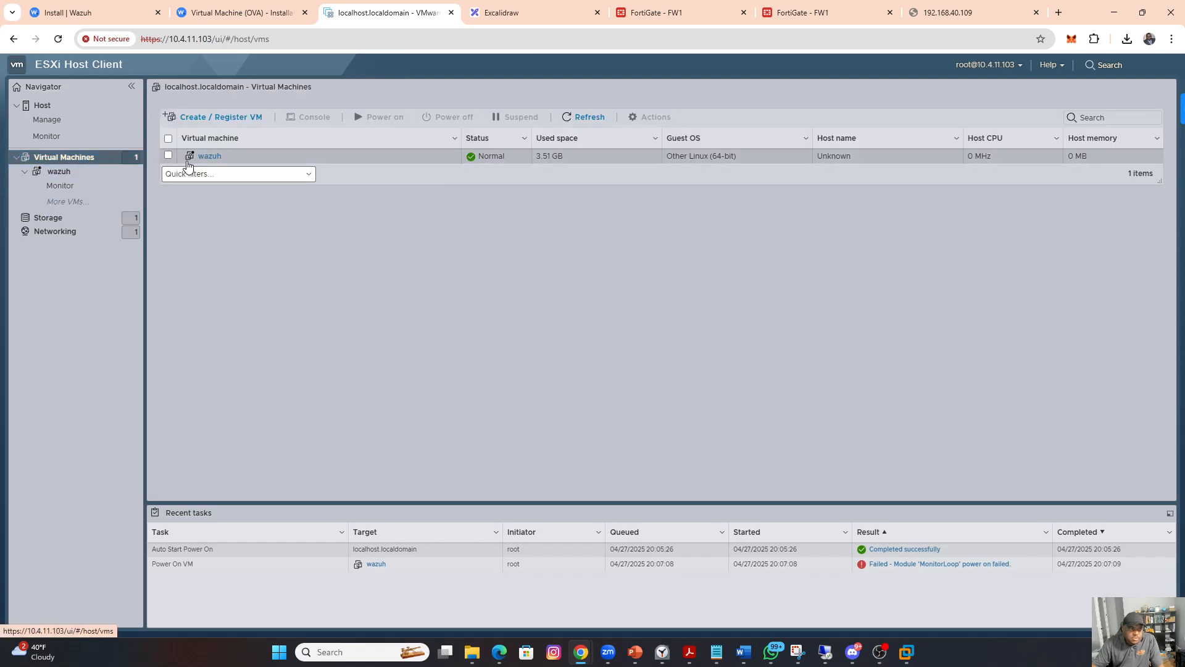
{"action": "left_click", "coordinate": [170, 156]}
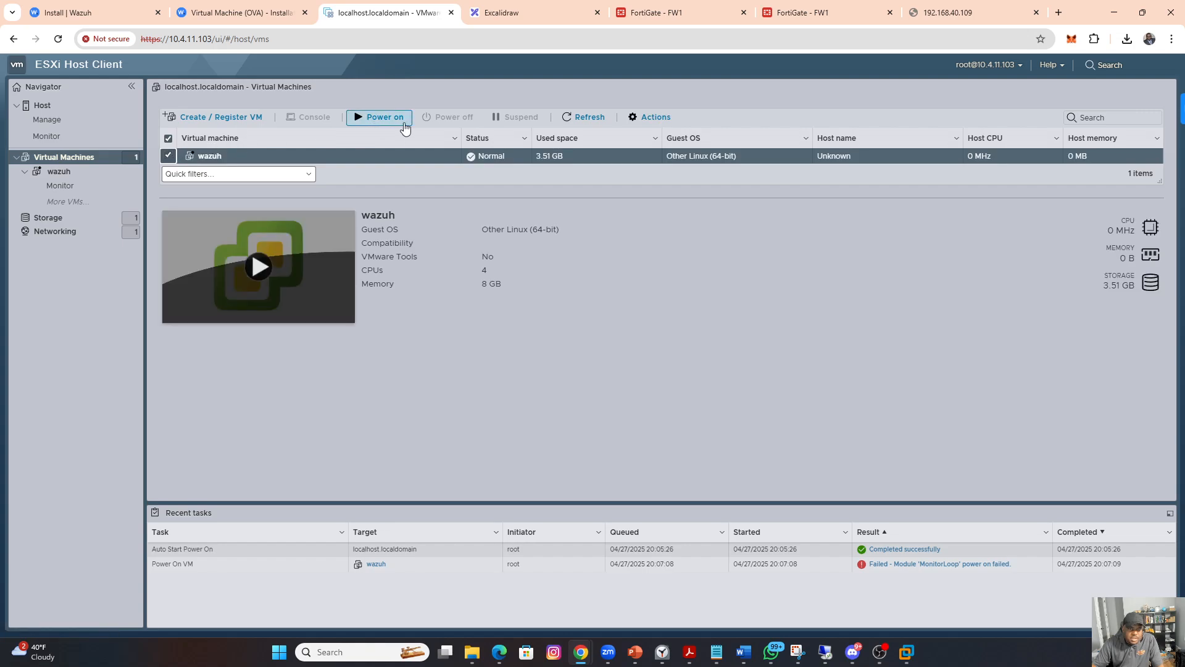
{"action": "left_click", "coordinate": [636, 120]}
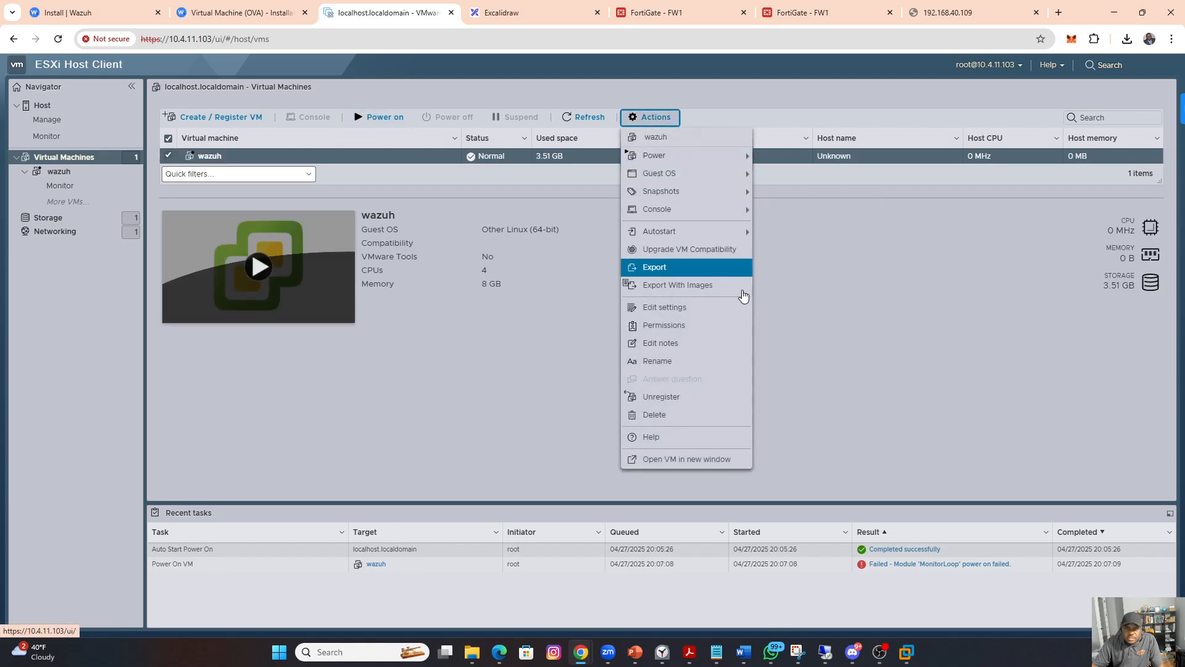
{"action": "left_click", "coordinate": [659, 415]}
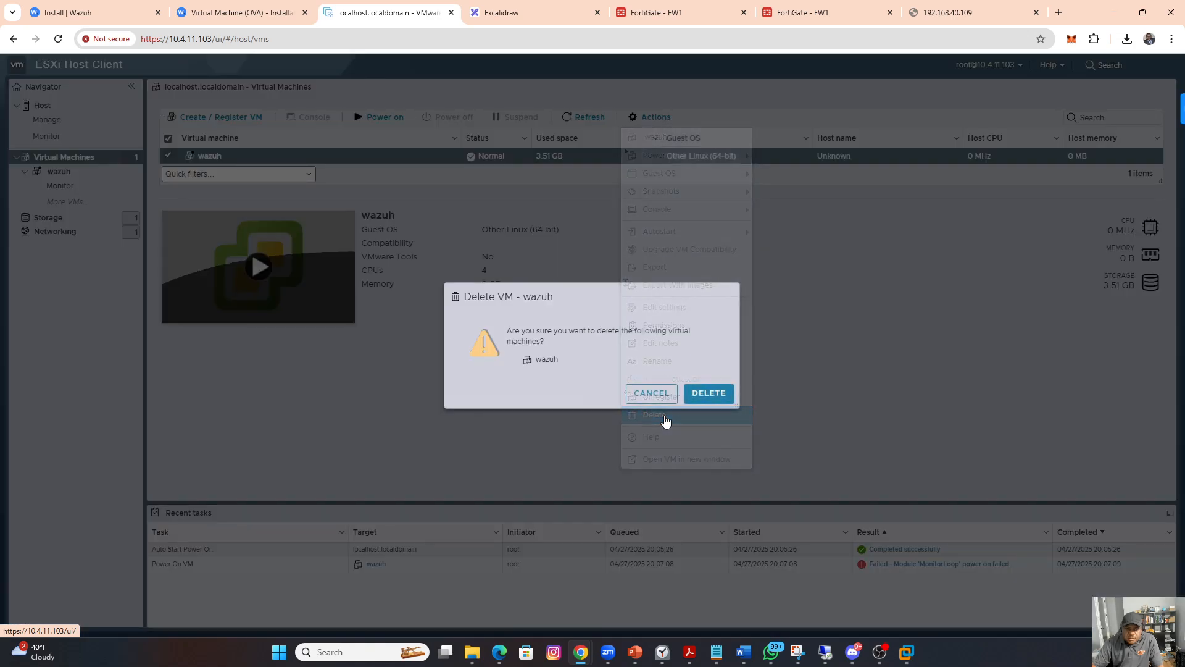
{"action": "left_click", "coordinate": [704, 392]}
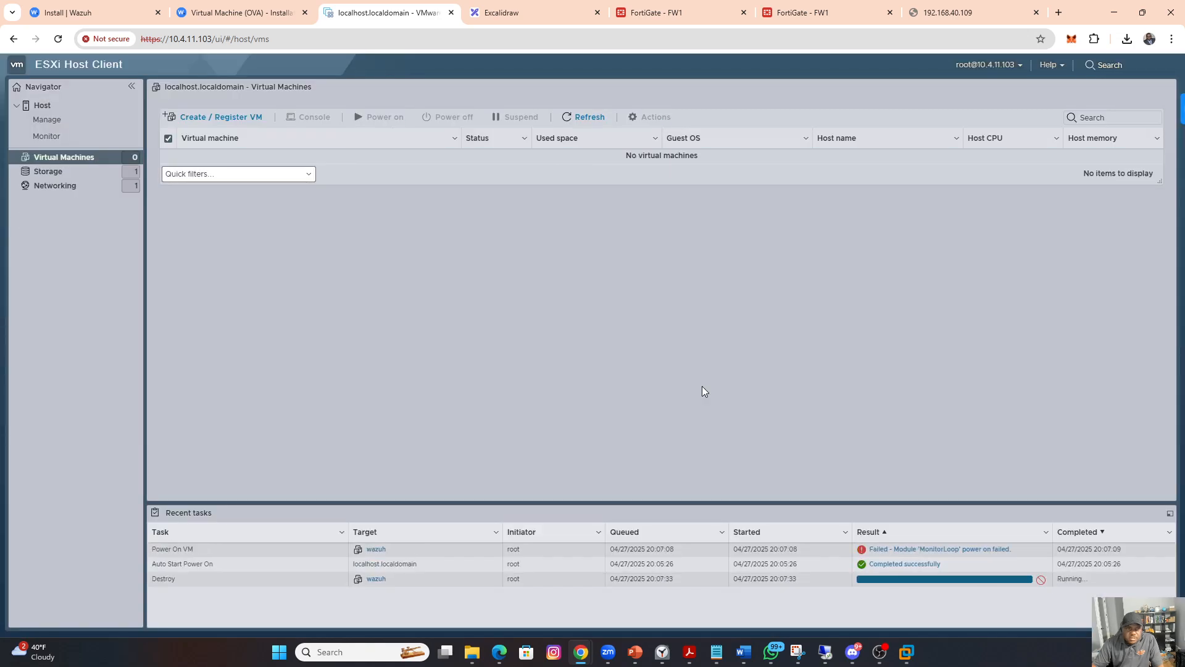
Step: Start a new OVF/OVA deployment named wazuh using the wazuh-4.11.2 OVA file from Downloads
{"action": "left_click", "coordinate": [193, 117]}
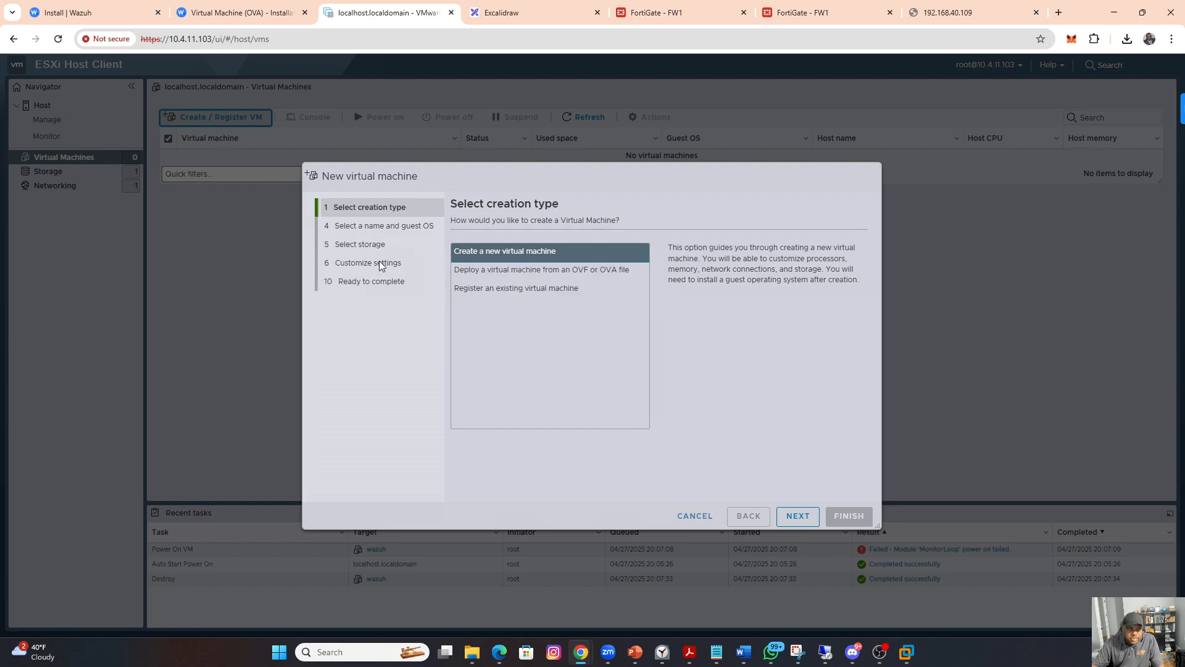
{"action": "left_click", "coordinate": [565, 271]}
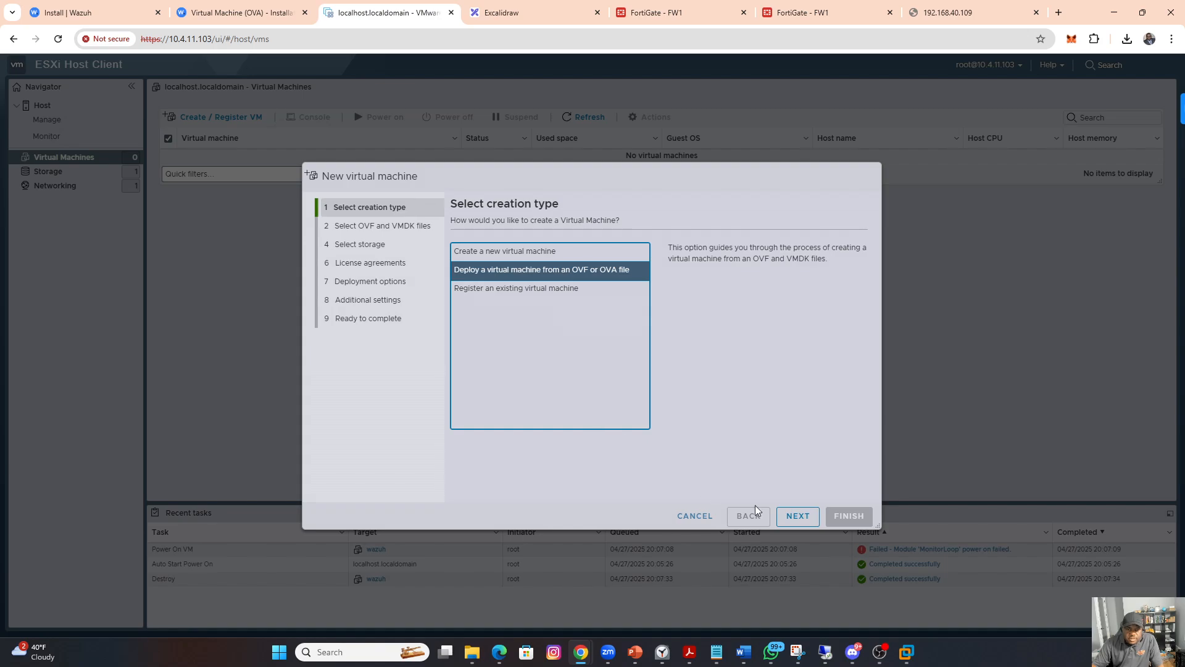
{"action": "left_click", "coordinate": [797, 516]}
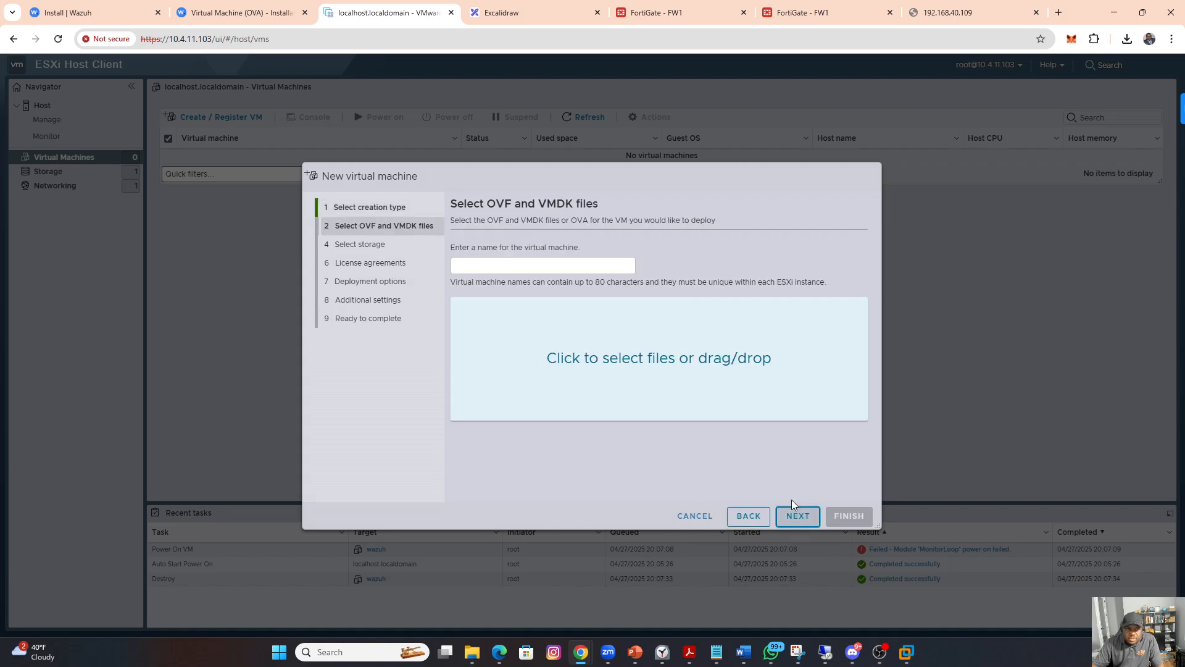
{"action": "left_click", "coordinate": [610, 363]}
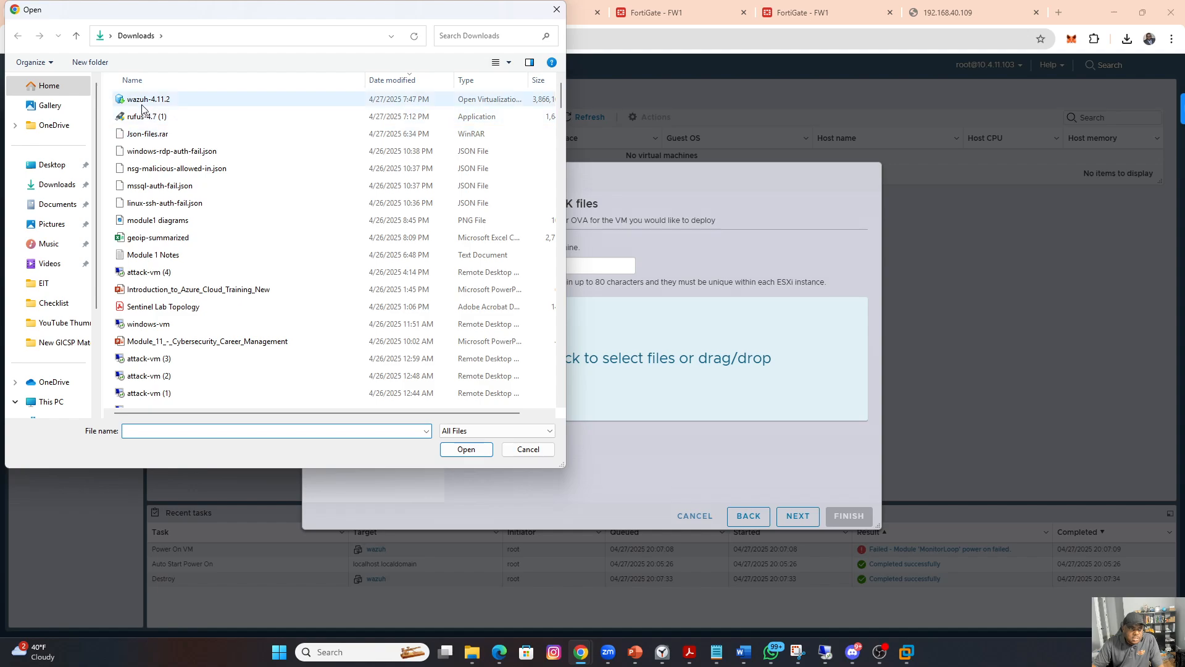
{"action": "double_click", "coordinate": [143, 101]}
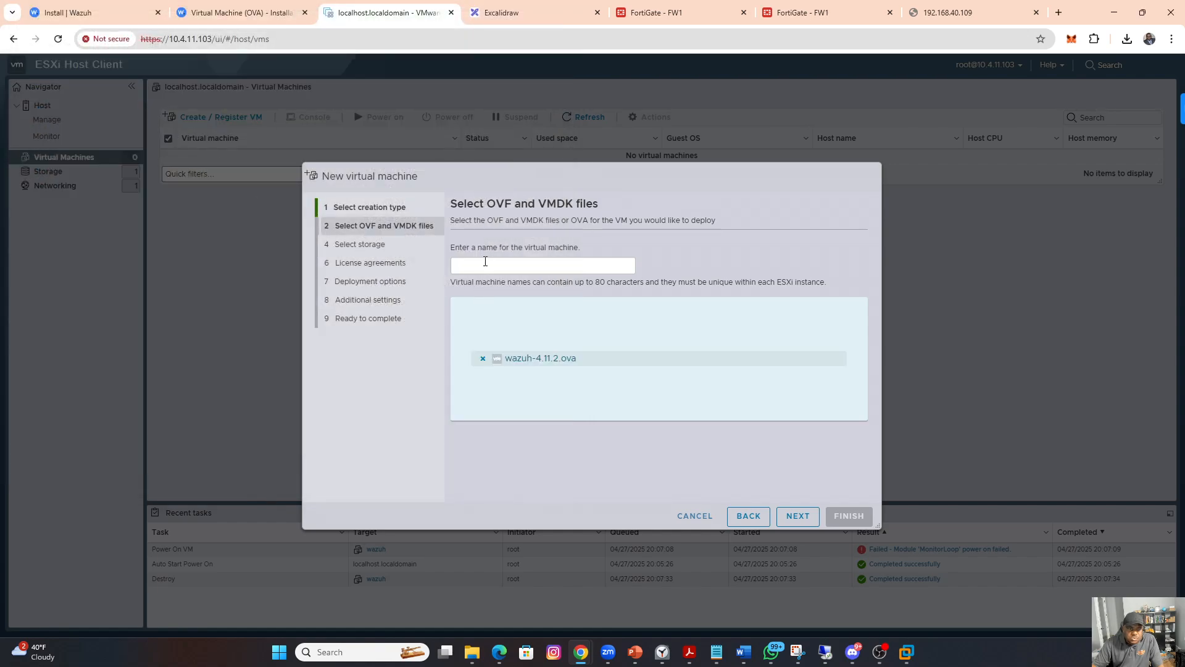
{"action": "left_click", "coordinate": [485, 261]}
{"action": "type", "text": "waz"}
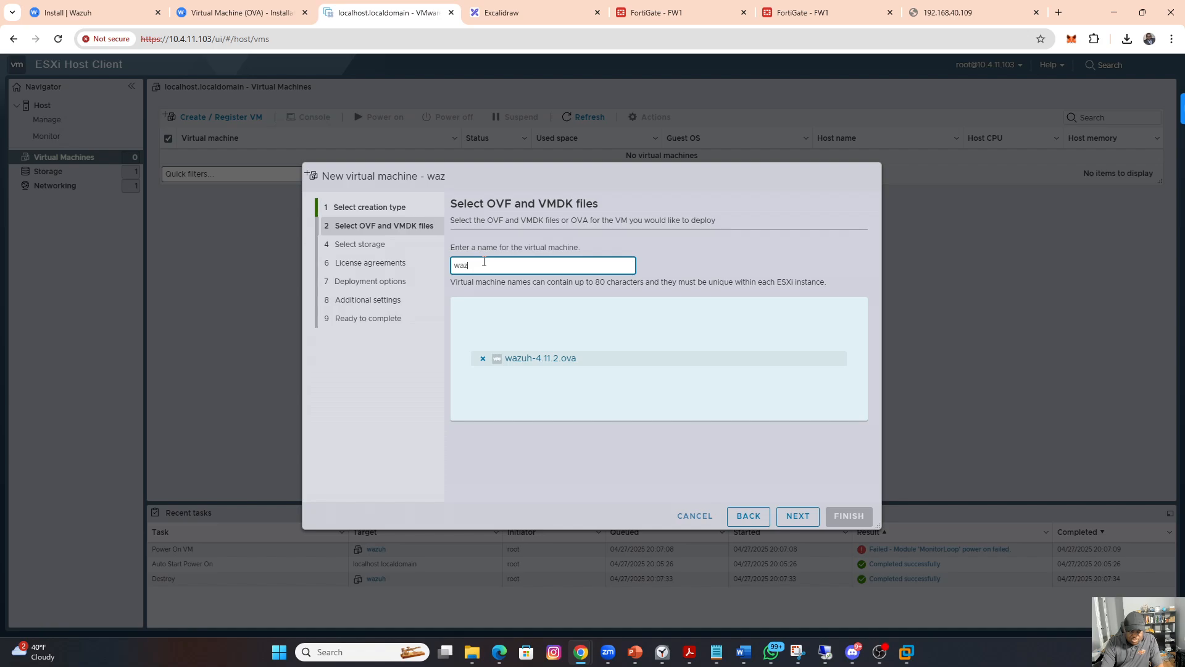
{"action": "type", "text": "uh"}
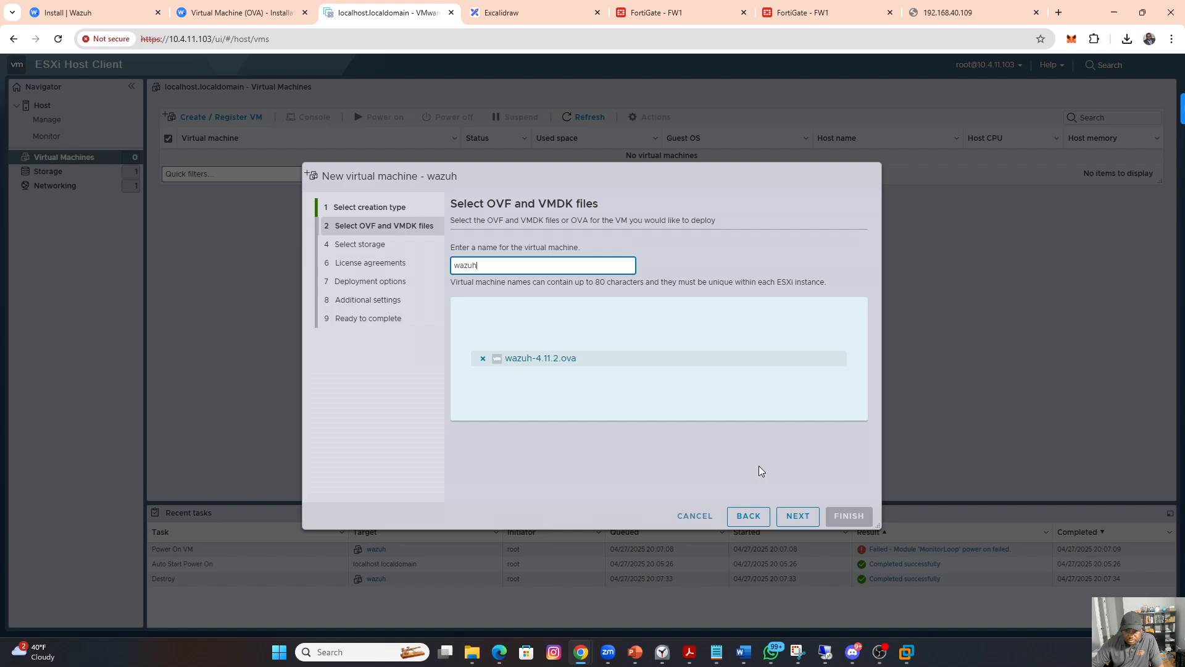
{"action": "left_click", "coordinate": [794, 515]}
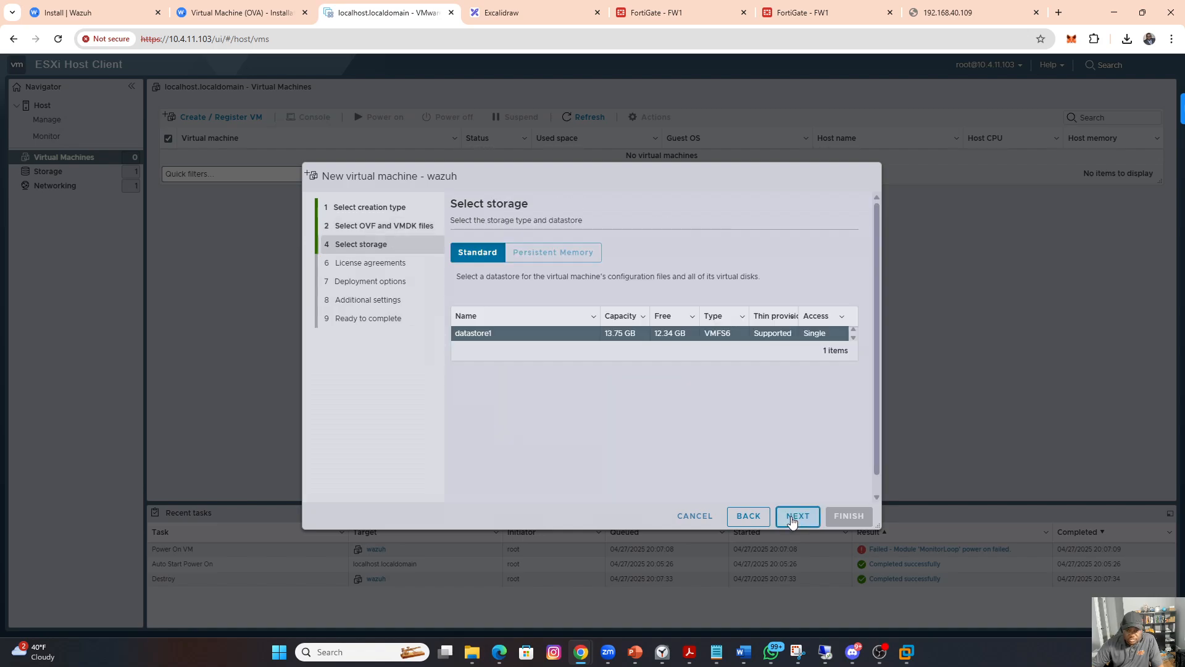
Step: Deploy the wazuh virtual machine to datastore1 on VM Network with thin provisioning and automatic power-on enabled
{"action": "left_click", "coordinate": [793, 518]}
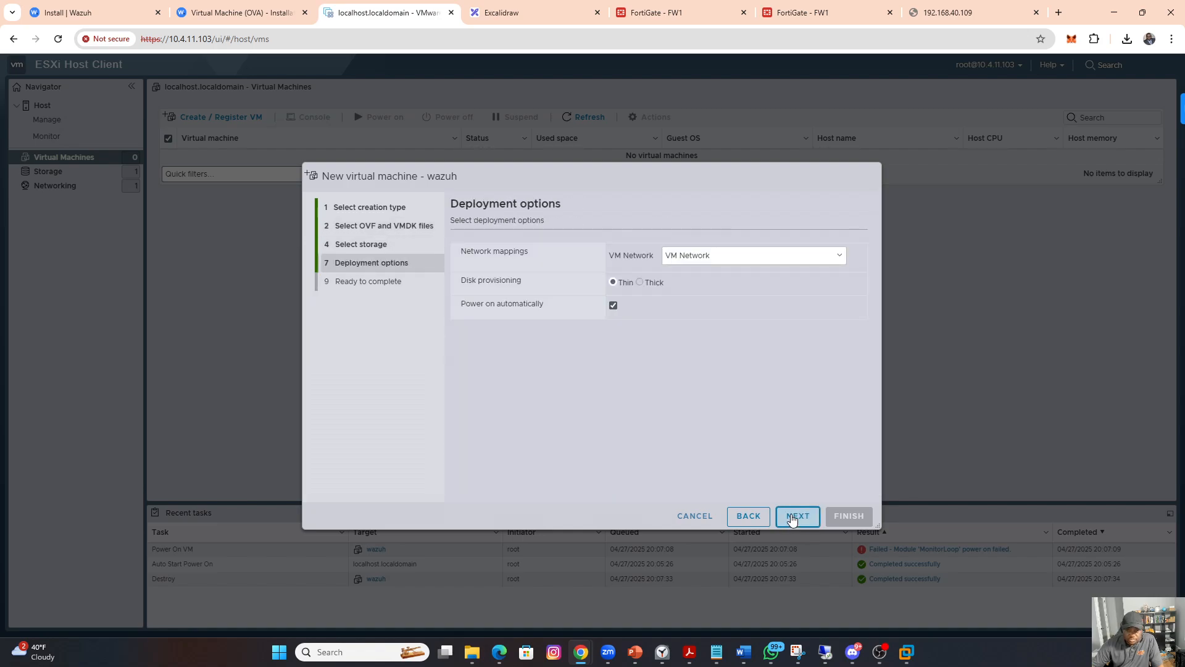
{"action": "left_click", "coordinate": [768, 259]}
{"action": "left_click", "coordinate": [771, 236]}
{"action": "left_click", "coordinate": [801, 517]}
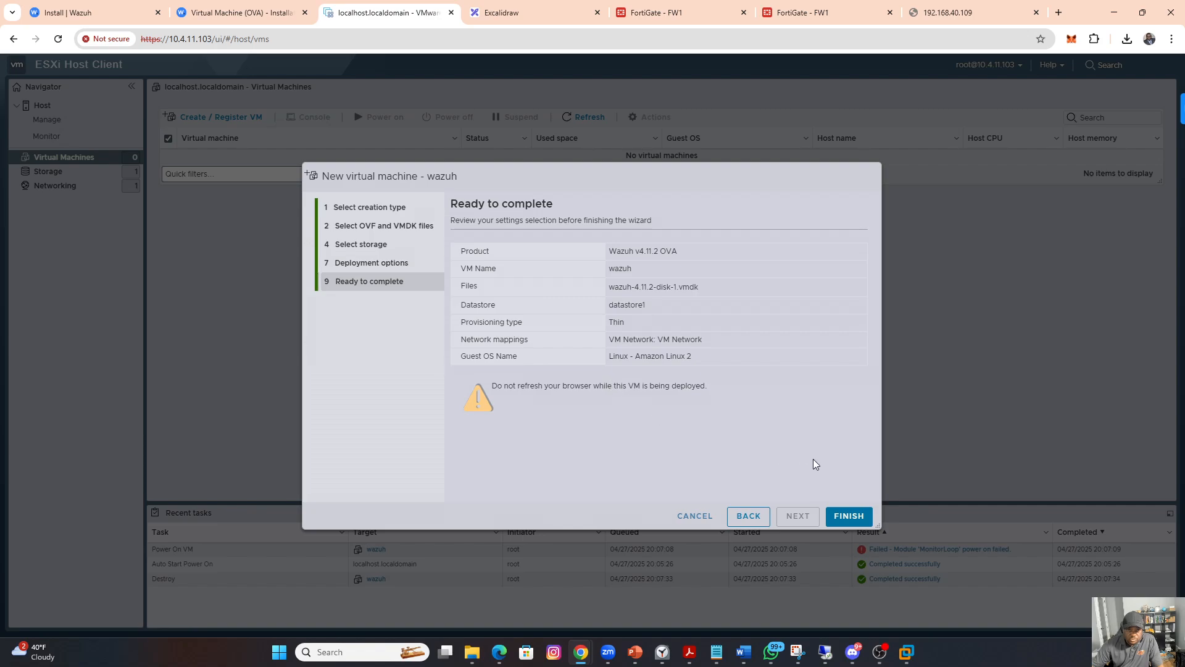
{"action": "left_click", "coordinate": [851, 516]}
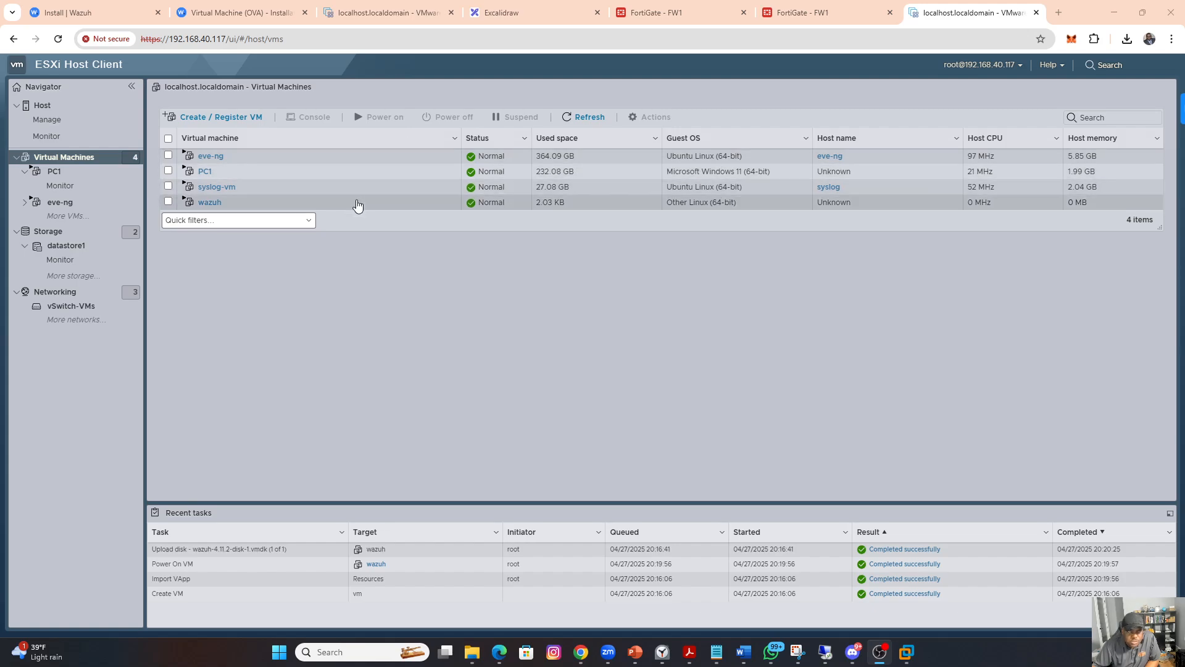
Step: Log in to the wazuh virtual machine's console as wazuh-user with the account password and list its network interfaces with ip a
{"action": "left_click", "coordinate": [209, 203]}
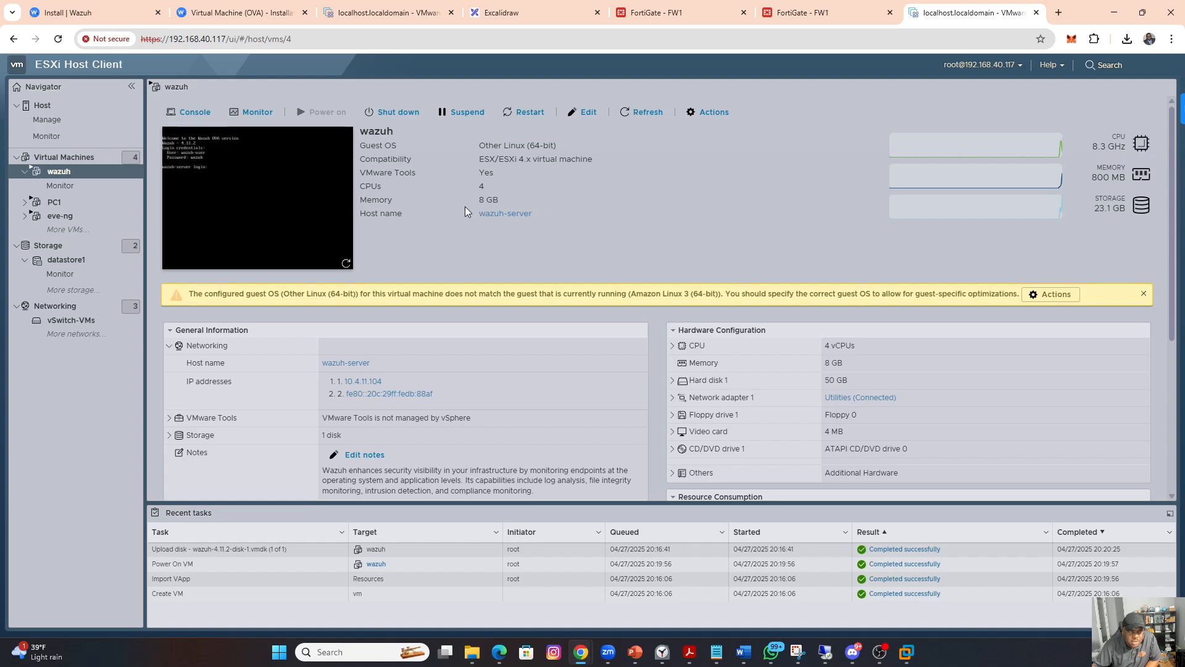
{"action": "left_click", "coordinate": [261, 189]}
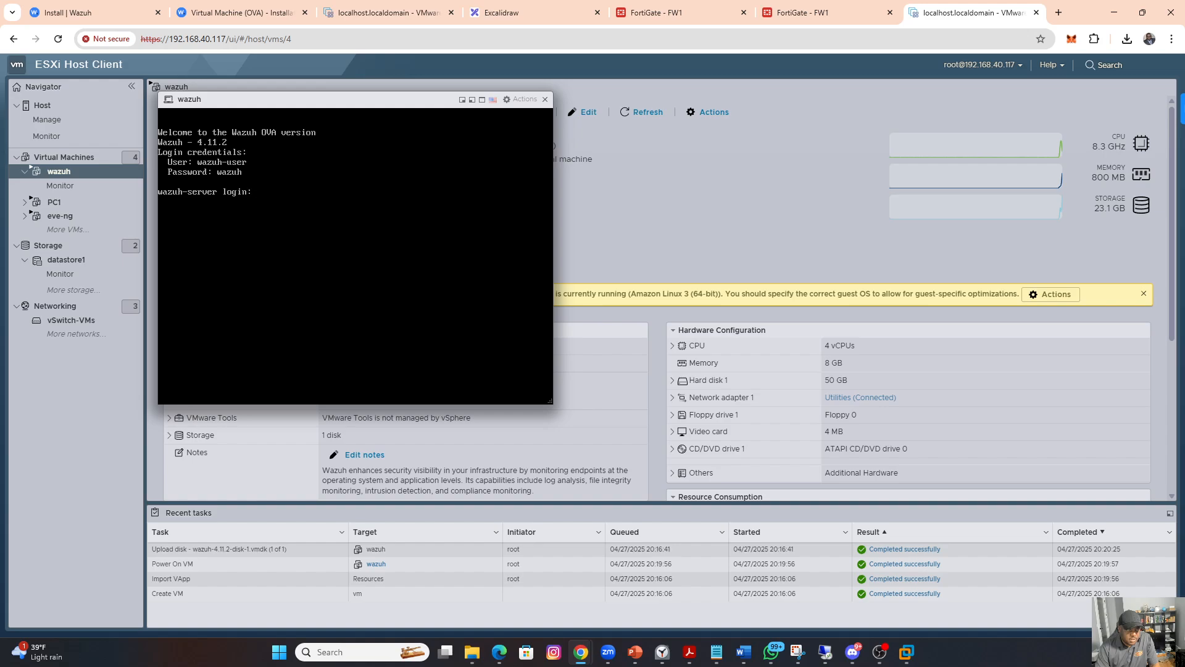
{"action": "type", "text": "wazuh"}
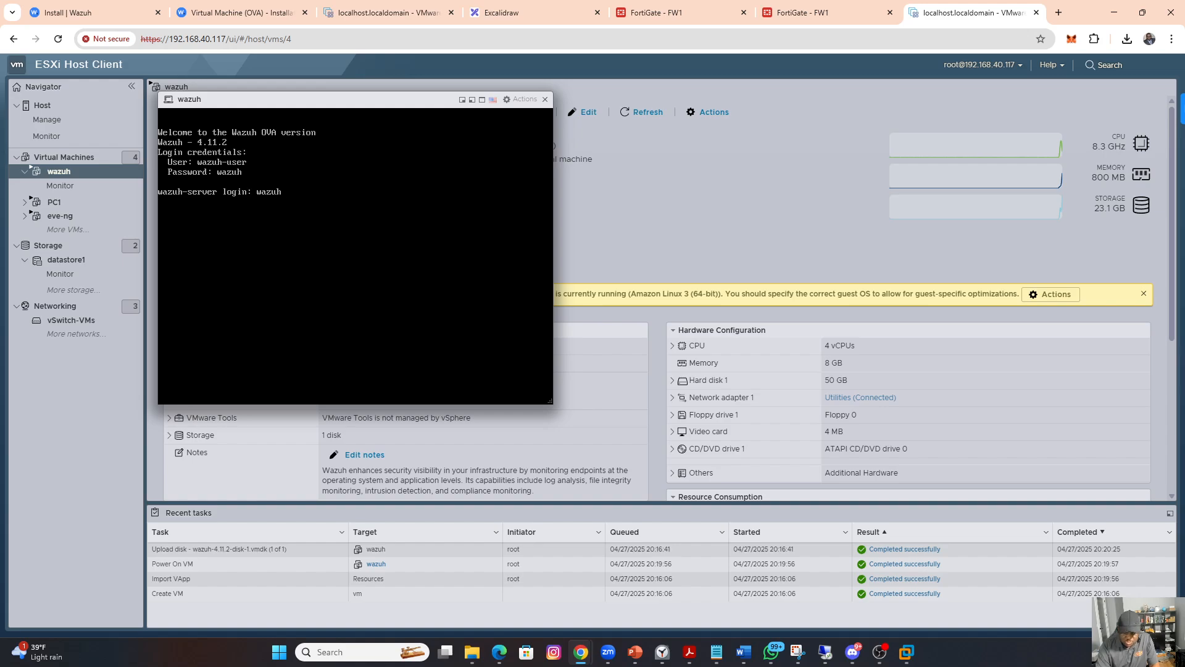
{"action": "type", "text": "-user"}
{"action": "key", "text": "Return"}
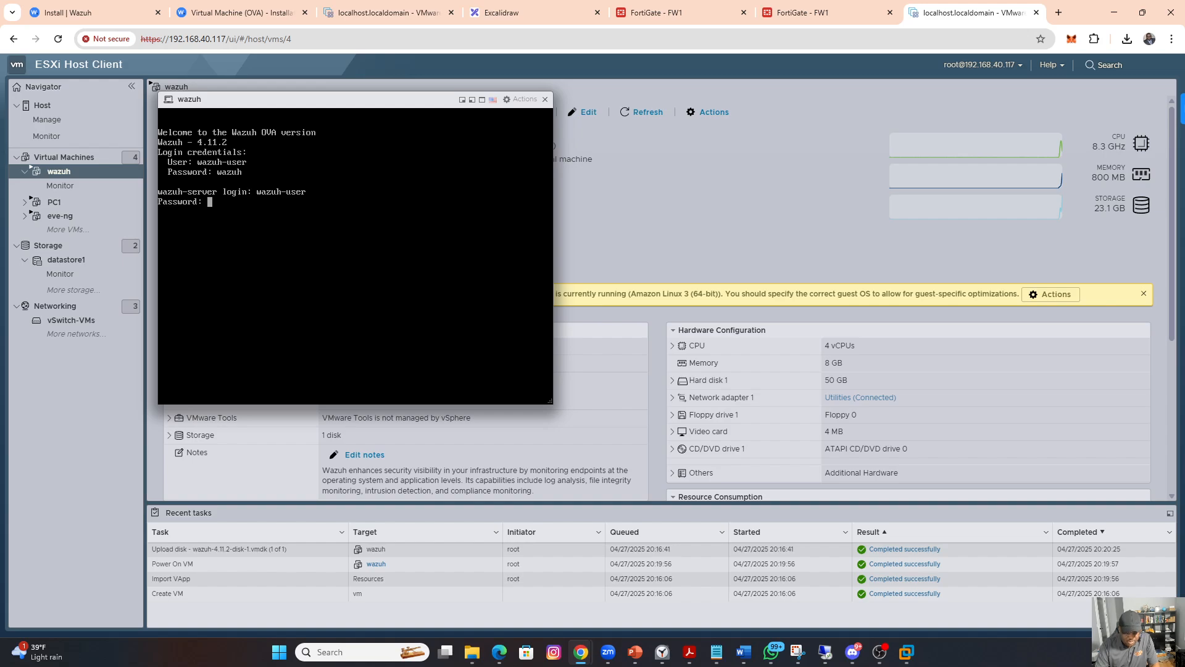
{"action": "key", "text": "Return"}
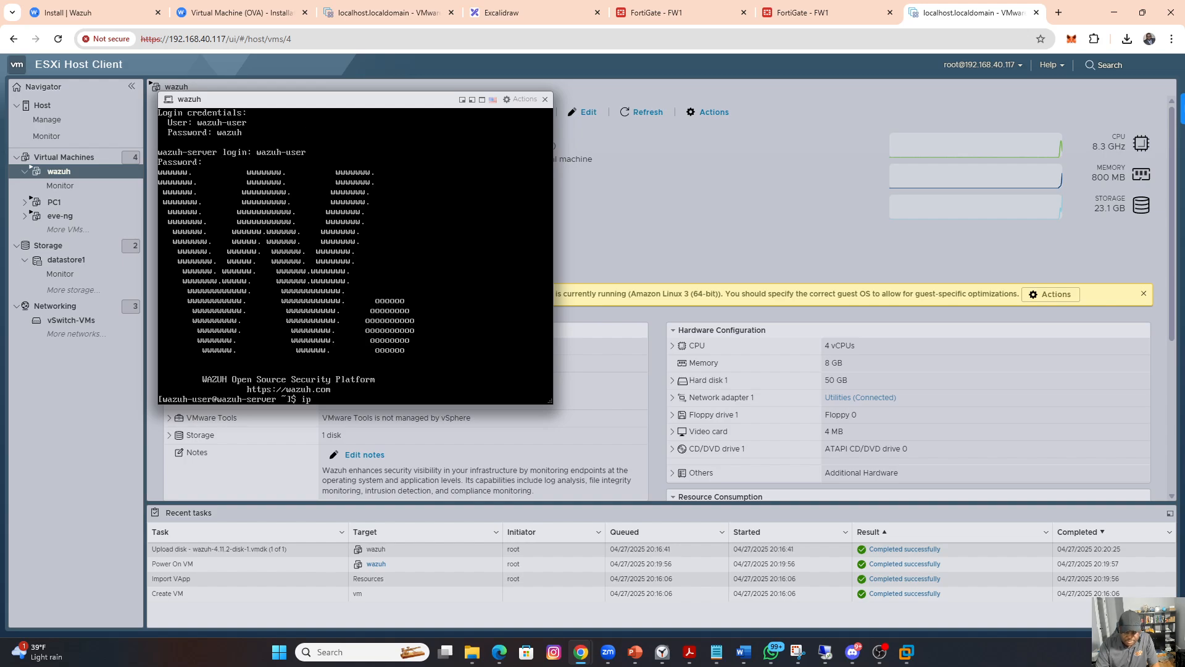
{"action": "type", "text": "ip a"}
{"action": "key", "text": "Return"}
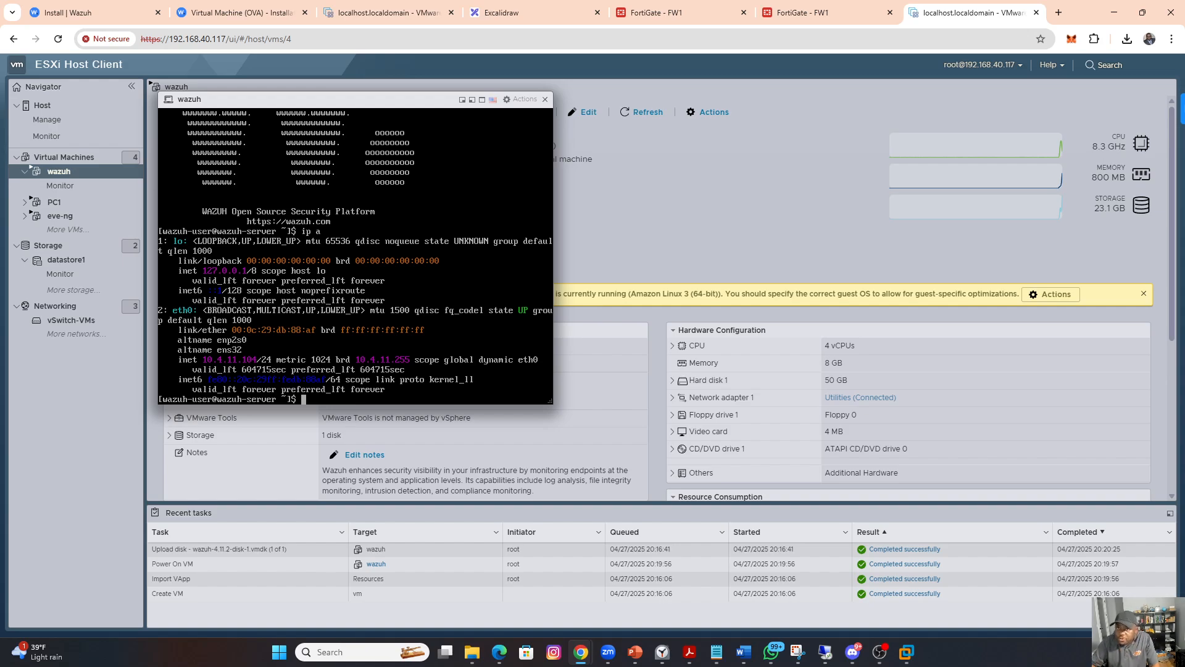
Step: Try to open the Wazuh server's web interface at 10.4.11.104 in a new browser tab
{"action": "left_click", "coordinate": [1058, 13]}
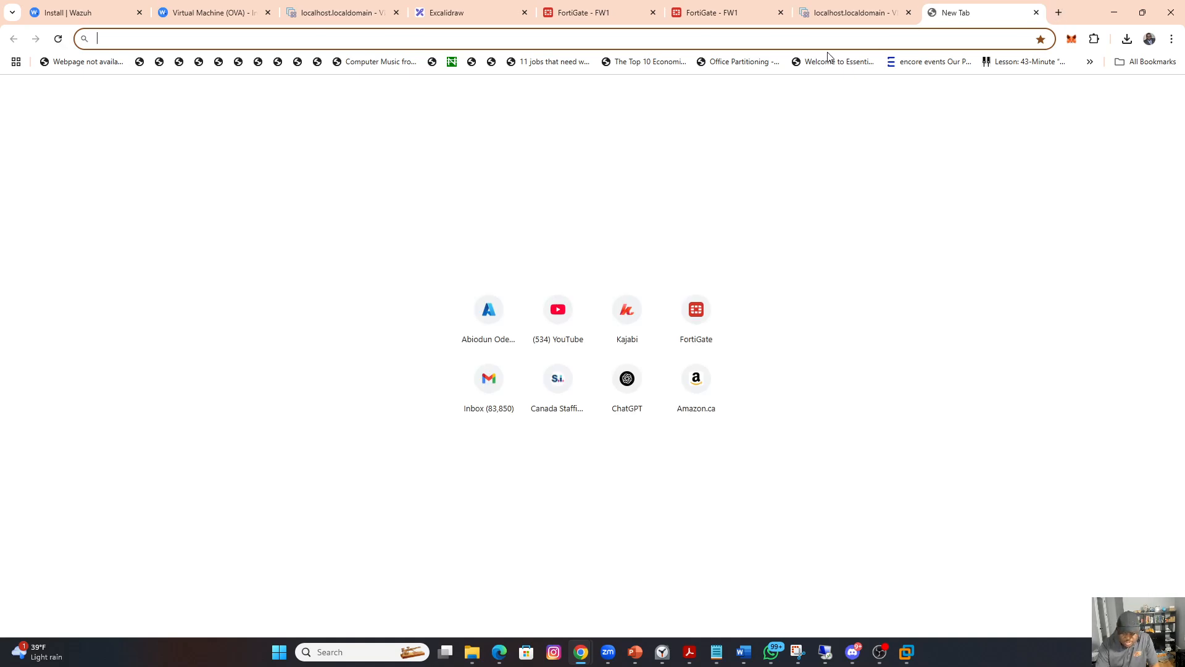
{"action": "type", "text": "10."}
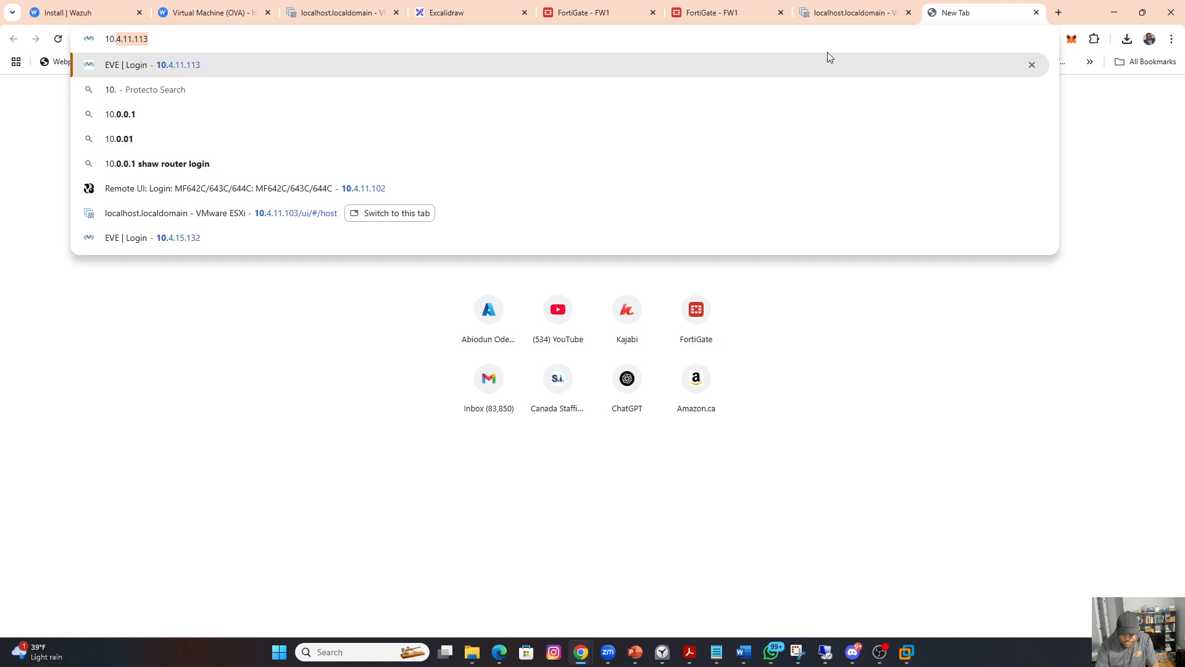
{"action": "type", "text": "4.11.1"}
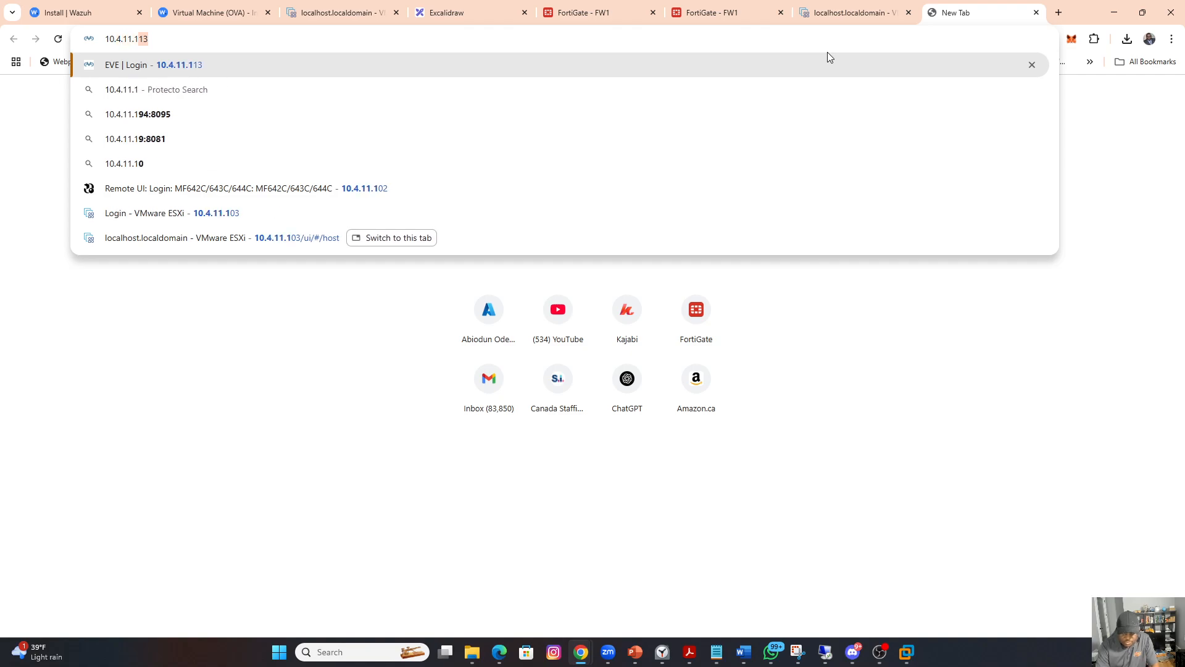
{"action": "type", "text": "04"}
{"action": "key", "text": "Return"}
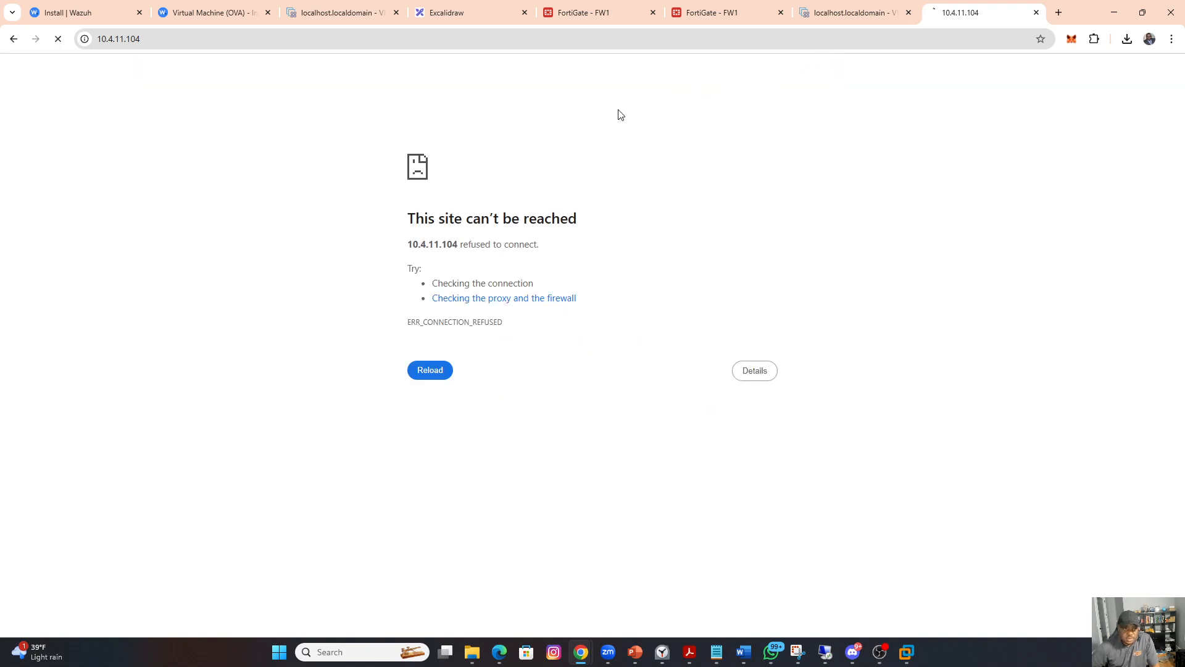
{"action": "left_click", "coordinate": [488, 39]}
{"action": "left_click", "coordinate": [487, 38]}
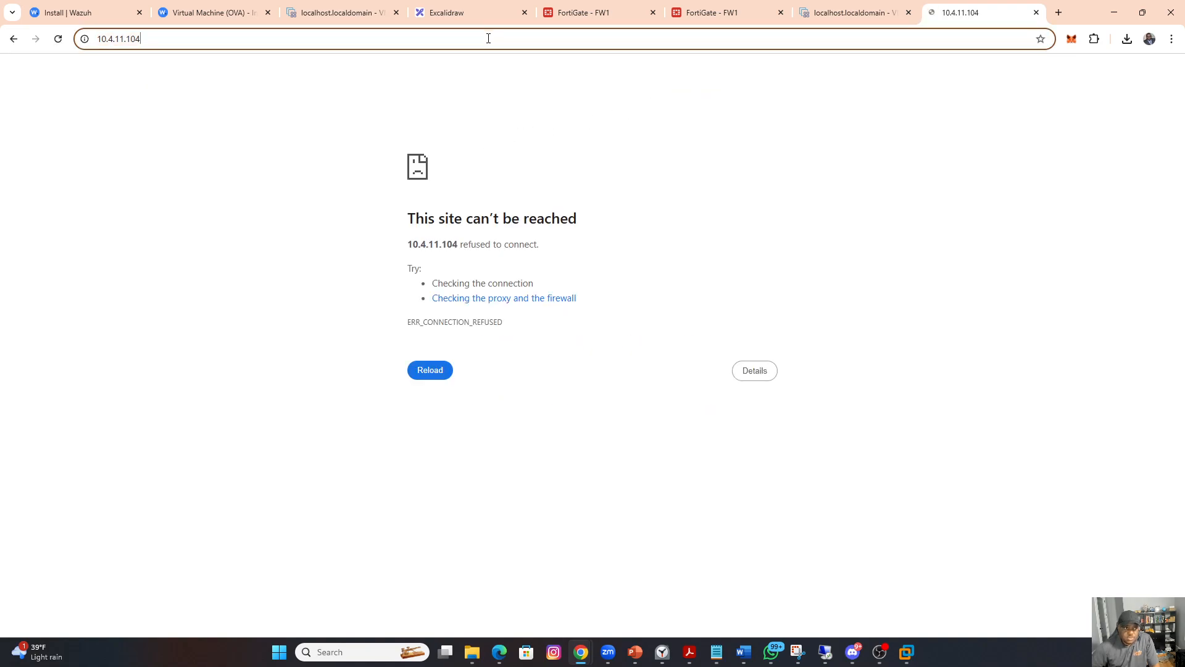
{"action": "key", "text": "Left"}
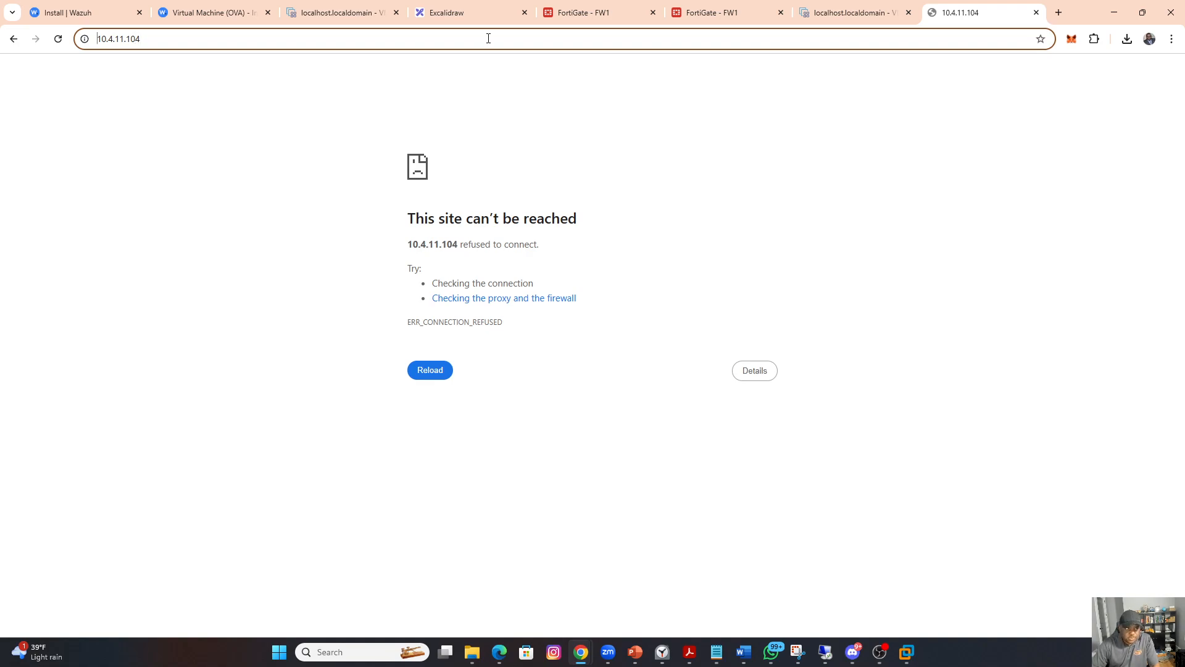
{"action": "type", "text": "https"}
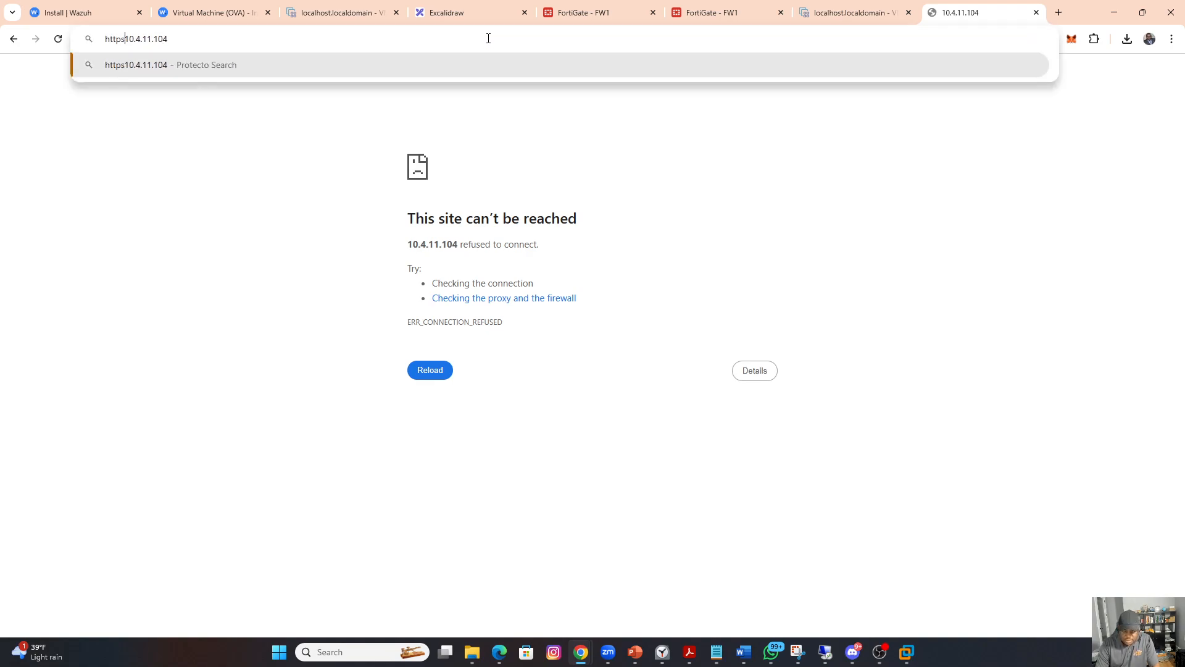
{"action": "type", "text": "://"}
{"action": "key", "text": "Return"}
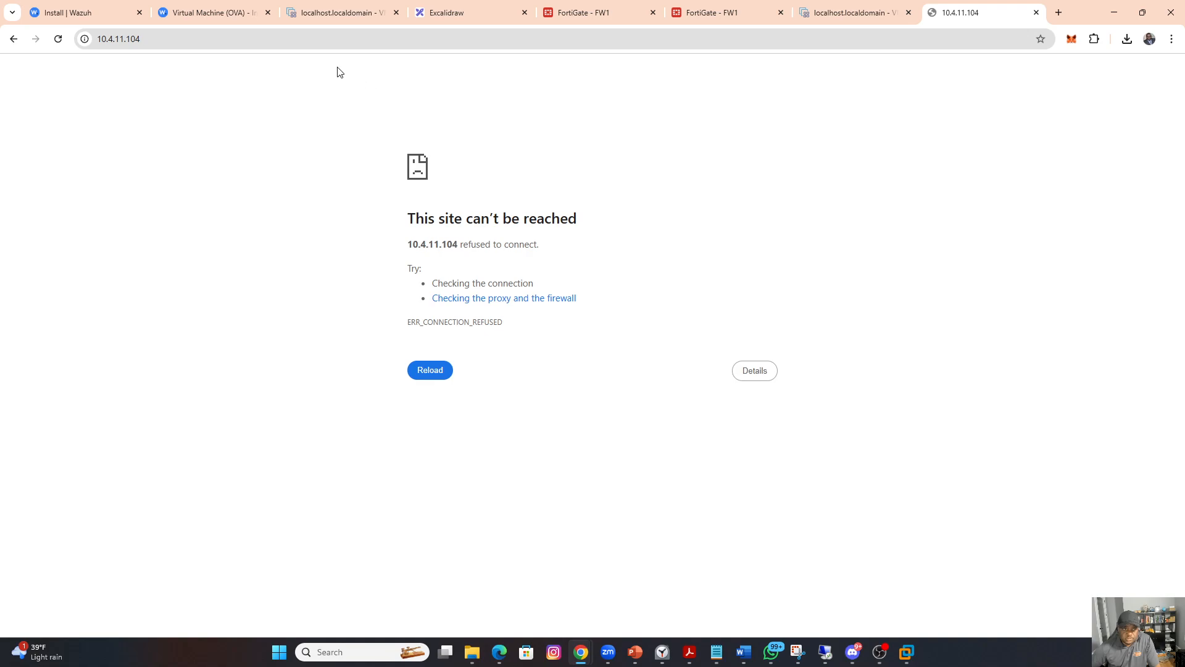
{"action": "left_click", "coordinate": [242, 41]}
{"action": "key", "text": "ctrl+c"}
{"action": "key", "text": "Return"}
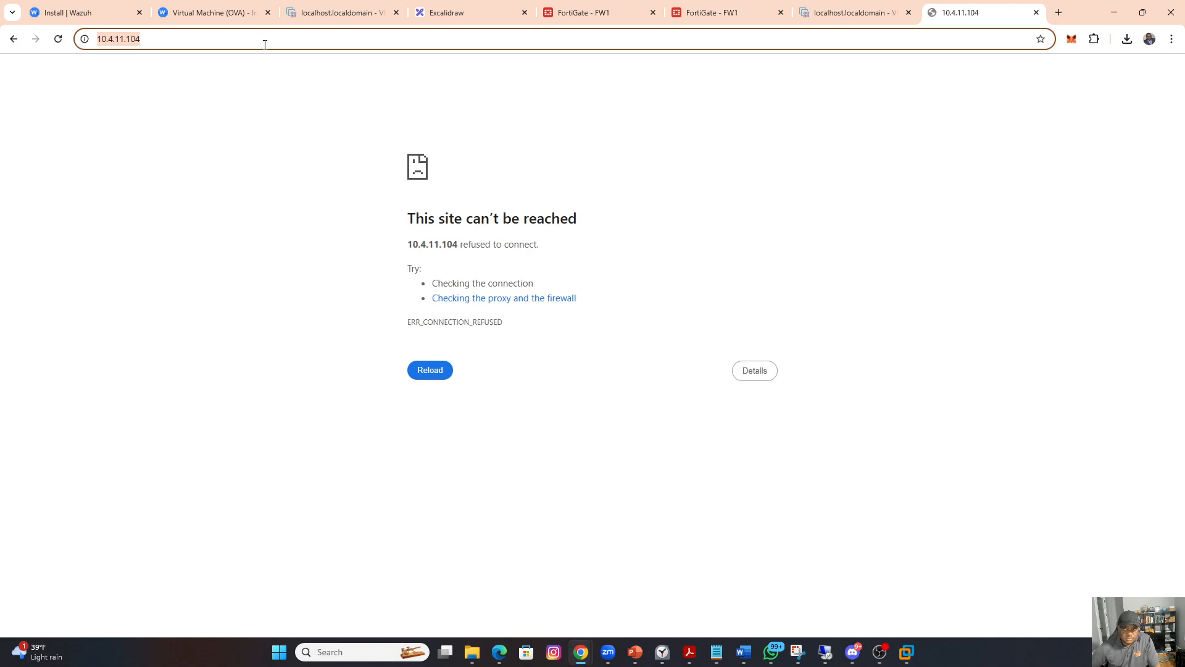
{"action": "key", "text": "ctrl+v"}
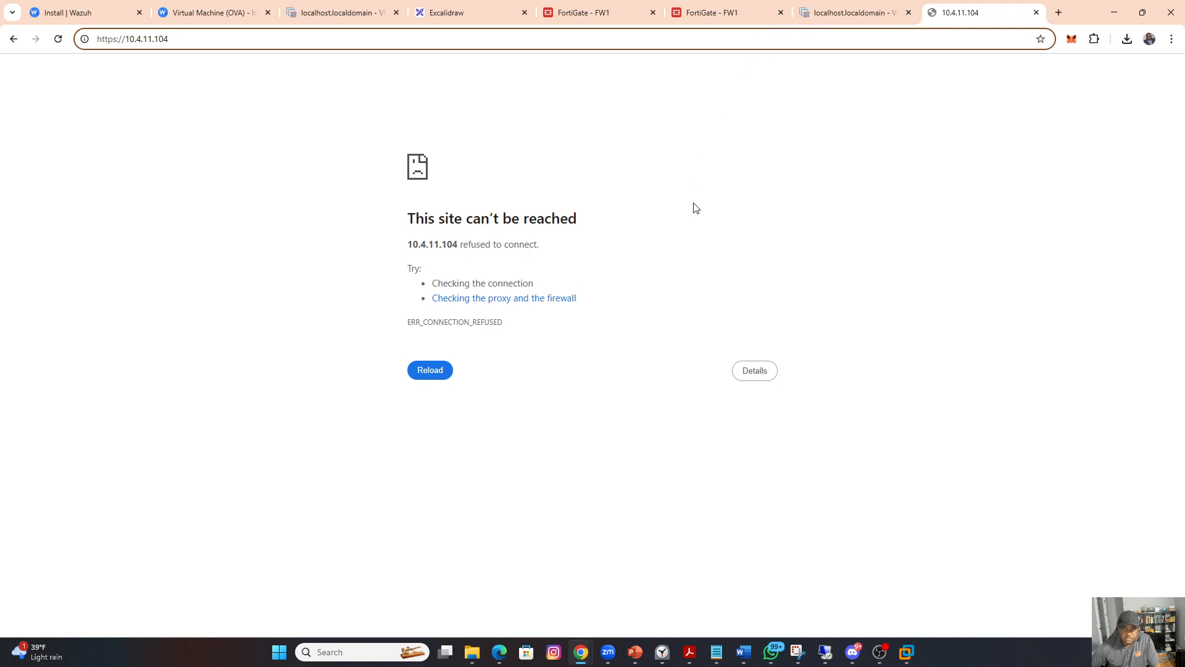
Step: Return to the wazuh console and reboot the server with sudo reboot
{"action": "left_click", "coordinate": [811, 13]}
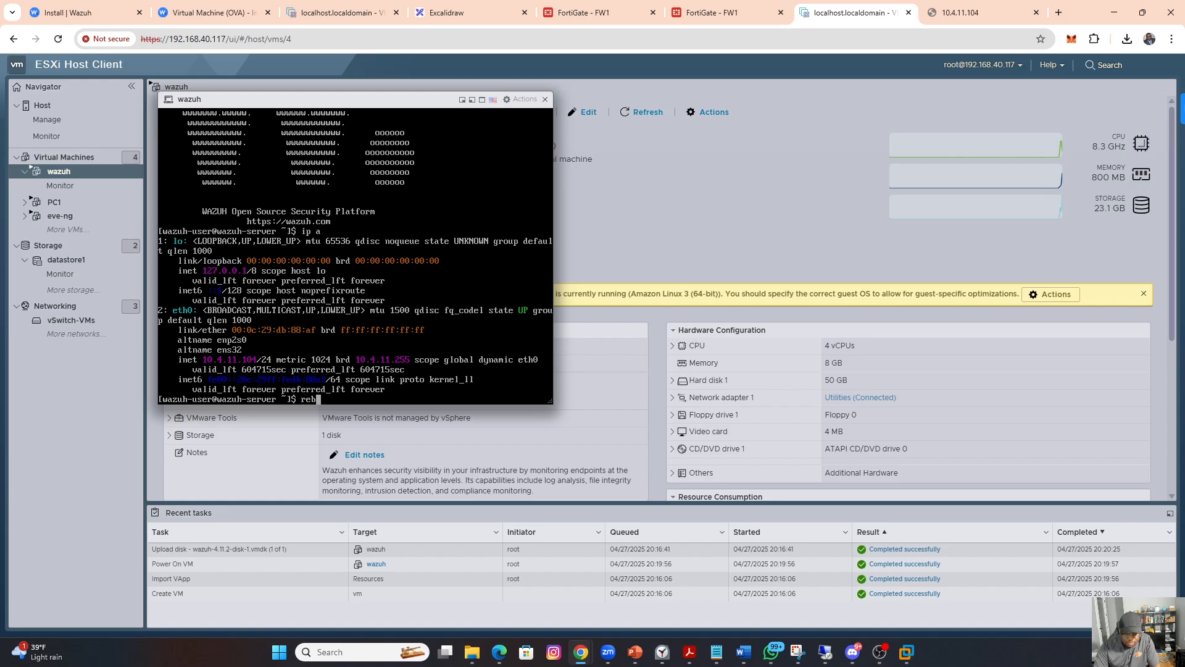
{"action": "type", "text": "oot"}
{"action": "key", "text": "Return"}
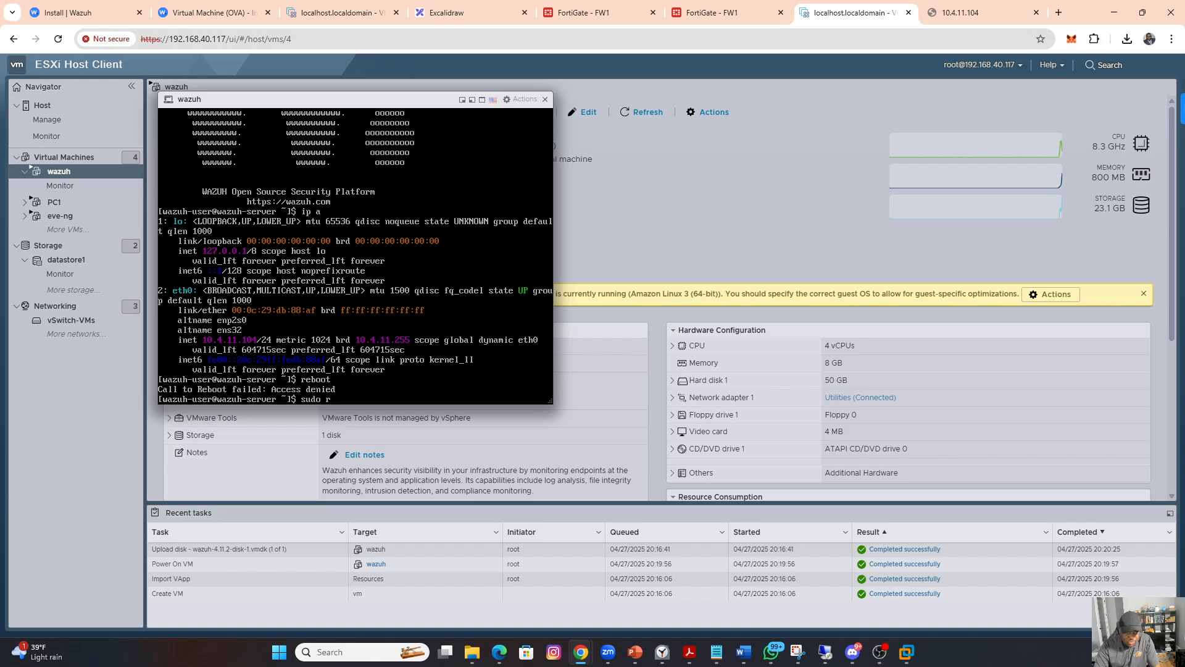
{"action": "type", "text": "sudo reboot"}
{"action": "key", "text": "Return"}
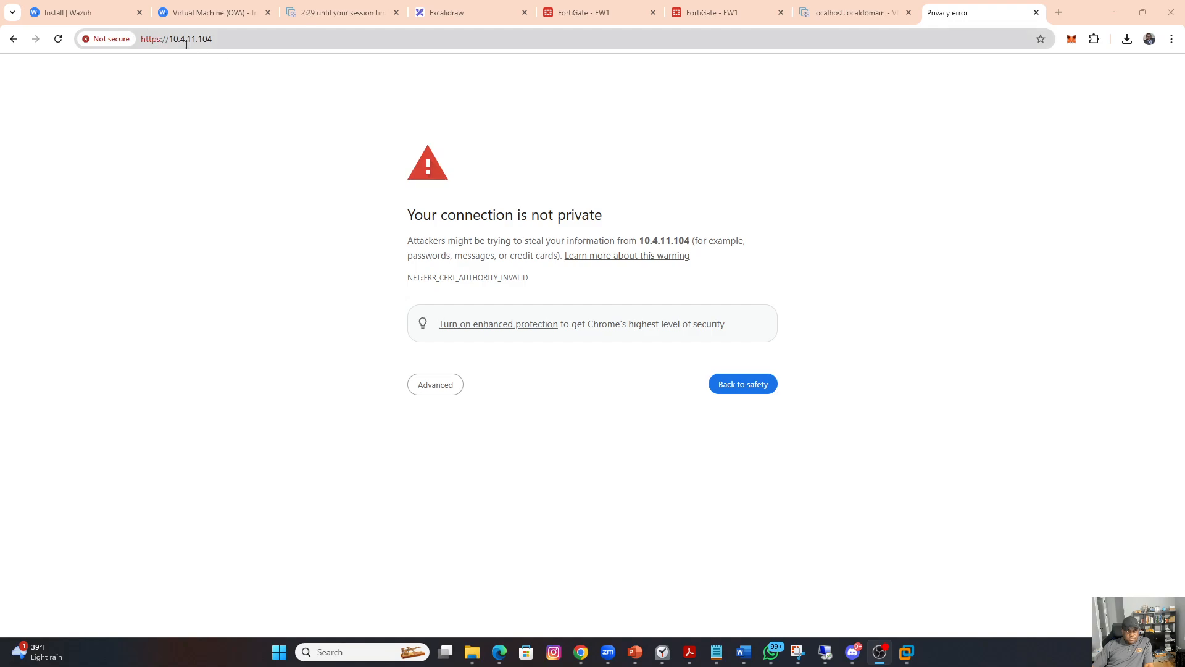
Step: Proceed past the certificate warning for 10.4.11.104 and log in to Wazuh as admin with the account password, dismissing the saved-password alert
{"action": "left_click", "coordinate": [435, 384]}
{"action": "left_click", "coordinate": [442, 481]}
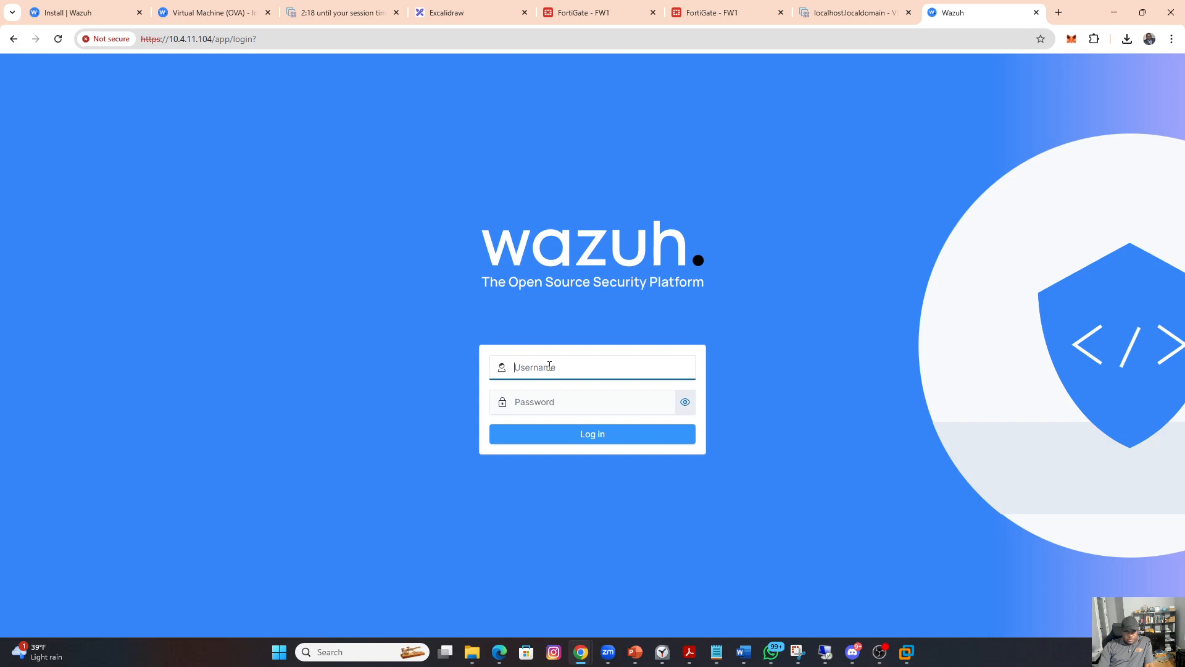
{"action": "type", "text": "admin"}
{"action": "key", "text": "Tab"}
{"action": "type", "text": "a"}
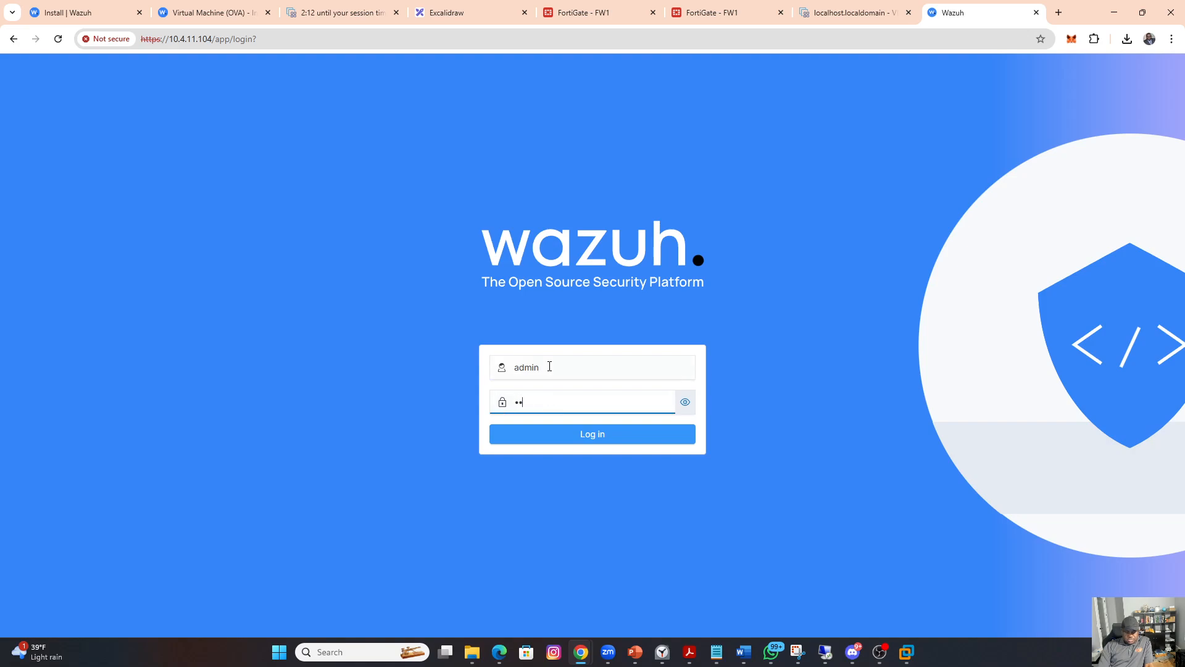
{"action": "type", "text": "dmin"}
{"action": "key", "text": "Return"}
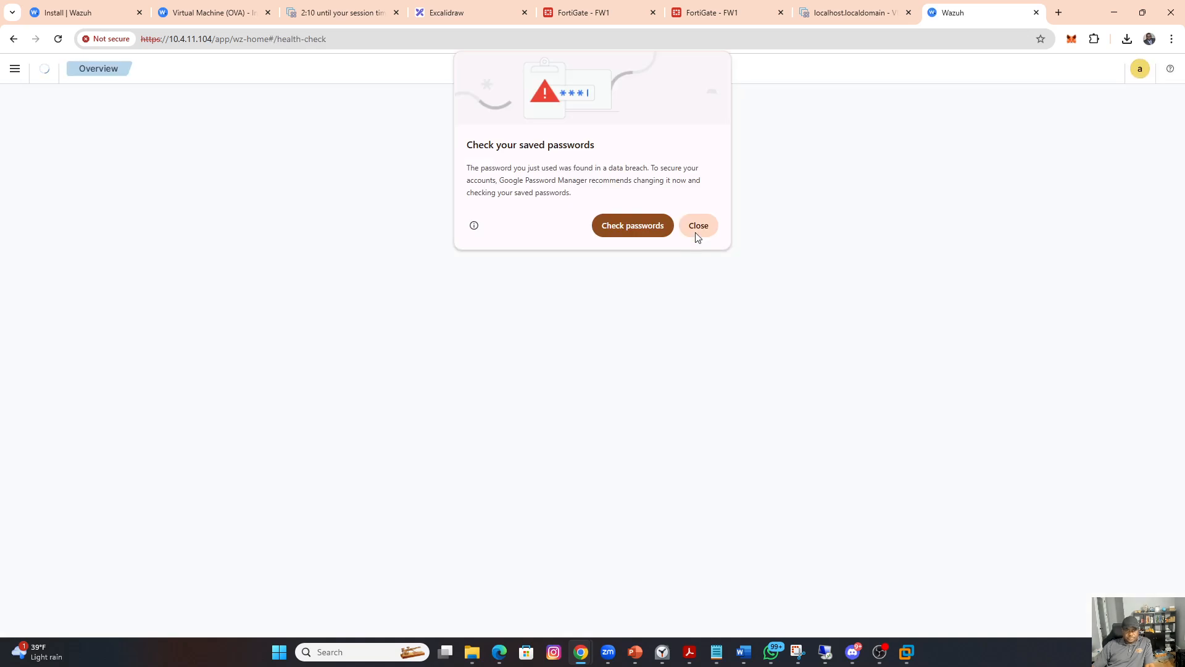
{"action": "left_click", "coordinate": [697, 229]}
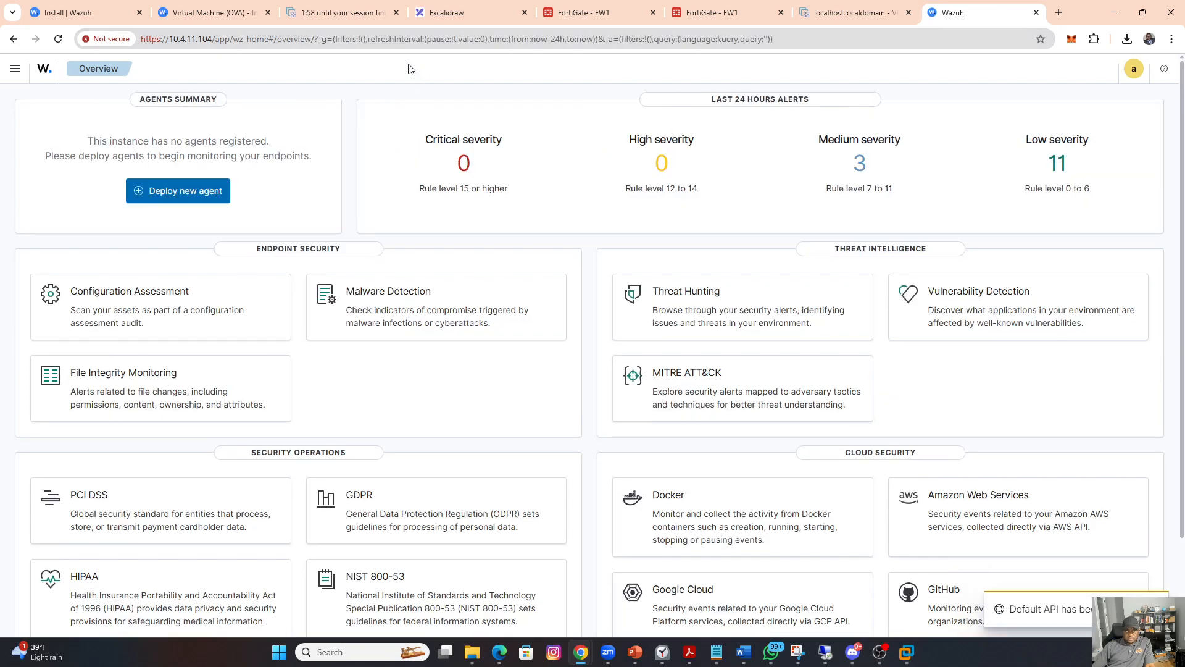
Step: Close the old ESXi host session at 10.4.11.103 and return to the Wazuh overview to look over its security modules
{"action": "left_click", "coordinate": [322, 19]}
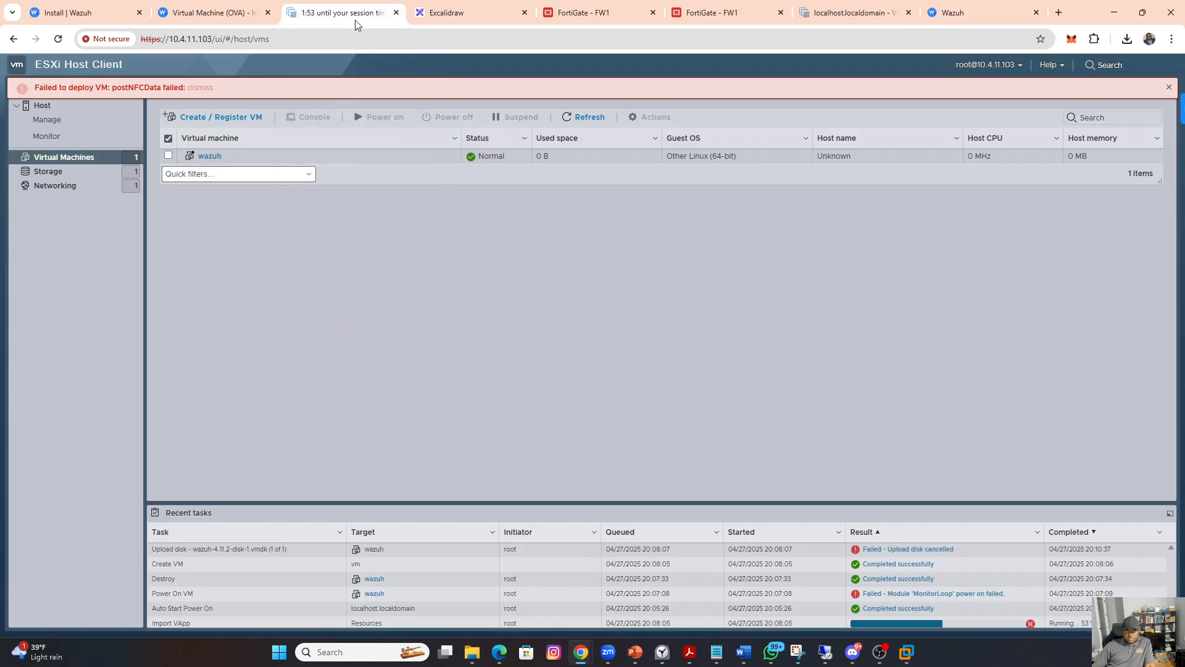
{"action": "left_click", "coordinate": [396, 12]}
{"action": "left_click", "coordinate": [951, 18]}
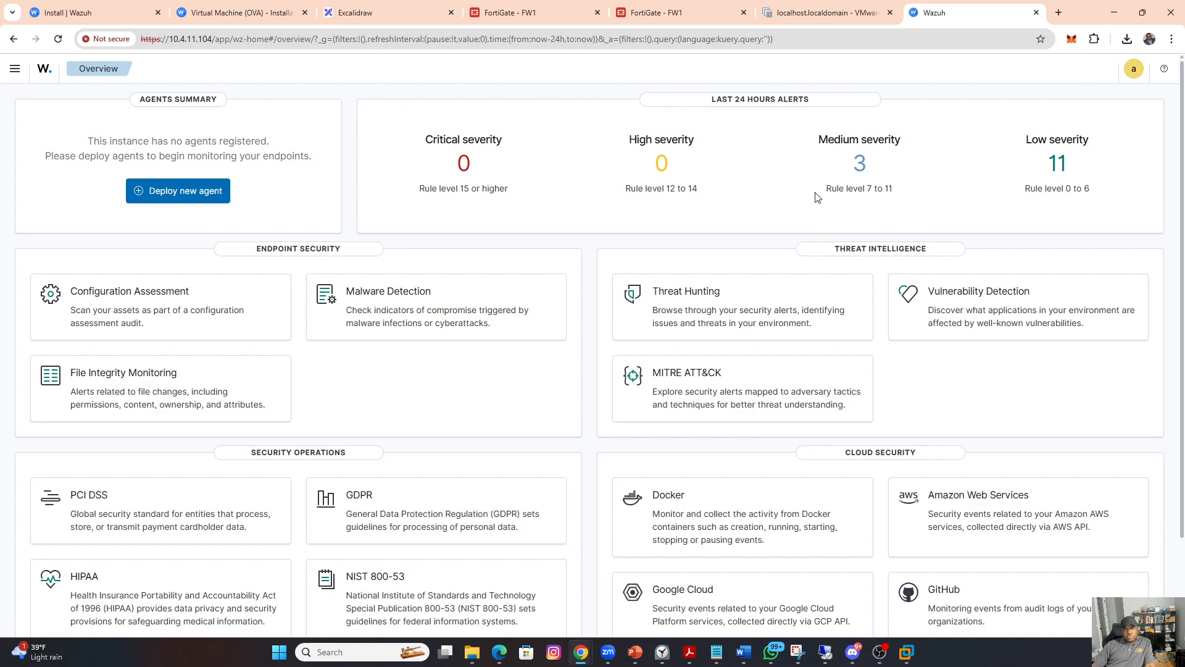
{"action": "scroll", "coordinate": [395, 279], "scroll_direction": "down", "scroll_amount": 2}
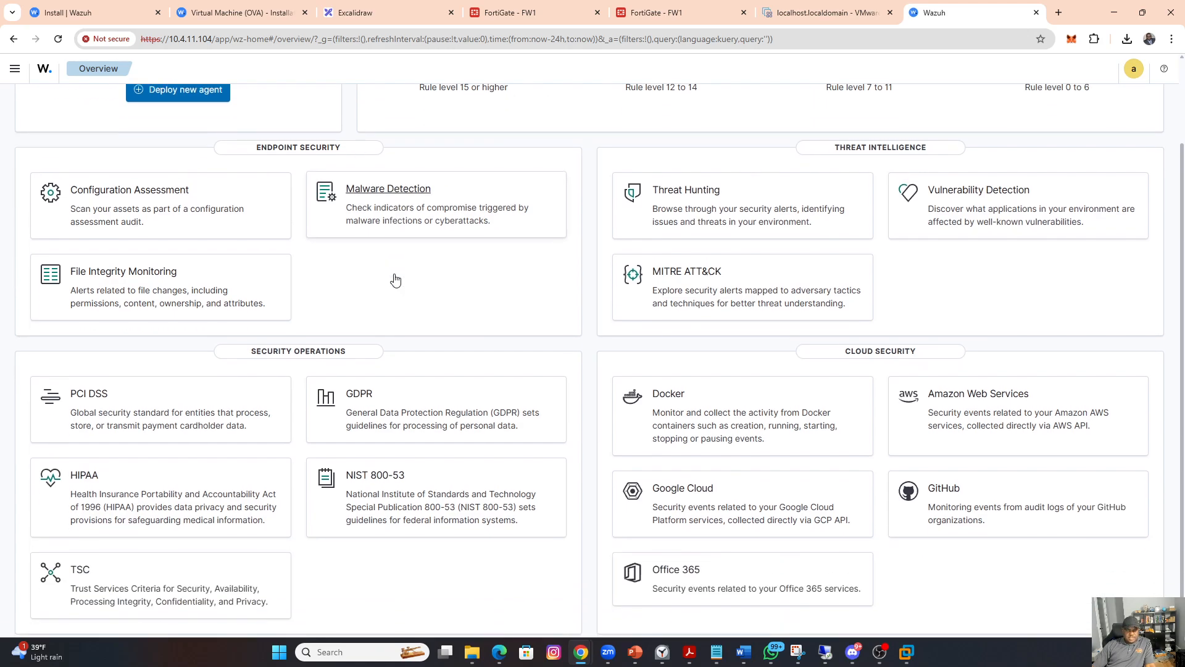
{"action": "scroll", "coordinate": [397, 278], "scroll_direction": "up", "scroll_amount": 2}
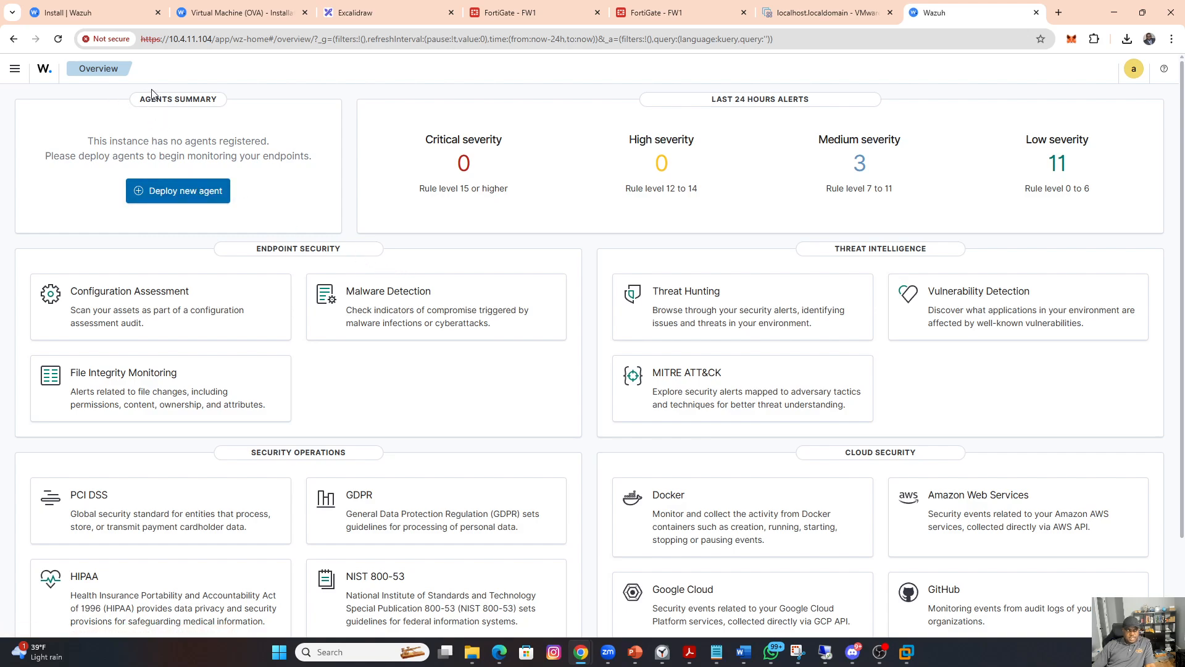
Step: Open Discover in Wazuh and review the wazuh-alerts-* events from the last 24 hours
{"action": "left_click", "coordinate": [15, 69]}
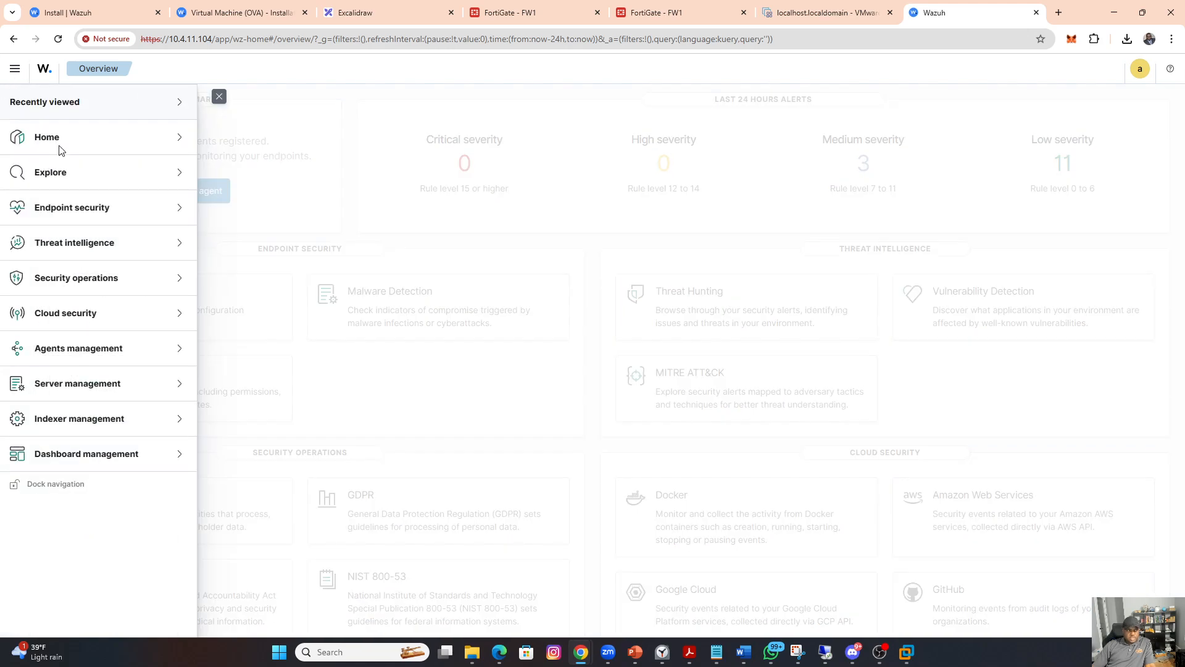
{"action": "left_click", "coordinate": [61, 182]}
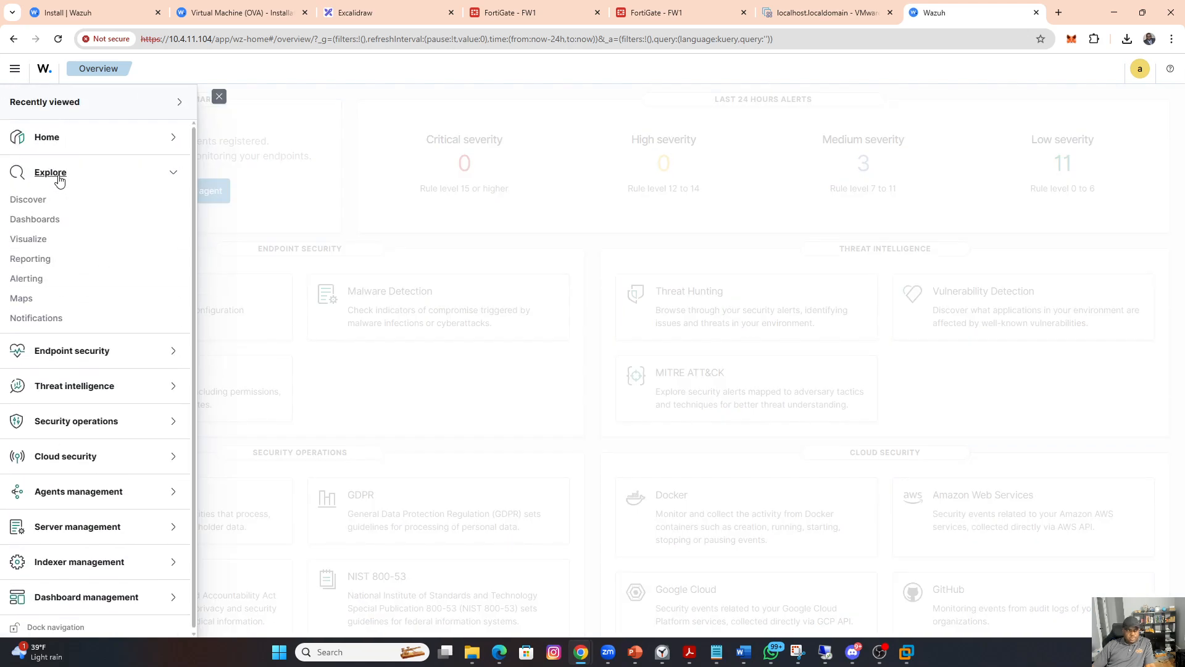
{"action": "left_click", "coordinate": [34, 200]}
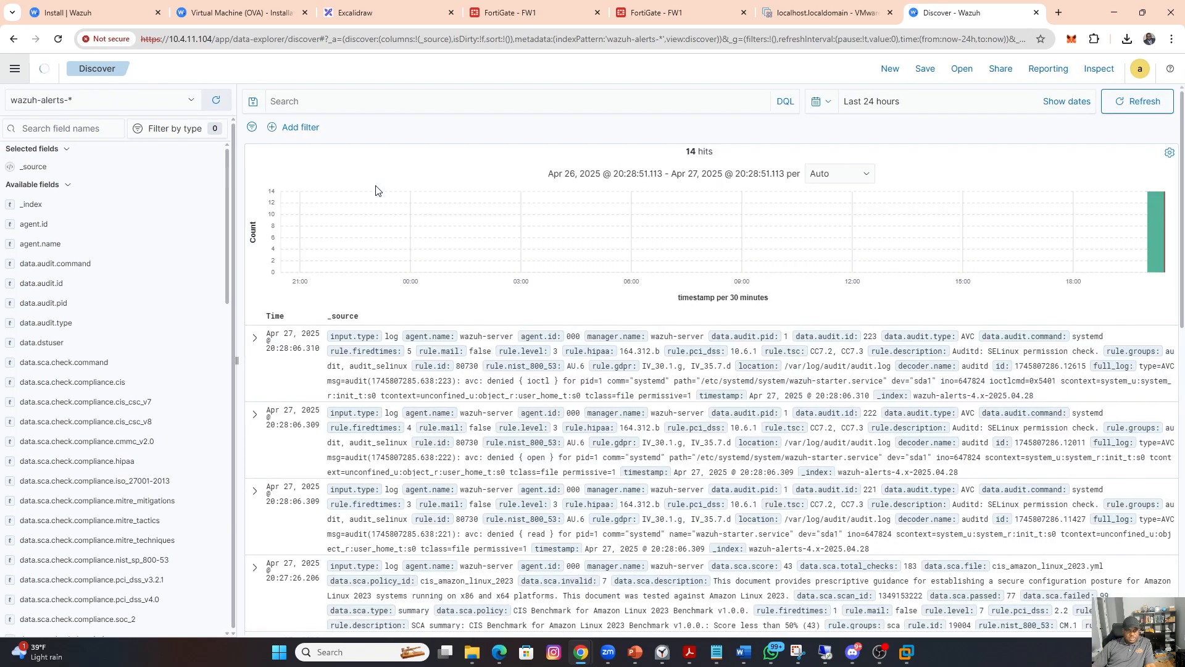
{"action": "scroll", "coordinate": [521, 310], "scroll_direction": "down", "scroll_amount": 10}
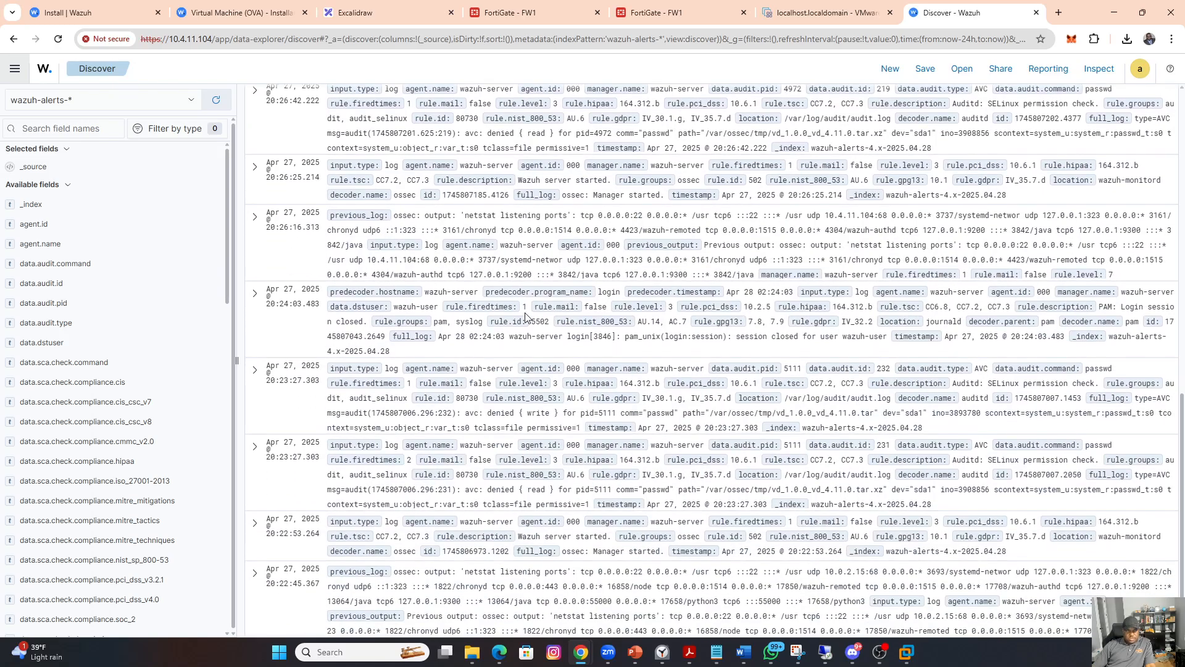
{"action": "scroll", "coordinate": [526, 316], "scroll_direction": "up", "scroll_amount": 10}
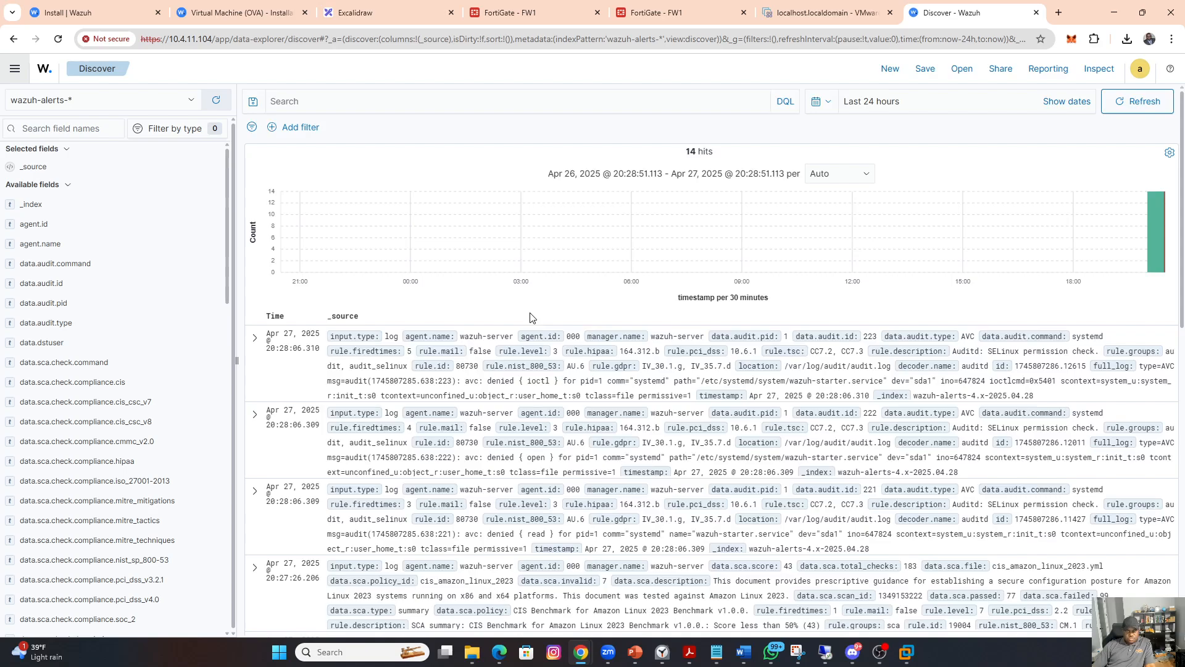
Step: Open the Endpoints summary under Wazuh's agents management
{"action": "left_click", "coordinate": [15, 70]}
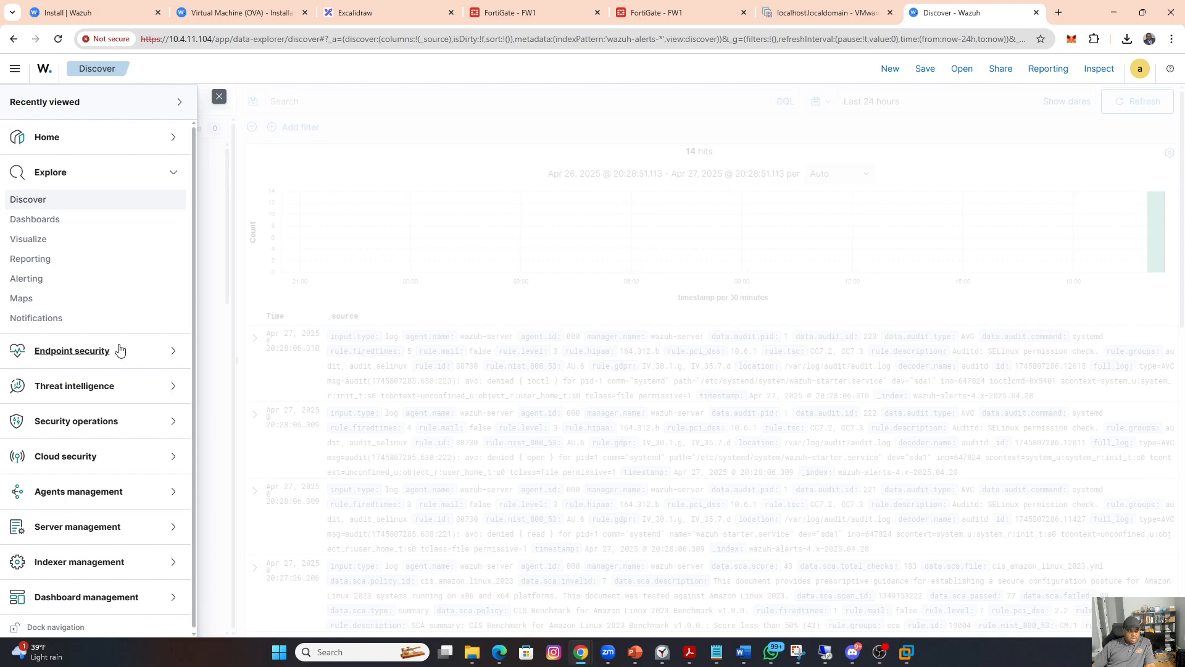
{"action": "left_click", "coordinate": [84, 496]}
{"action": "left_click", "coordinate": [31, 517]}
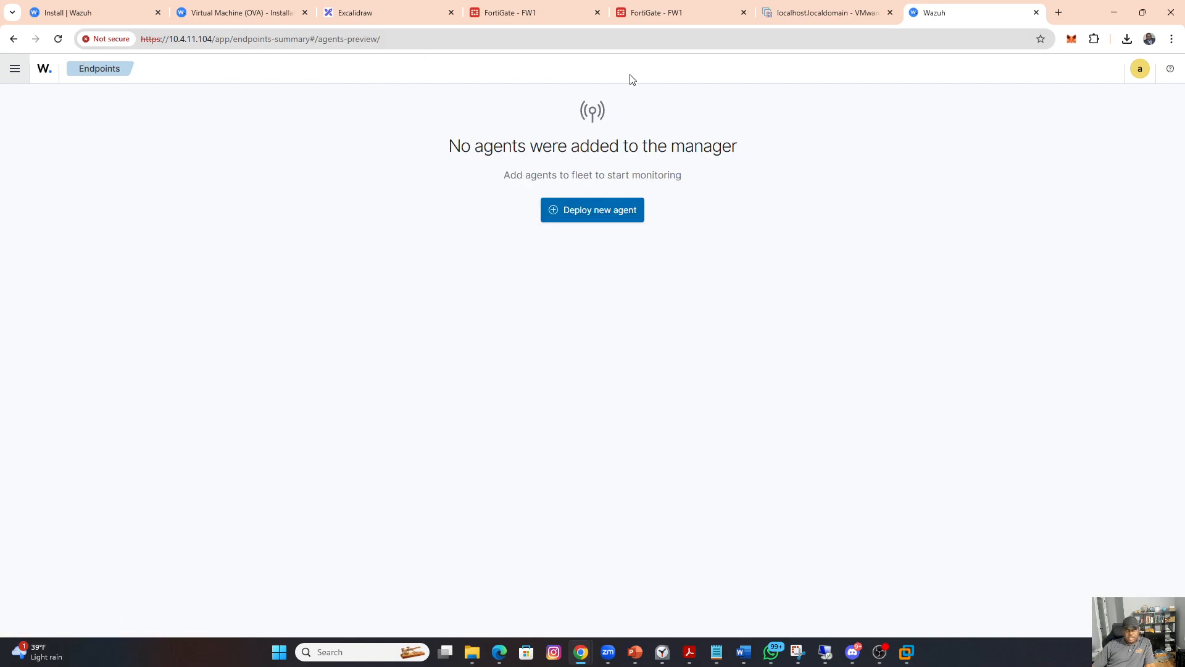
Step: Return to the ESXi host at 192.168.40.117, close the wazuh console and open the browser console of the PC1 virtual machine
{"action": "left_click", "coordinate": [802, 14]}
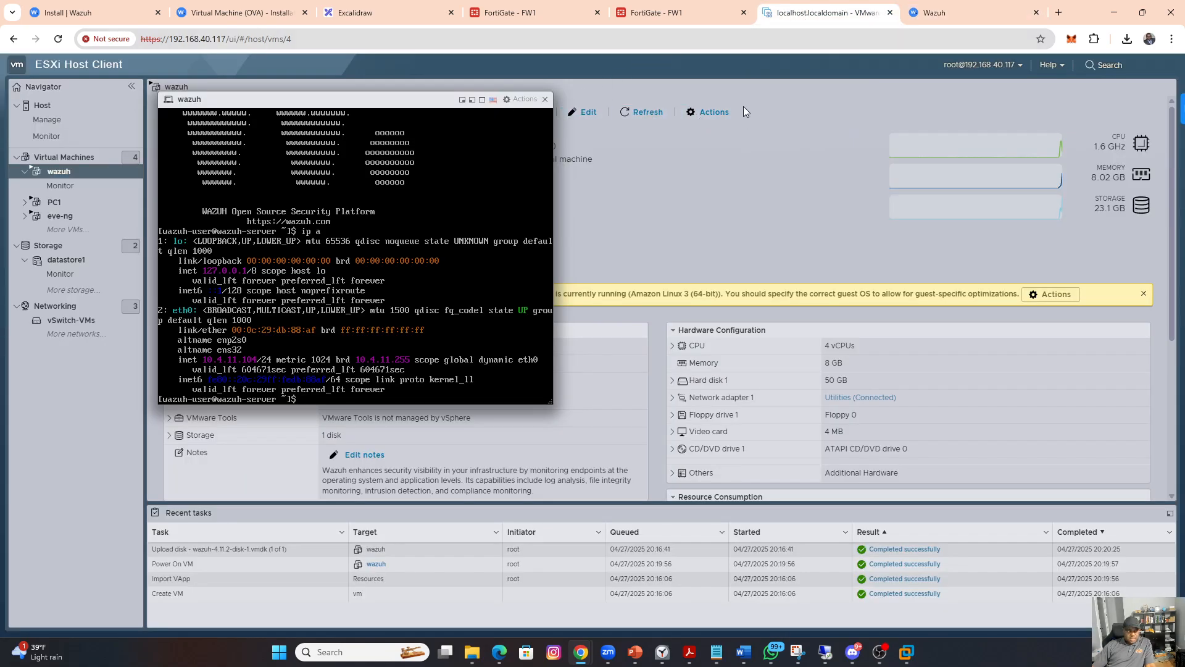
{"action": "left_click", "coordinate": [545, 99]}
{"action": "left_click", "coordinate": [71, 157]}
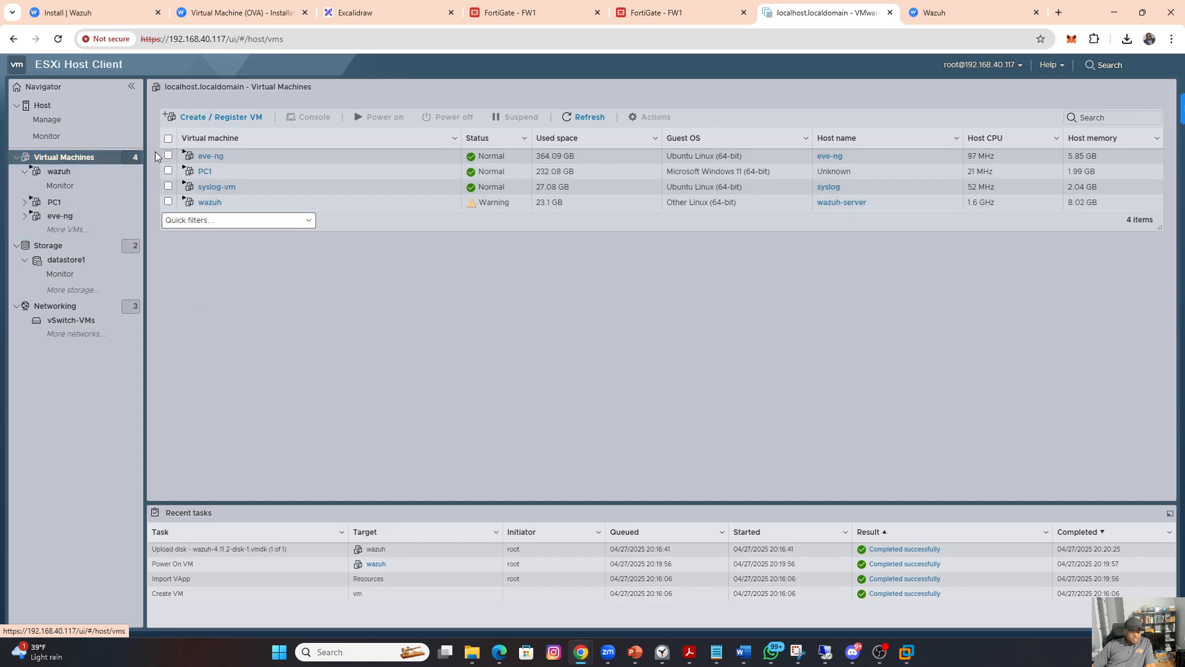
{"action": "left_click", "coordinate": [205, 172]}
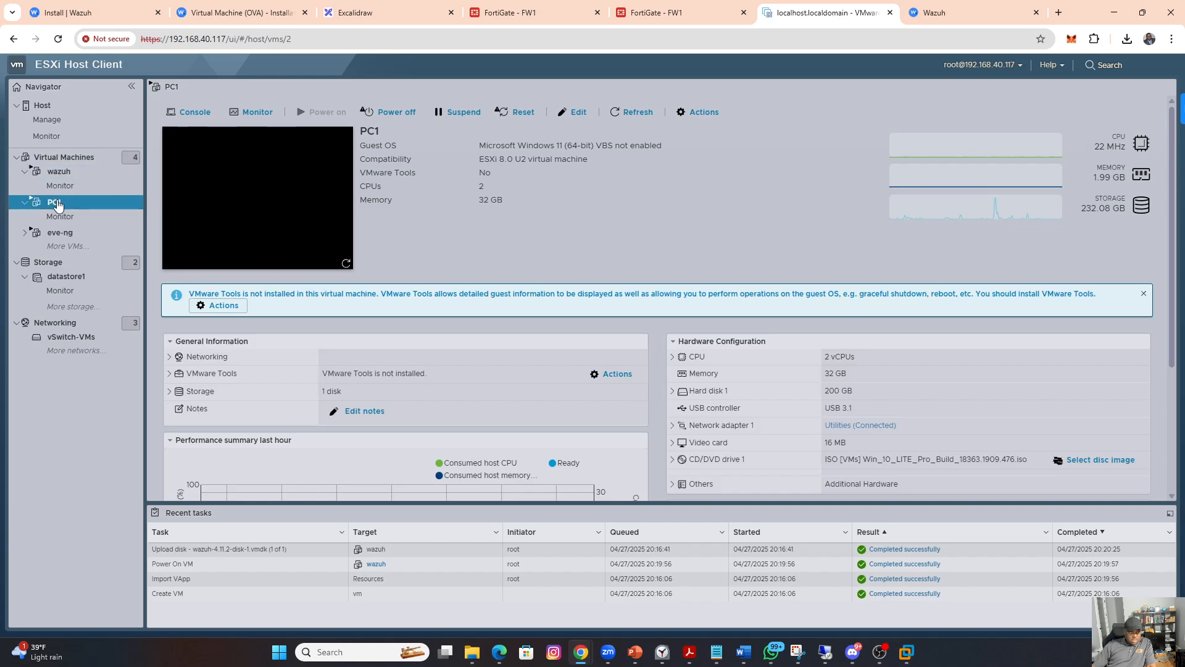
{"action": "left_click", "coordinate": [62, 158]}
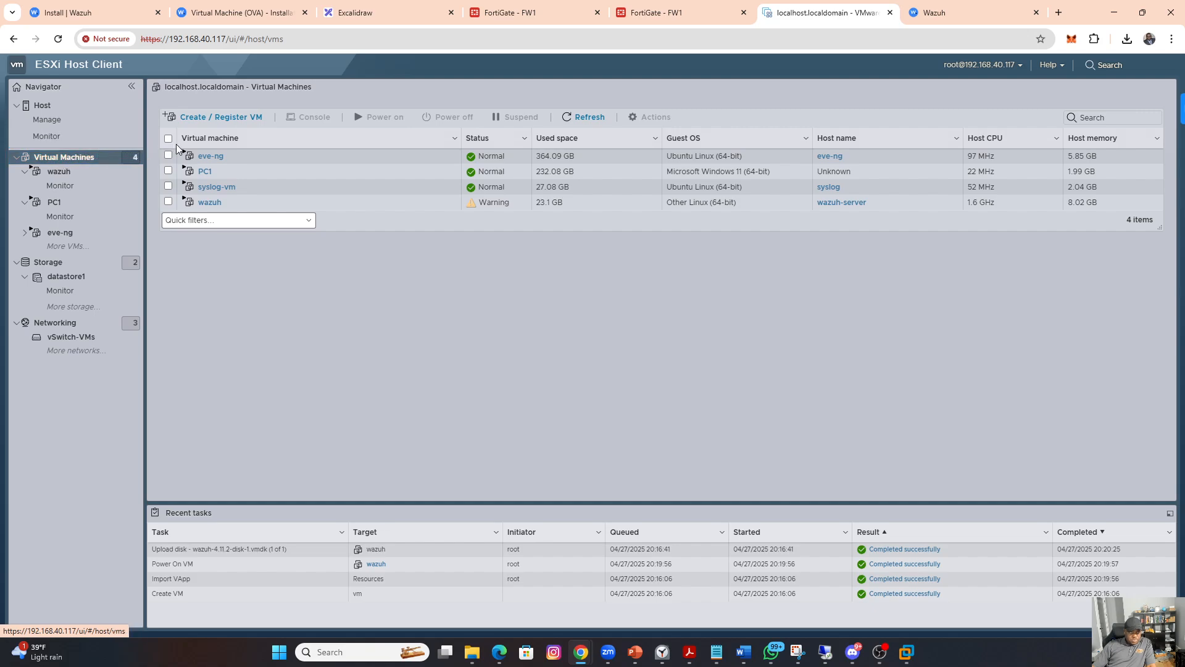
{"action": "left_click", "coordinate": [205, 172]}
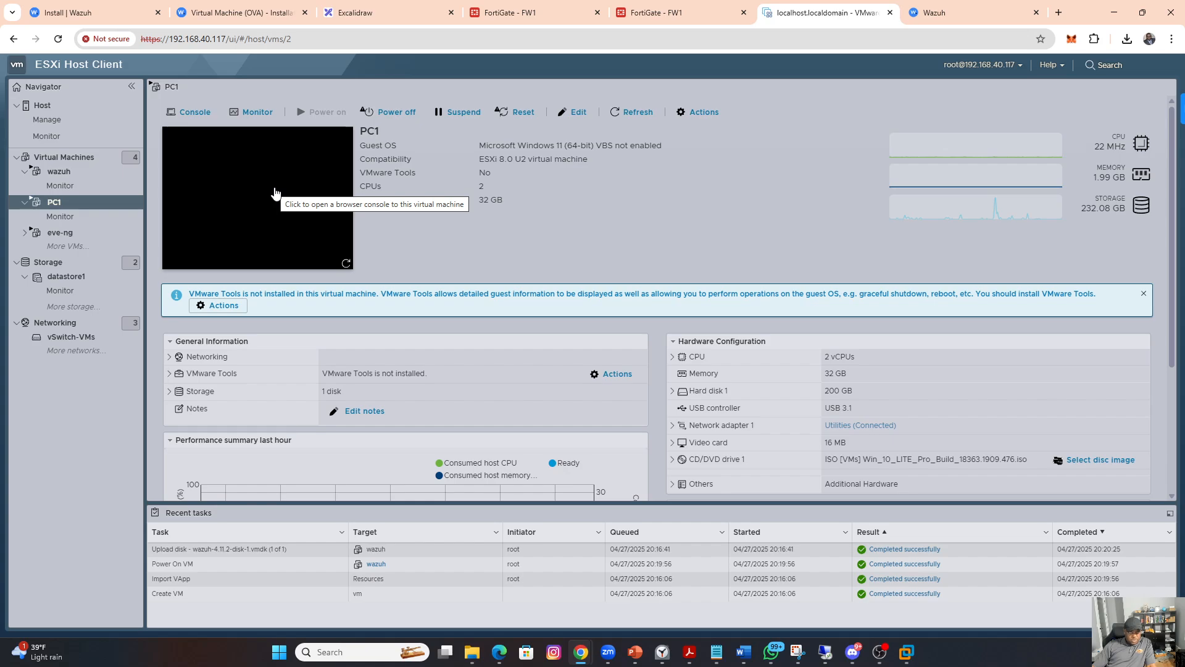
{"action": "left_click", "coordinate": [276, 194]}
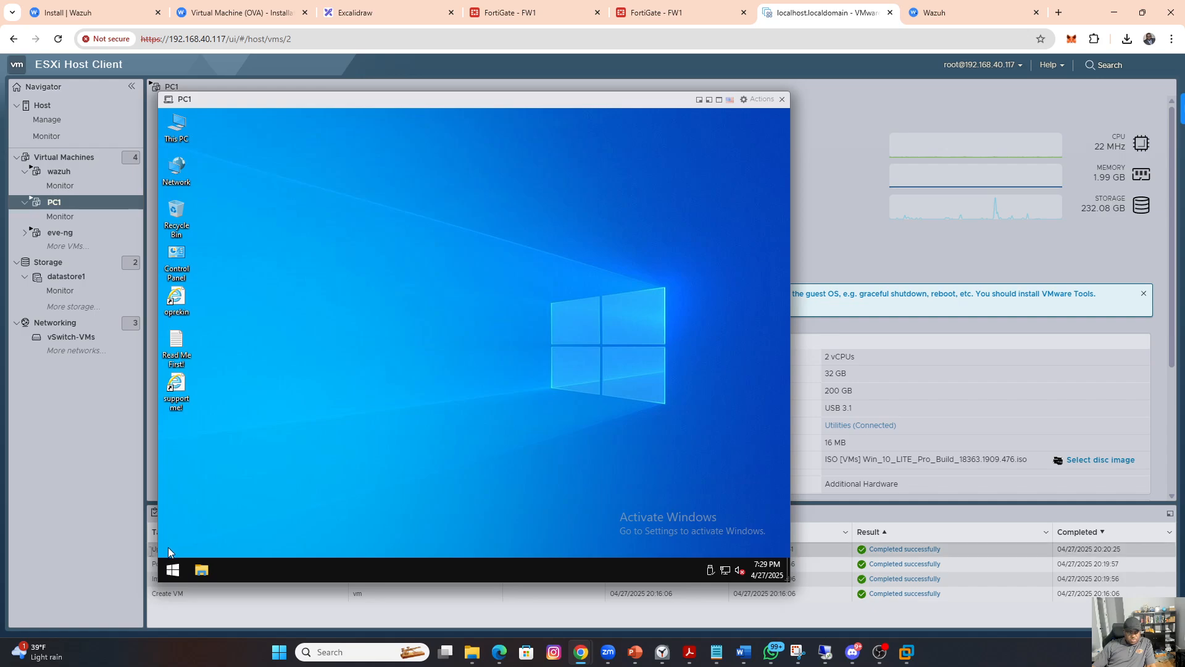
{"action": "left_click", "coordinate": [173, 570]}
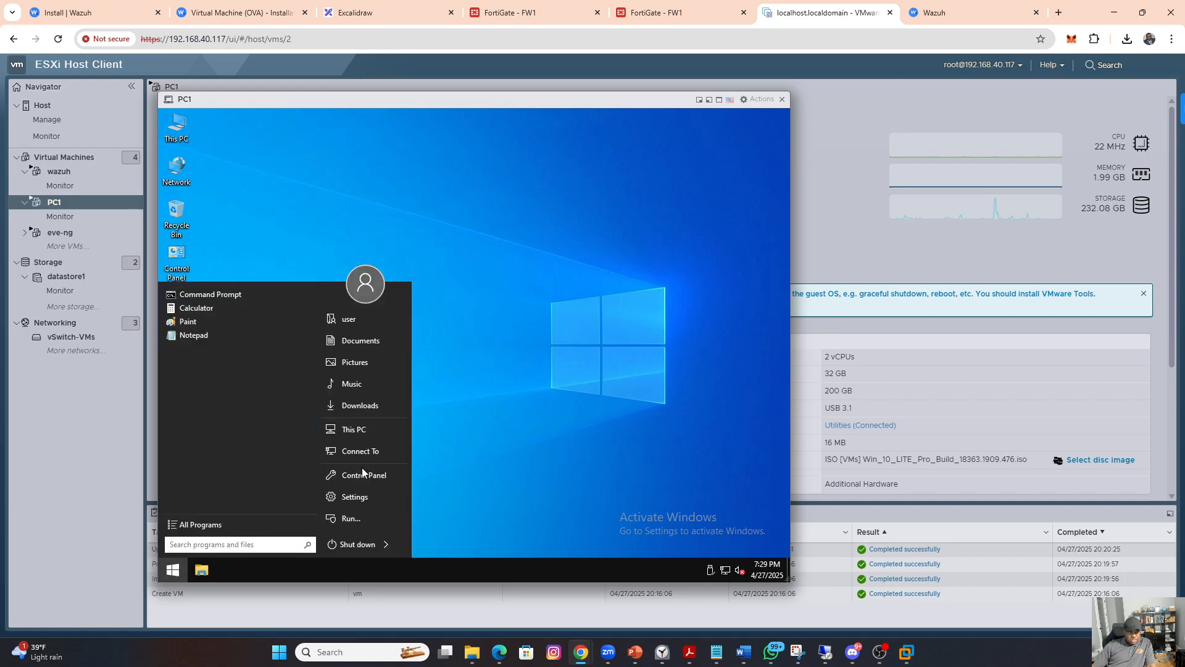
{"action": "left_click", "coordinate": [519, 386]}
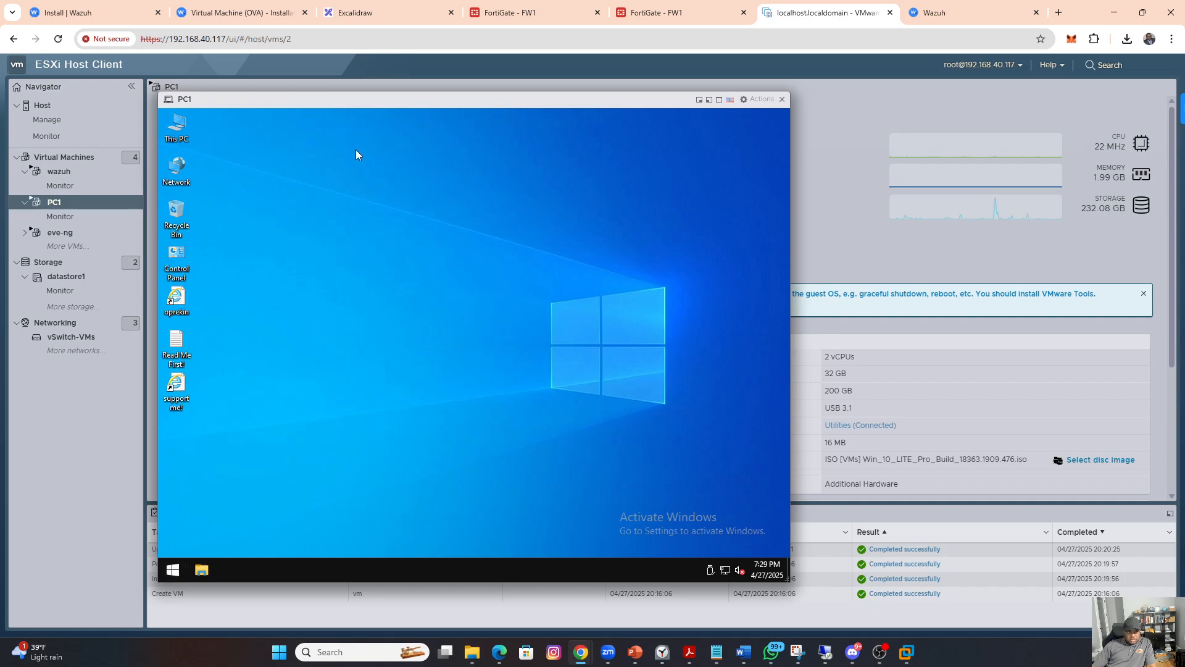
{"action": "left_click", "coordinate": [942, 15]}
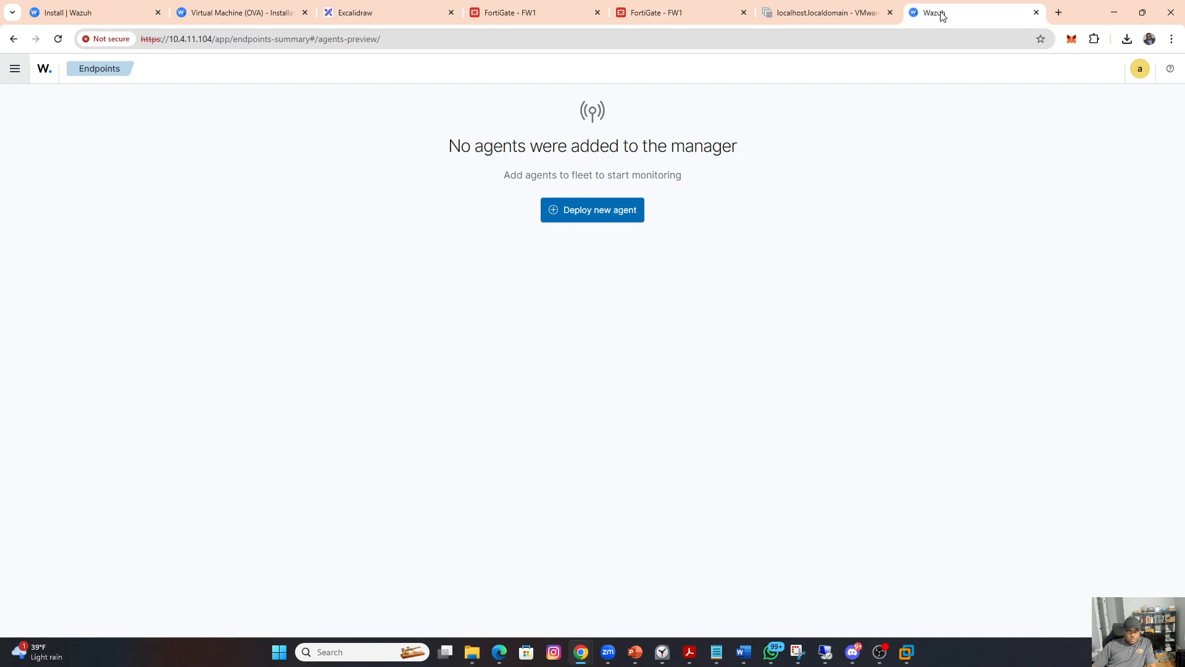
{"action": "left_click", "coordinate": [827, 11]}
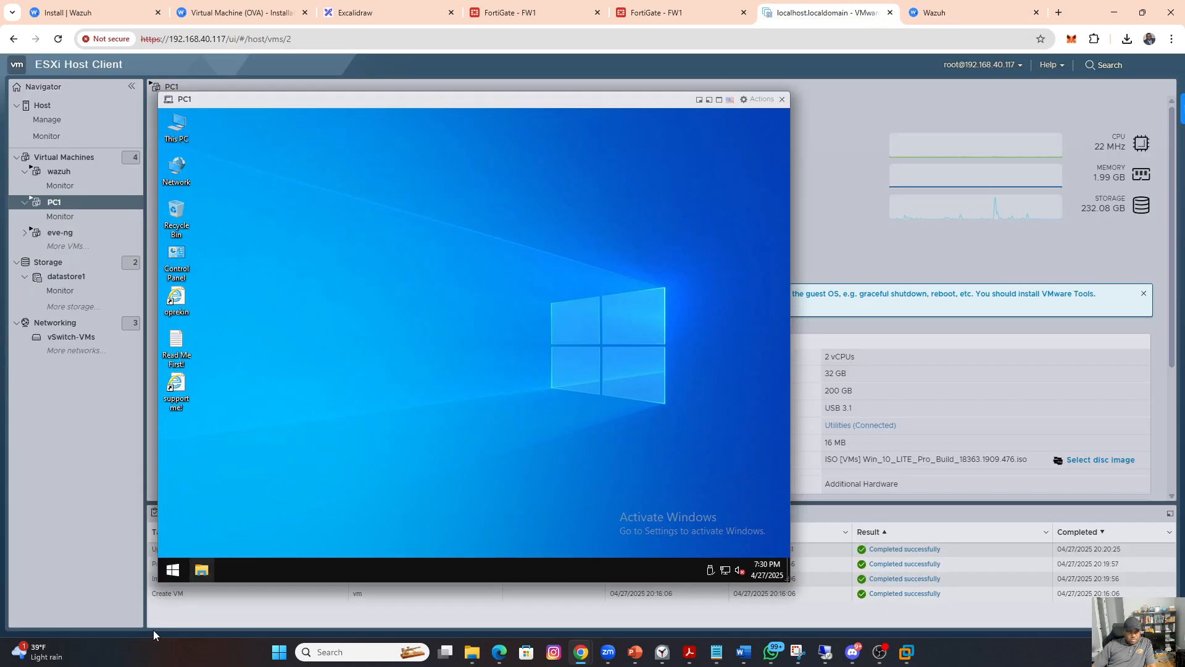
Step: Open a Command Prompt on PC1 and check its IP configuration with ipconfig
{"action": "left_click", "coordinate": [172, 569]}
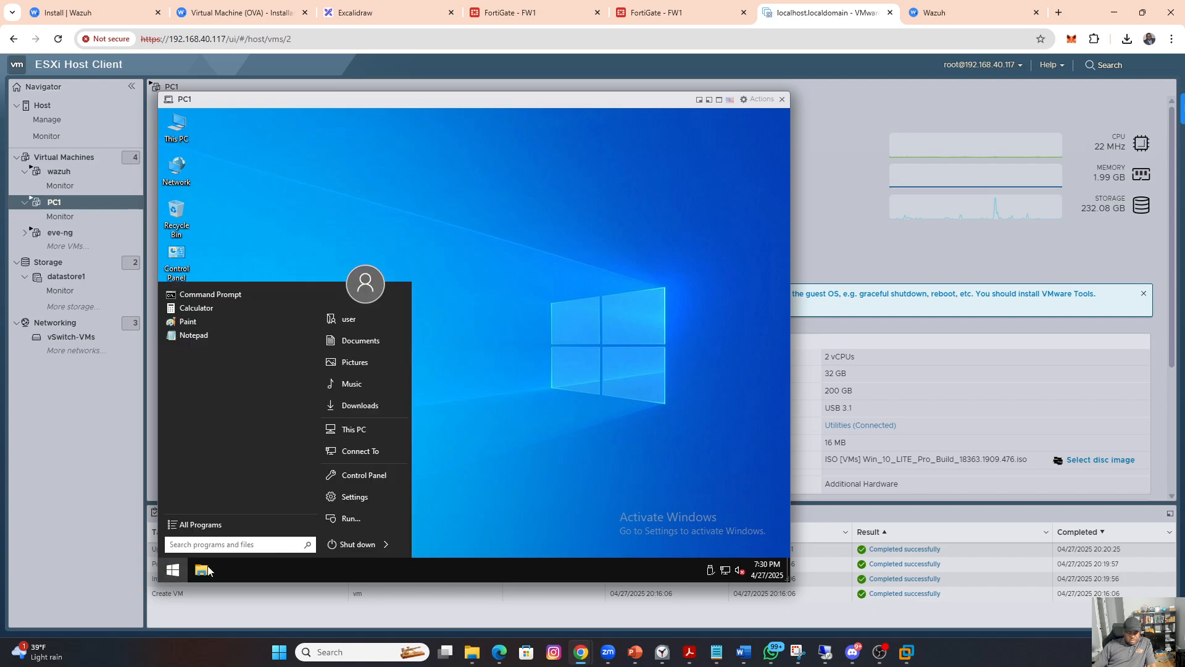
{"action": "type", "text": "cmd"}
{"action": "key", "text": "Return"}
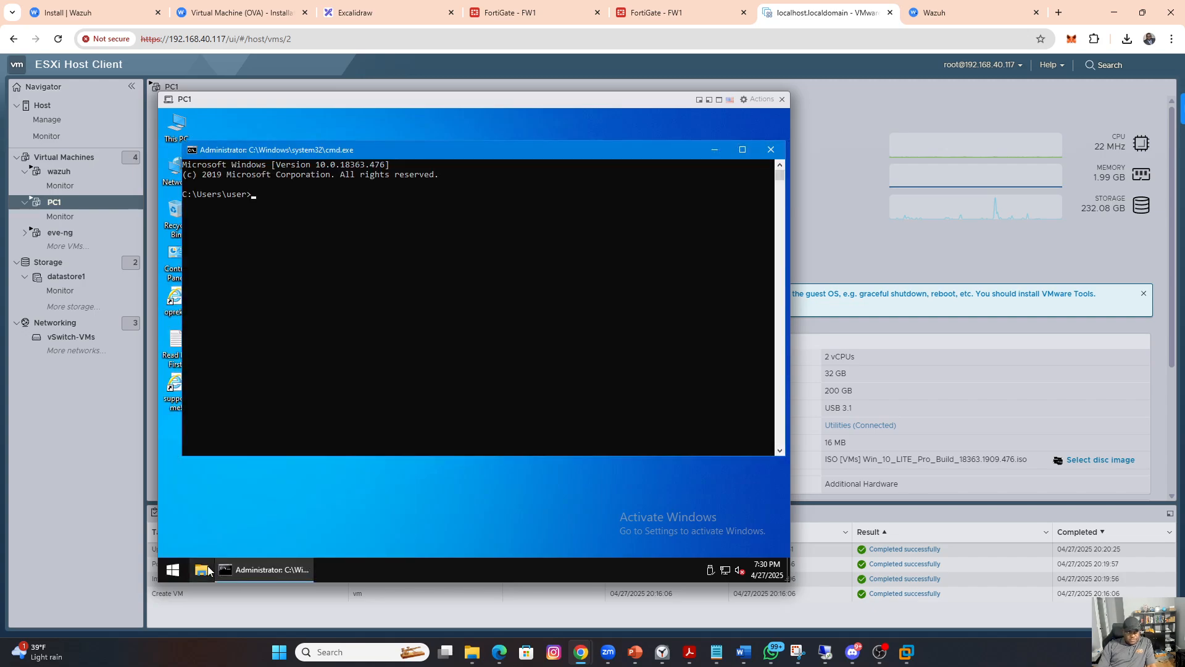
{"action": "type", "text": "ipconfig"}
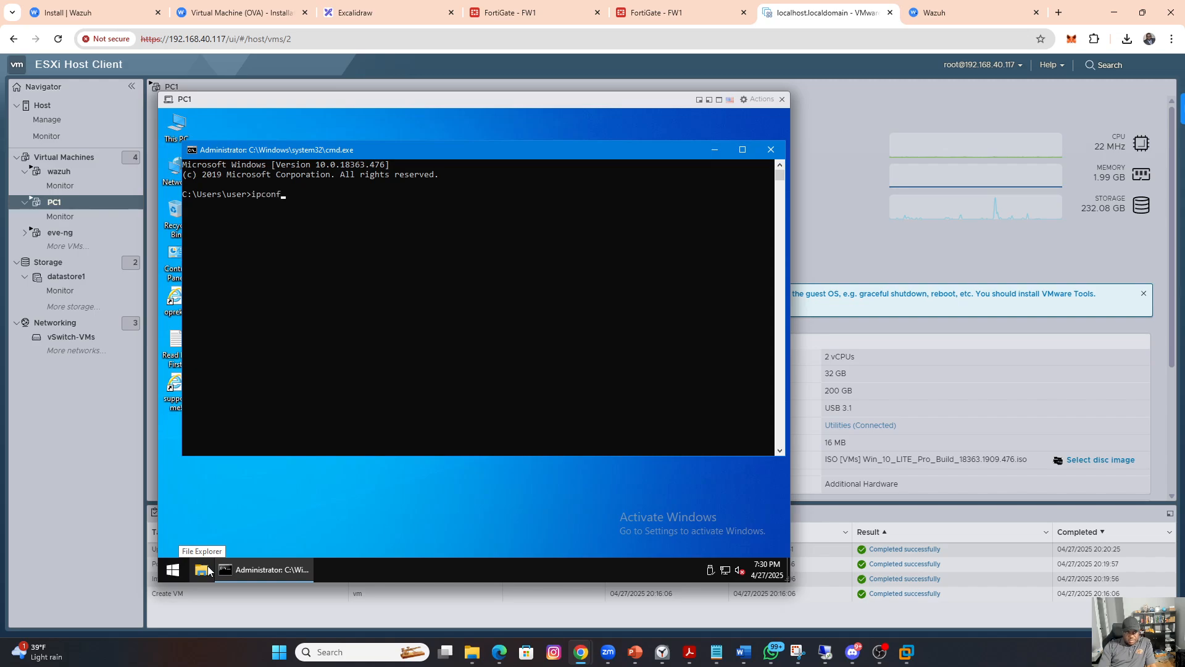
{"action": "key", "text": "Return"}
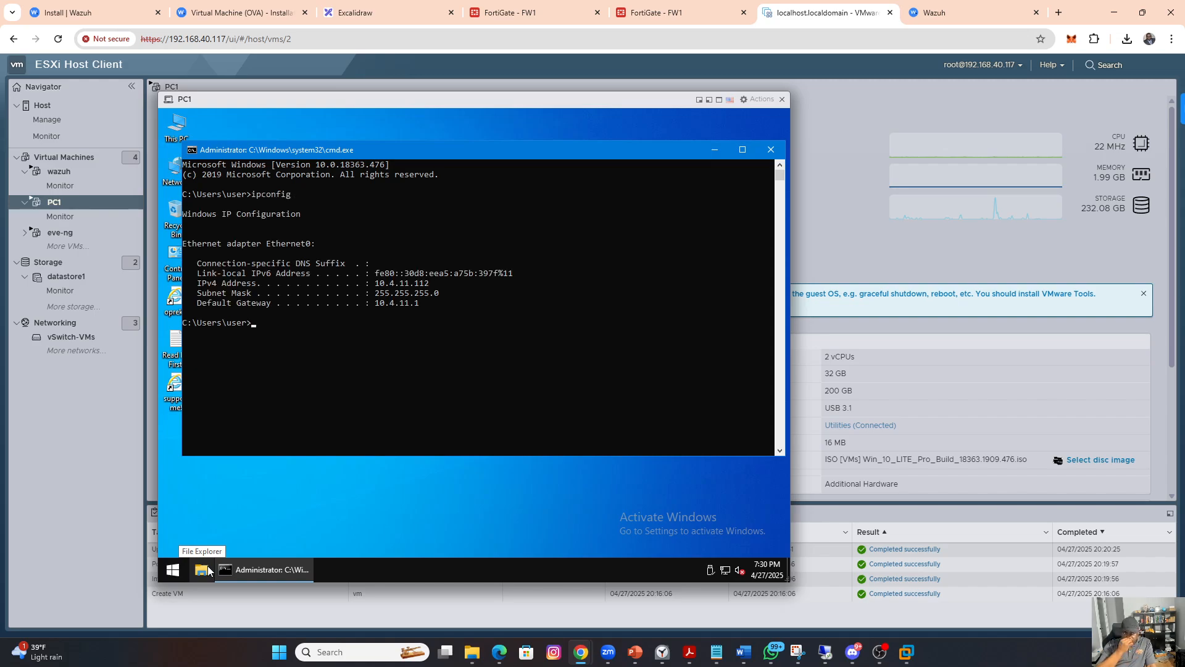
Step: Test PC1's connectivity to the Wazuh server with ping 10.4.11.104, checking the server address in the Wazuh page
{"action": "type", "text": "ping 10.4.11.107"}
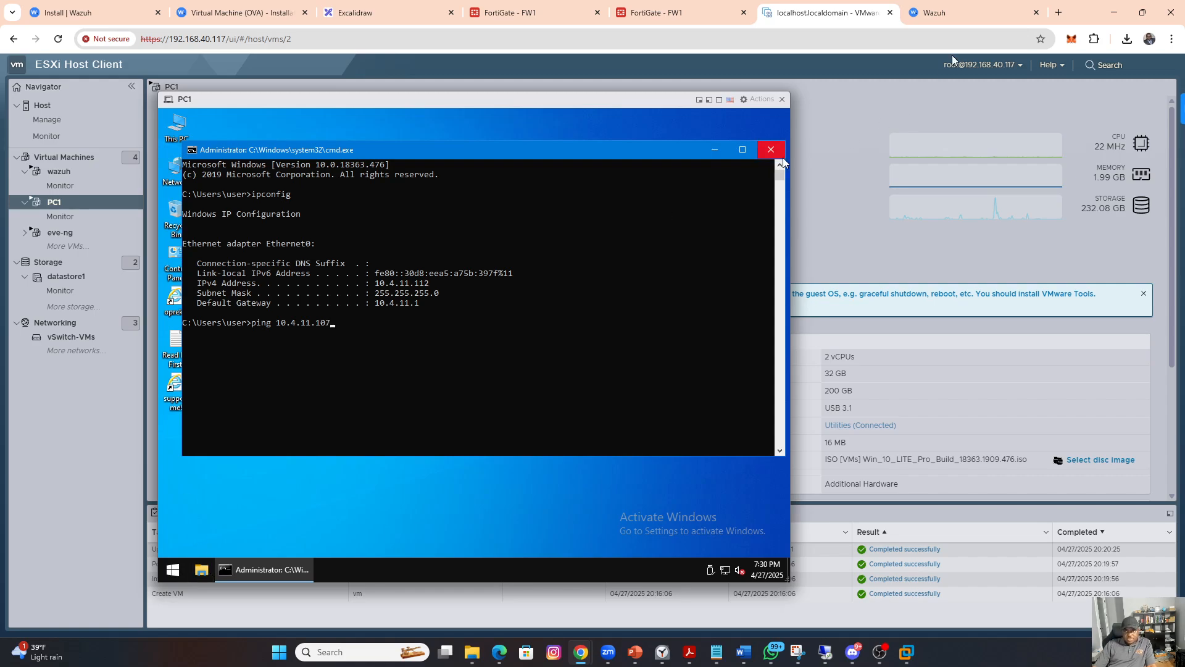
{"action": "left_click", "coordinate": [958, 17]}
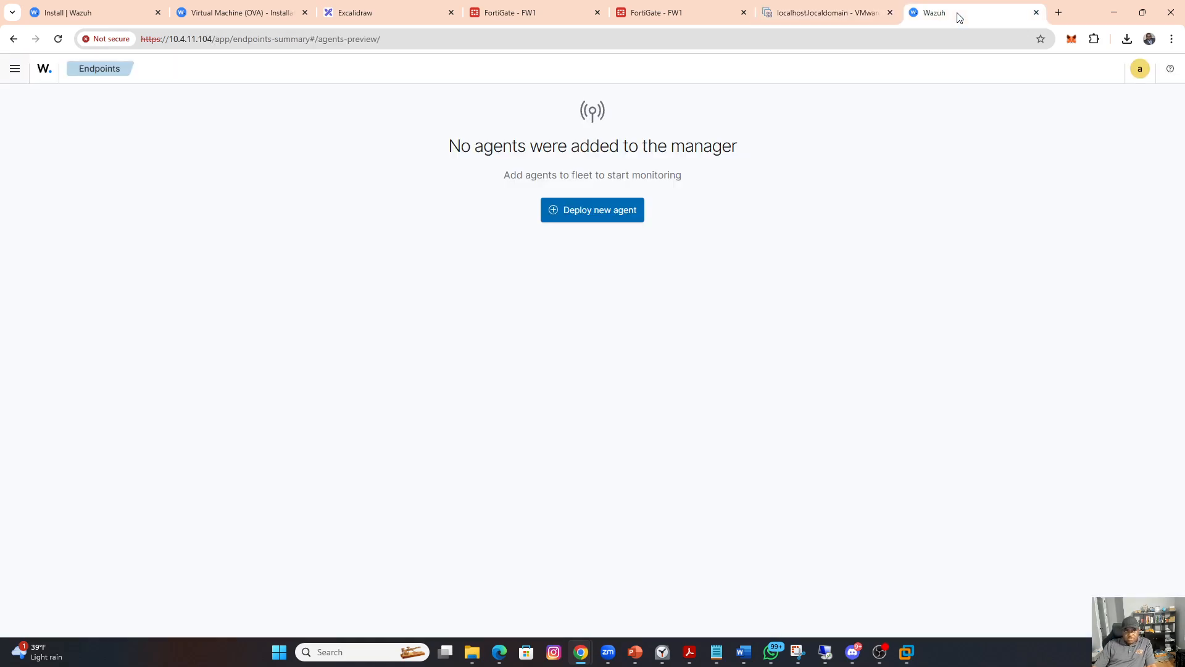
{"action": "left_click", "coordinate": [816, 18]}
{"action": "left_click", "coordinate": [387, 346]}
{"action": "key", "text": "BackSpace"}
{"action": "type", "text": "4.11.104"}
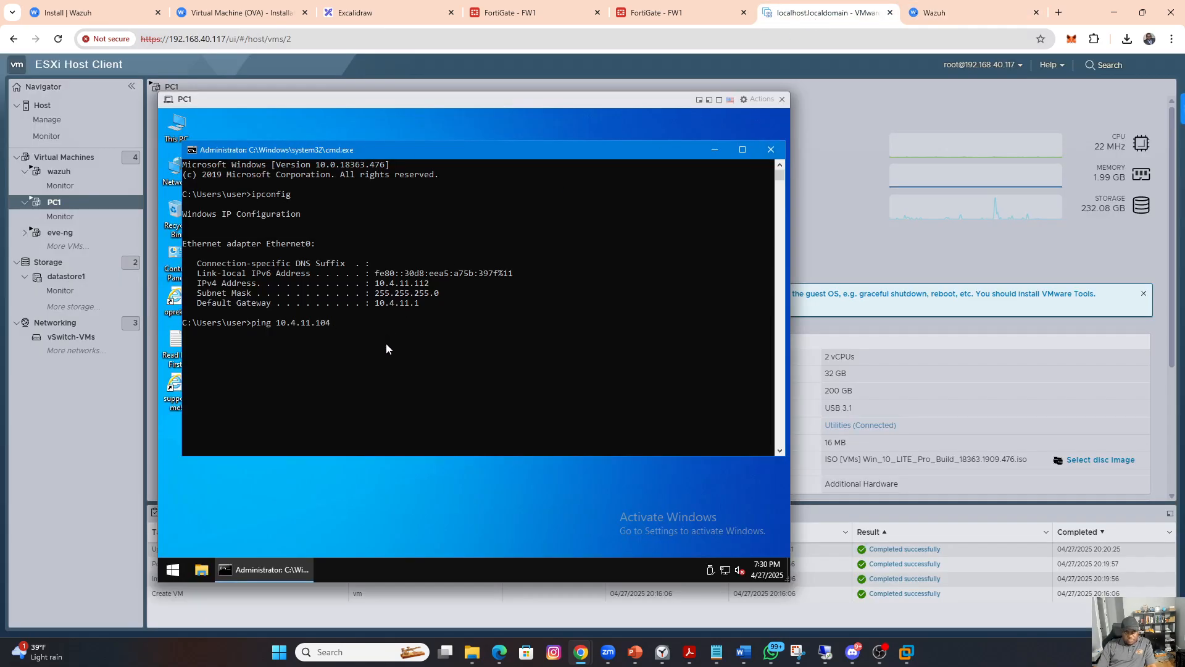
{"action": "key", "text": "Return"}
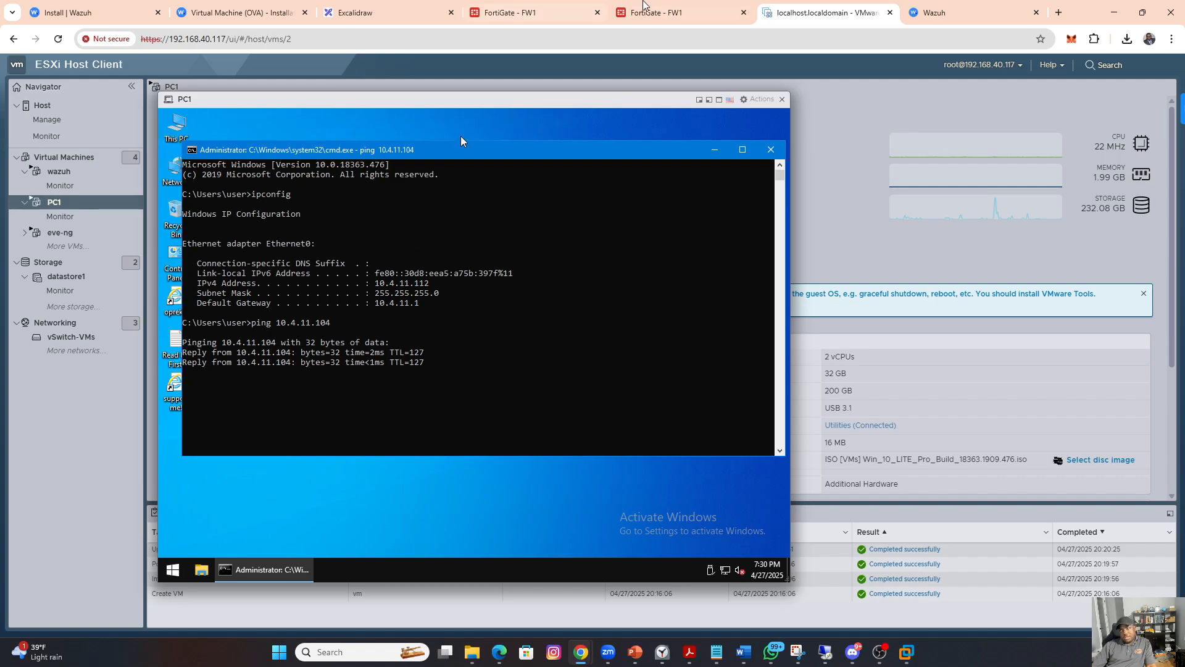
Step: Start deploying a new agent in Wazuh and select the Windows MSI 32/64 bits package
{"action": "left_click", "coordinate": [931, 11]}
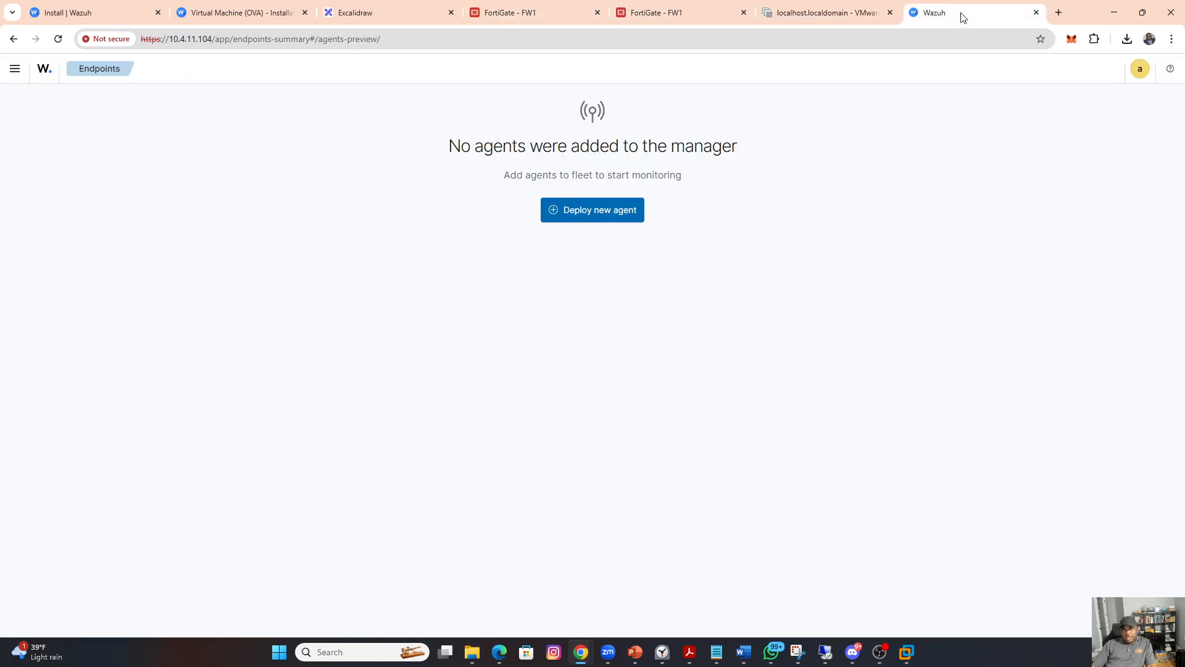
{"action": "left_click", "coordinate": [588, 216]}
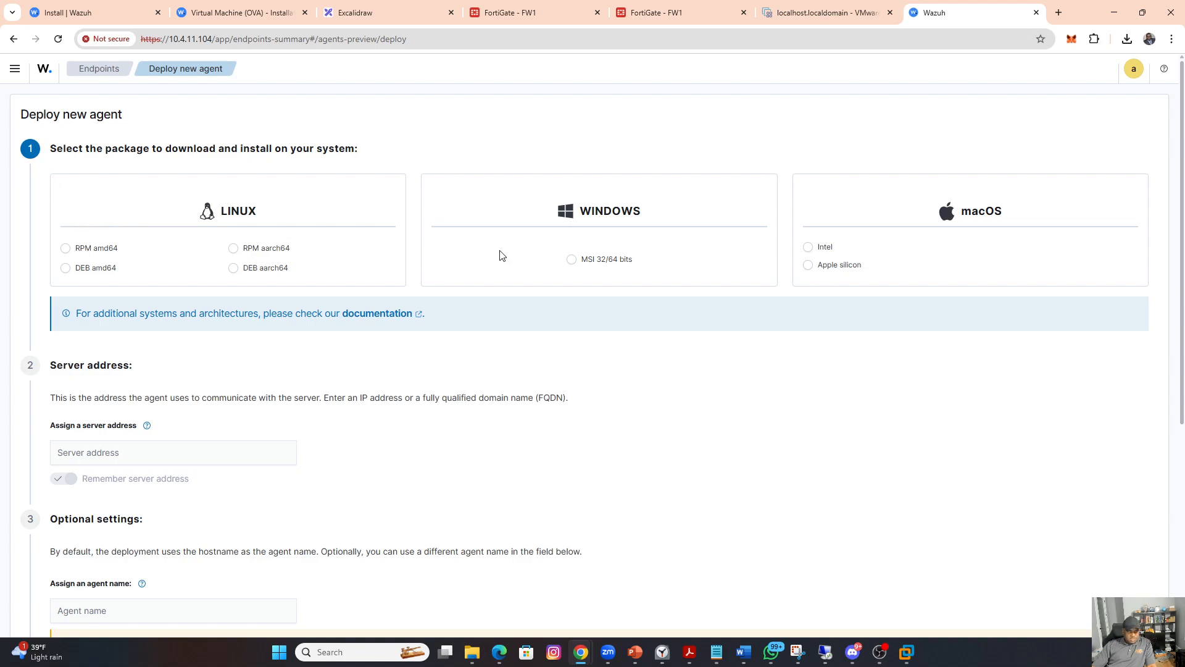
{"action": "left_click", "coordinate": [572, 260]}
Step: Set the agent's server address to 10.4.11.104, copied from the Wazuh page's address
{"action": "scroll", "coordinate": [411, 339], "scroll_direction": "down", "scroll_amount": 2}
{"action": "scroll", "coordinate": [406, 339], "scroll_direction": "down", "scroll_amount": 2}
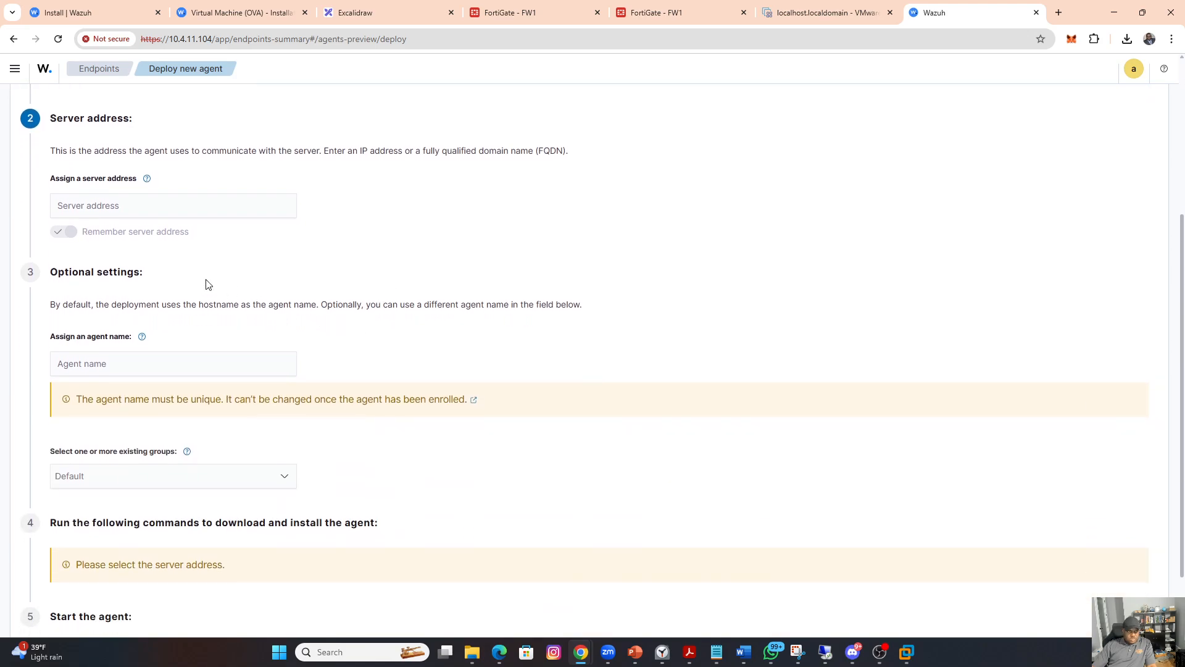
{"action": "left_click", "coordinate": [103, 206]}
{"action": "left_click_drag", "start_coordinate": [211, 39], "coordinate": [171, 42]}
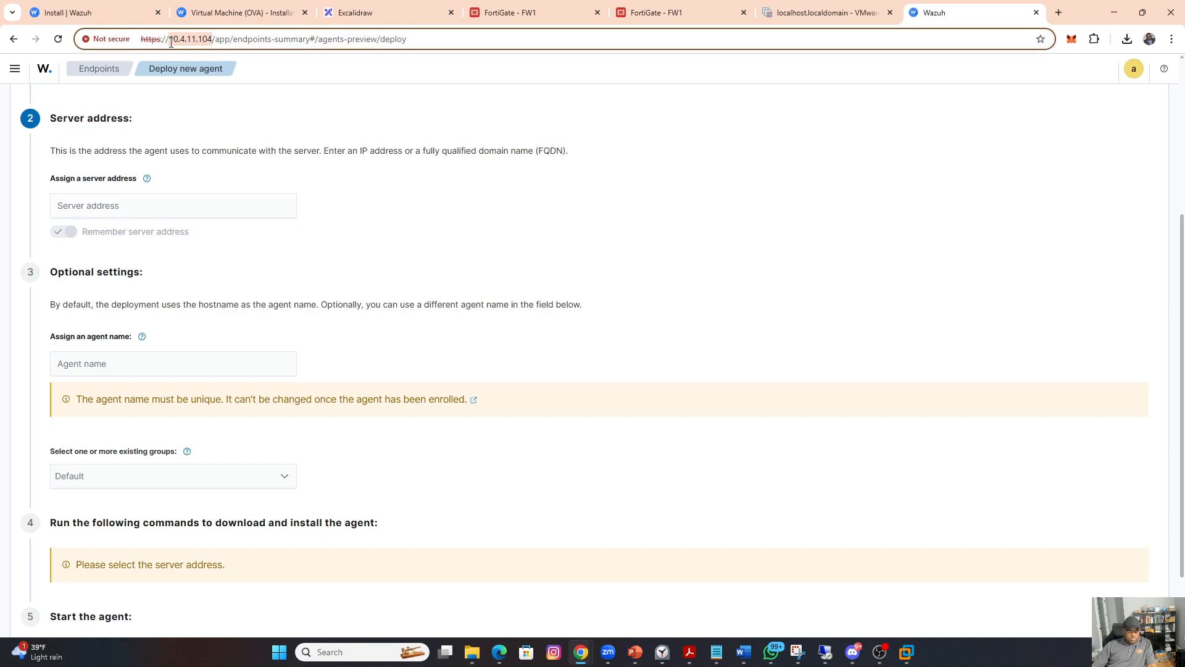
{"action": "right_click", "coordinate": [185, 41]}
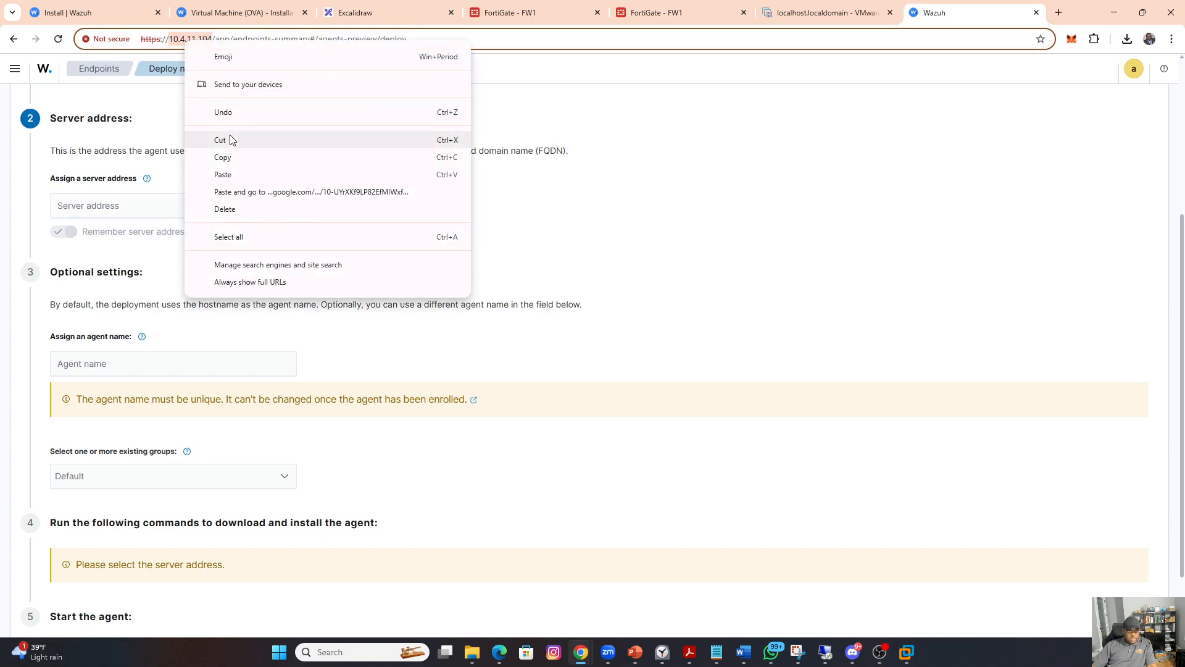
{"action": "left_click", "coordinate": [223, 158]}
{"action": "left_click", "coordinate": [165, 206]}
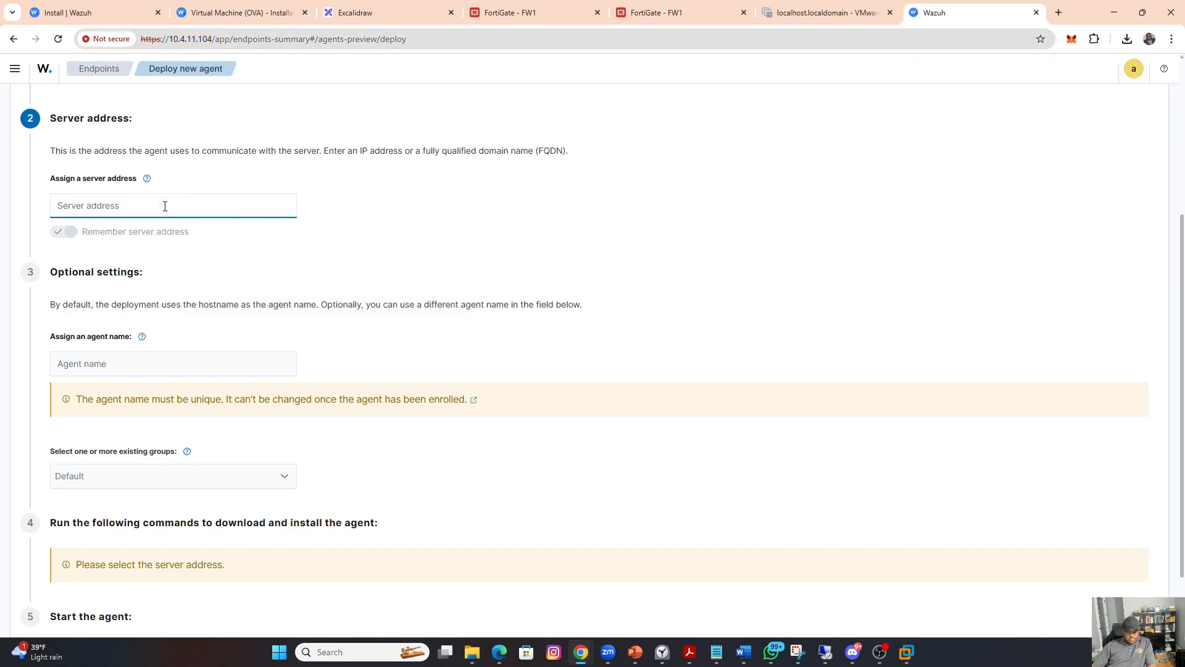
{"action": "key", "text": "ctrl+v"}
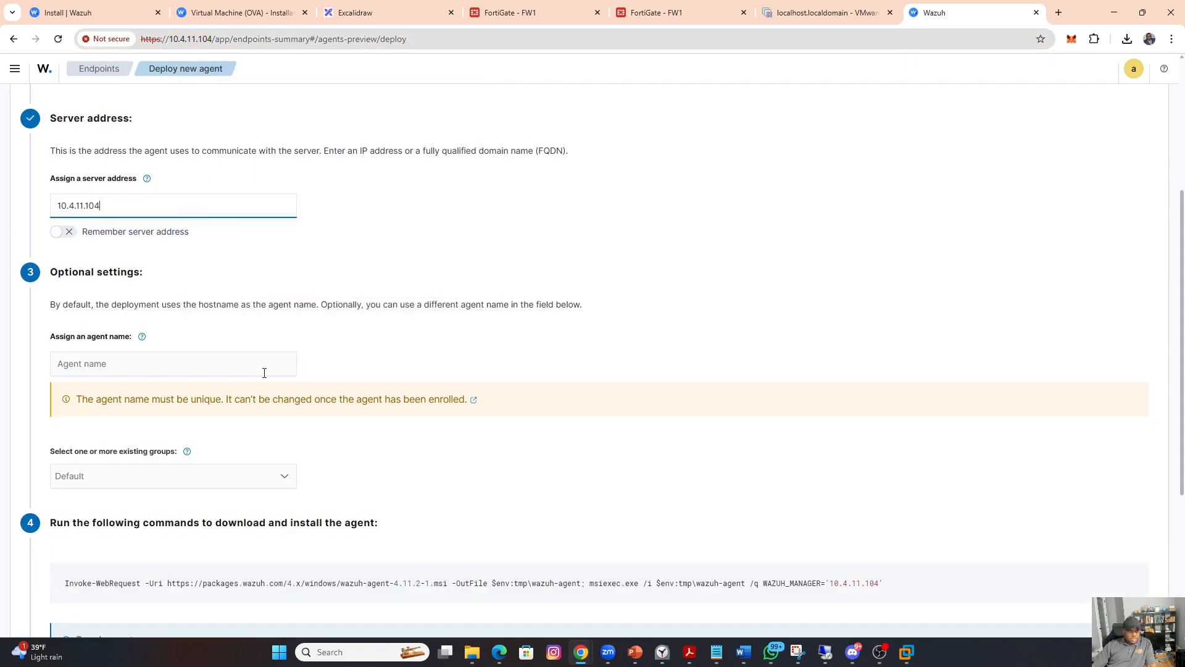
Step: Copy the Windows agent's download and install command, leaving the agent name blank and the group at Default
{"action": "scroll", "coordinate": [164, 386], "scroll_direction": "down", "scroll_amount": 2}
{"action": "left_click", "coordinate": [100, 242]}
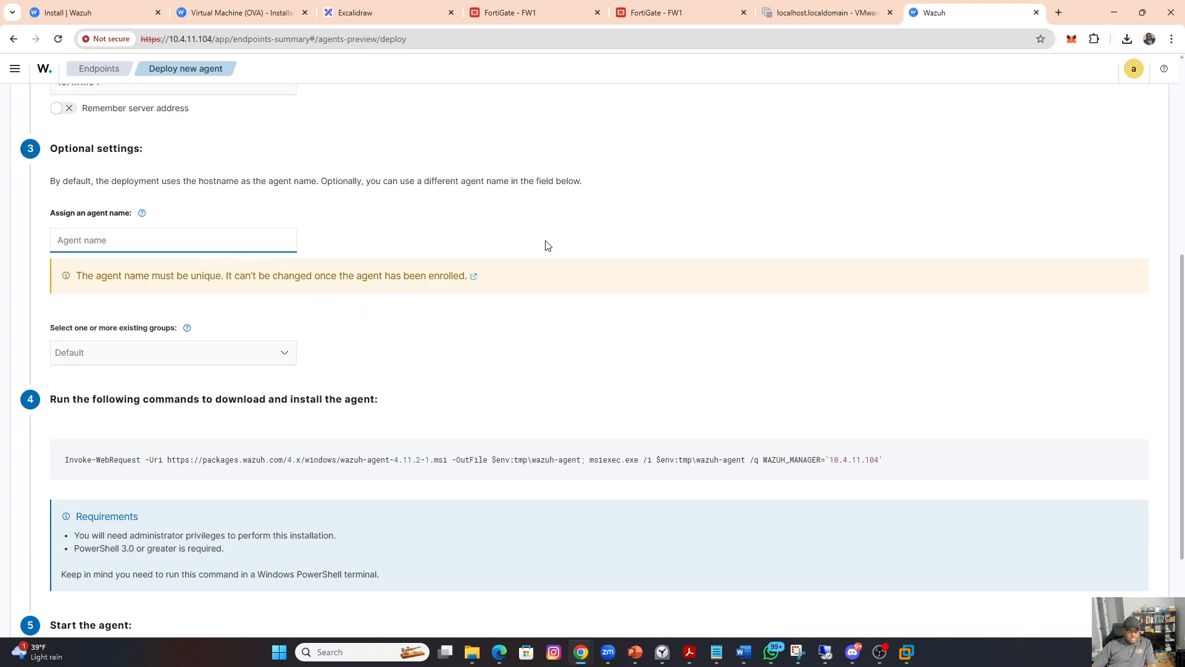
{"action": "left_click", "coordinate": [822, 13]}
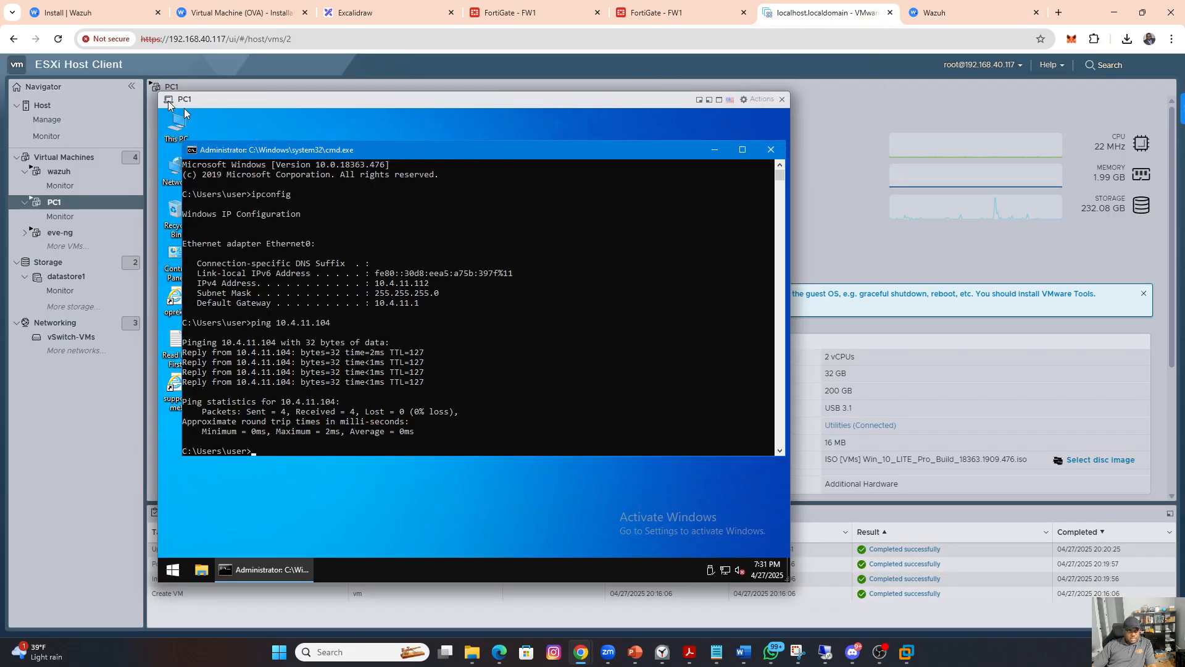
{"action": "left_click", "coordinate": [950, 13]}
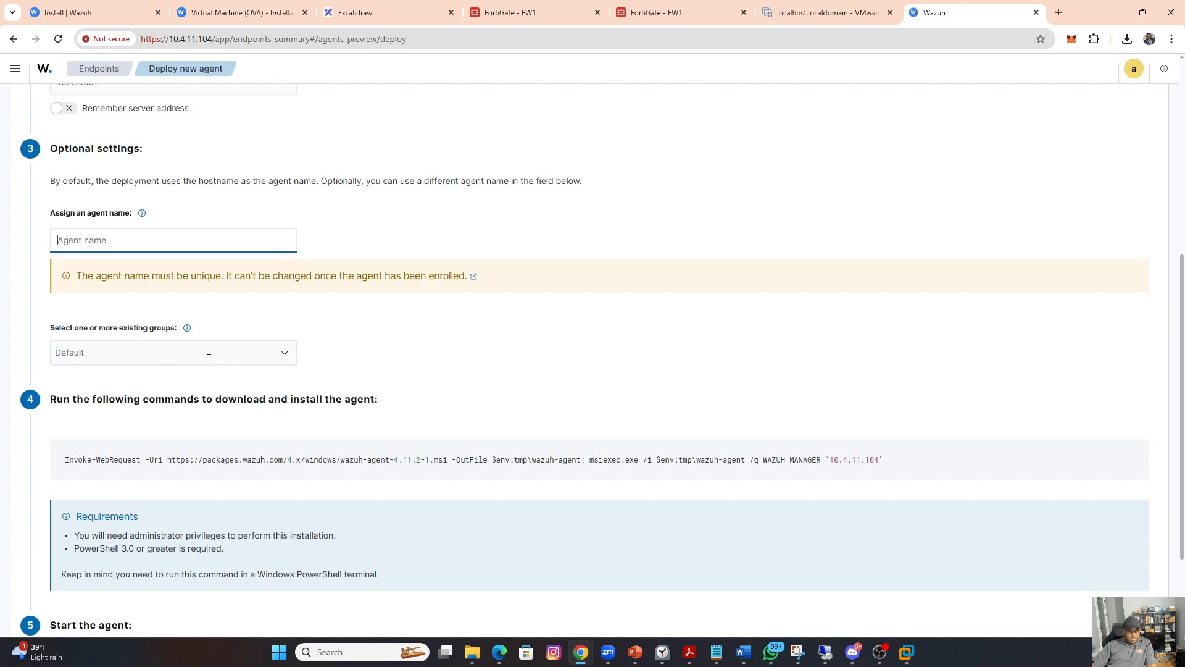
{"action": "scroll", "coordinate": [281, 353], "scroll_direction": "down", "scroll_amount": 2}
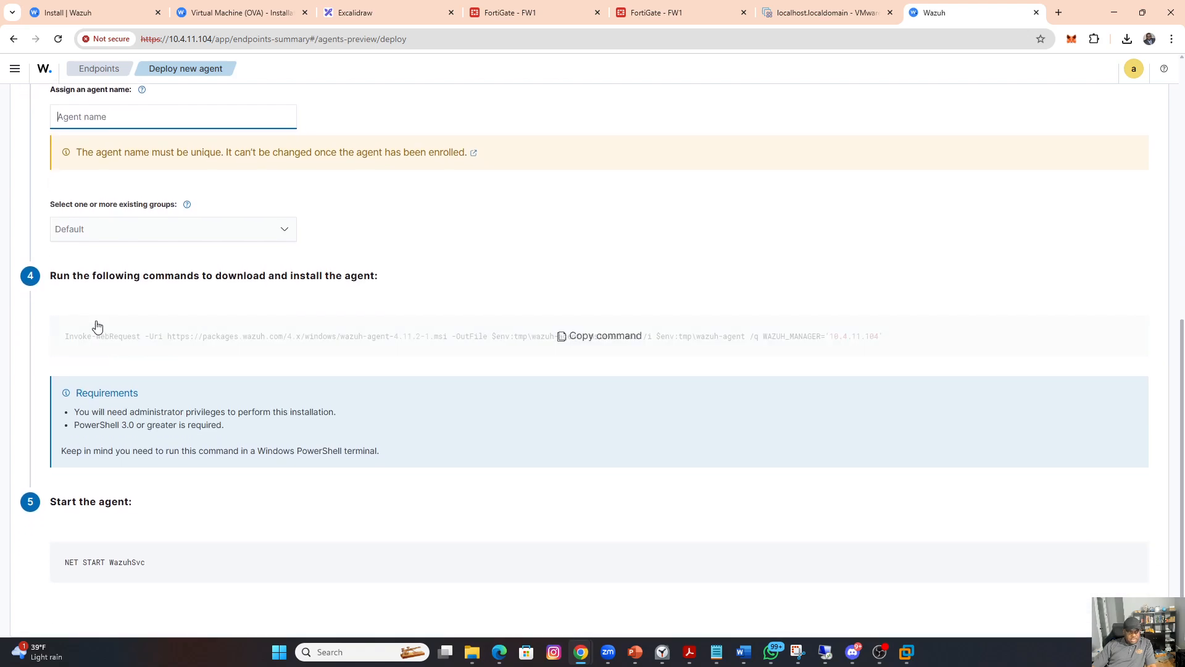
{"action": "mouse_move", "coordinate": [140, 343]}
{"action": "left_click", "coordinate": [578, 339]}
Step: Return to the PC1 console and try to find PowerShell among its programs
{"action": "left_click", "coordinate": [815, 8]}
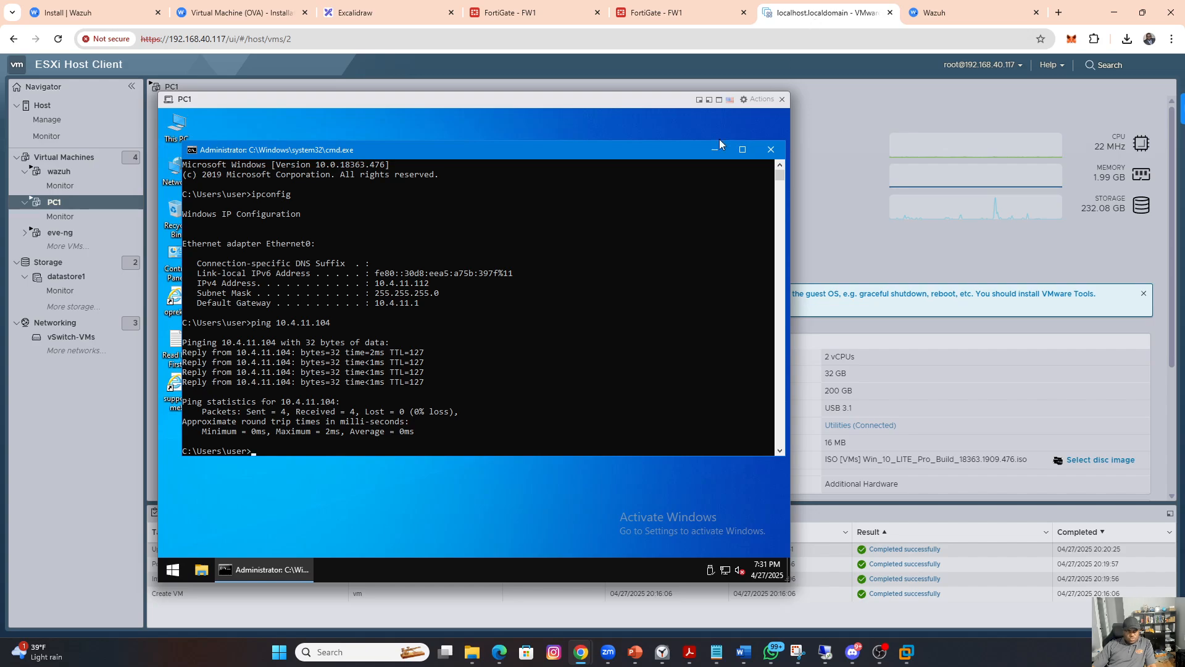
{"action": "left_click", "coordinate": [173, 571]}
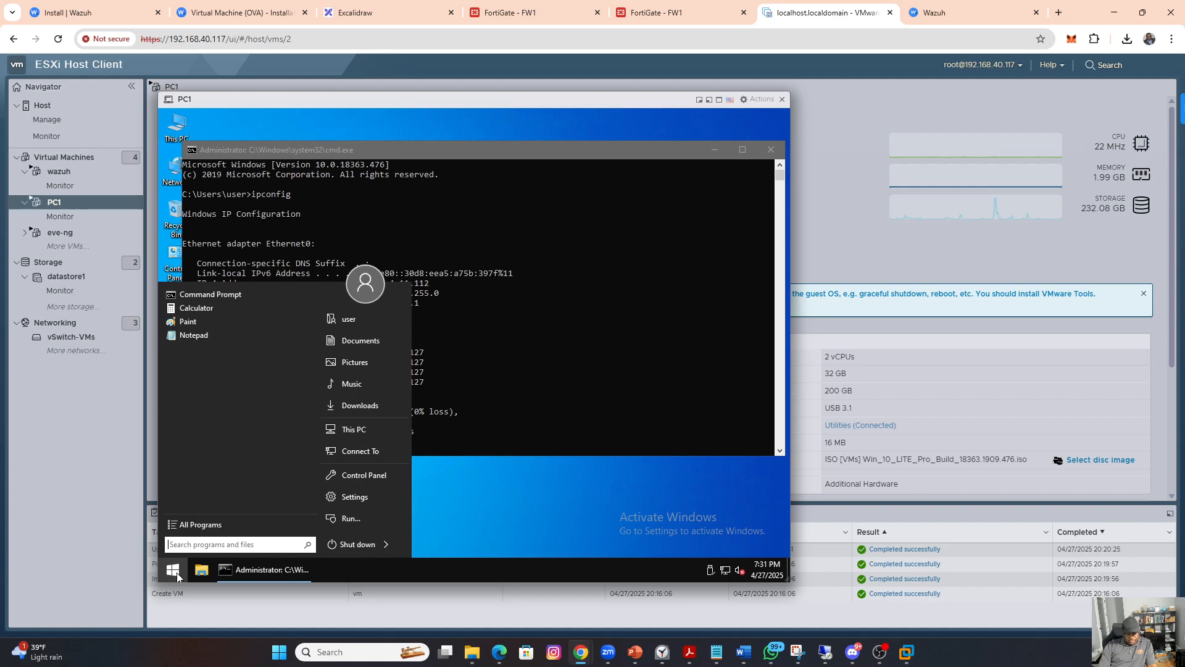
{"action": "type", "text": "p"}
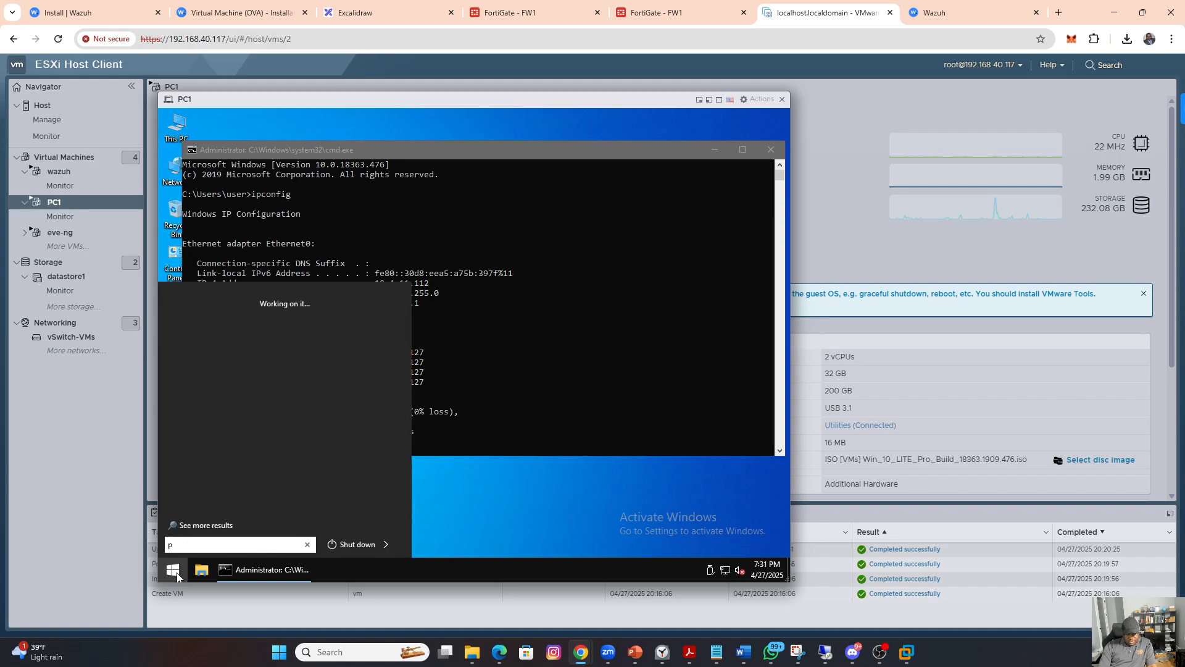
{"action": "type", "text": "owers"}
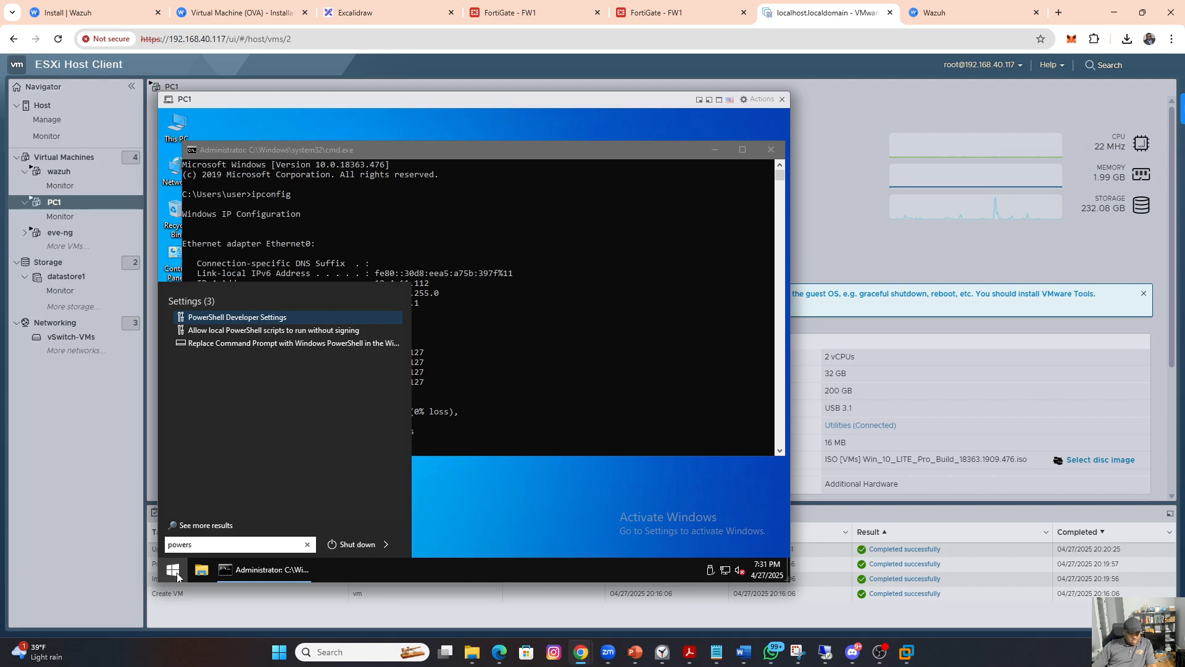
{"action": "type", "text": "hell"}
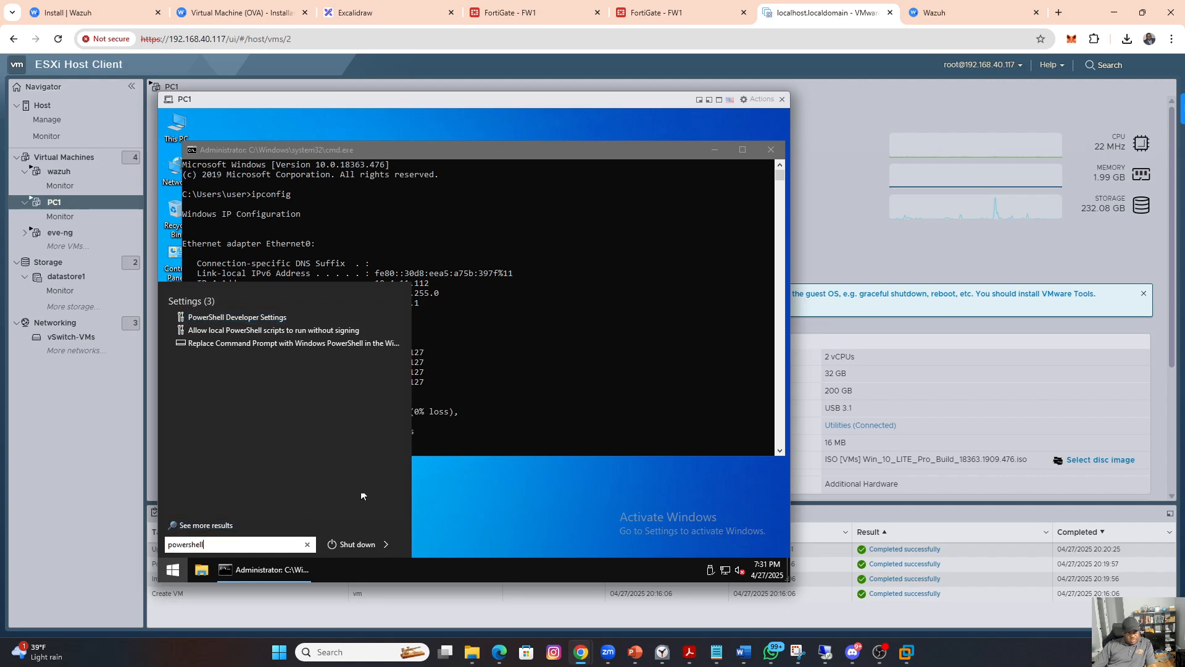
{"action": "left_click", "coordinate": [577, 474]}
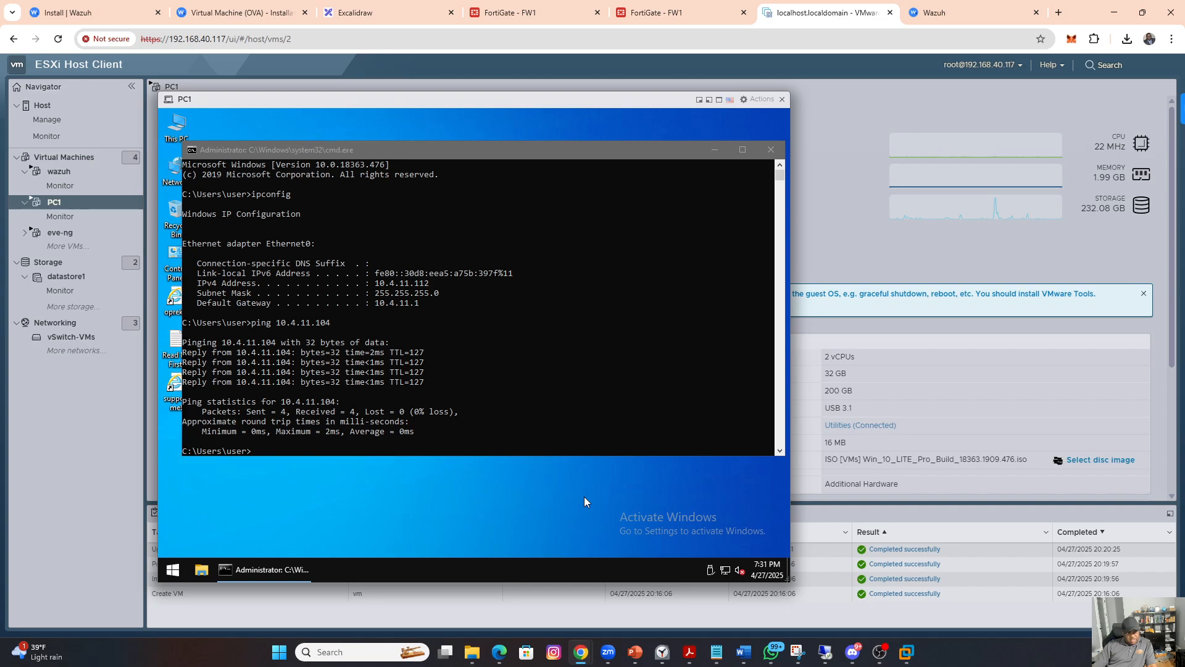
Step: Close the PC1 console and open the browser console of the win10-client virtual machine
{"action": "left_click", "coordinate": [782, 100]}
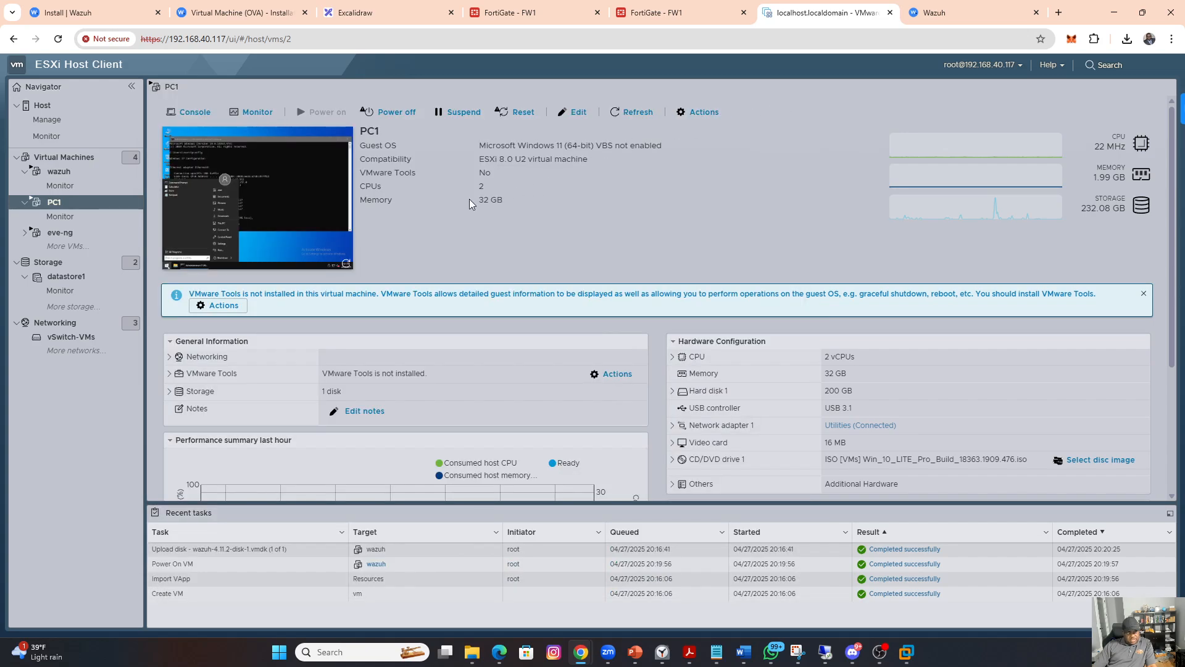
{"action": "left_click", "coordinate": [73, 158]}
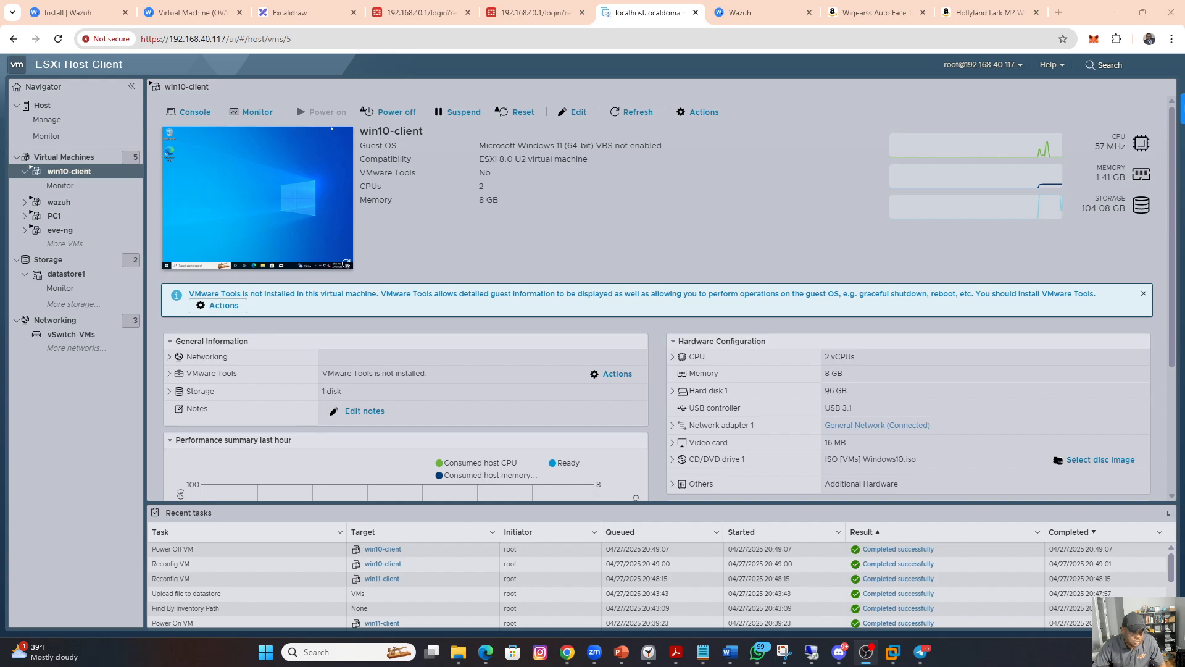
{"action": "left_click", "coordinate": [294, 213]}
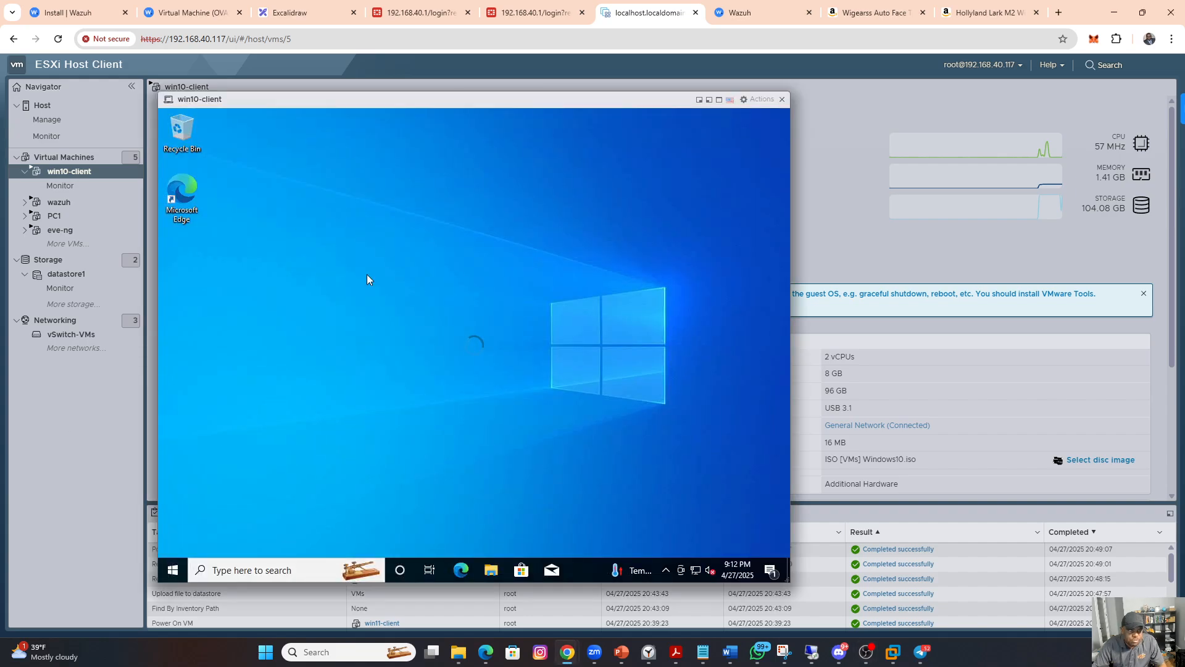
Step: Open a Command Prompt on win10-client and test connectivity to the Wazuh server with ping 10.4.11.104
{"action": "left_click", "coordinate": [174, 572]}
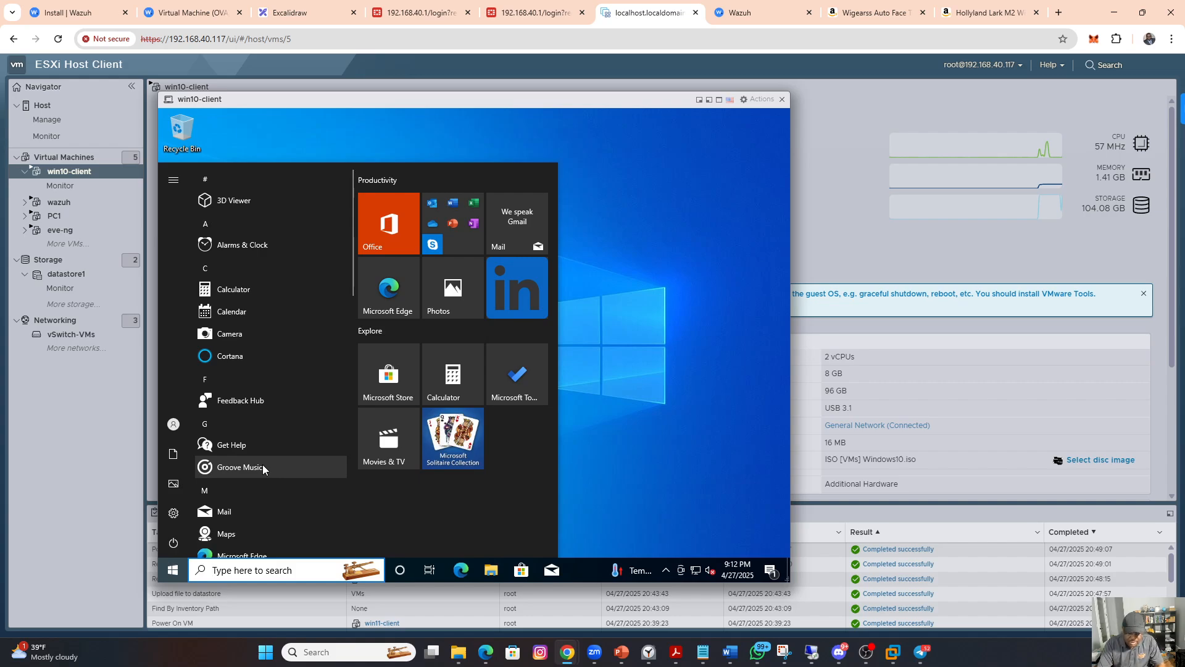
{"action": "type", "text": "cmd"}
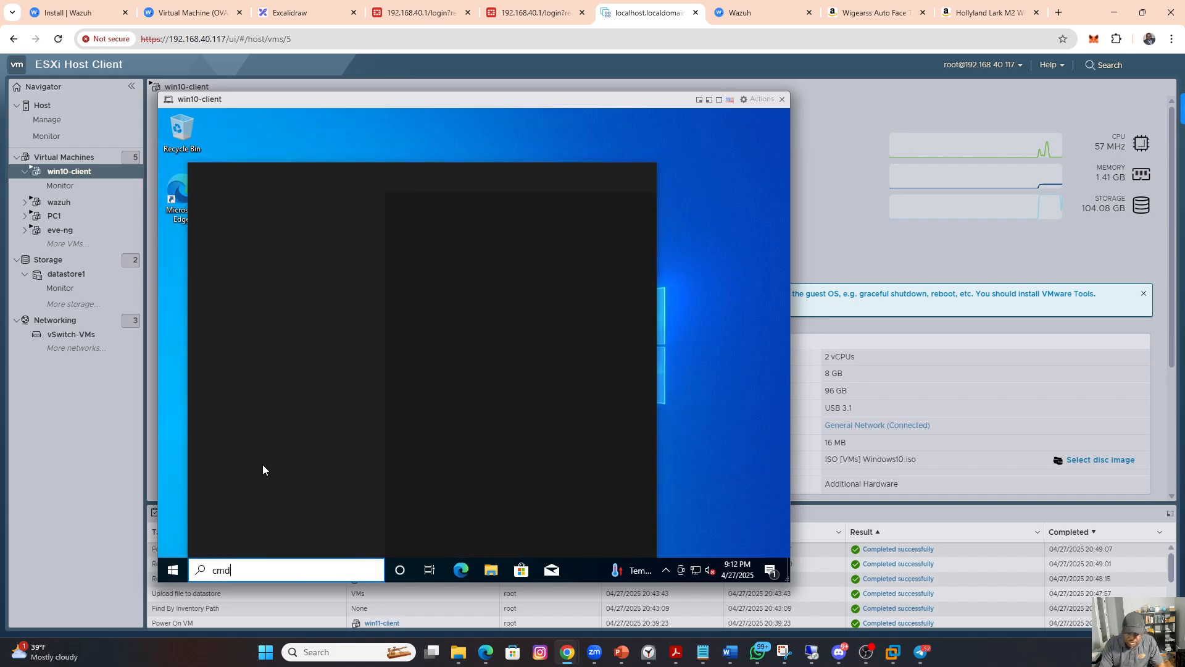
{"action": "key", "text": "Return"}
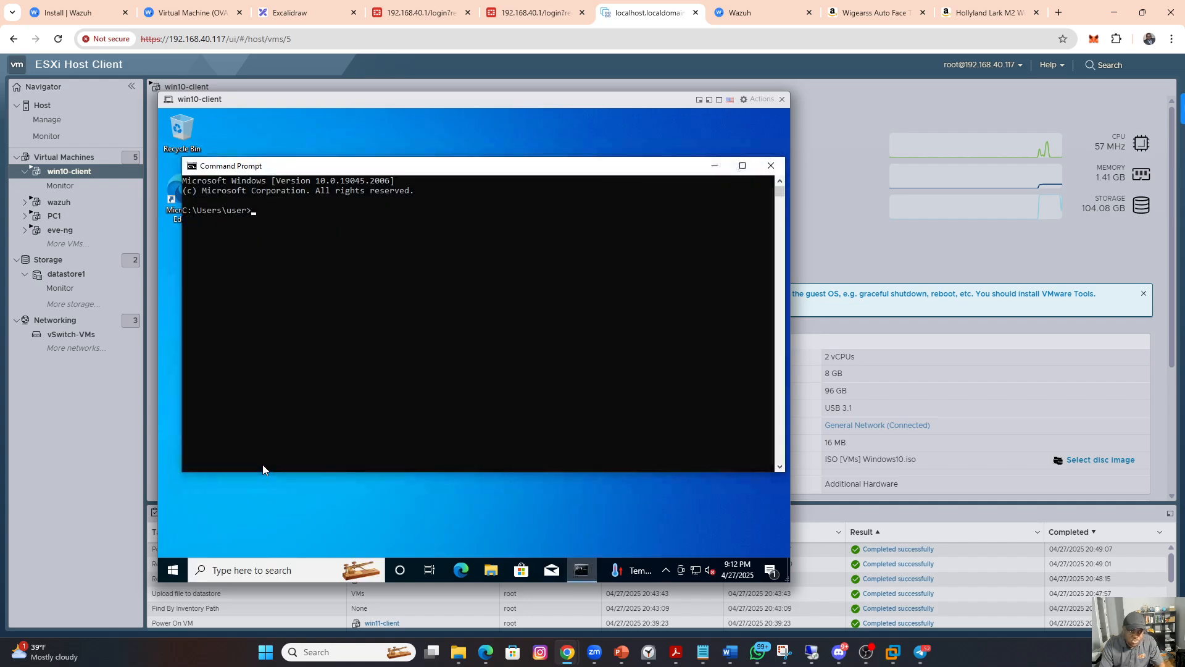
{"action": "type", "text": "ping 10.4.11"}
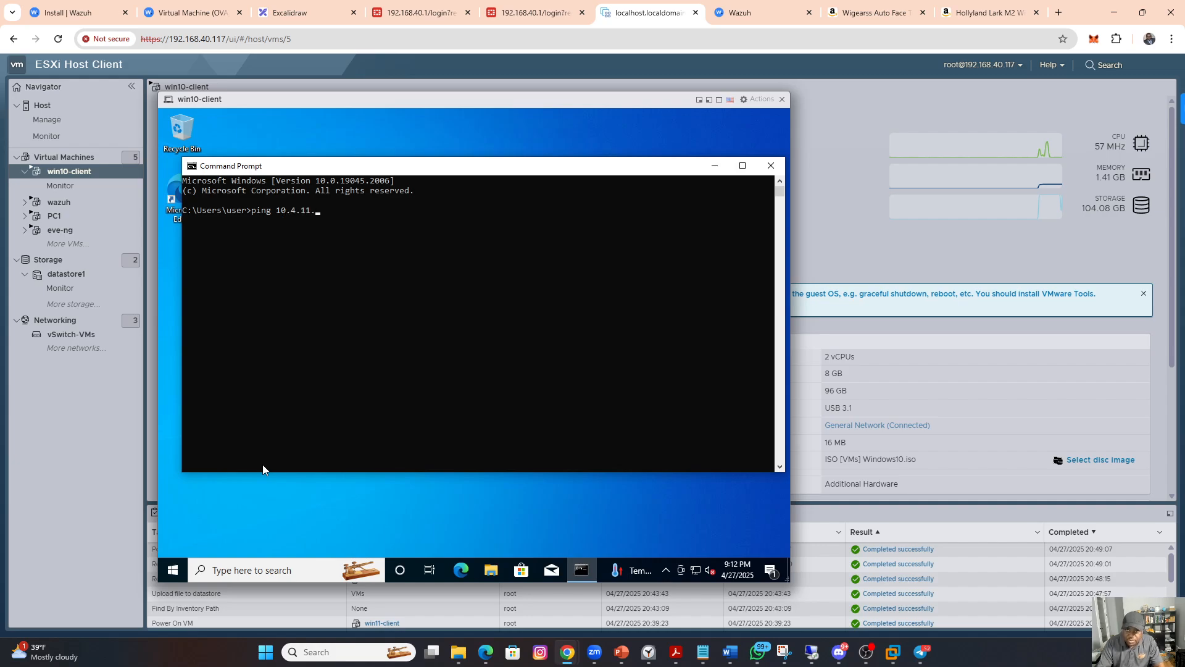
{"action": "type", "text": "."}
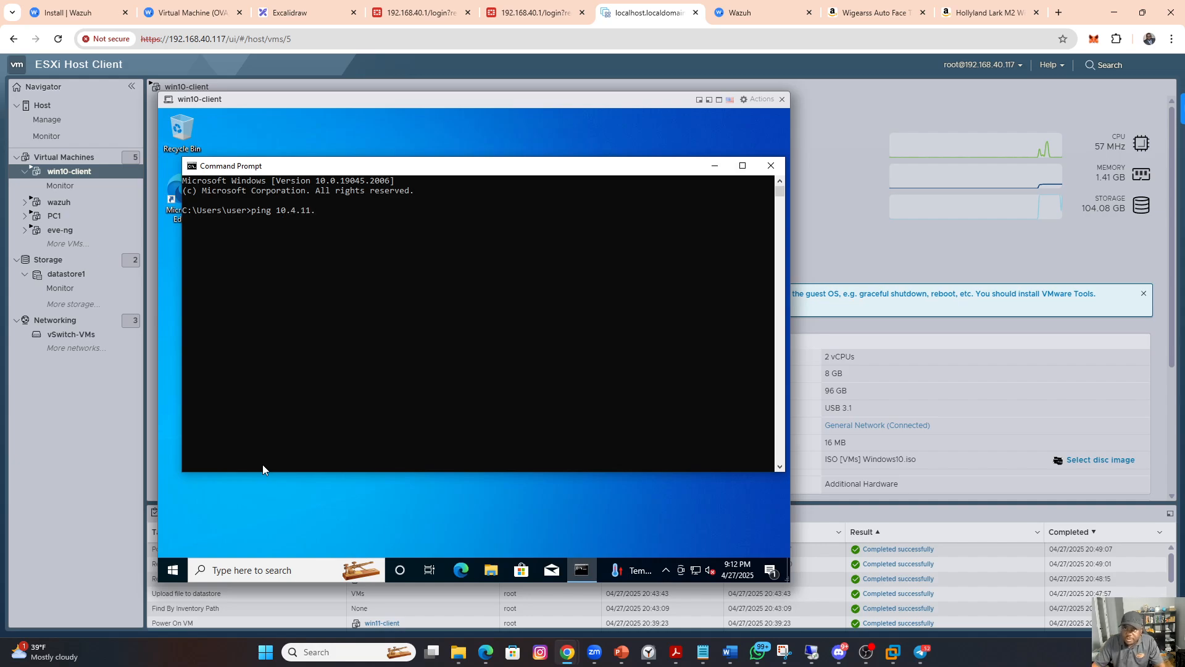
{"action": "left_click", "coordinate": [741, 14]}
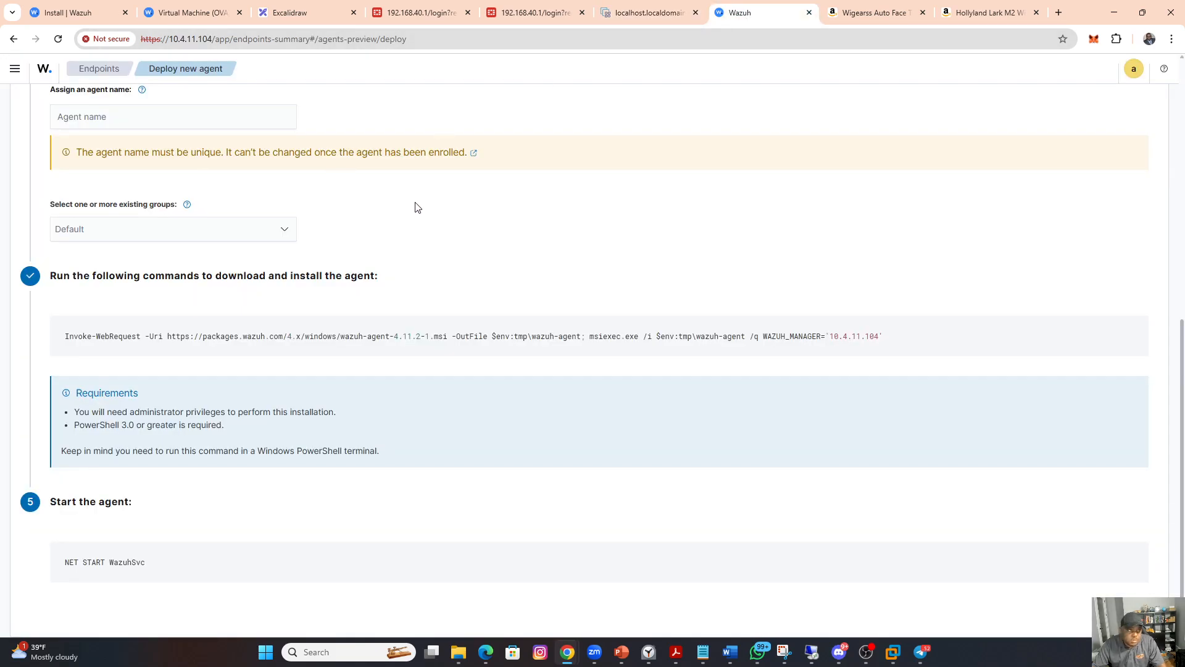
{"action": "left_click", "coordinate": [643, 13]}
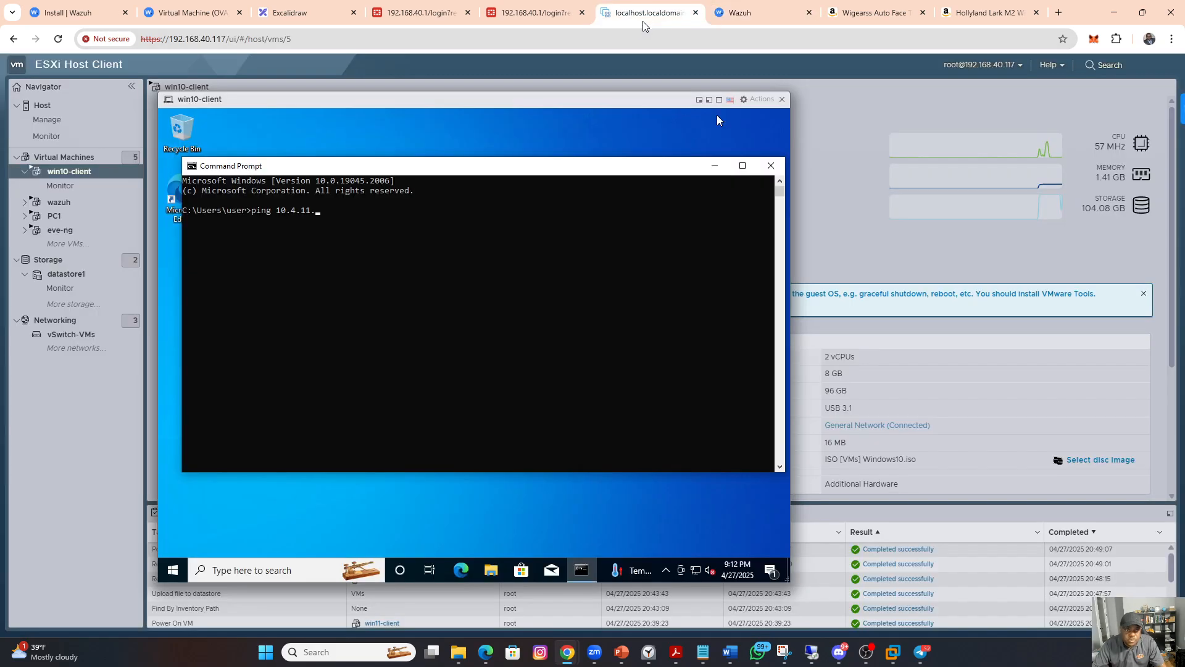
{"action": "type", "text": "104"}
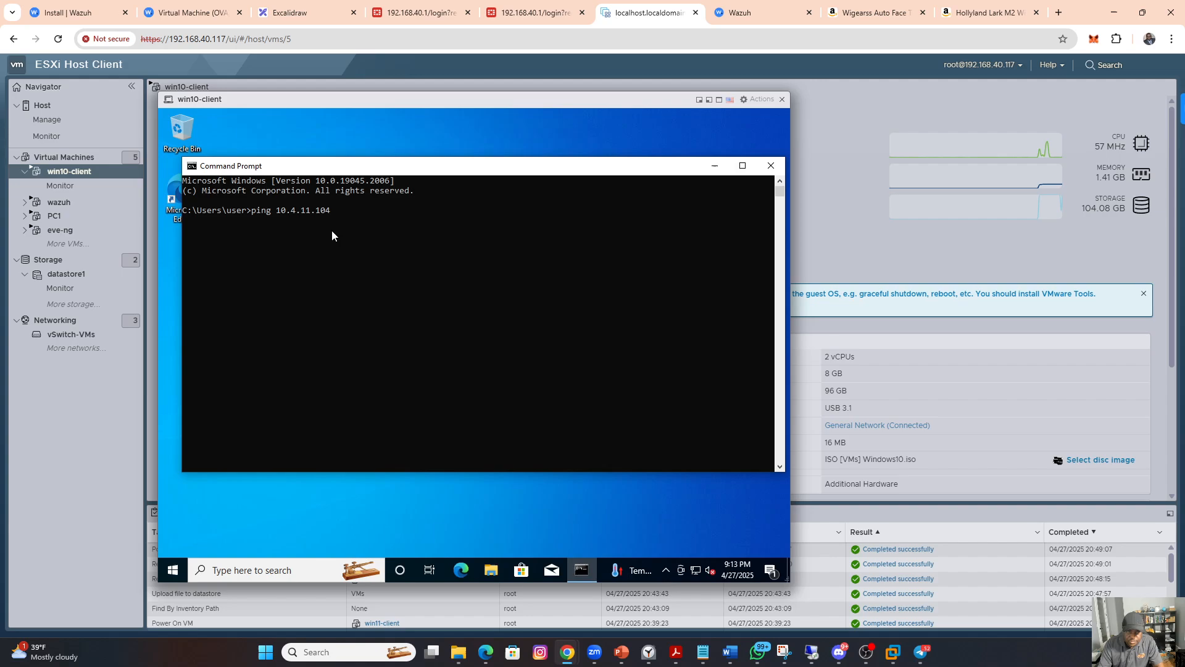
{"action": "key", "text": "Return"}
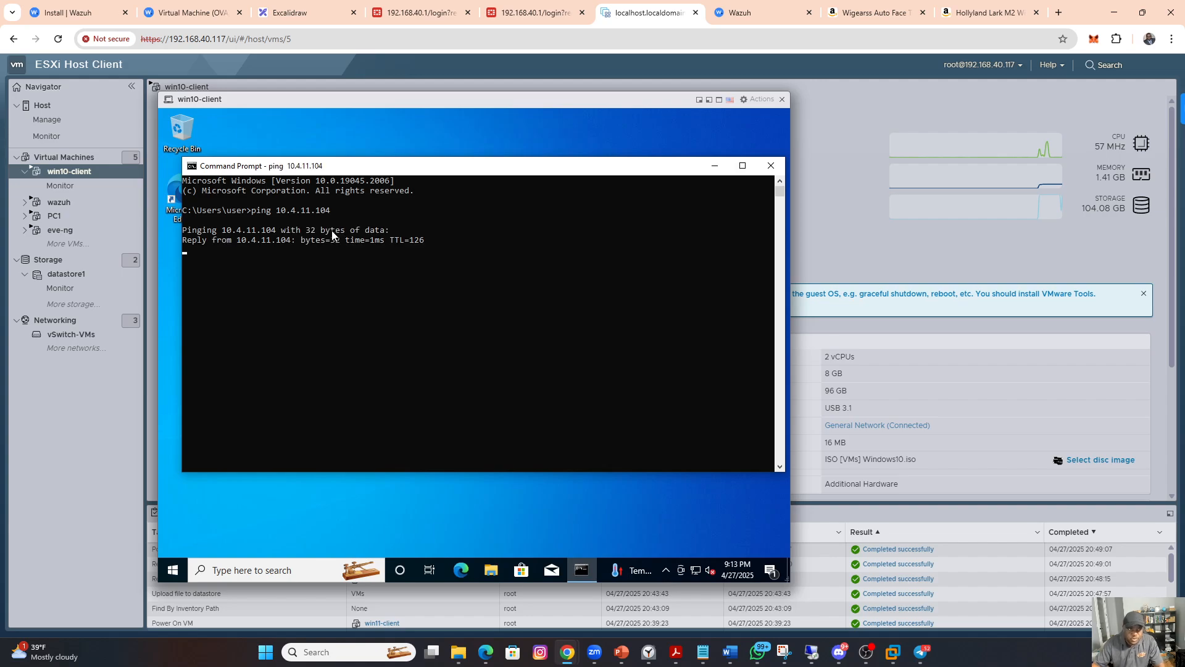
Step: Copy the agent download and install command from Wazuh again and return to the win10-client console
{"action": "left_click", "coordinate": [728, 19]}
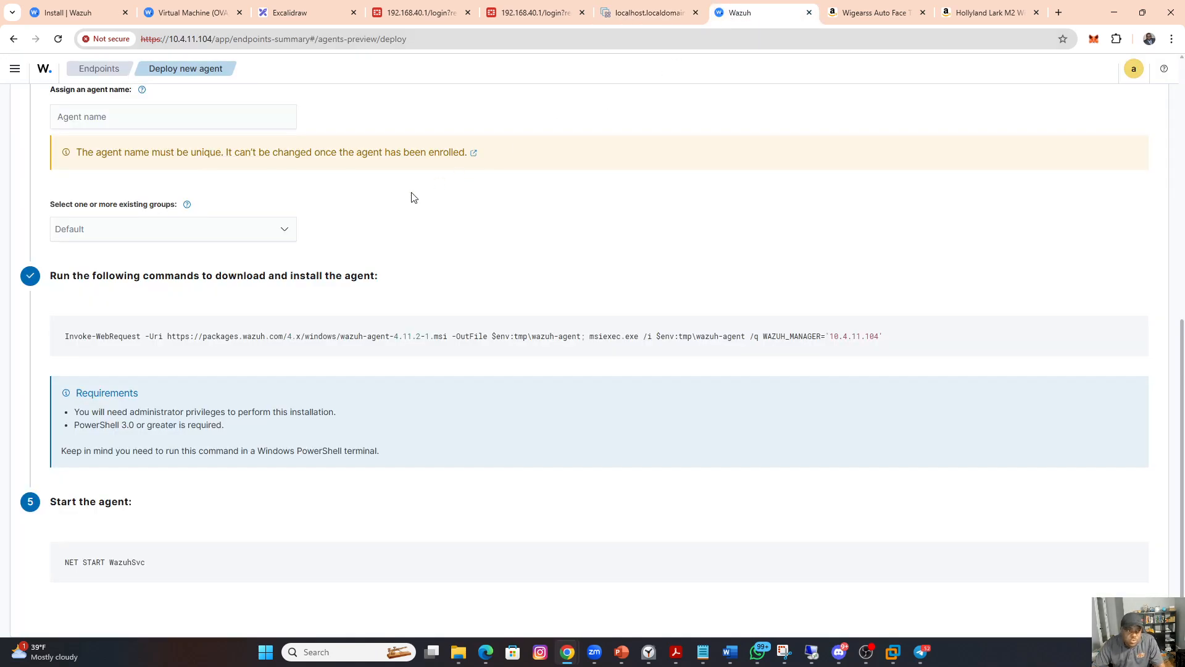
{"action": "left_click", "coordinate": [600, 341]}
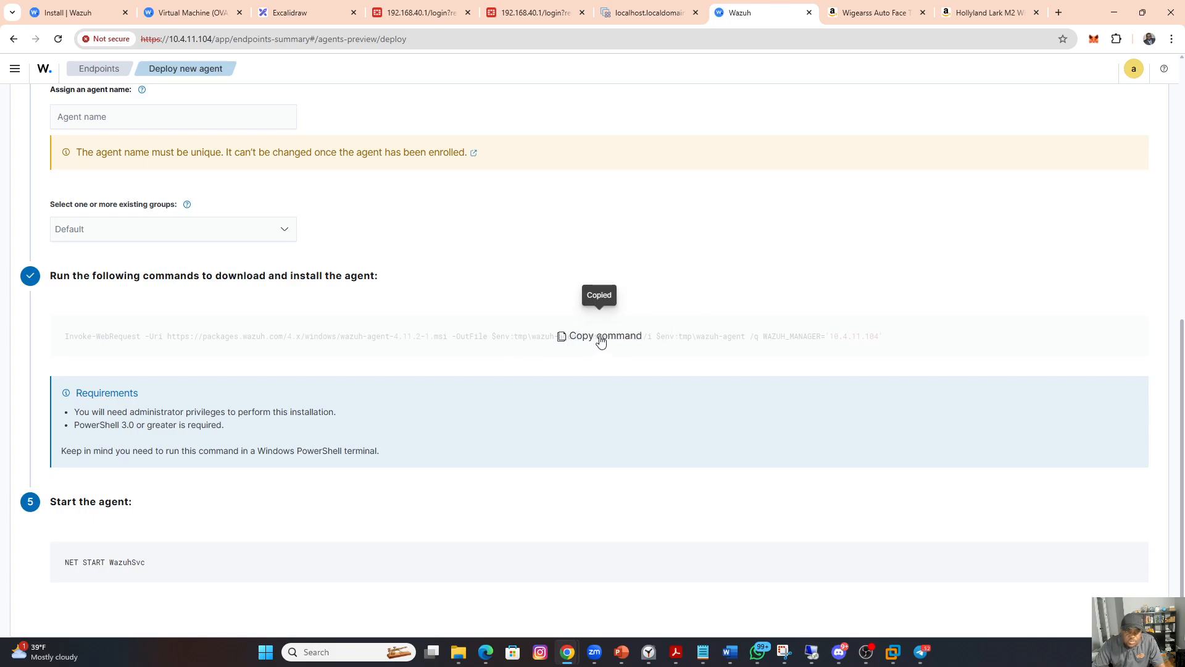
{"action": "left_click", "coordinate": [645, 14]}
Step: Open Windows PowerShell as administrator on win10-client and allow it to make changes to the device
{"action": "left_click", "coordinate": [173, 571]}
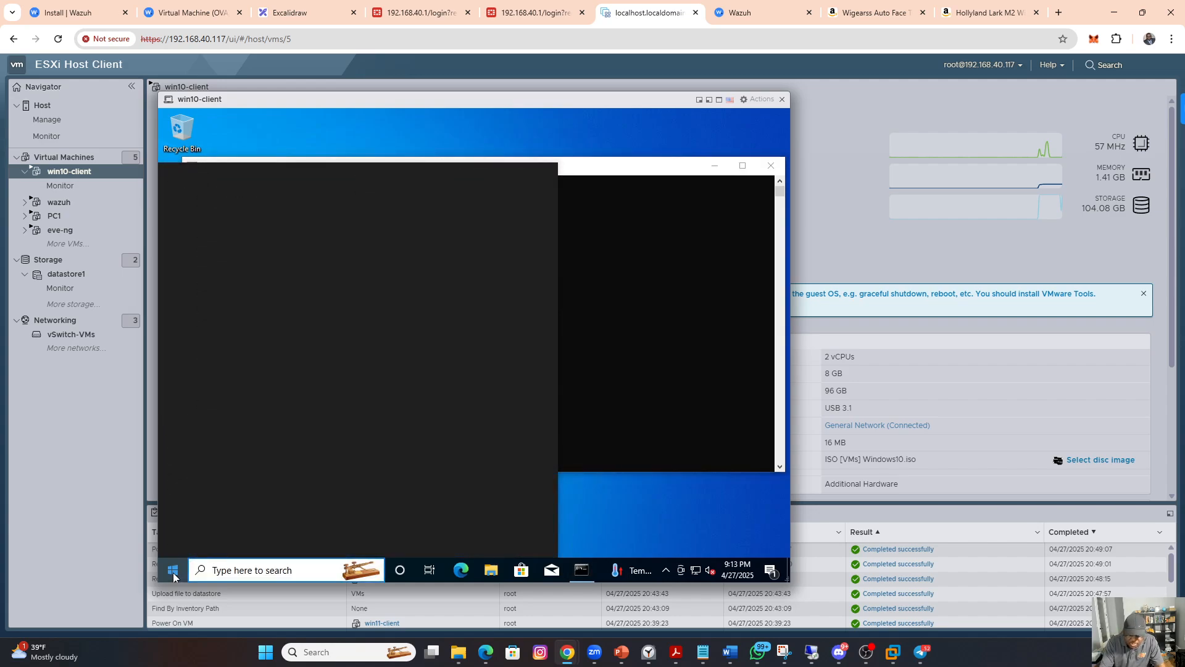
{"action": "type", "text": "powers"}
{"action": "type", "text": "he"}
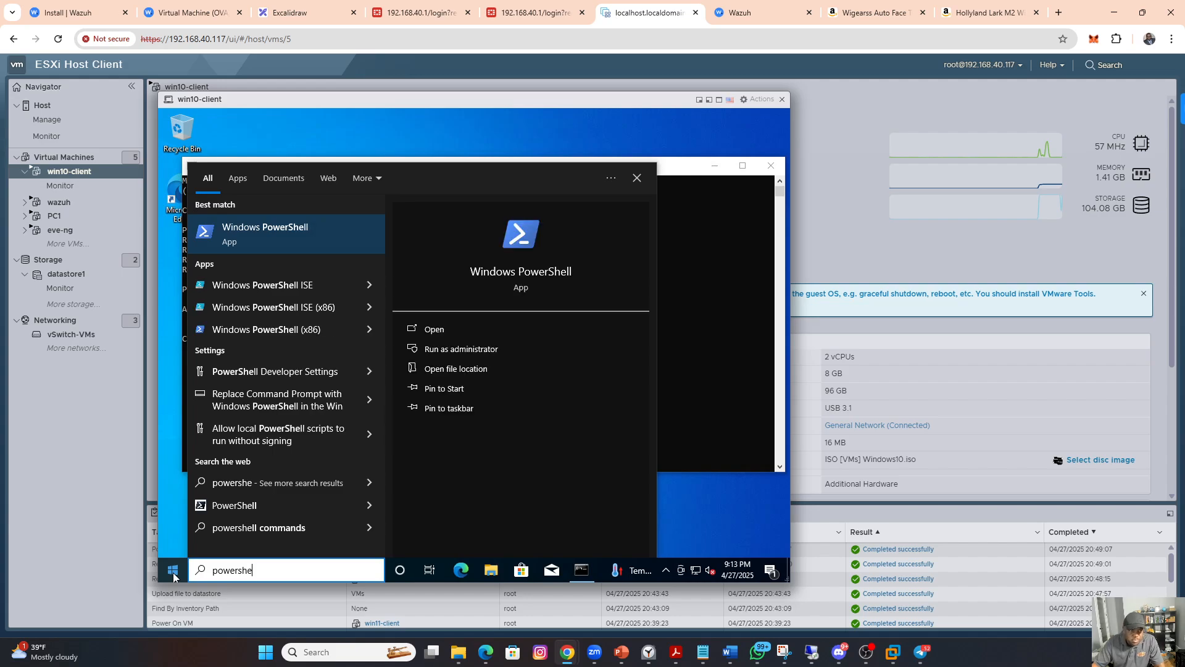
{"action": "left_click", "coordinate": [466, 351]}
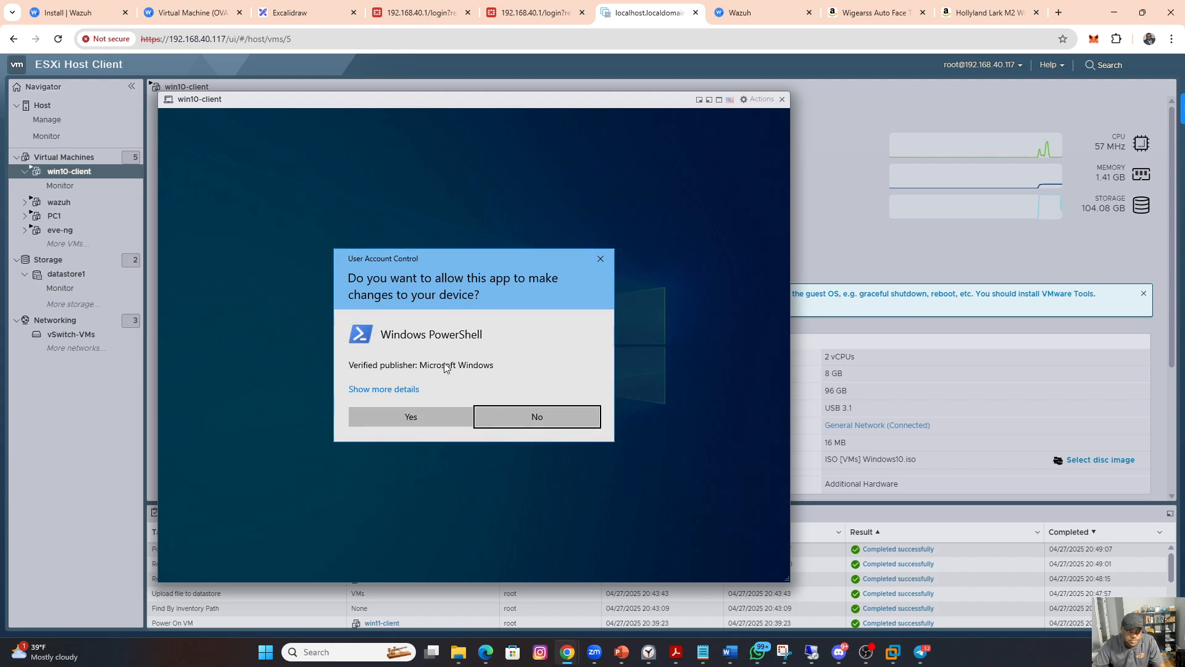
{"action": "left_click", "coordinate": [395, 415]}
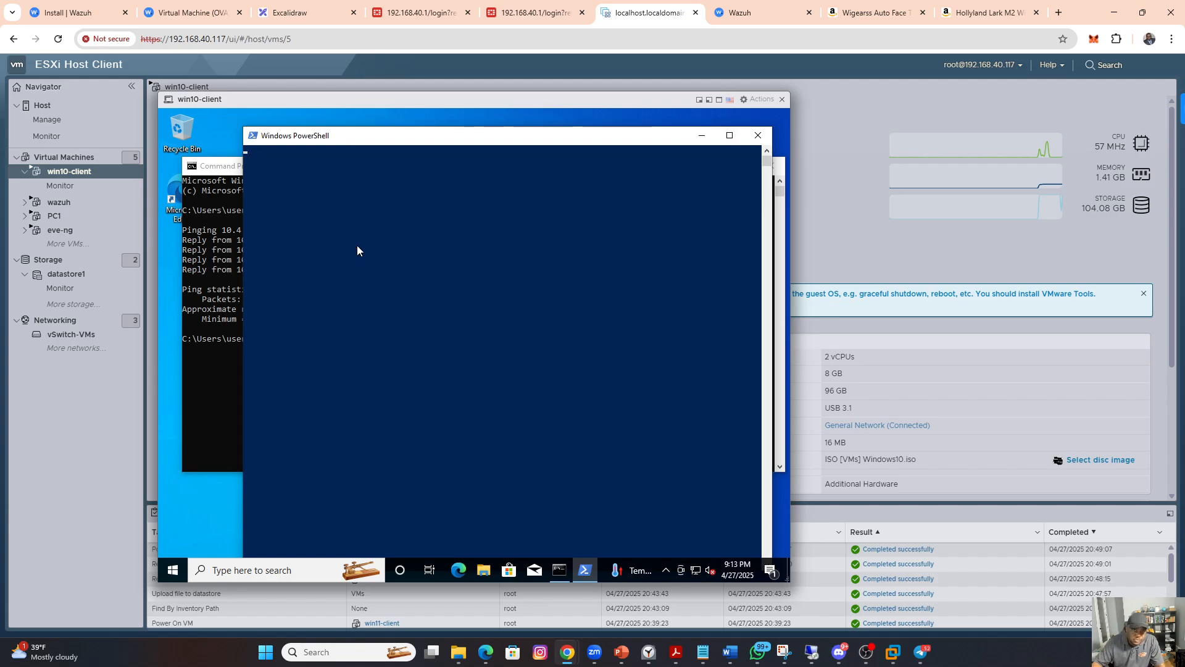
Step: Copy the agent download and install command from Wazuh and try to paste it into the administrator PowerShell on win10-client
{"action": "left_click_drag", "start_coordinate": [409, 139], "coordinate": [386, 126]}
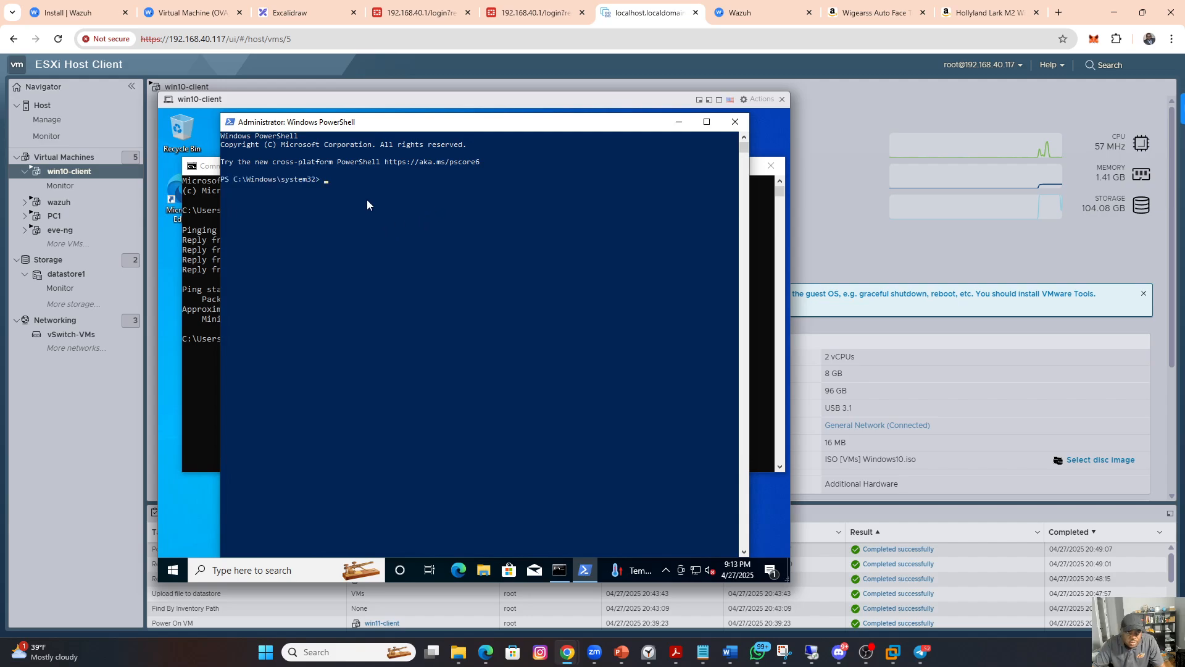
{"action": "key", "text": "Return"}
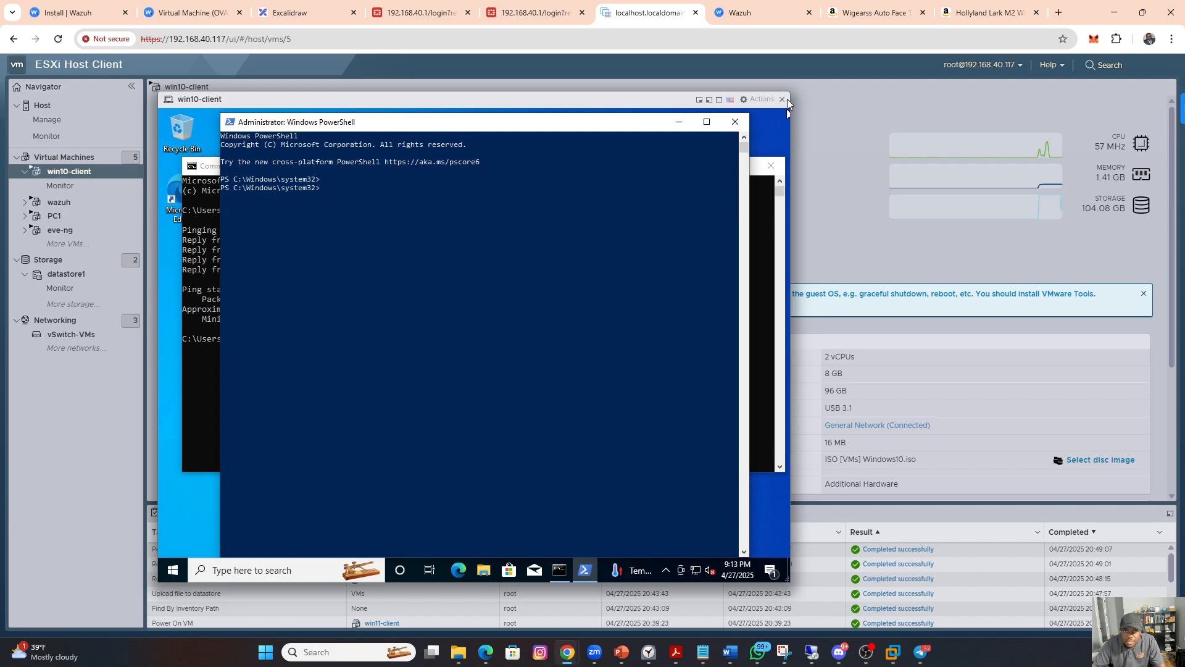
{"action": "left_click", "coordinate": [737, 12]}
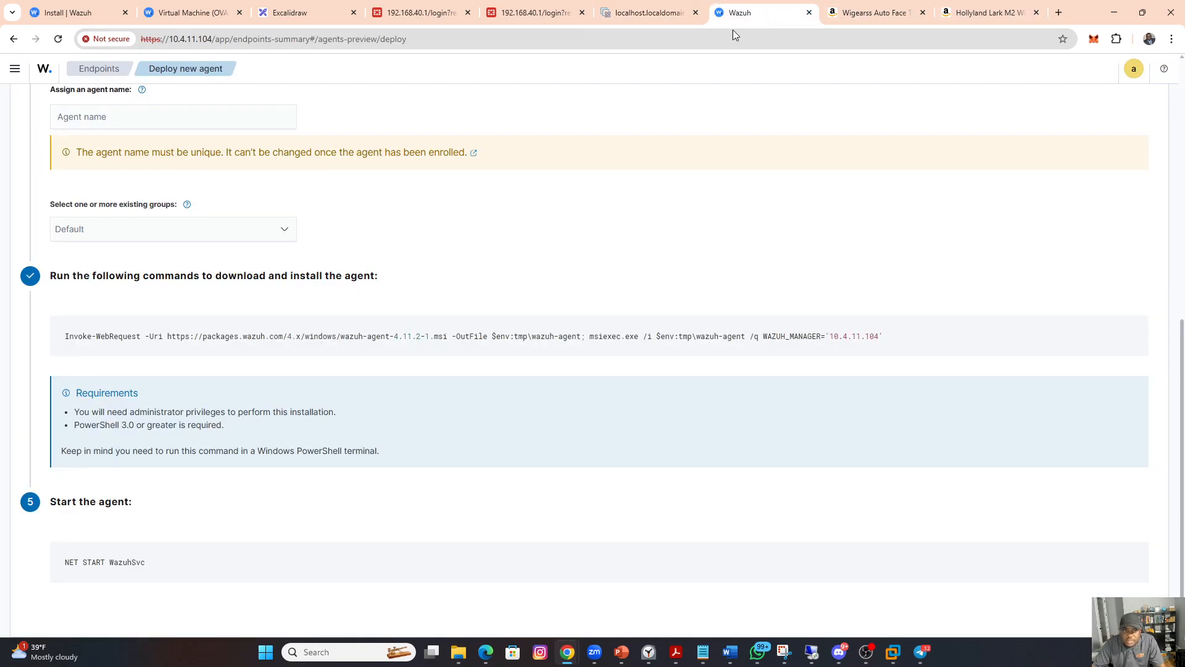
{"action": "left_click", "coordinate": [604, 342]}
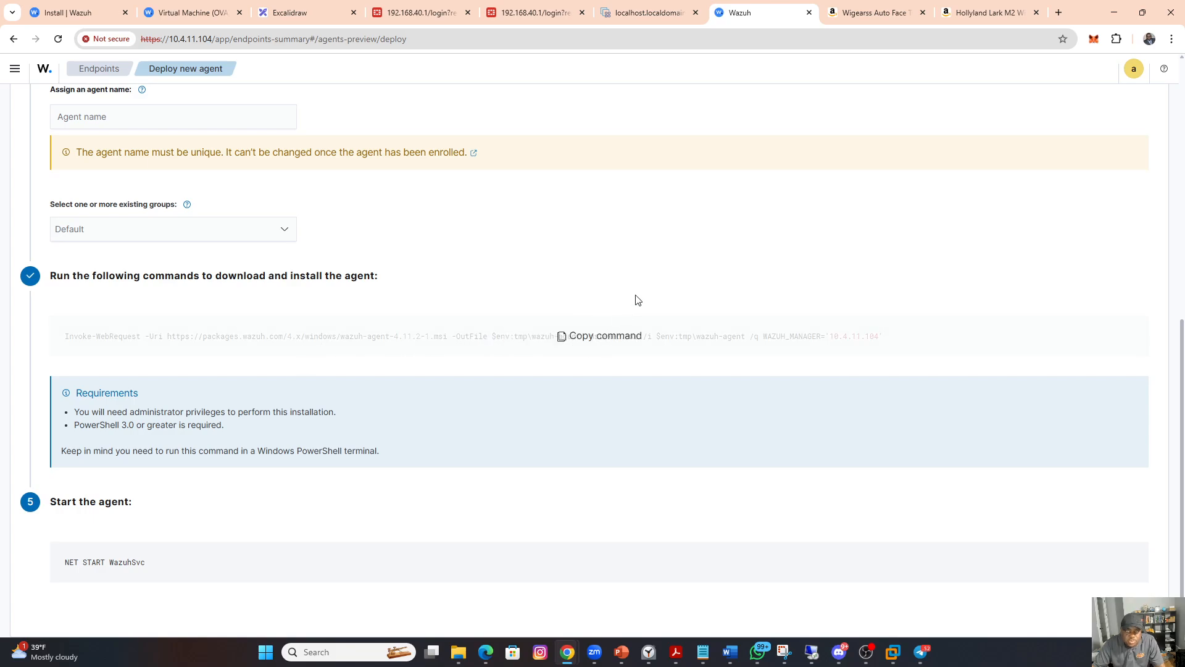
{"action": "left_click", "coordinate": [636, 17]}
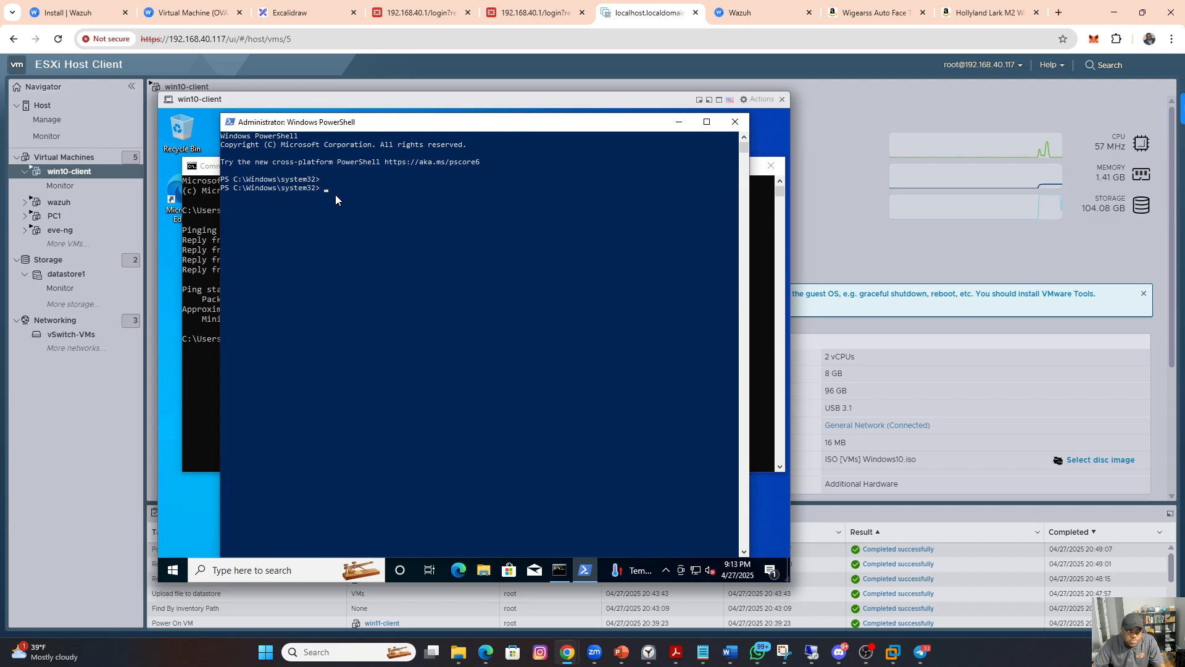
{"action": "right_click", "coordinate": [413, 126]}
{"action": "mouse_move", "coordinate": [457, 221]}
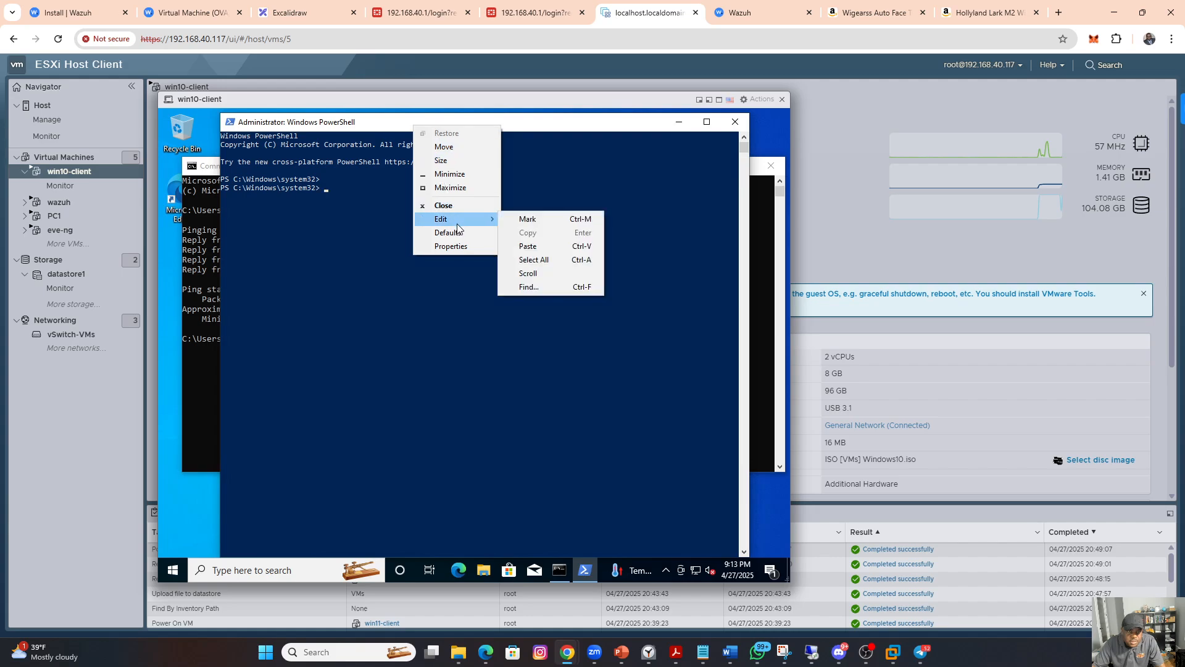
{"action": "left_click", "coordinate": [532, 249]}
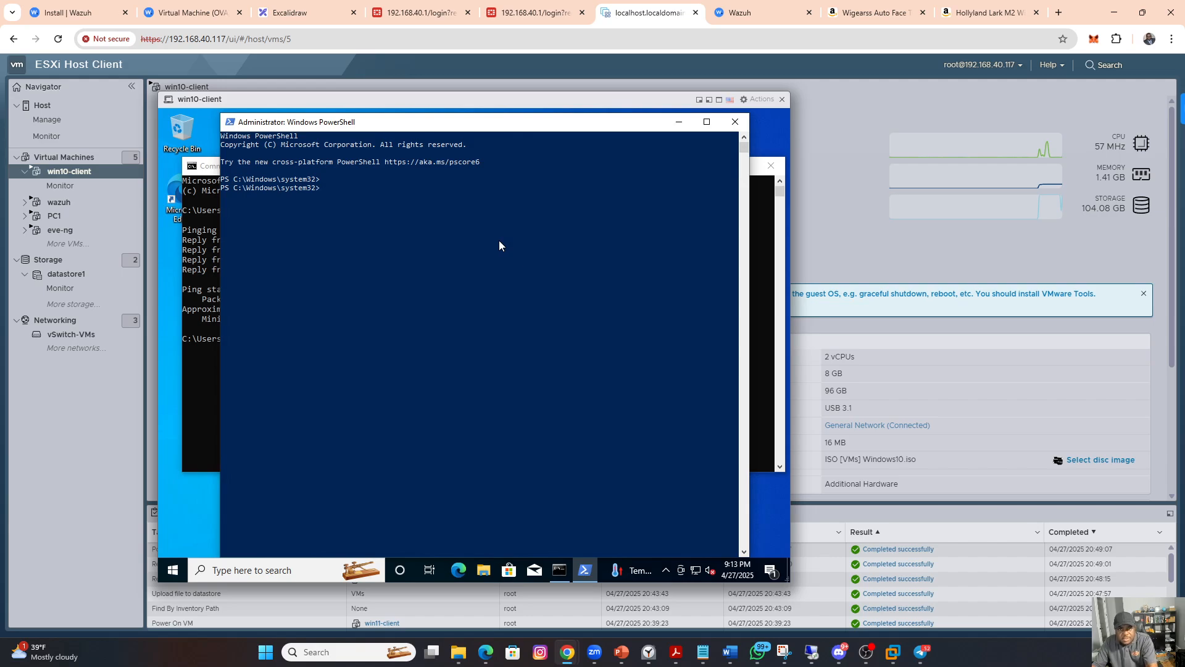
Step: Copy the Wazuh agent install command once more and retry pasting it into PowerShell on win10-client
{"action": "left_click", "coordinate": [747, 12]}
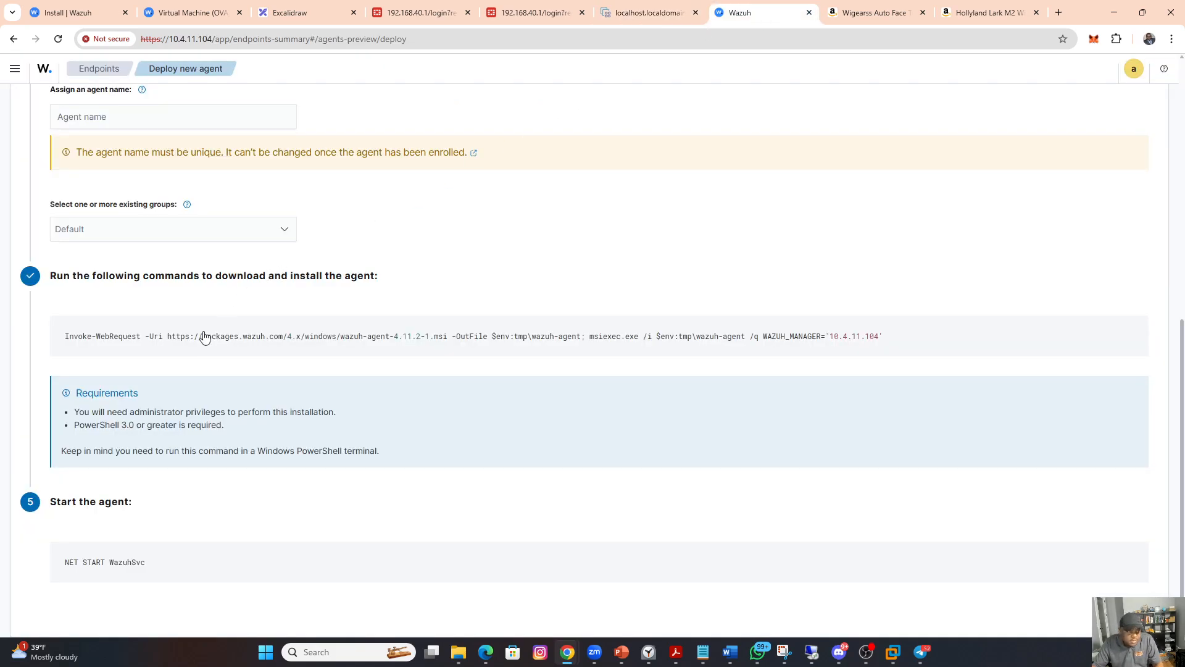
{"action": "mouse_move", "coordinate": [518, 351]}
{"action": "left_click", "coordinate": [570, 338]}
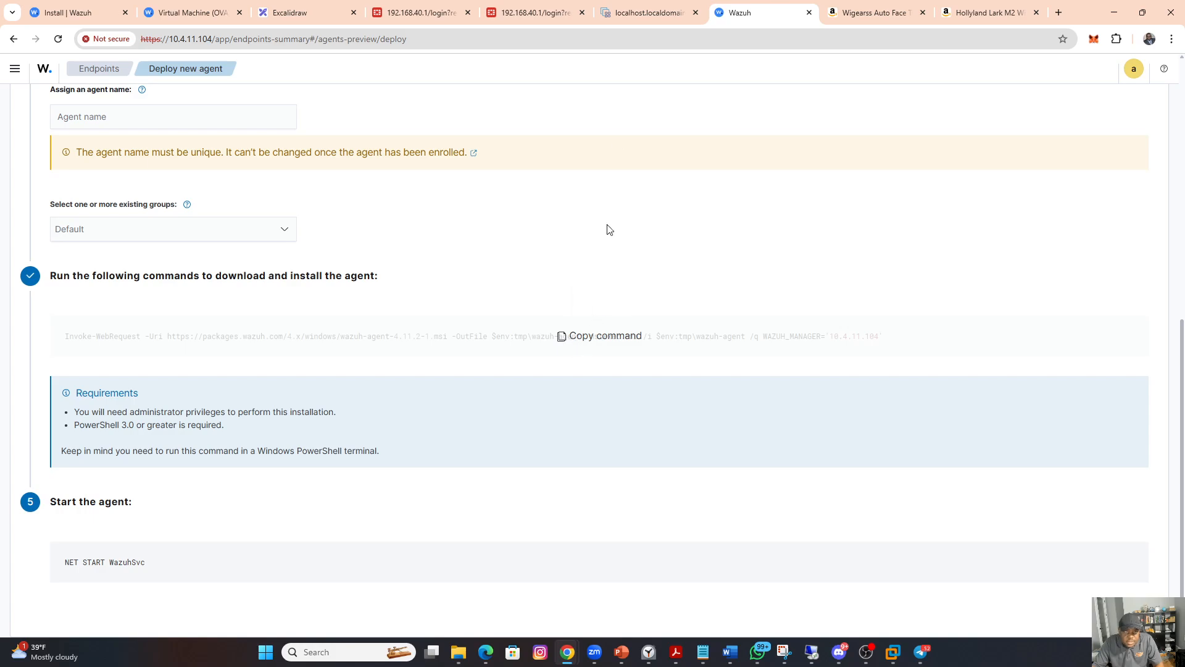
{"action": "left_click", "coordinate": [627, 12]}
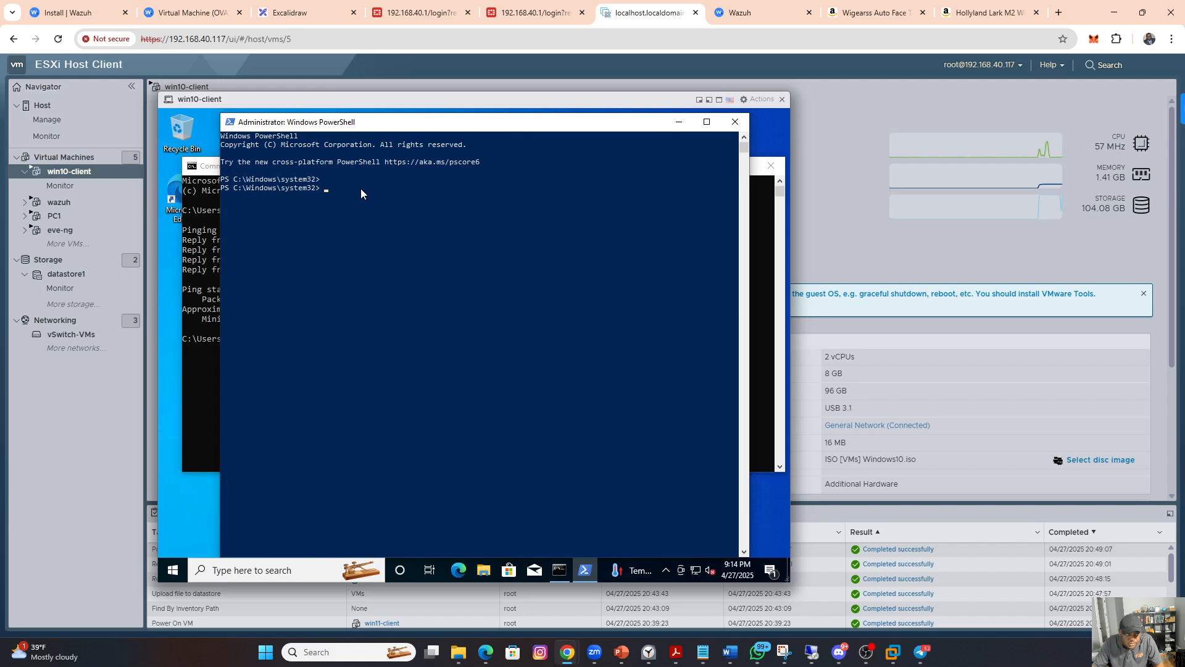
{"action": "right_click", "coordinate": [416, 122]}
{"action": "mouse_move", "coordinate": [467, 215]}
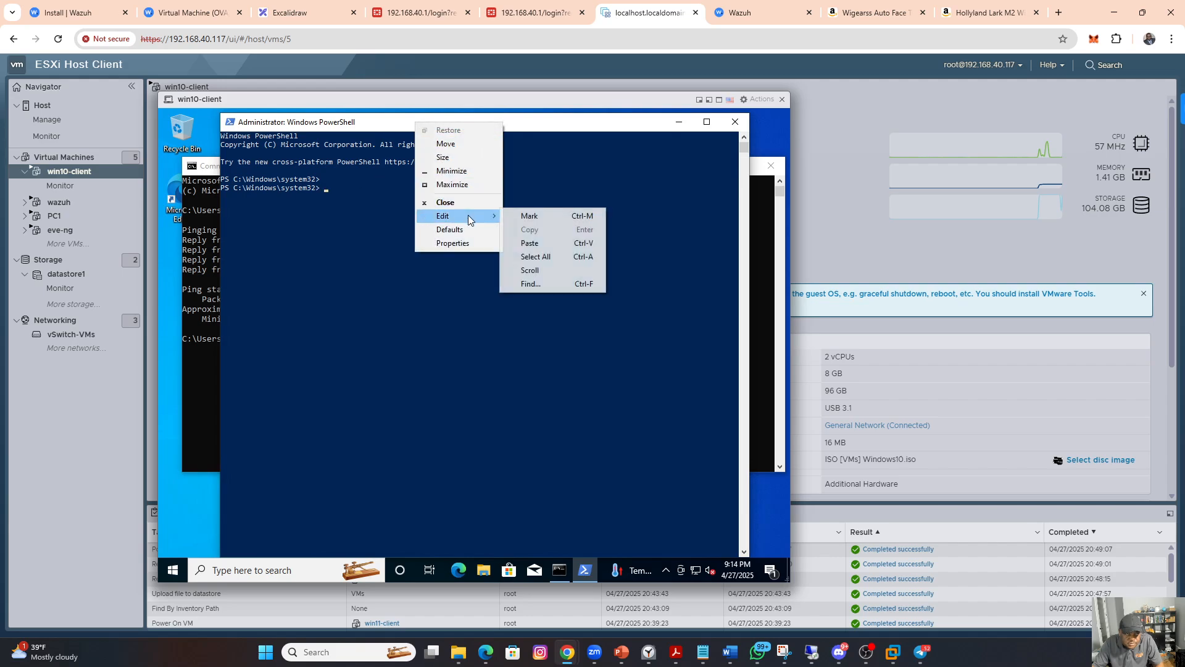
{"action": "left_click", "coordinate": [542, 242]}
{"action": "left_click", "coordinate": [542, 242]}
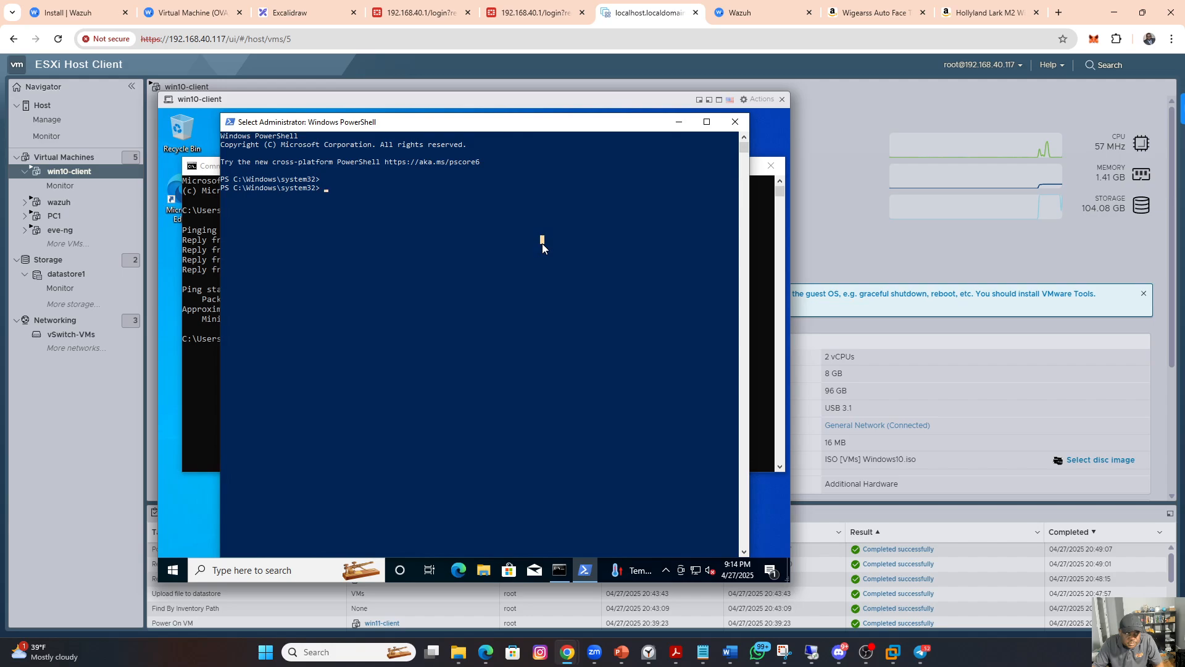
Step: Close PowerShell and the Command Prompt on win10-client, and close and reopen the virtual machine's console
{"action": "left_click", "coordinate": [733, 125]}
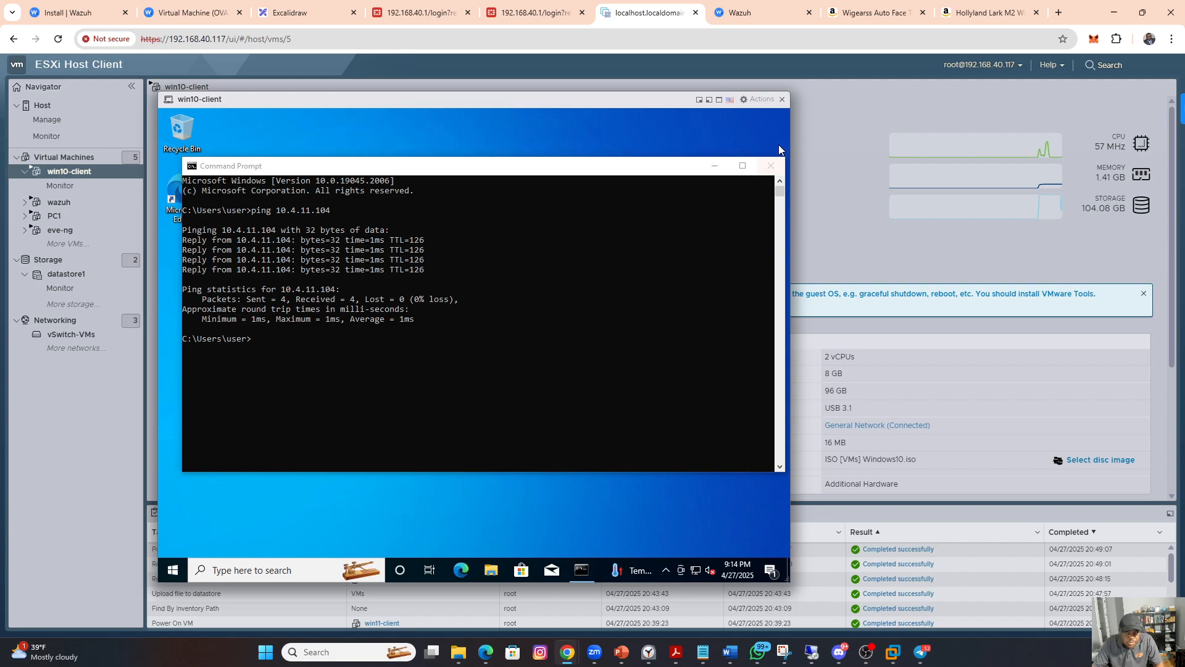
{"action": "left_click", "coordinate": [769, 166]}
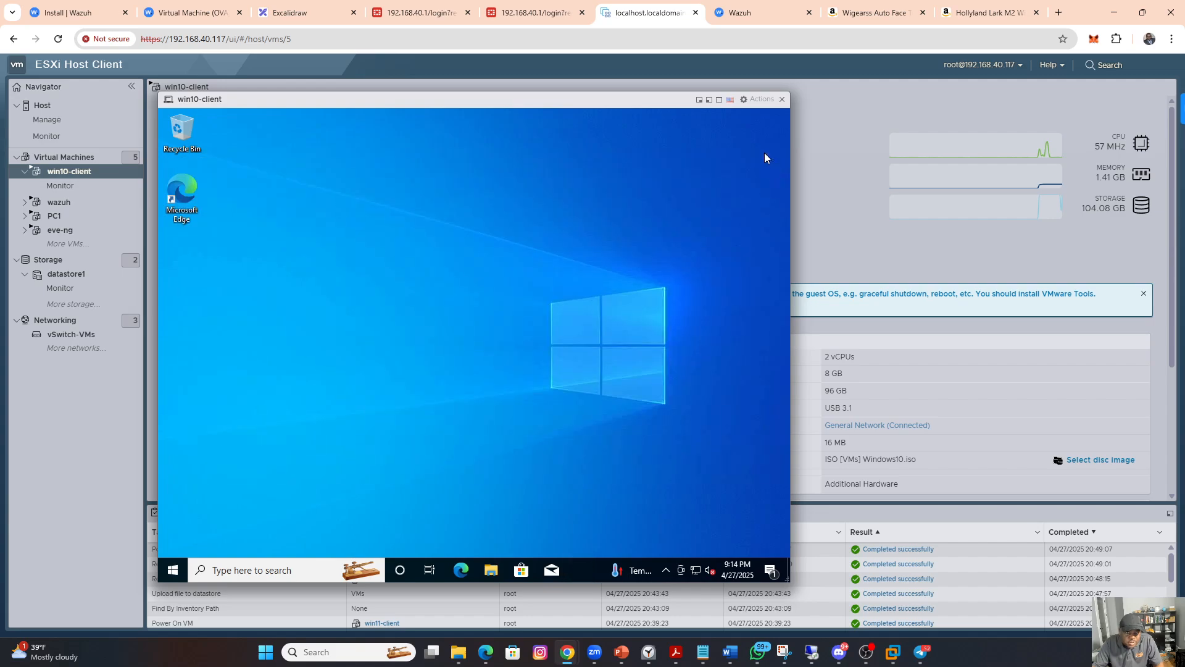
{"action": "left_click", "coordinate": [782, 100]}
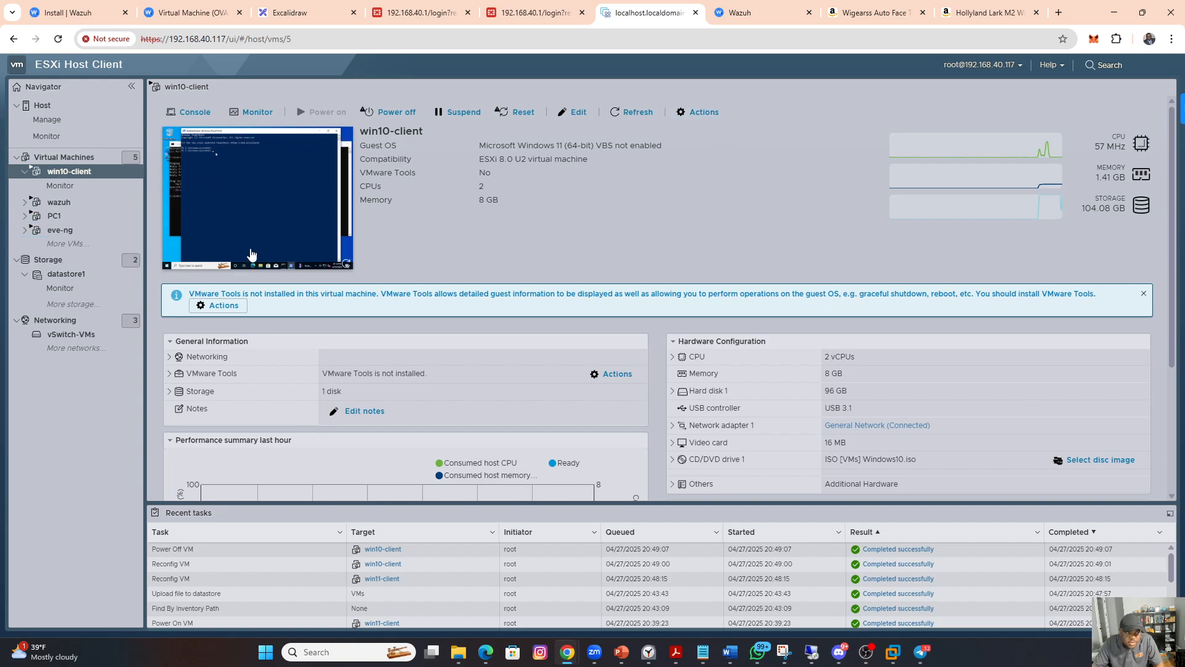
{"action": "left_click", "coordinate": [229, 187]}
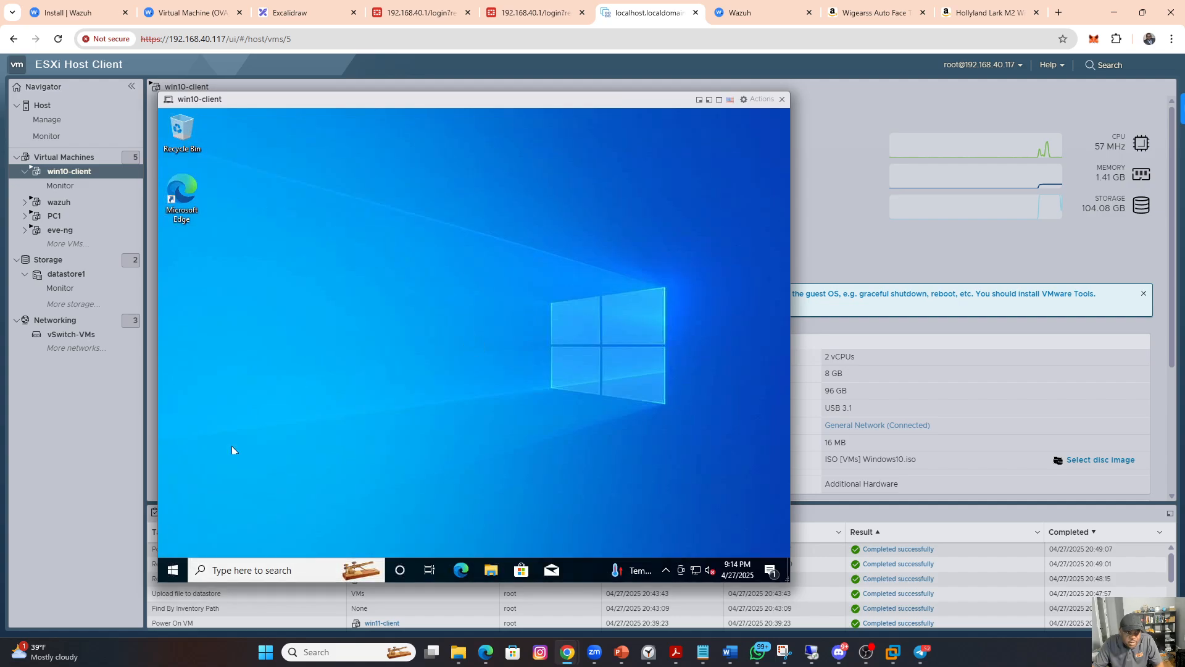
Step: Search for the Remote desktop settings on win10-client, enable Remote Desktop and review its connection options
{"action": "left_click", "coordinate": [173, 570]}
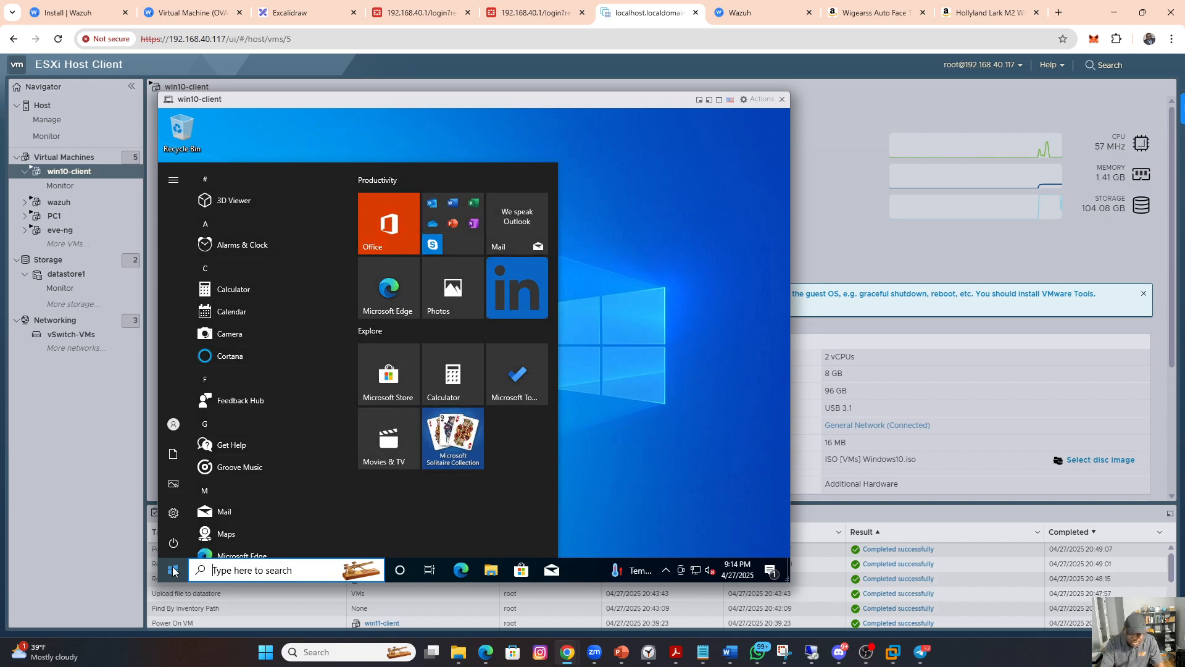
{"action": "type", "text": "re"}
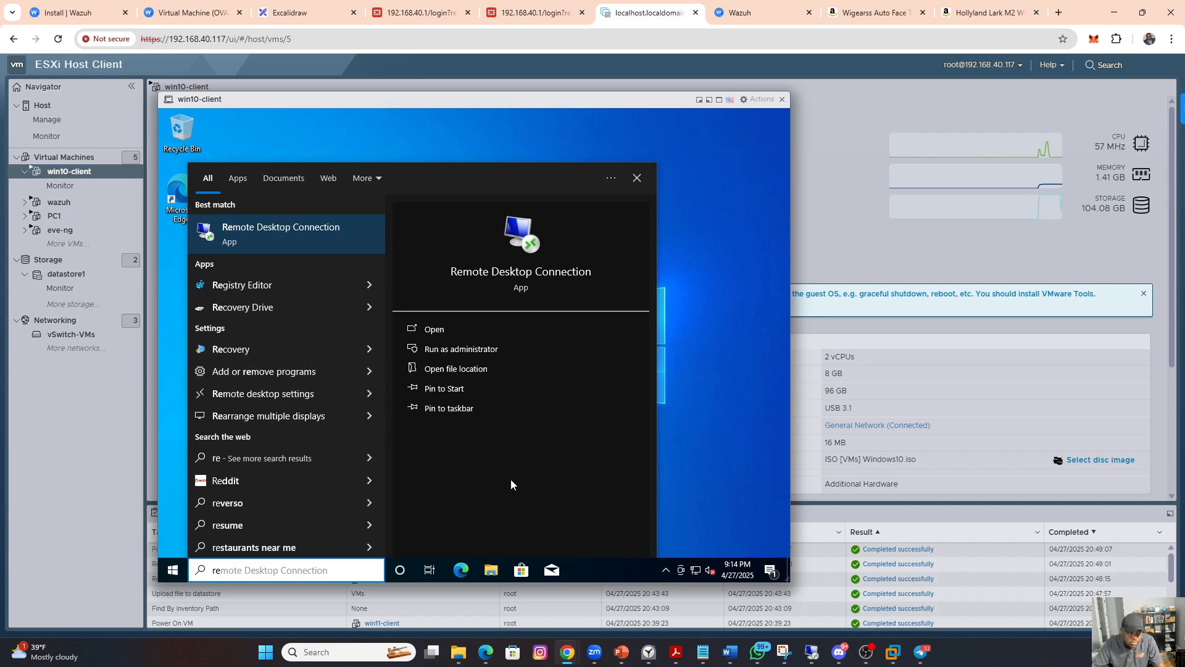
{"action": "left_click", "coordinate": [279, 398]}
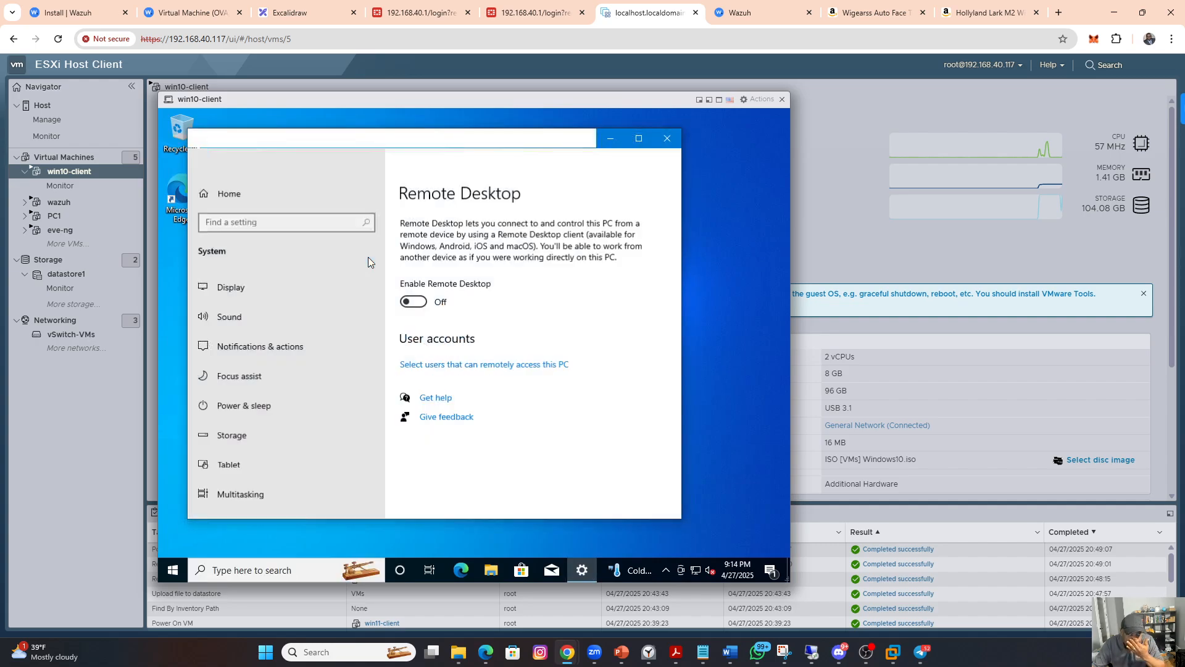
{"action": "left_click", "coordinate": [416, 280]}
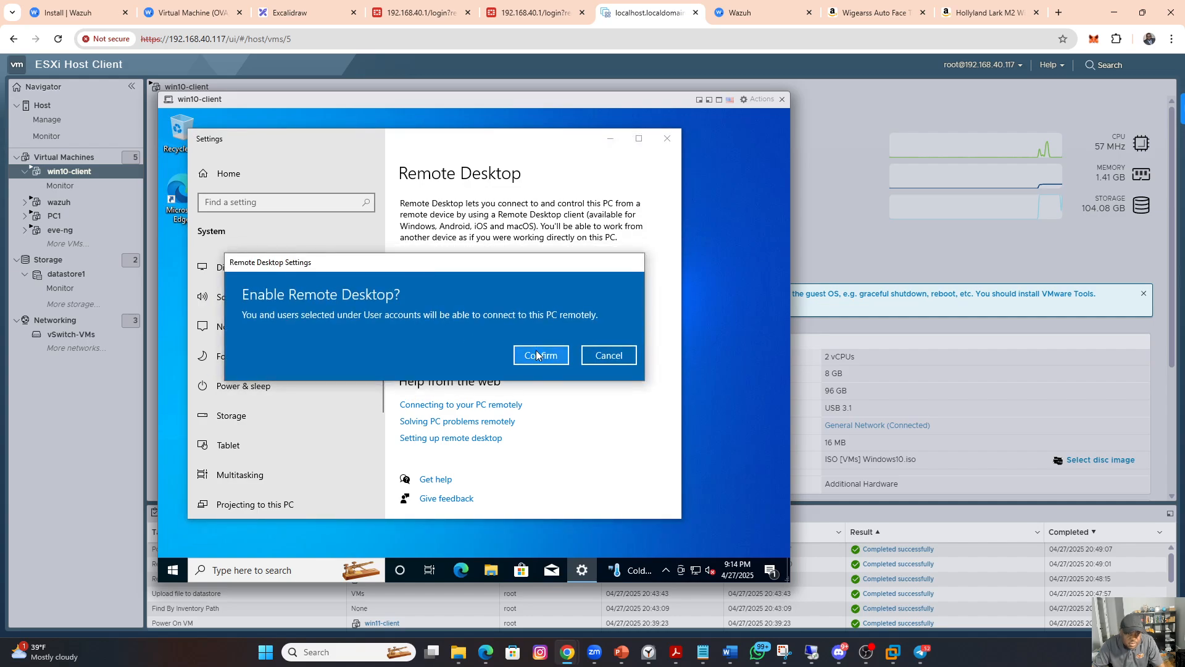
{"action": "left_click", "coordinate": [536, 355]}
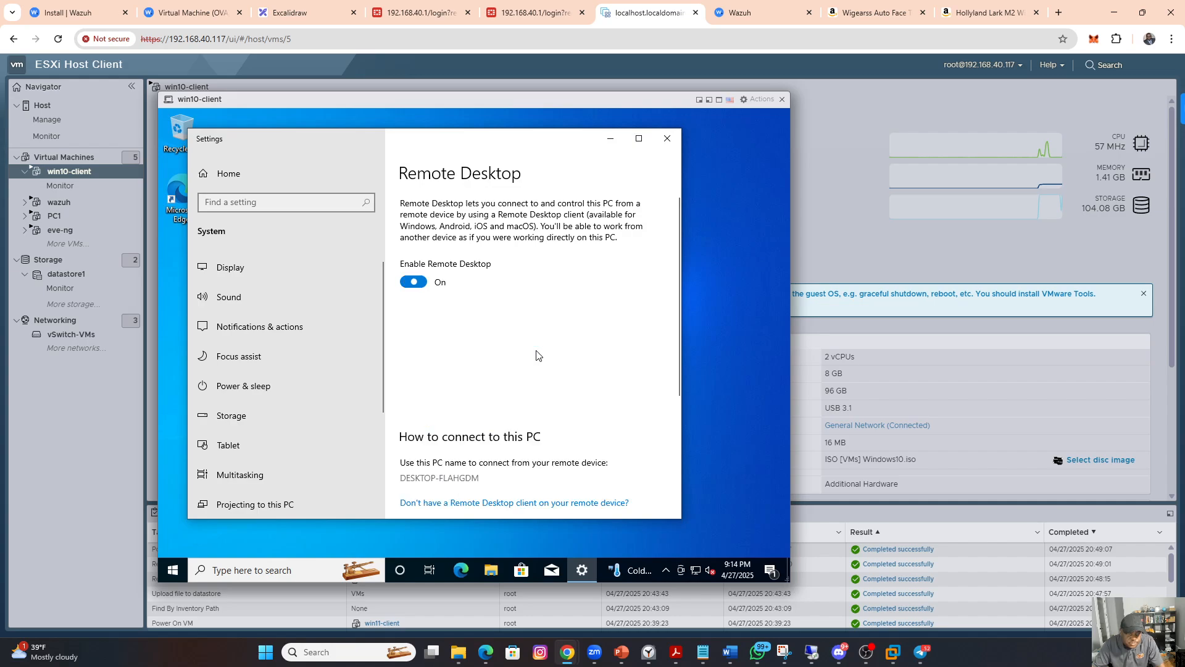
{"action": "scroll", "coordinate": [589, 398], "scroll_direction": "down", "scroll_amount": 5}
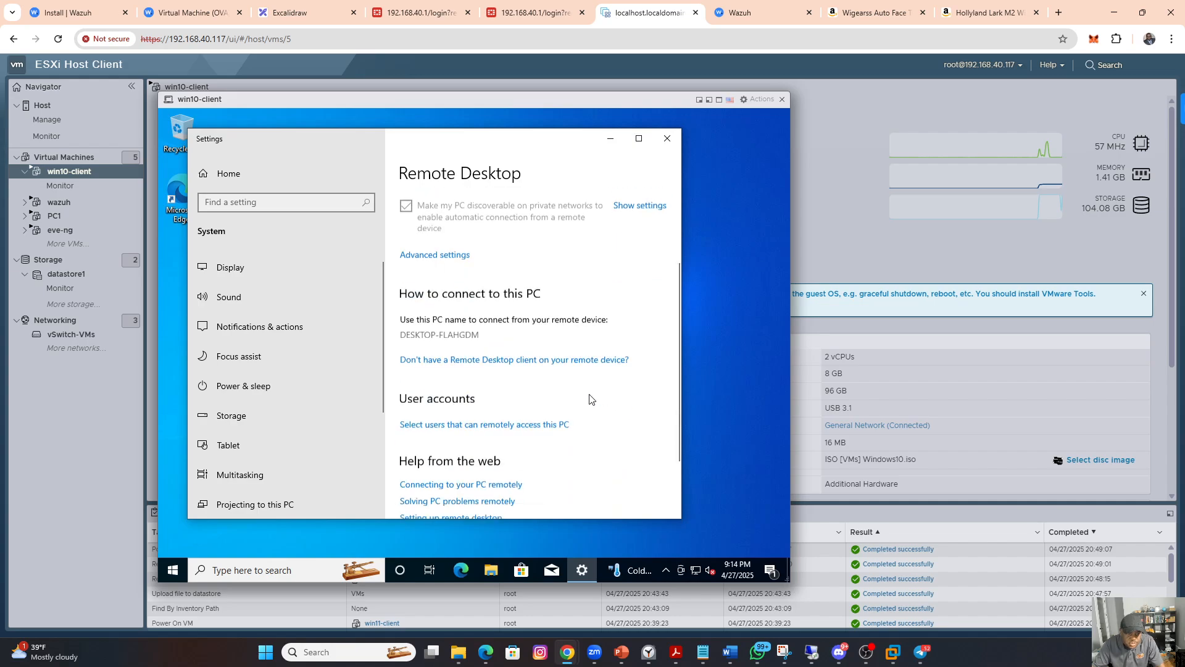
{"action": "scroll", "coordinate": [590, 399], "scroll_direction": "up", "scroll_amount": 2}
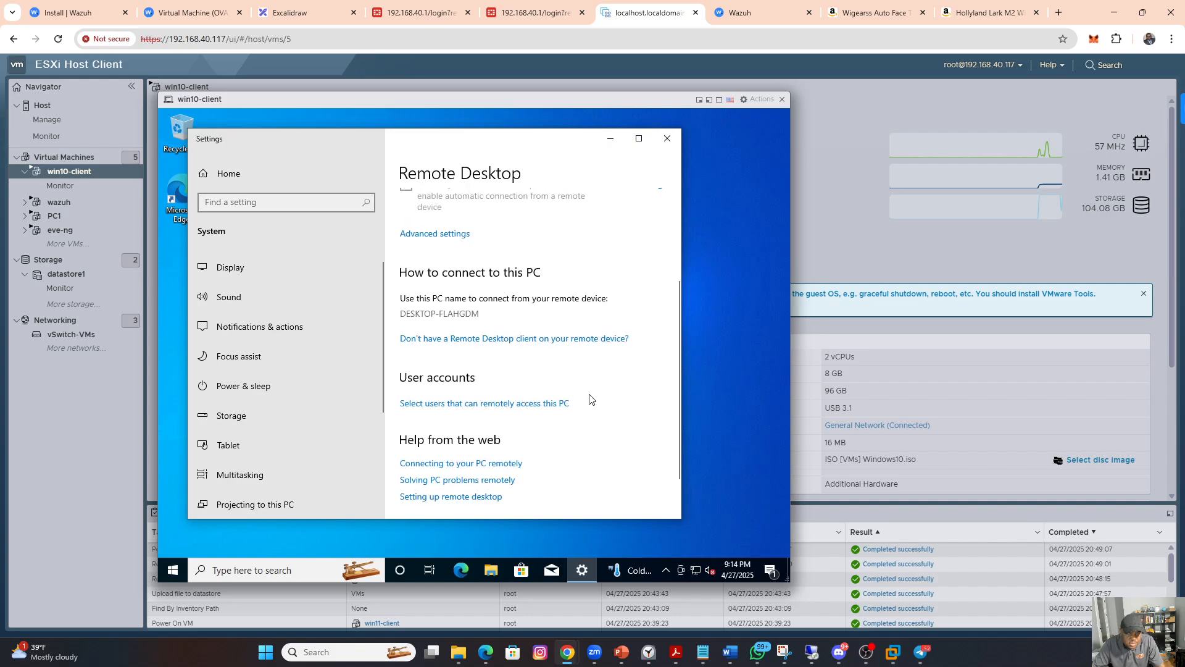
{"action": "scroll", "coordinate": [589, 398], "scroll_direction": "up", "scroll_amount": 2}
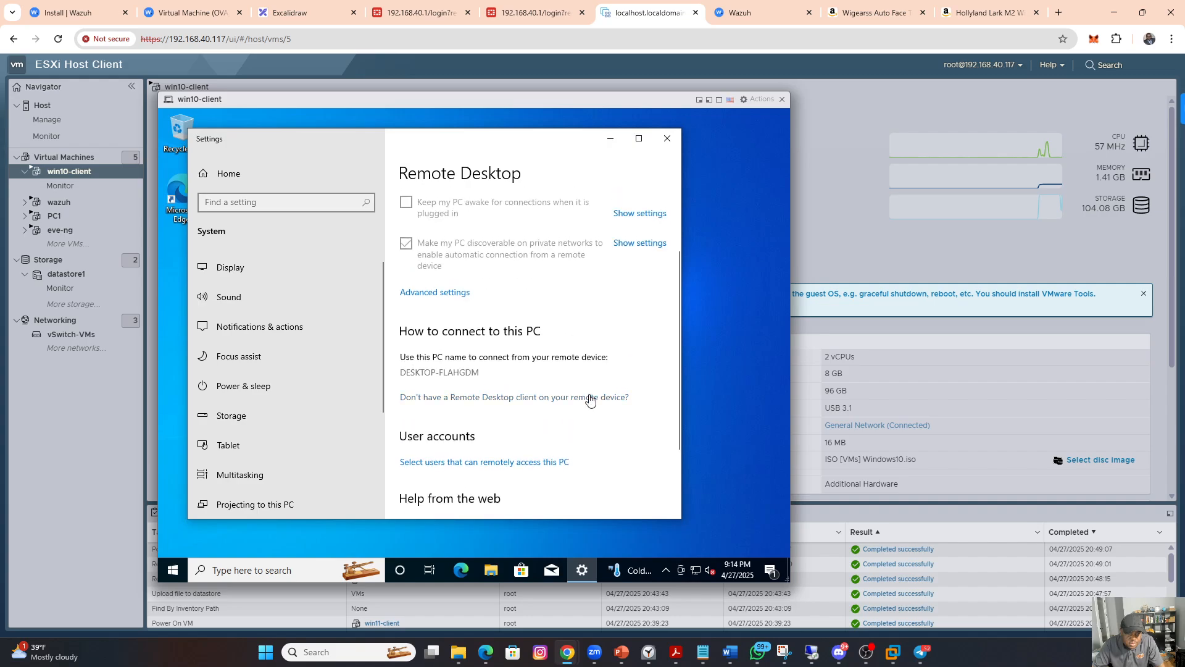
{"action": "scroll", "coordinate": [589, 399], "scroll_direction": "down", "scroll_amount": 2}
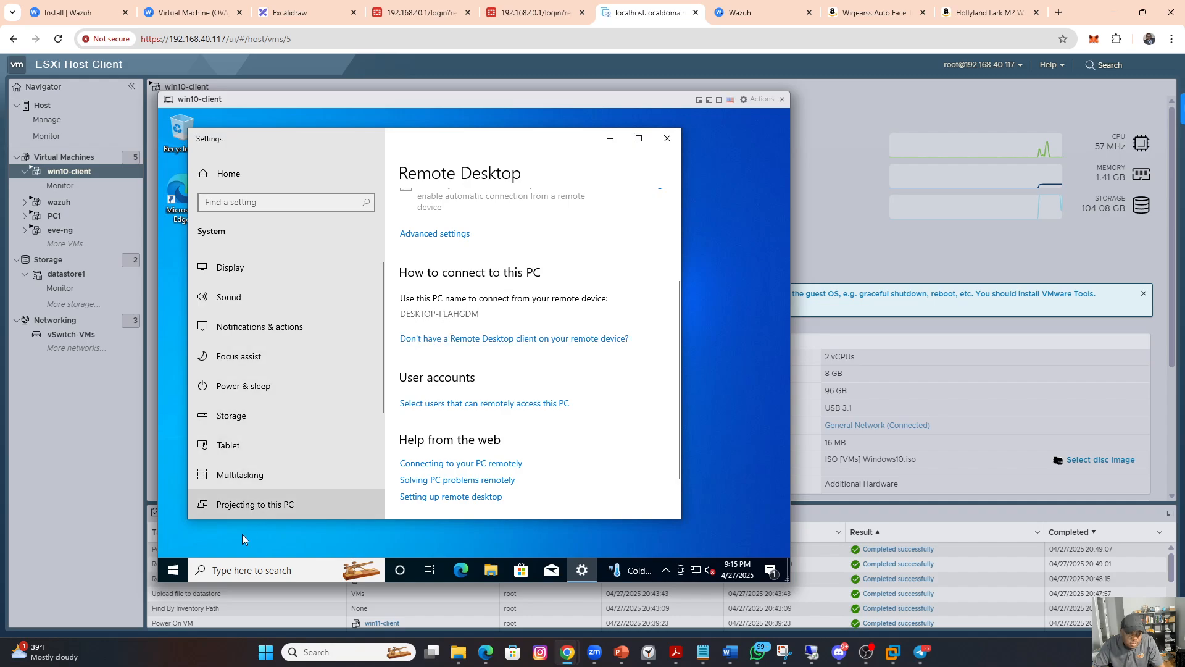
Step: Open the system's About settings on win10-client and rename the PC to client-pc
{"action": "left_click", "coordinate": [174, 573]}
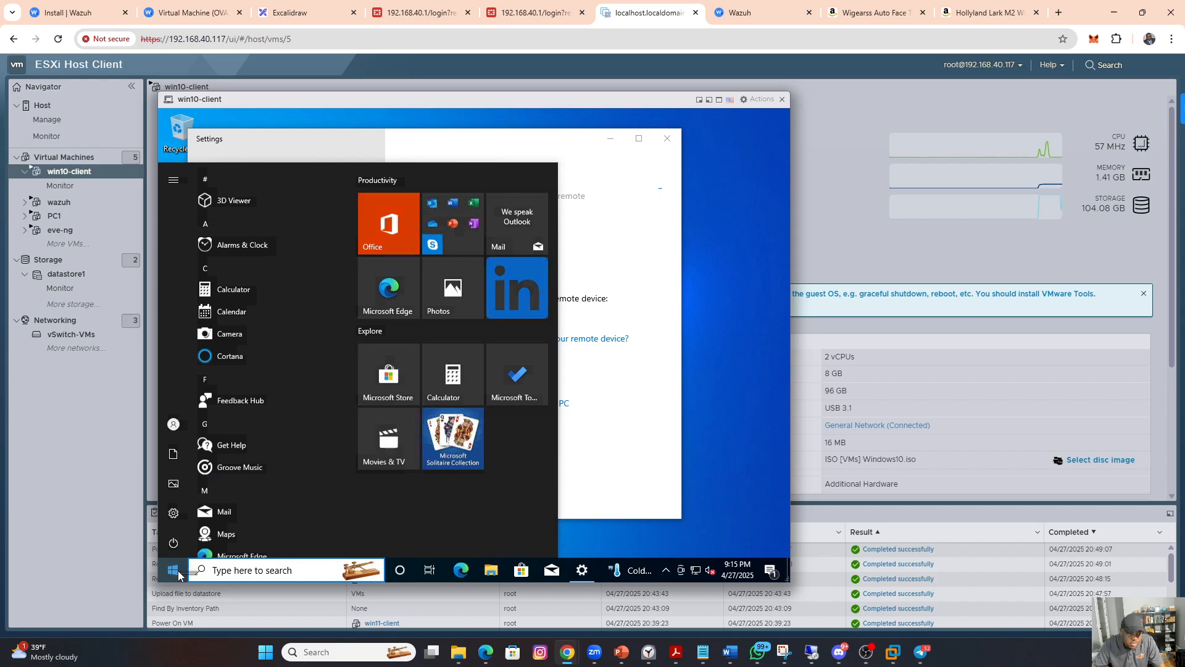
{"action": "right_click", "coordinate": [175, 573]}
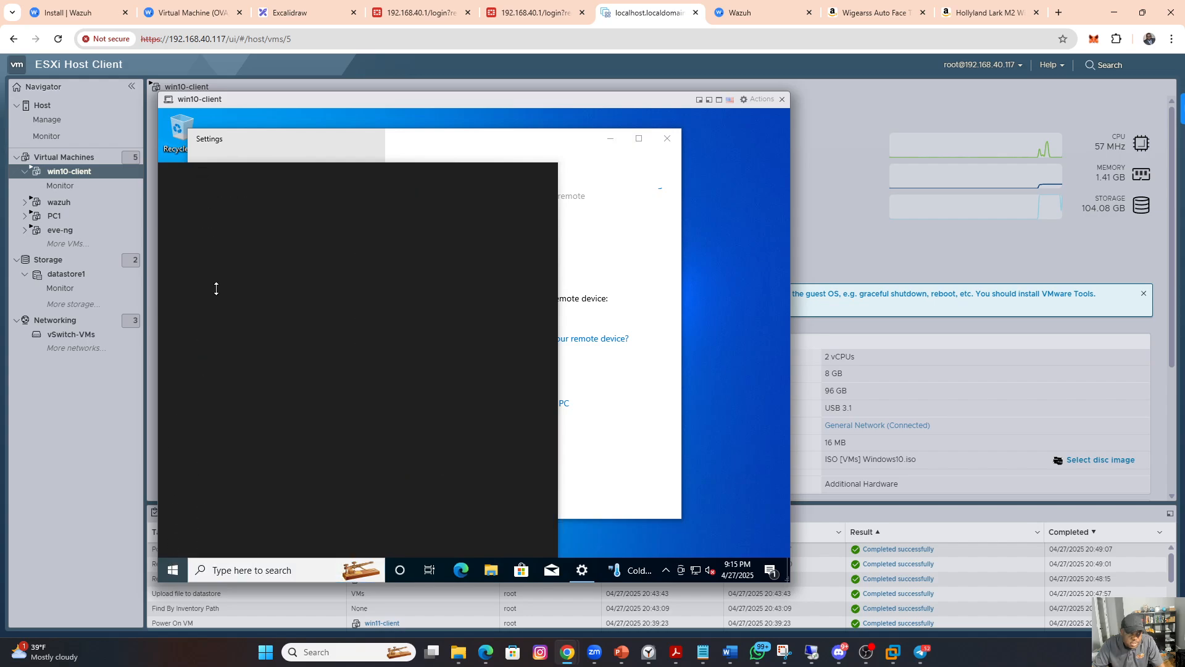
{"action": "left_click", "coordinate": [217, 289]}
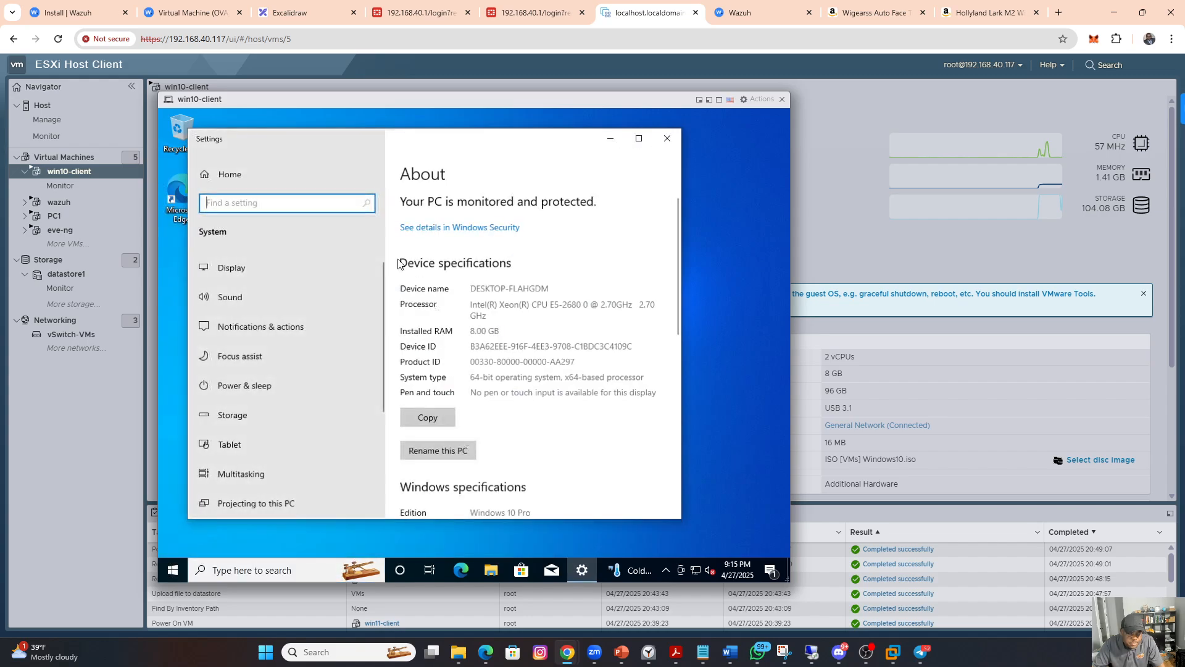
{"action": "left_click", "coordinate": [439, 454]}
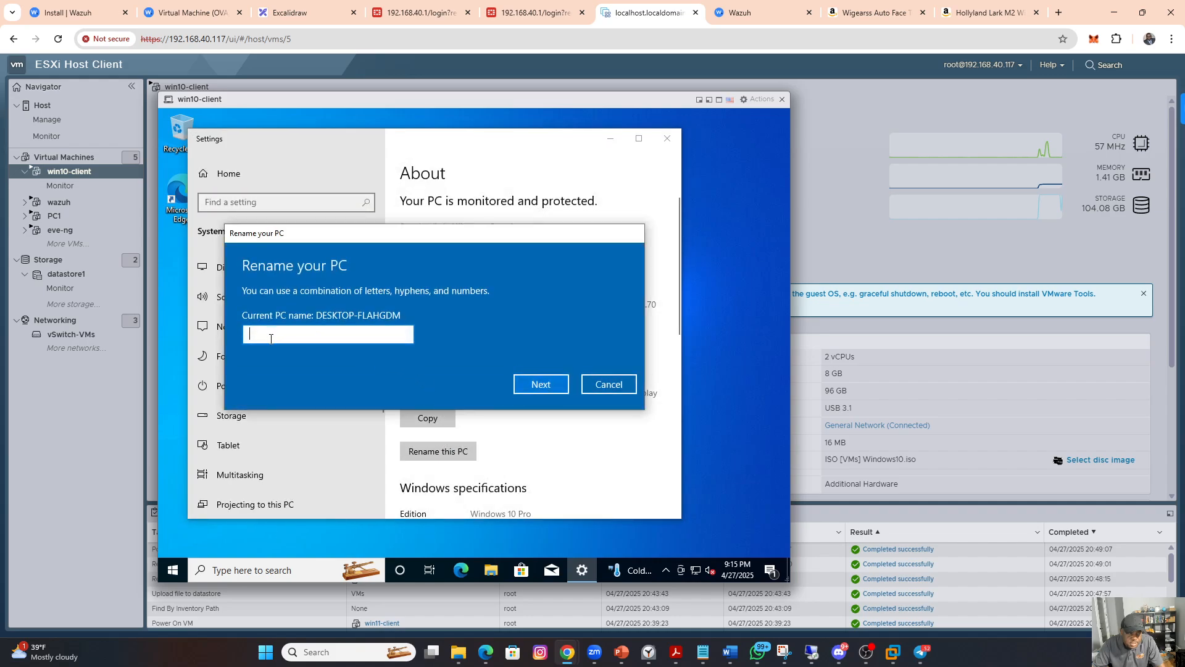
{"action": "type", "text": "window"}
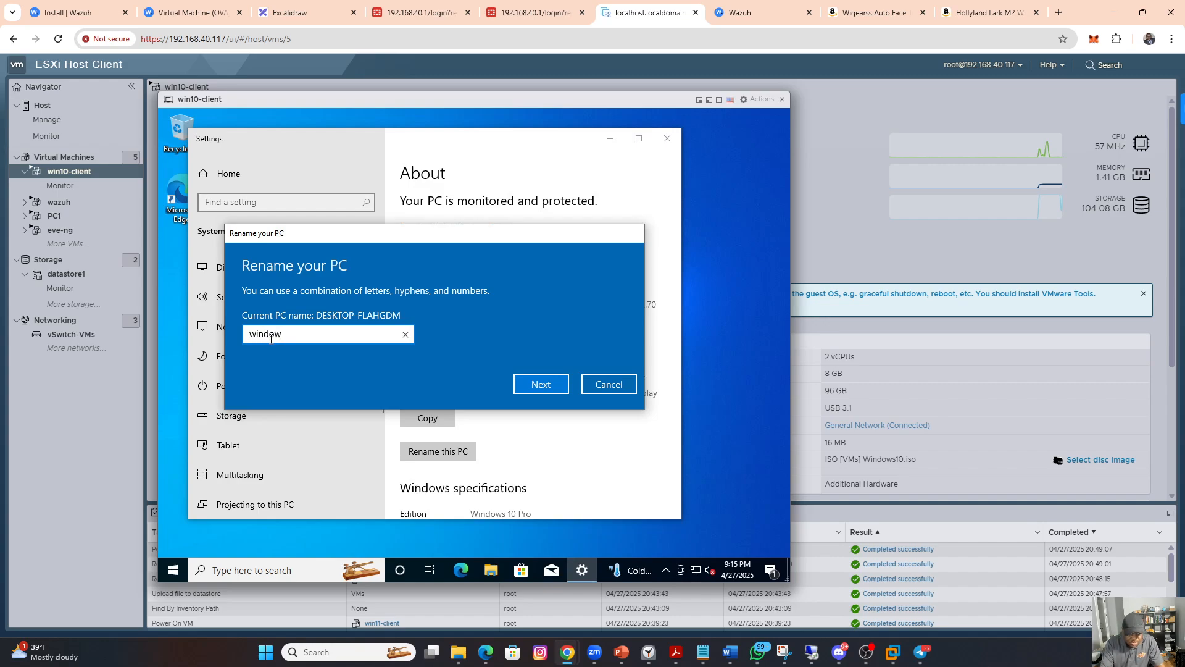
{"action": "type", "text": "s-cli"}
{"action": "key", "text": "BackSpace"}
{"action": "key", "text": "BackSpace"}
{"action": "key", "text": "BackSpace"}
{"action": "type", "text": "client-pc"}
{"action": "left_click", "coordinate": [551, 384]}
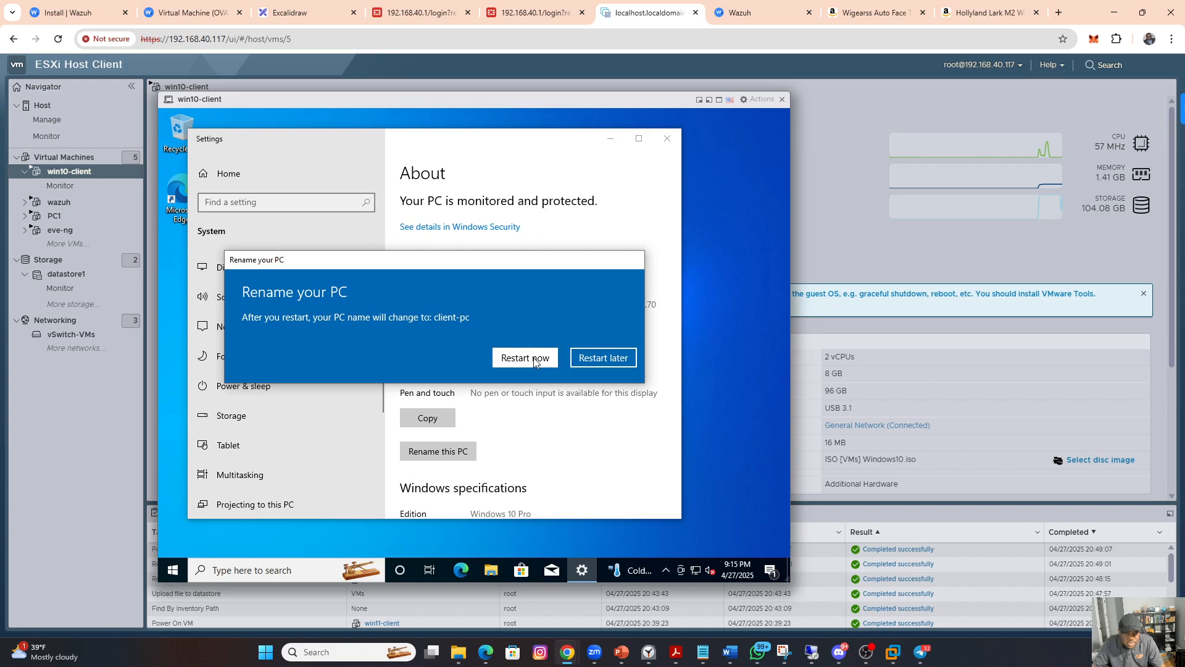
Step: Restart win10-client immediately to apply the new PC name, and close its console
{"action": "left_click", "coordinate": [535, 361]}
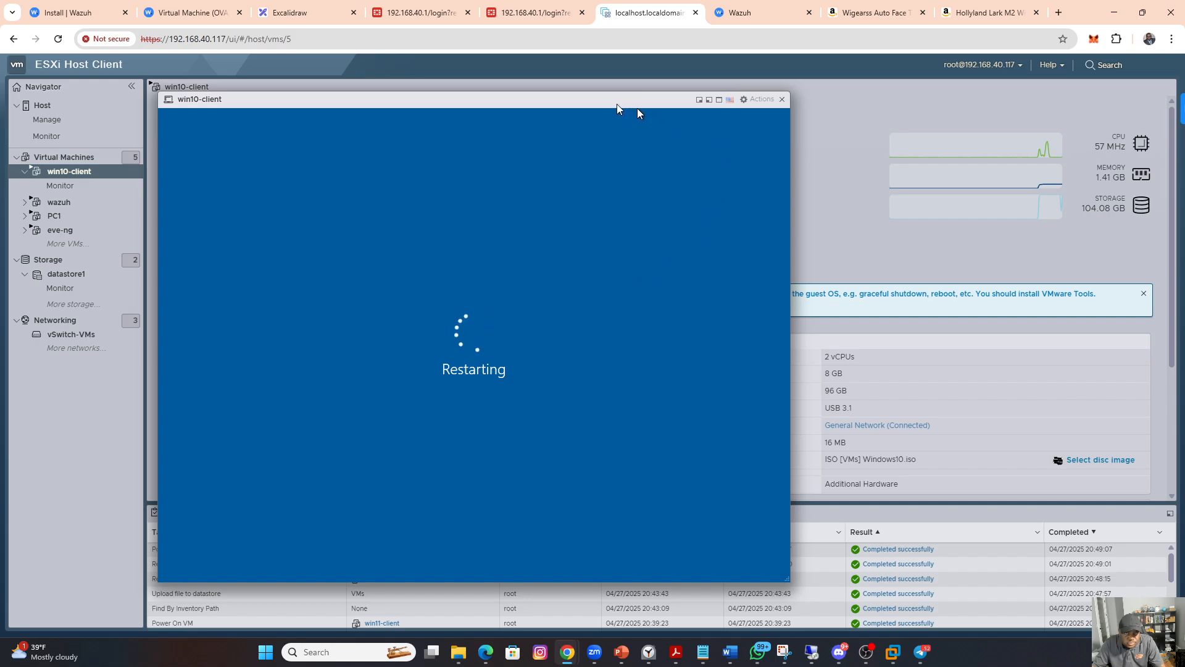
{"action": "left_click_drag", "start_coordinate": [636, 105], "coordinate": [537, 229]}
{"action": "left_click_drag", "start_coordinate": [839, 217], "coordinate": [842, 158]}
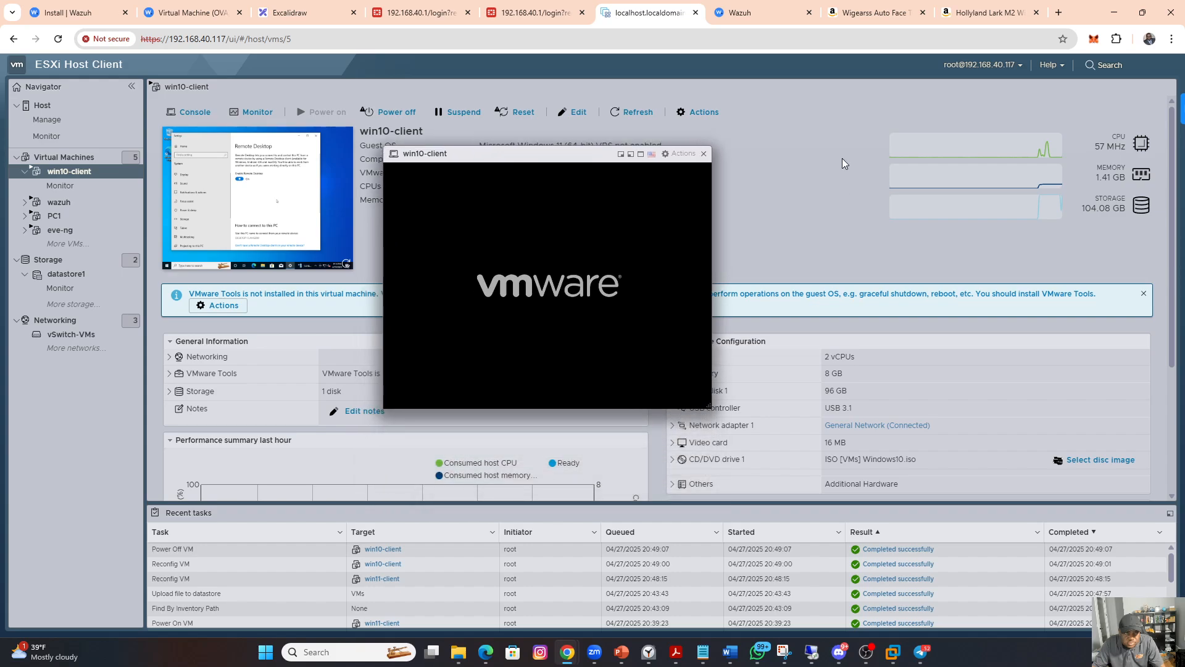
{"action": "left_click", "coordinate": [703, 154]}
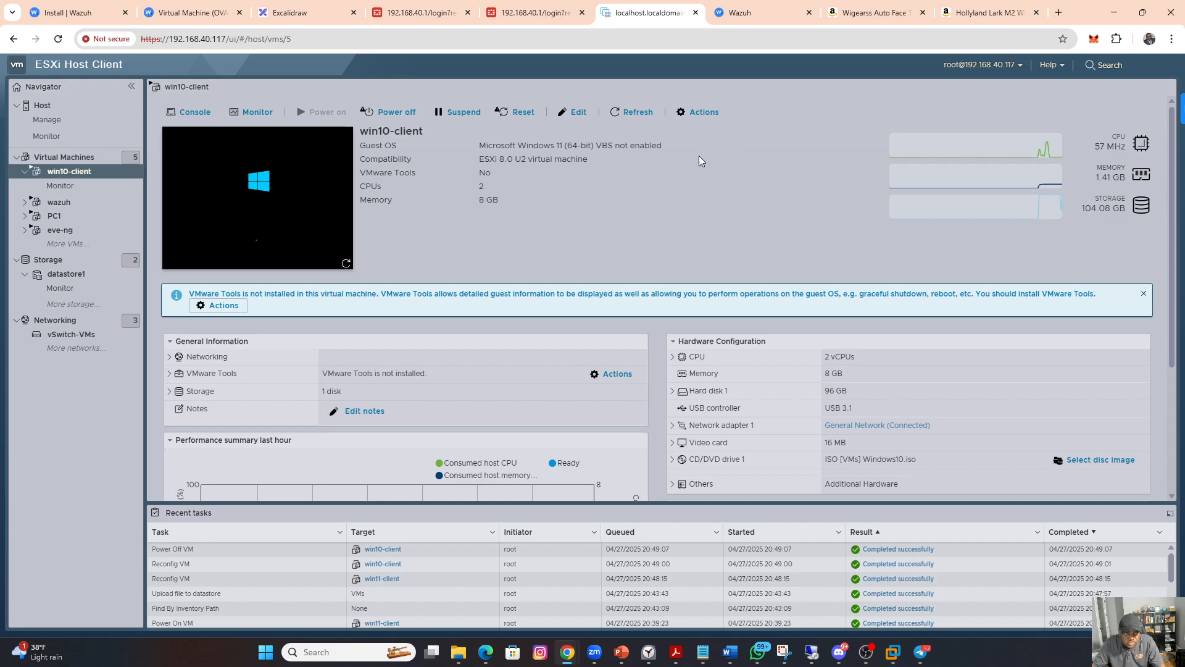
Step: Open Remote Desktop Connection on the host PC and expand win10-client's networking details in the ESXi Host Client
{"action": "left_click", "coordinate": [264, 655]}
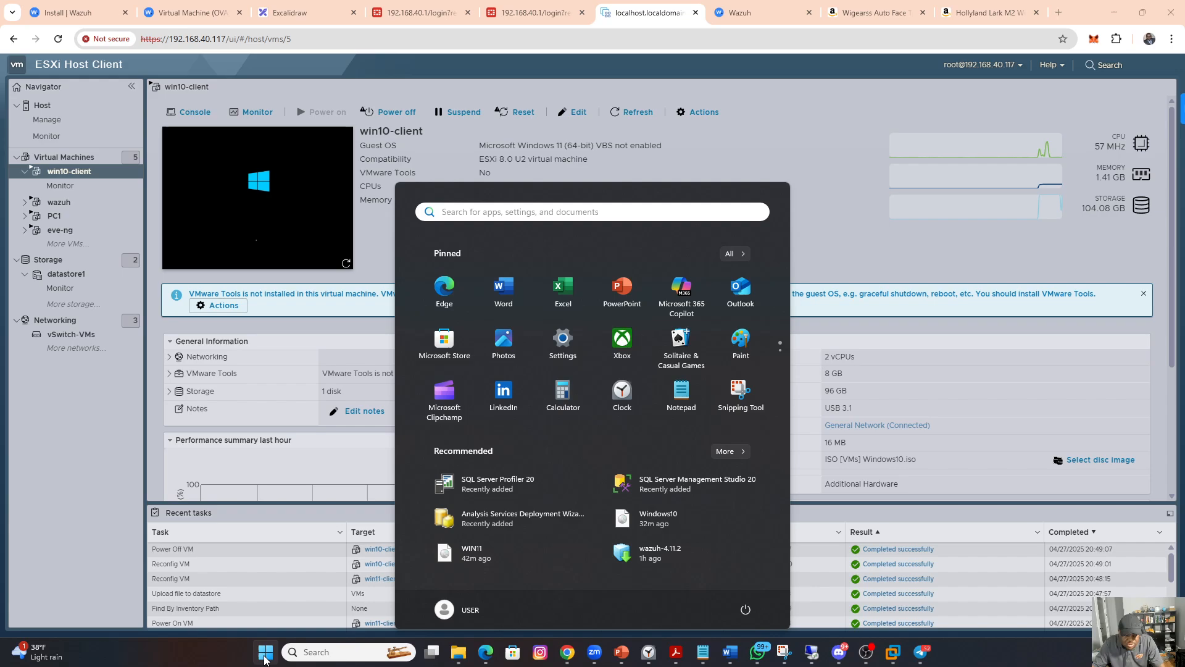
{"action": "type", "text": "rem"}
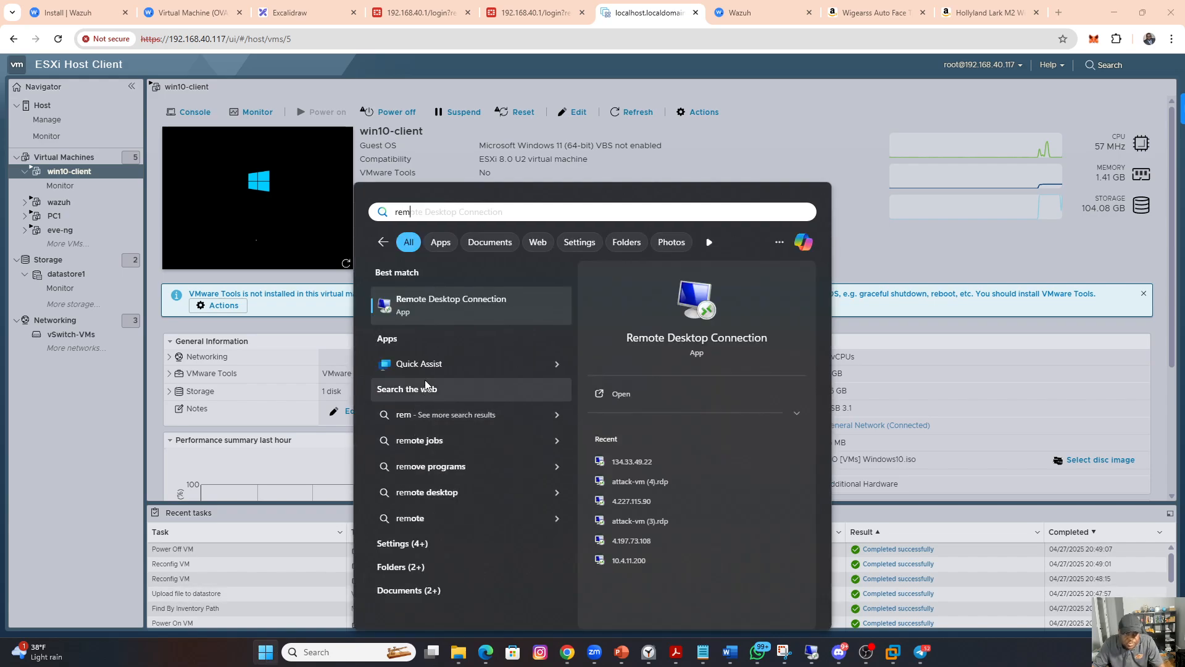
{"action": "left_click", "coordinate": [448, 308]}
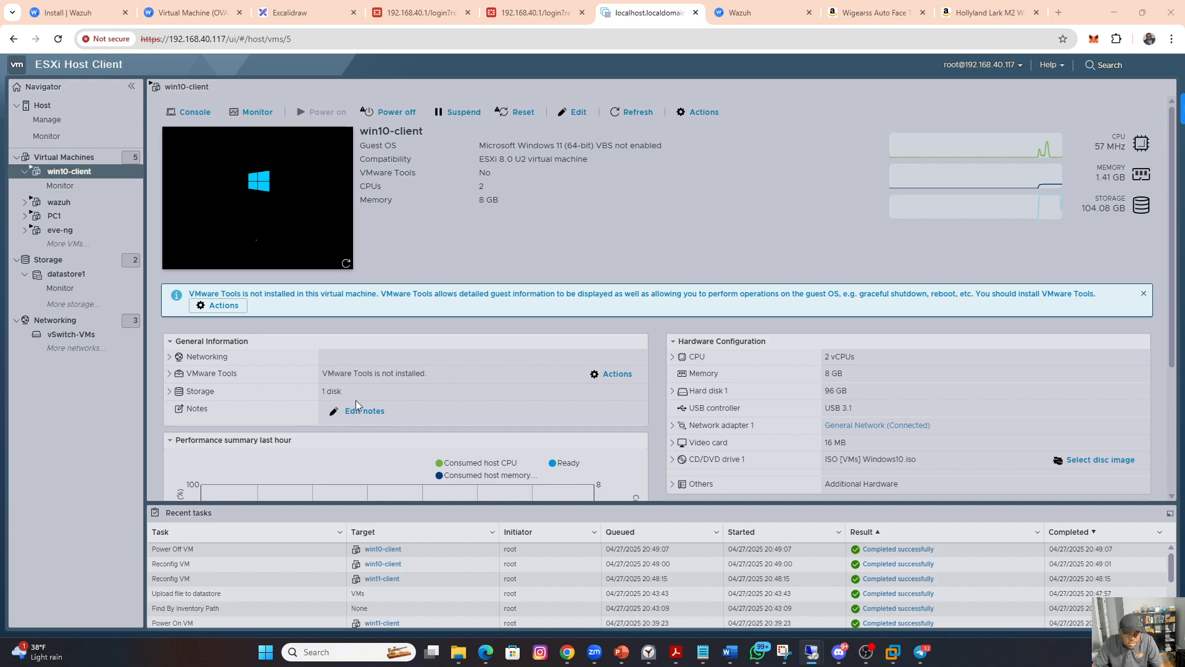
{"action": "scroll", "coordinate": [479, 414], "scroll_direction": "down", "scroll_amount": 3}
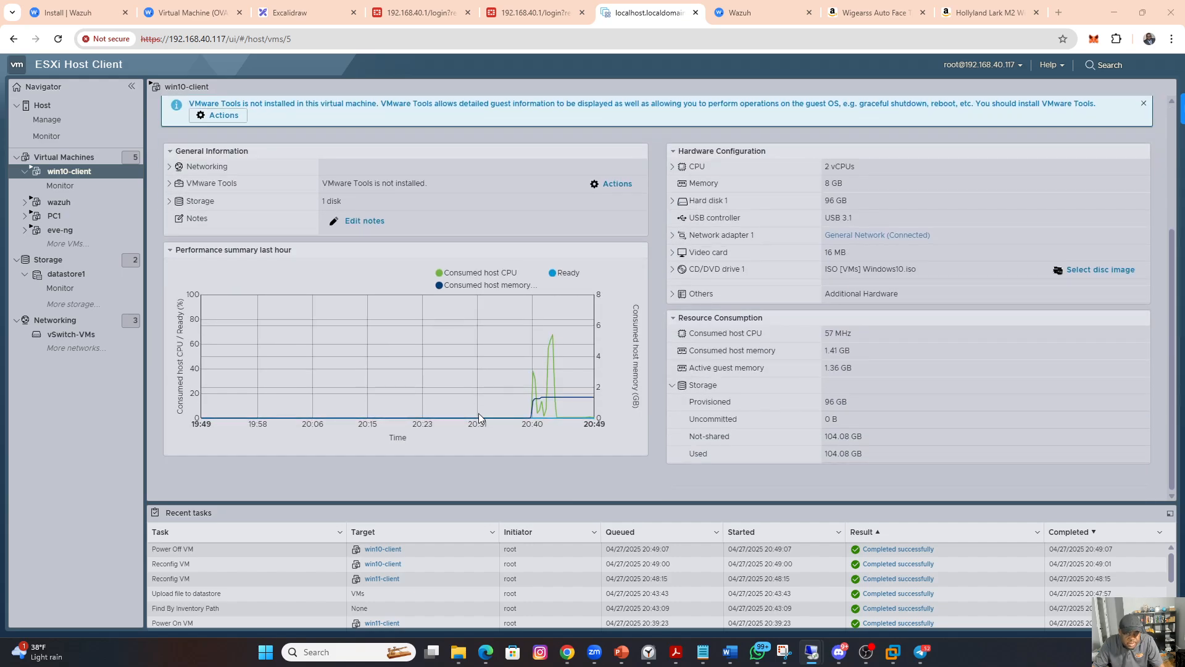
{"action": "scroll", "coordinate": [479, 413], "scroll_direction": "up", "scroll_amount": 2}
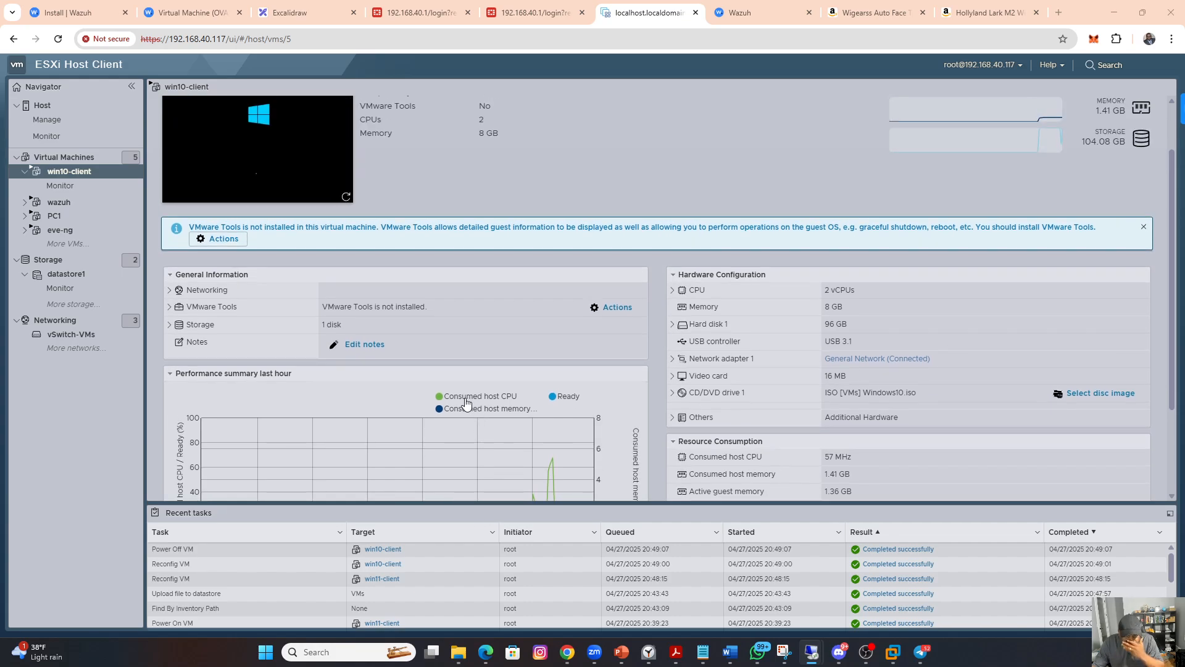
{"action": "left_click", "coordinate": [169, 290]}
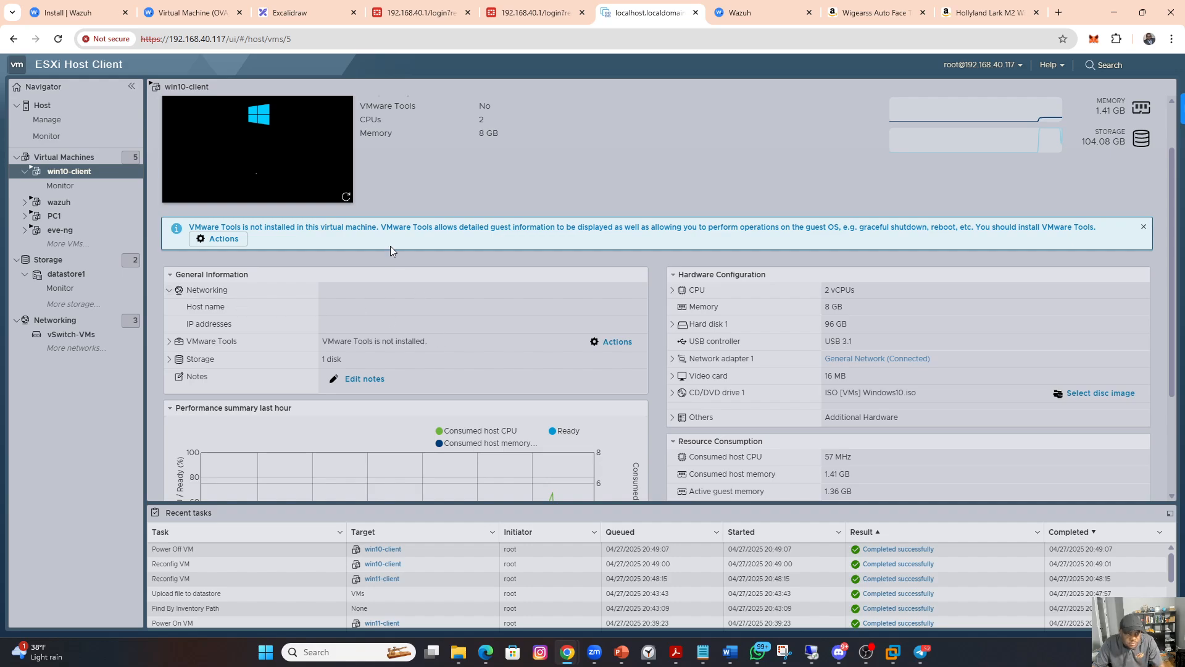
{"action": "left_click", "coordinate": [272, 162]}
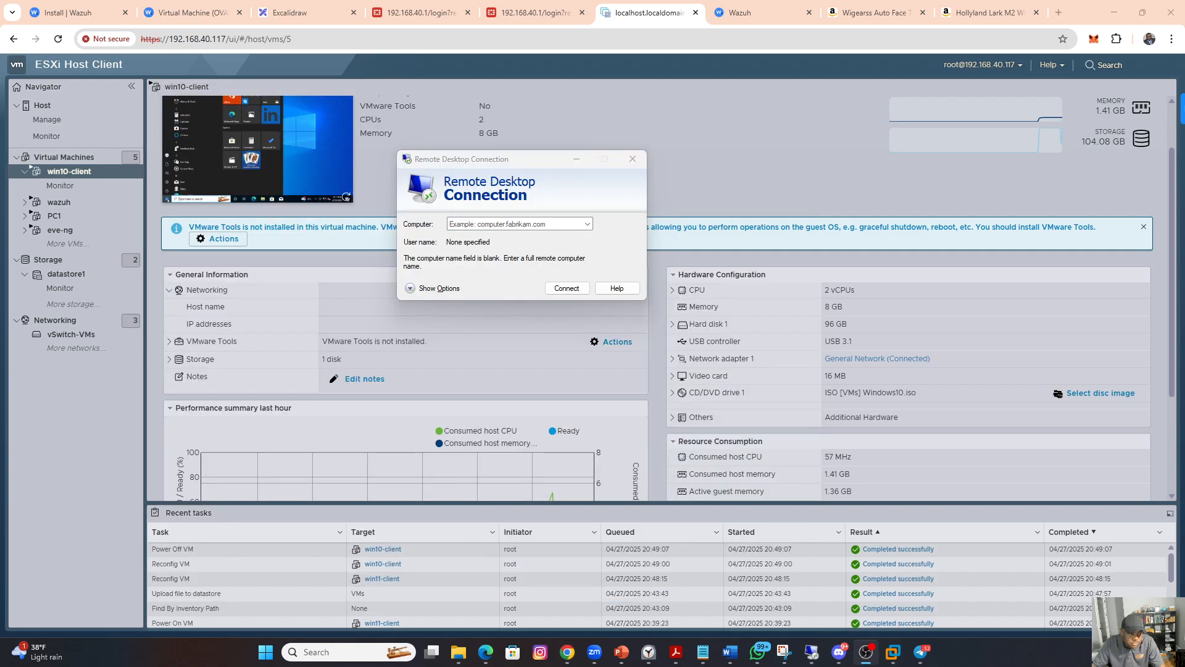
Step: Start a Remote Desktop connection to the computer 10.4.15.103
{"action": "left_click", "coordinate": [501, 224]}
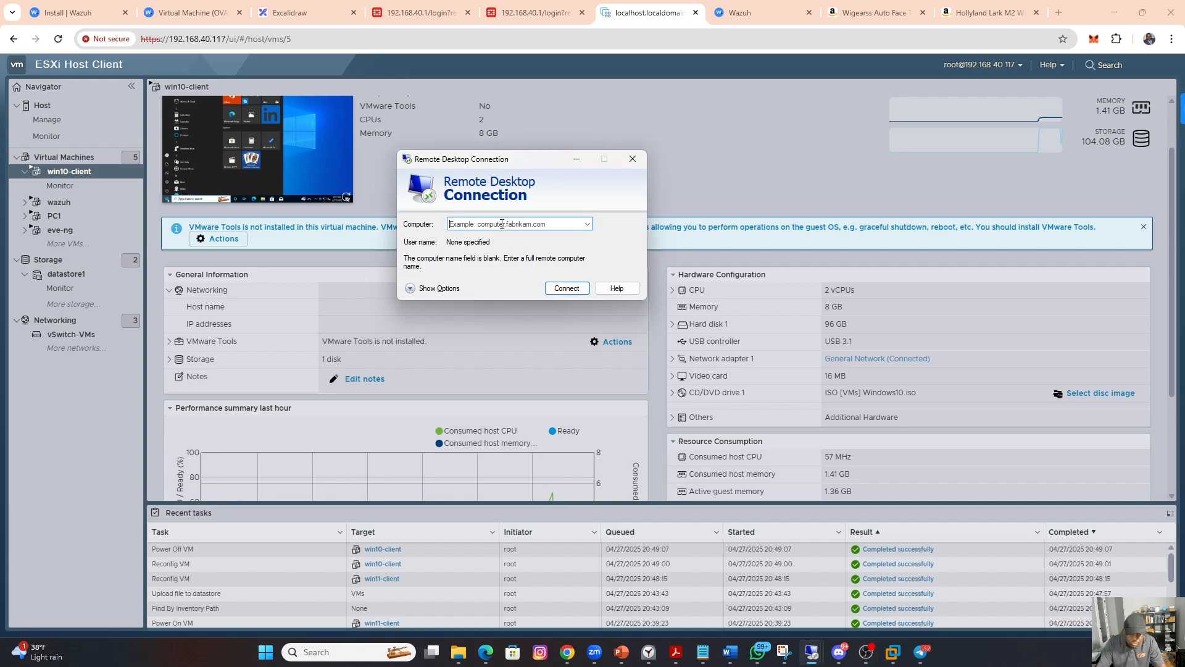
{"action": "type", "text": "1"}
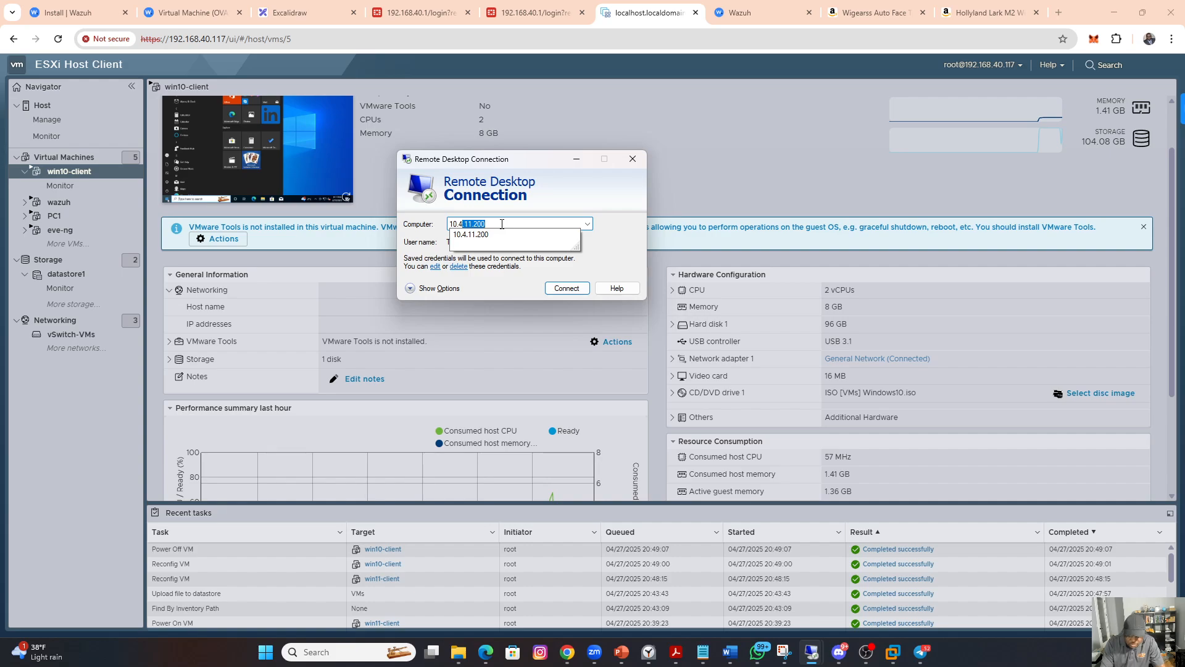
{"action": "type", "text": "0.4.15.103"}
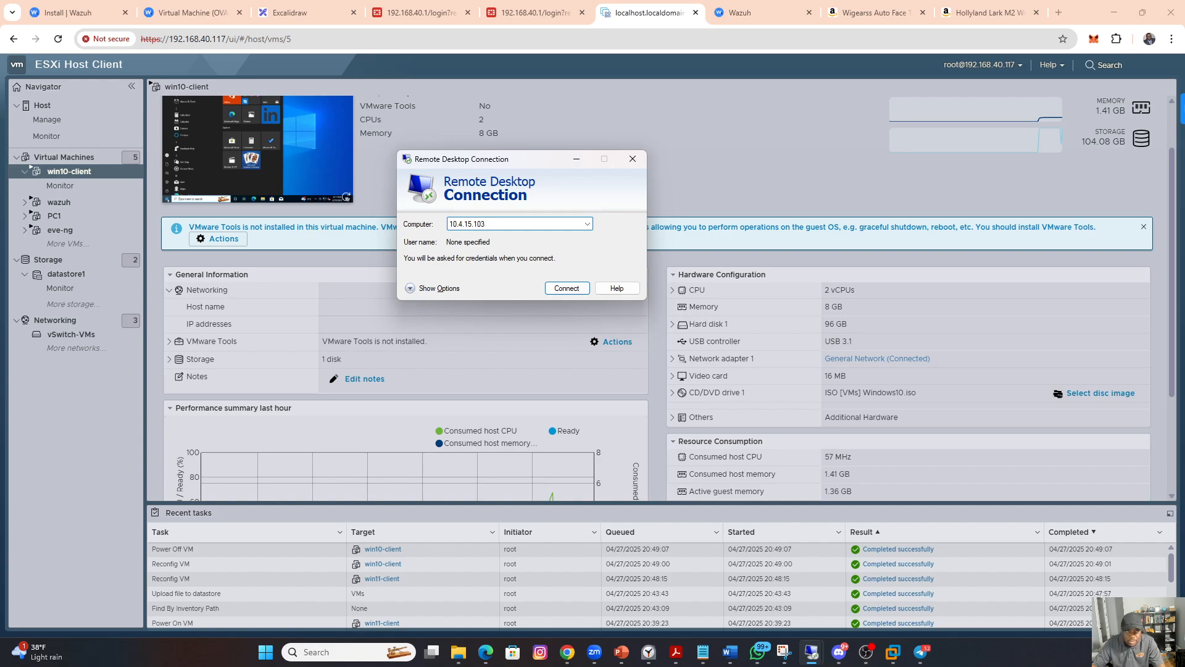
{"action": "left_click", "coordinate": [562, 290]}
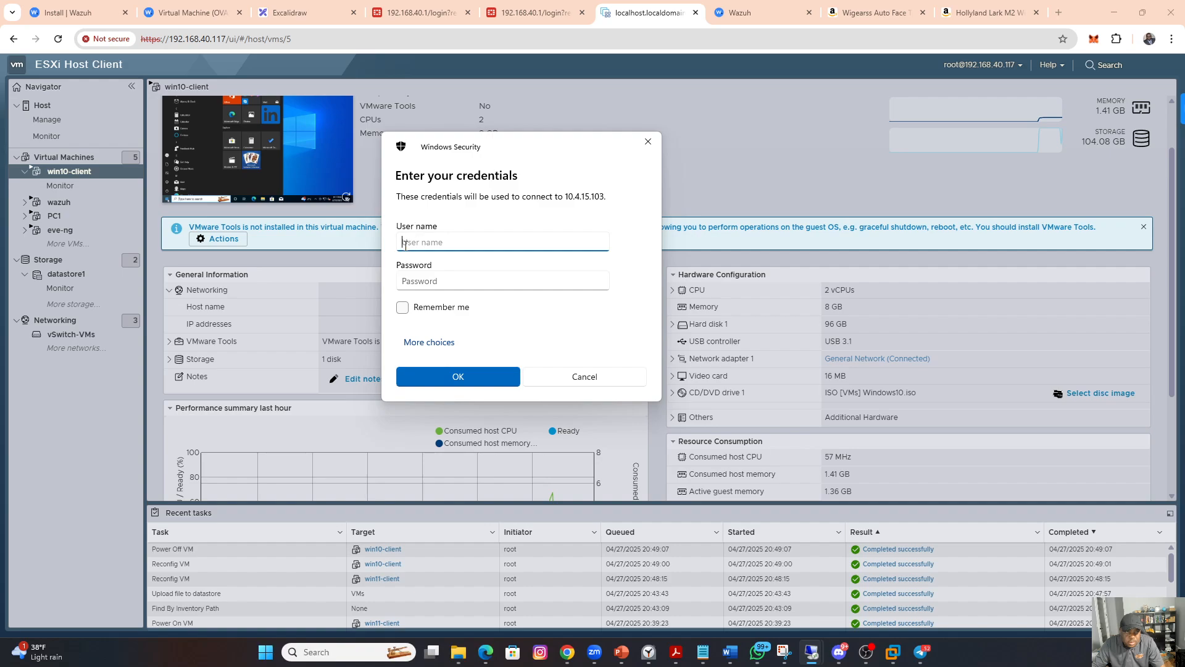
Step: Sign in to the remote computer as user with the account password and accept the untrusted certificate
{"action": "type", "text": "user"}
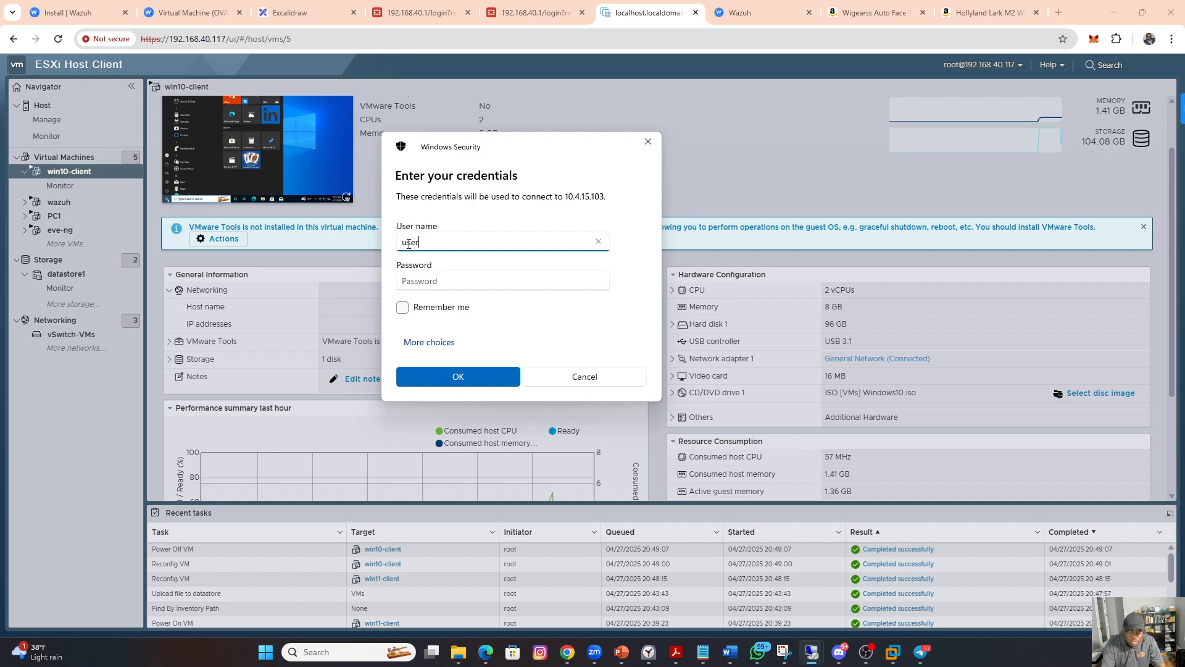
{"action": "key", "text": "Tab"}
{"action": "type", "text": "••"}
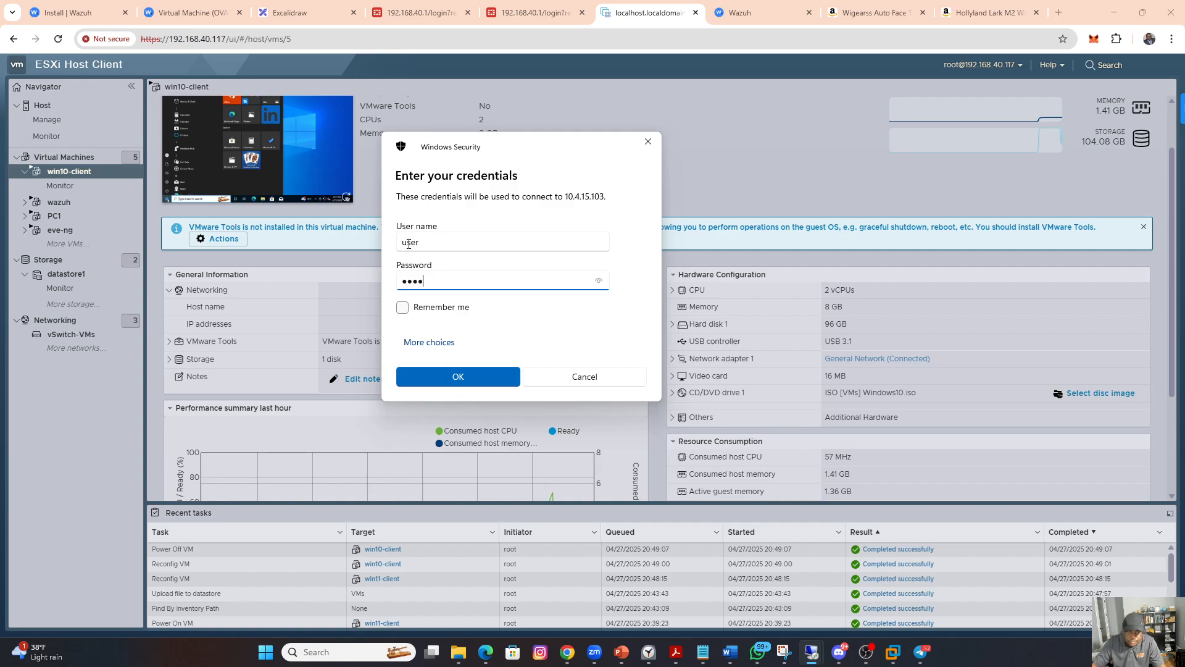
{"action": "left_click", "coordinate": [446, 376]}
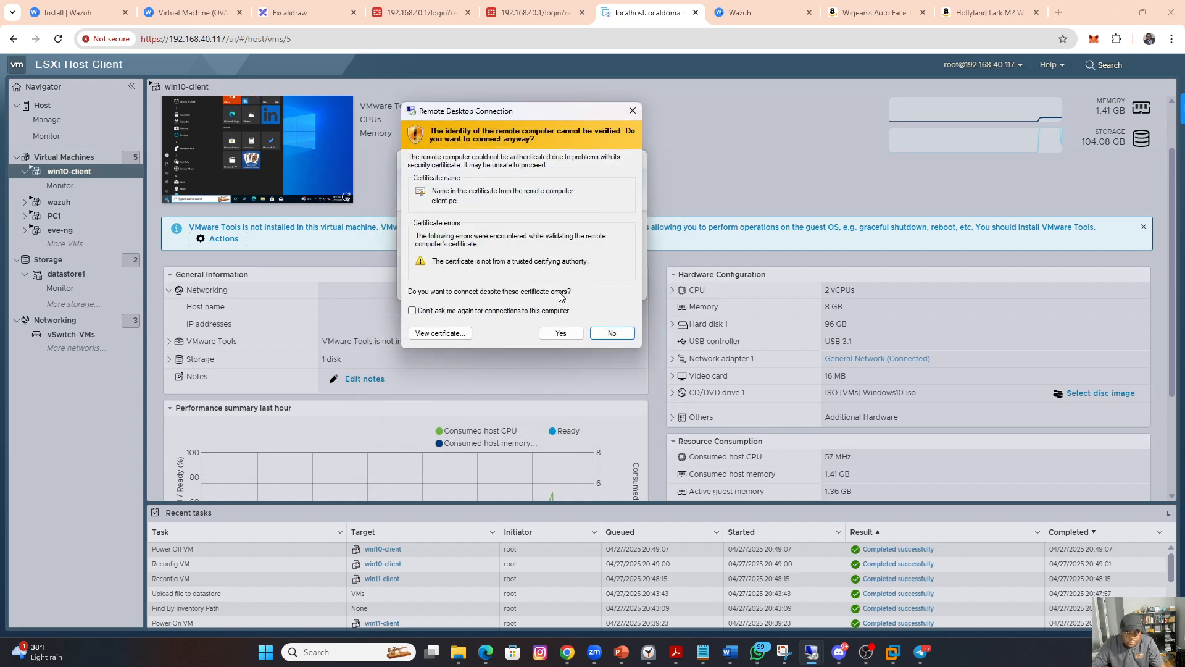
{"action": "left_click", "coordinate": [556, 330]}
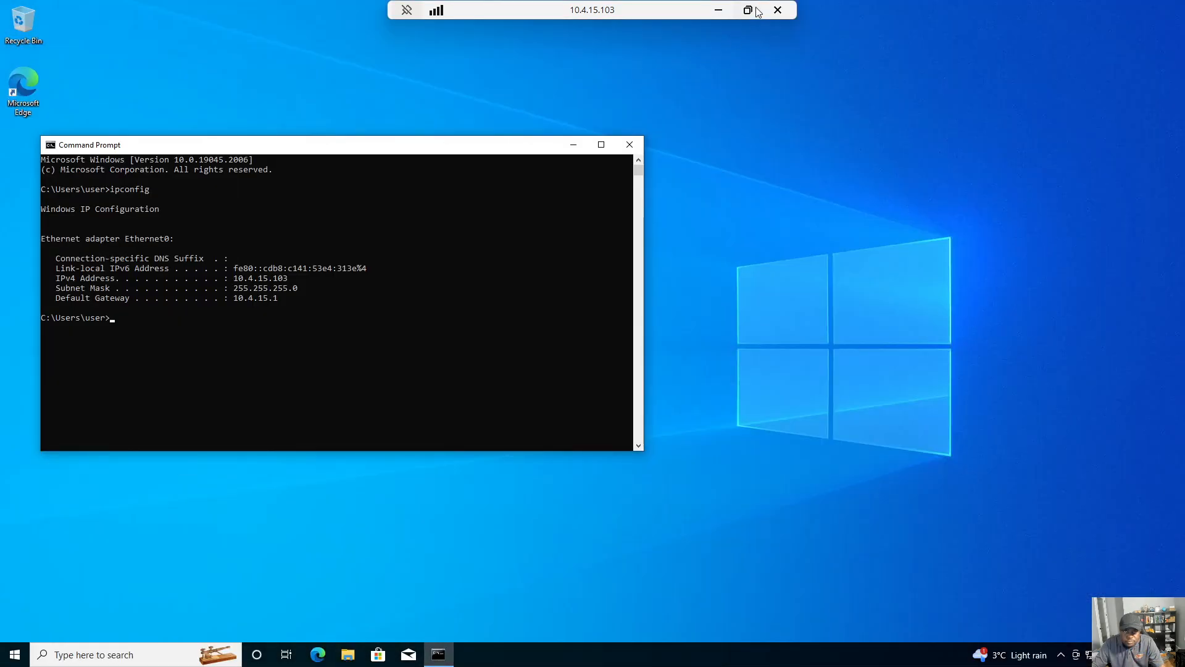
Step: Close the Command Prompt in the remote session and open Windows PowerShell
{"action": "left_click", "coordinate": [630, 145]}
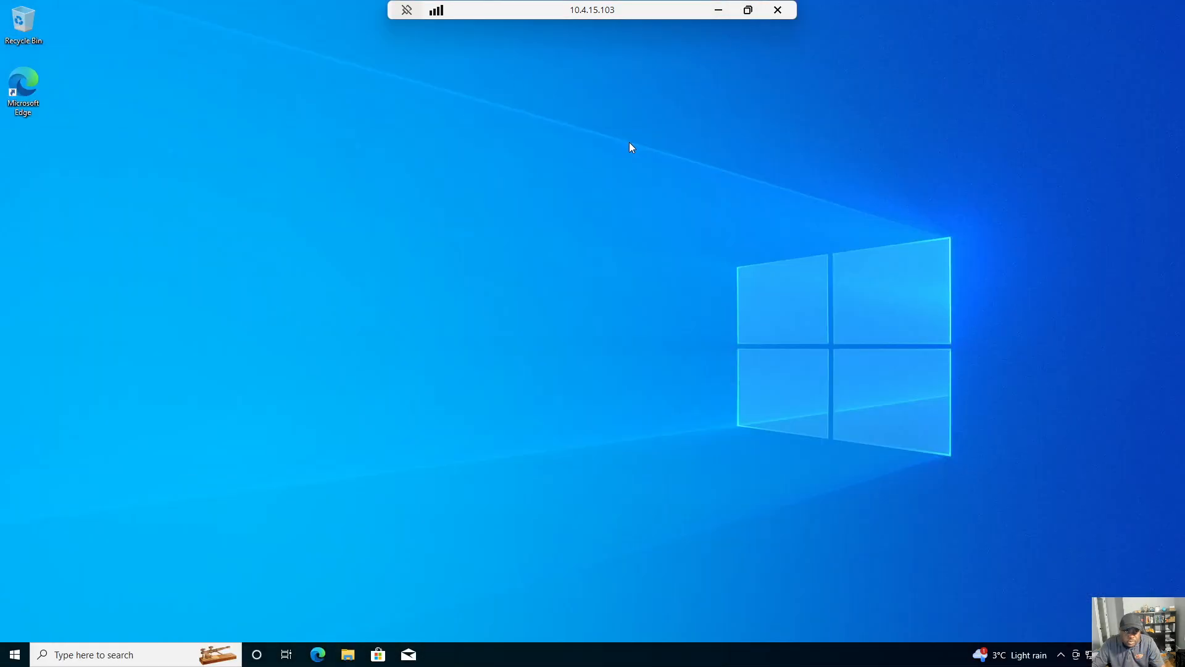
{"action": "left_click", "coordinate": [14, 655]}
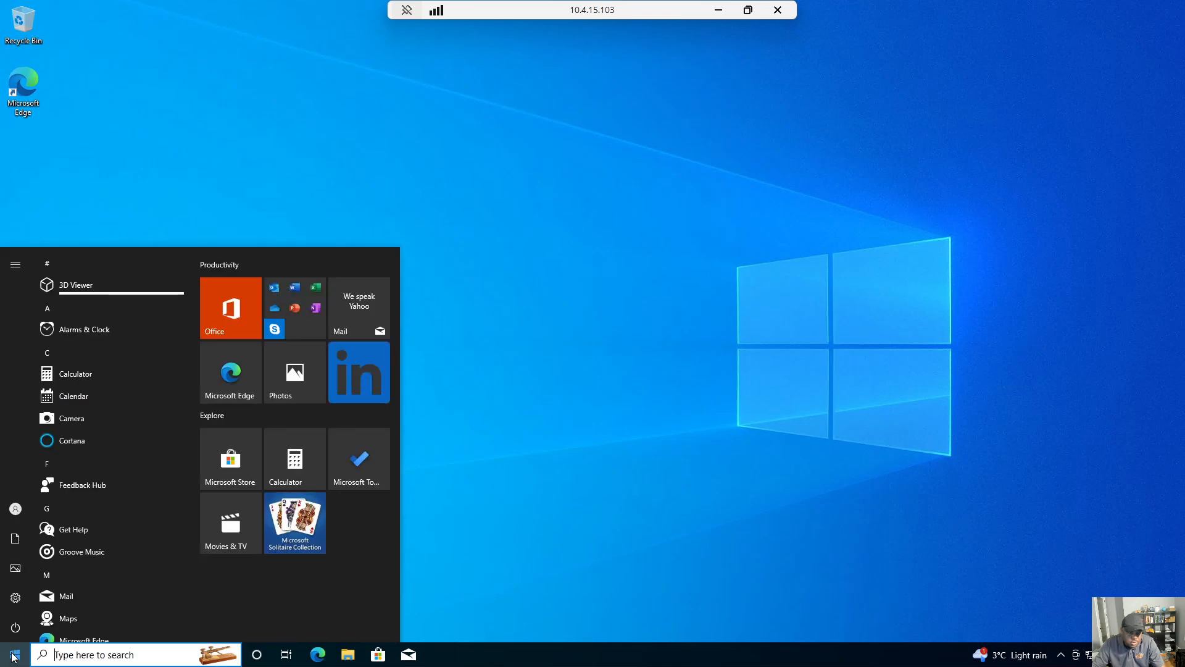
{"action": "type", "text": "power"}
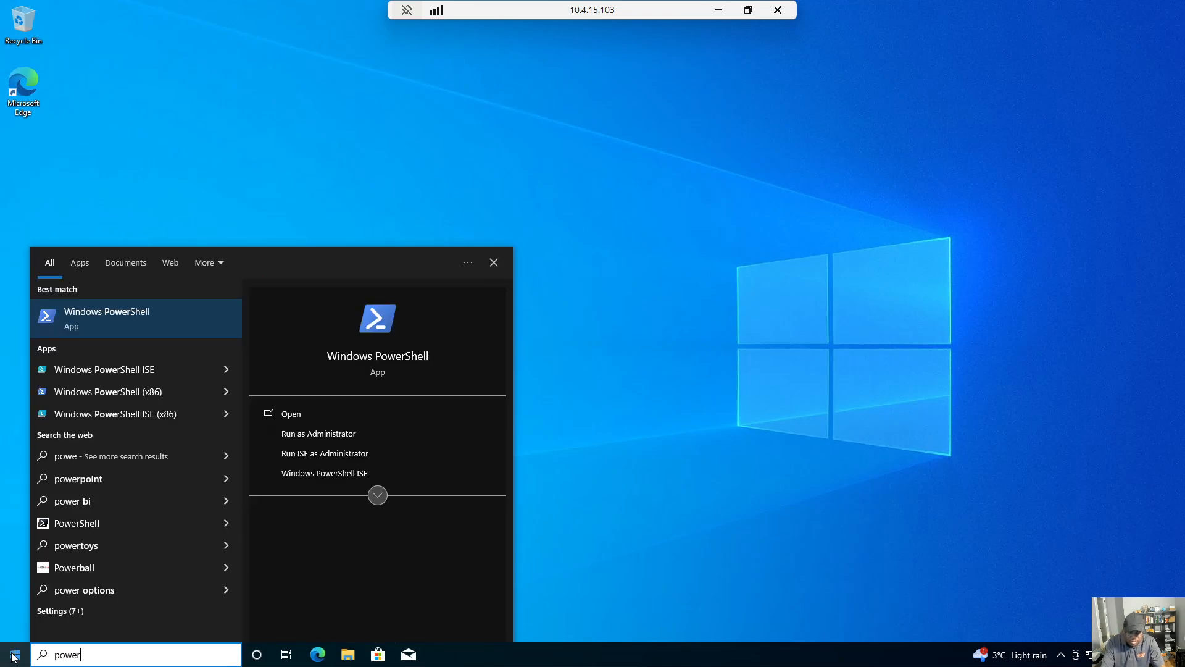
{"action": "type", "text": "shell"}
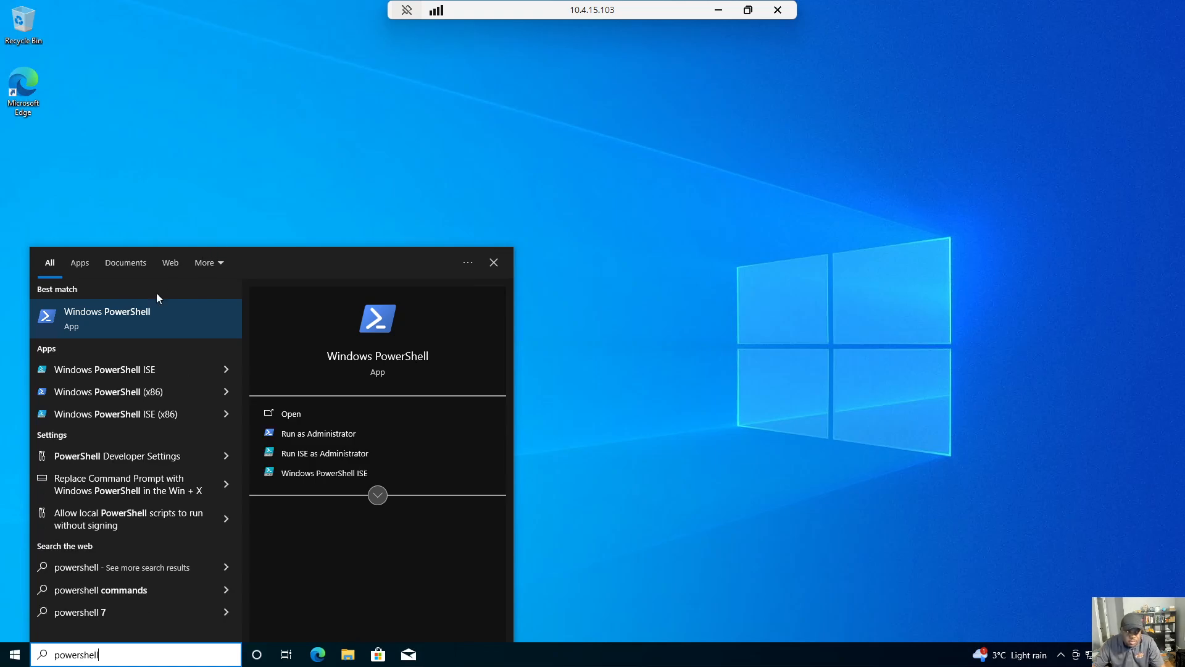
{"action": "left_click", "coordinate": [134, 318]}
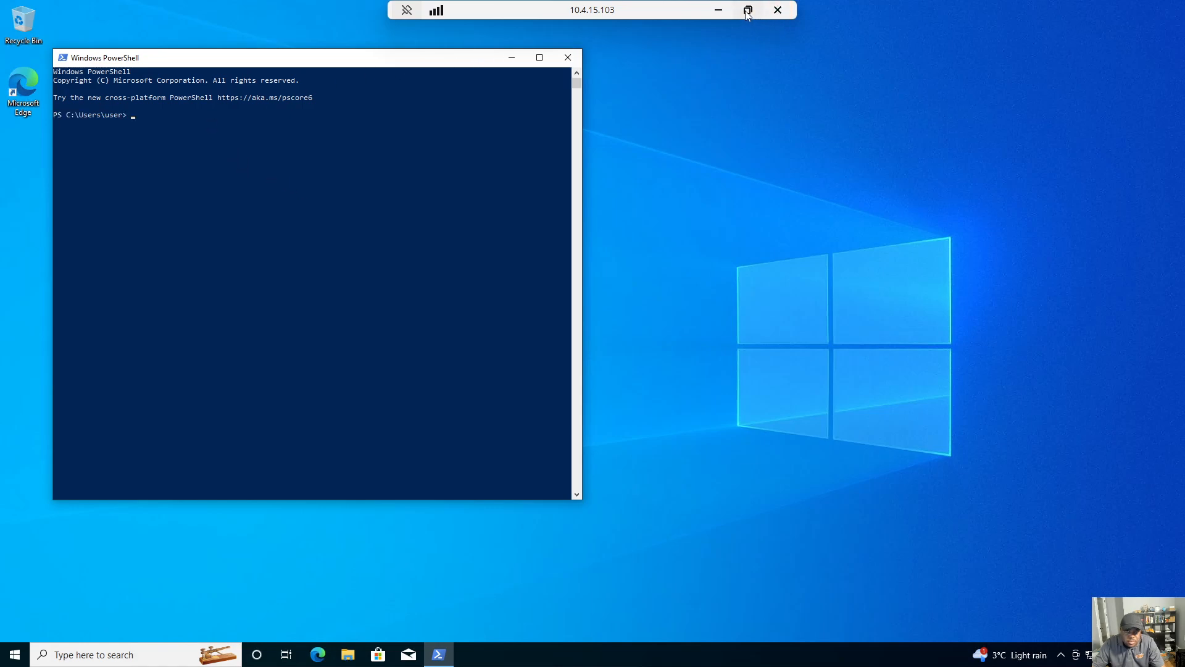
Step: Run the copied Invoke-WebRequest command in PowerShell to install wazuh-agent-4.11.2-1.msi with WAZUH_MANAGER='10.4.11.104'
{"action": "type", "text": "Invoke-WebRequest -Uri https://packages.wazuh.com/4.x/windows/wazuh-agent-4.11.2-1.msi -OutFile $env:tmp\\wazuh-agent; msiexec.exe /i $env:tmp\\wazuh-agent /q WAZUH_MANAGER='10.4.11.104'"}
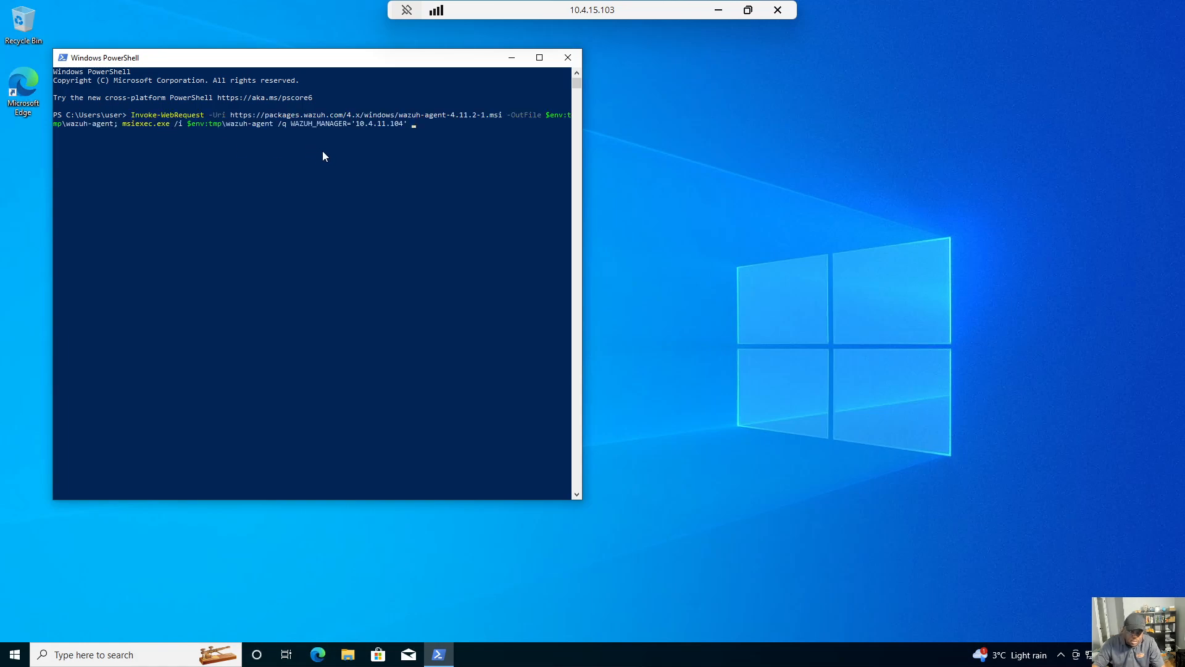
{"action": "key", "text": "Return"}
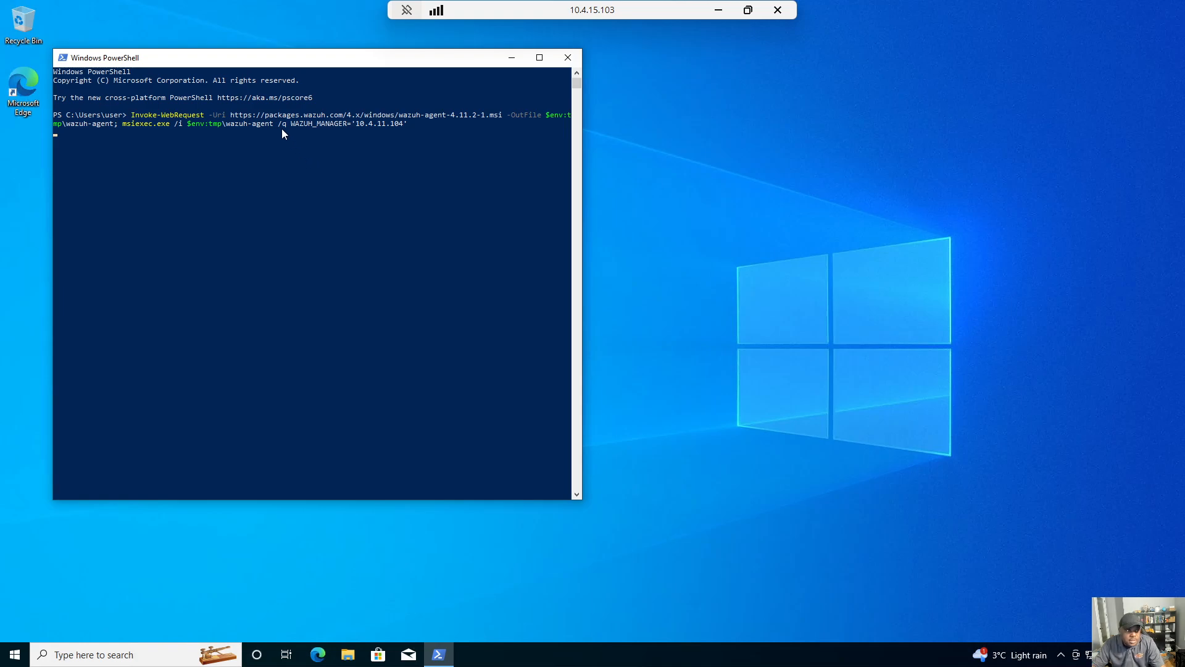
{"action": "left_click_drag", "start_coordinate": [236, 59], "coordinate": [503, 107]}
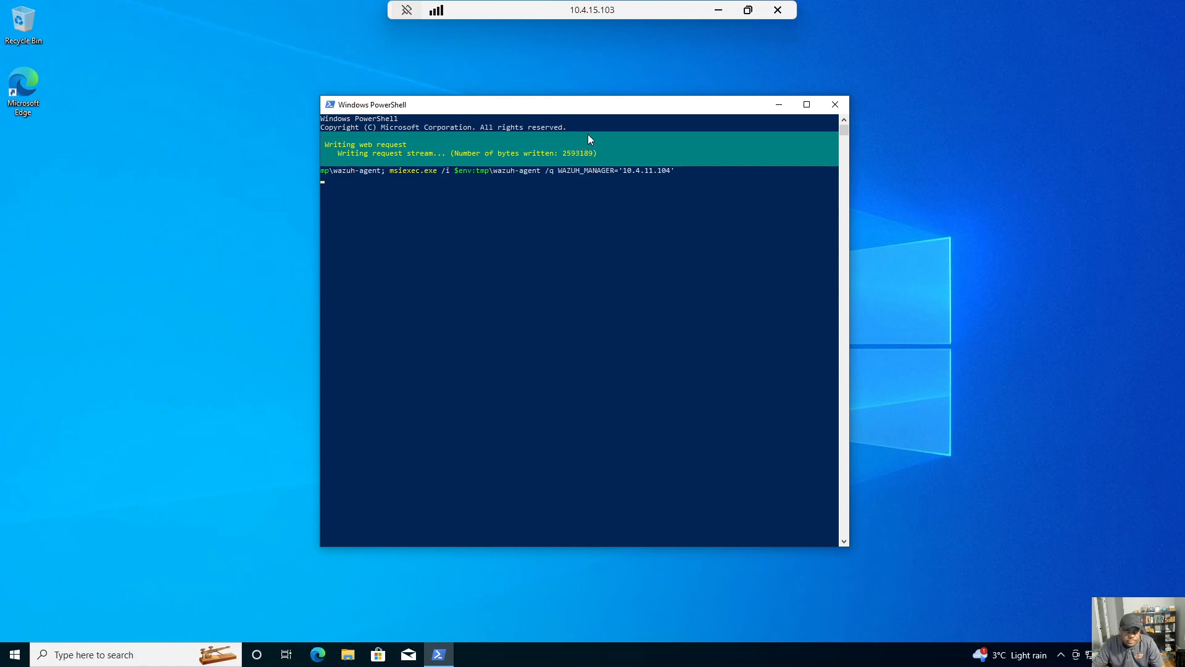
Step: Take the remote session out of full screen and copy the NET START WazuhSvc command from Wazuh's Deploy new agent page
{"action": "left_click", "coordinate": [747, 10]}
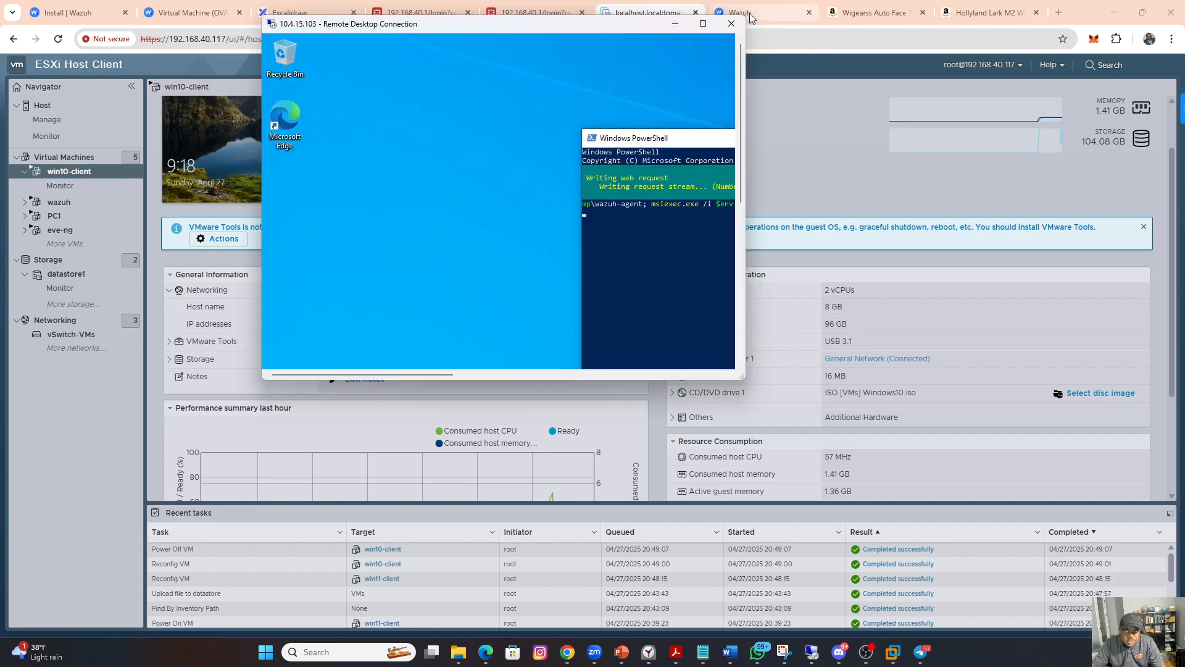
{"action": "left_click", "coordinate": [769, 14]}
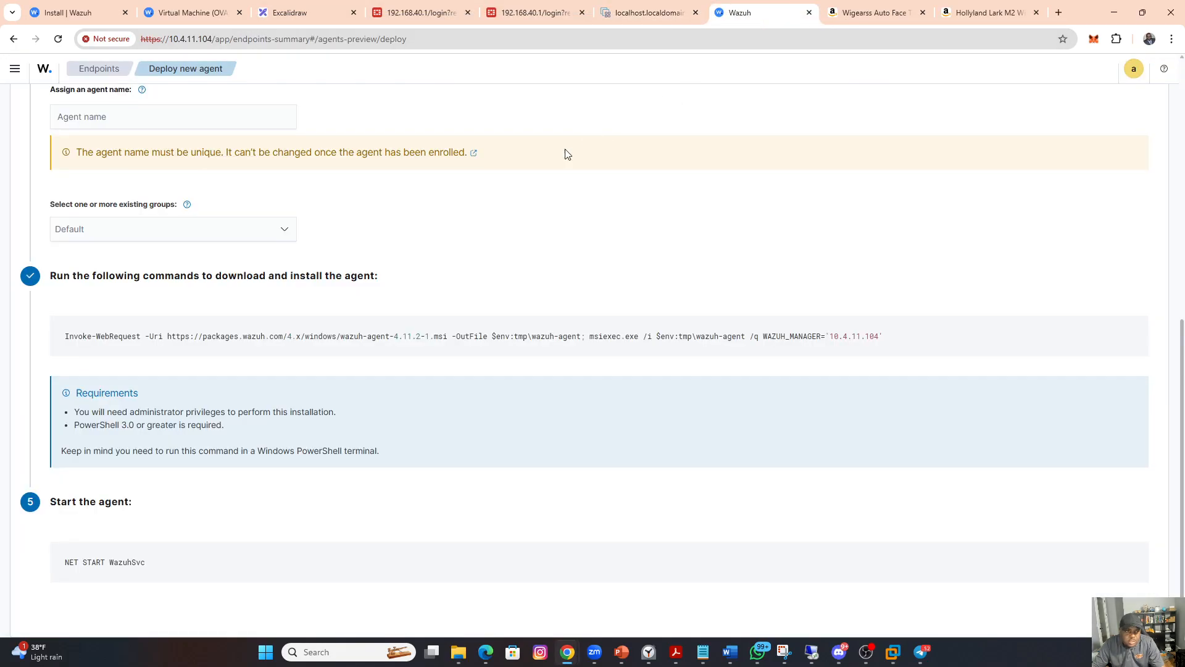
{"action": "scroll", "coordinate": [108, 542], "scroll_direction": "down", "scroll_amount": 1}
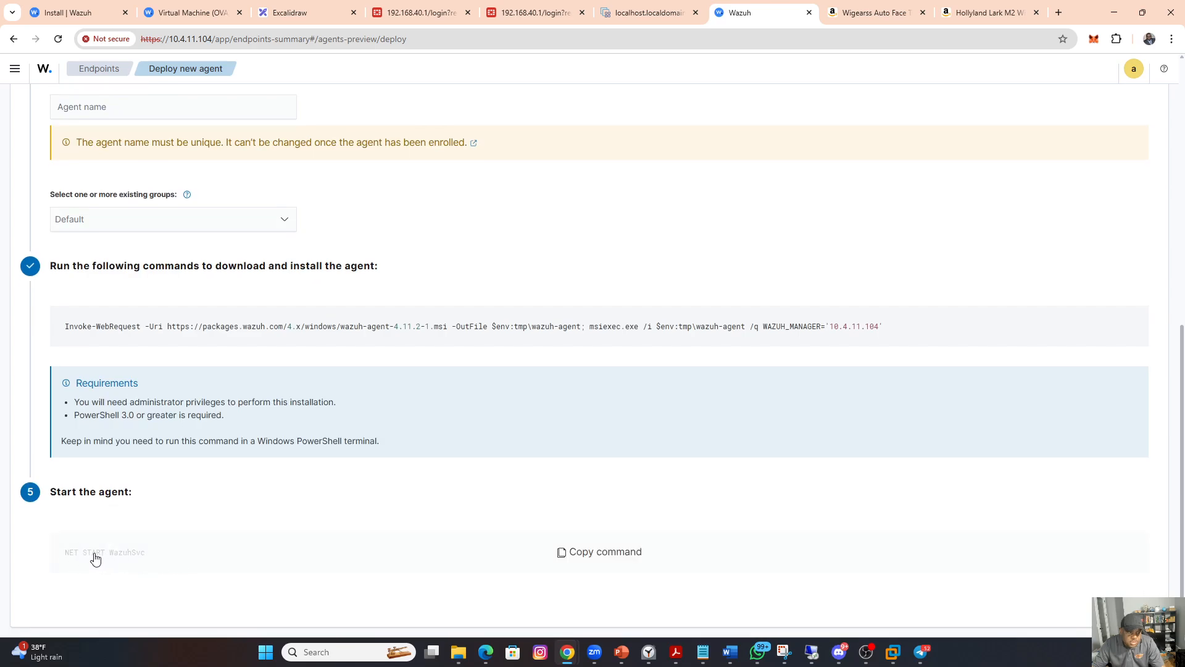
{"action": "left_click", "coordinate": [585, 554]}
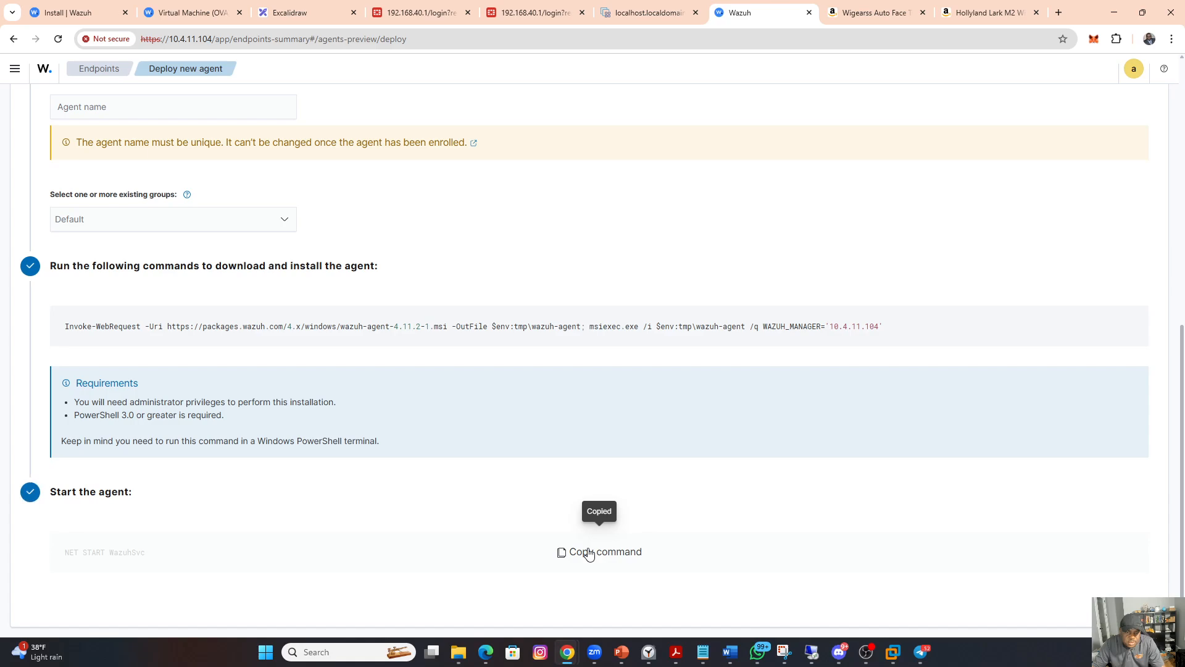
Step: Return to the 10.4.15.103 remote session, enlarge its window and reposition PowerShell so it is fully visible
{"action": "mouse_move", "coordinate": [813, 651]}
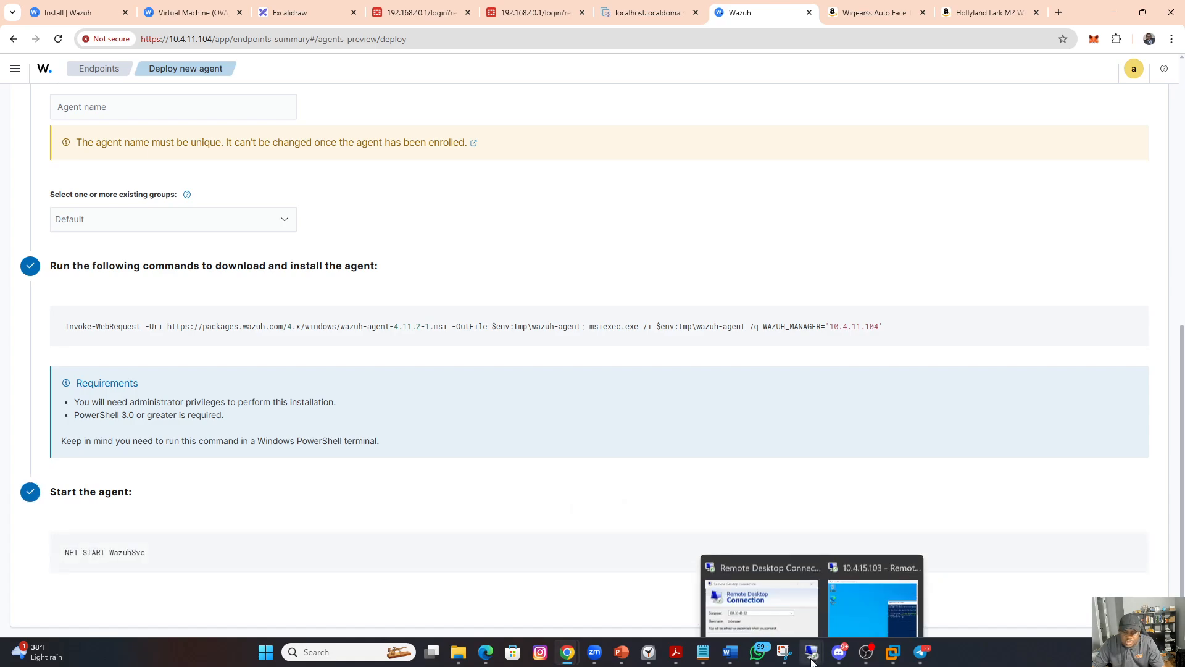
{"action": "left_click", "coordinate": [887, 583]}
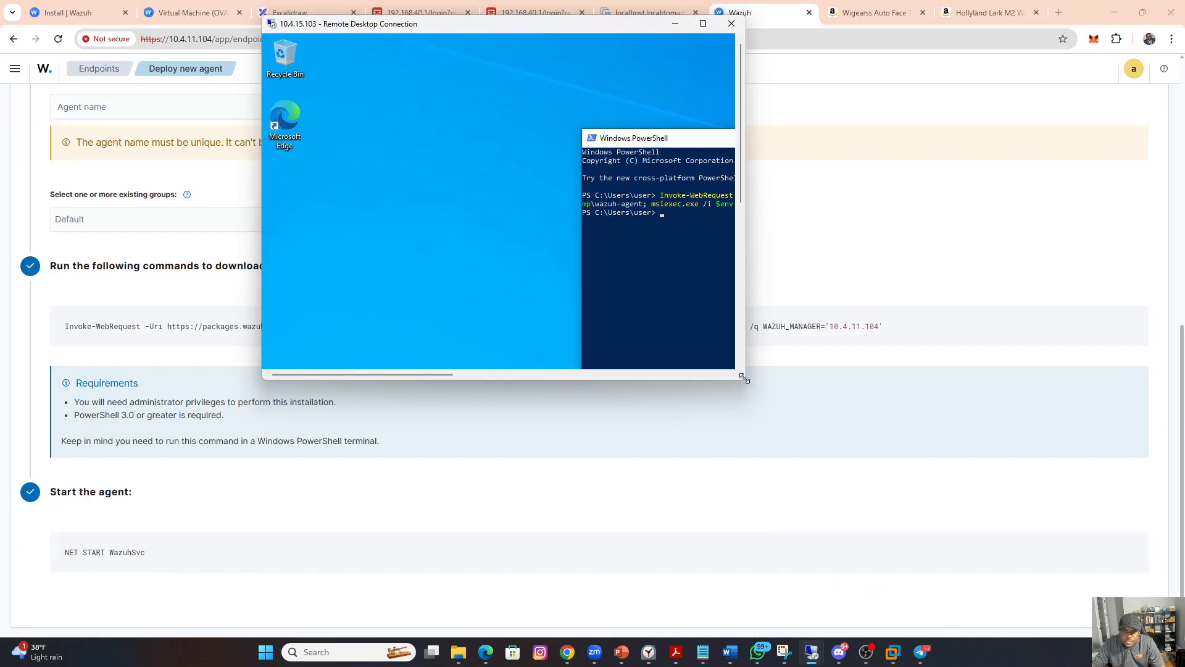
{"action": "left_click_drag", "start_coordinate": [743, 377], "coordinate": [1098, 554]}
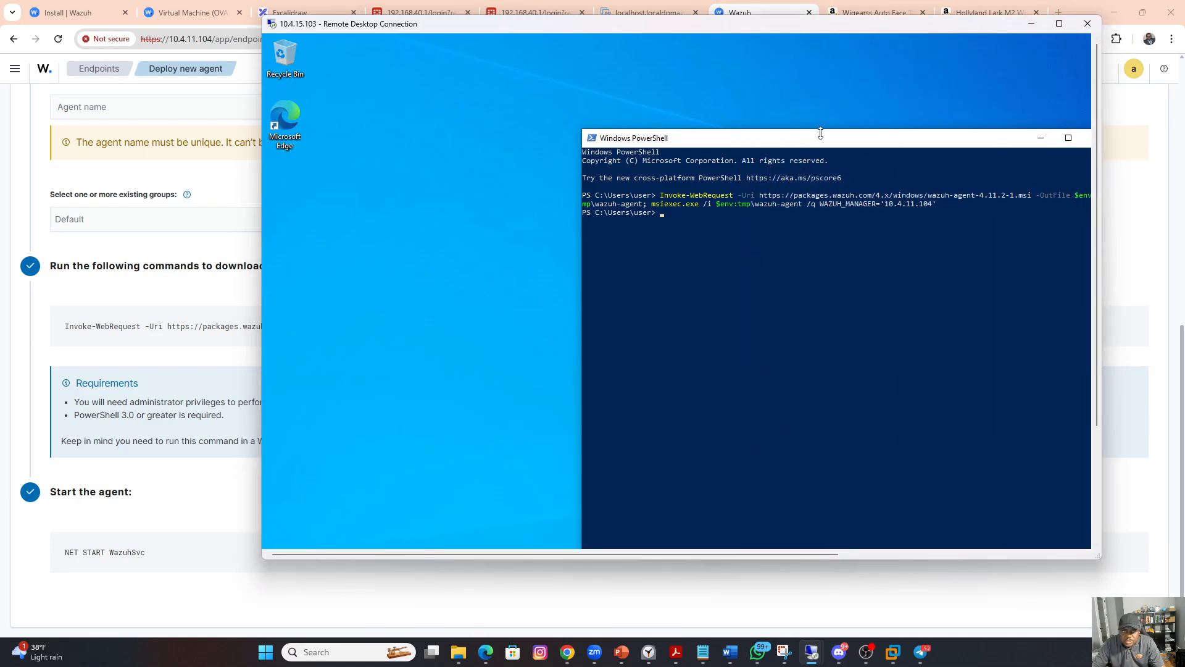
{"action": "left_click_drag", "start_coordinate": [816, 137], "coordinate": [574, 102]}
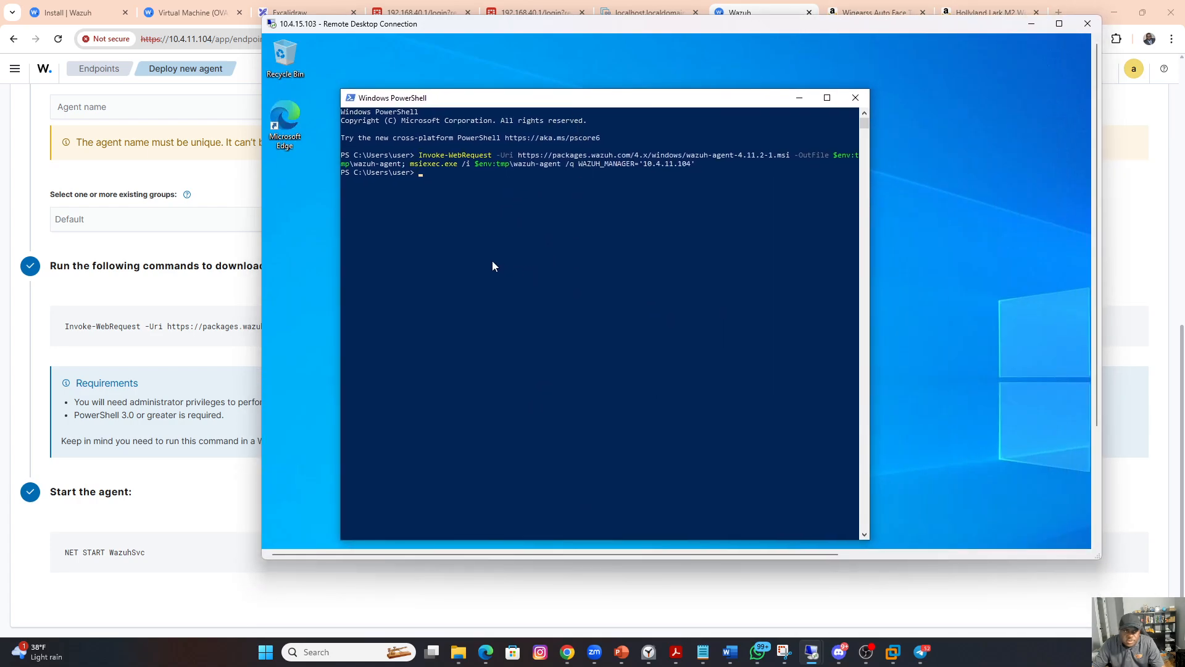
Step: Try to start the Wazuh agent by running NET START WazuhSvc in the non-elevated PowerShell session, repeating the command
{"action": "right_click", "coordinate": [428, 174]}
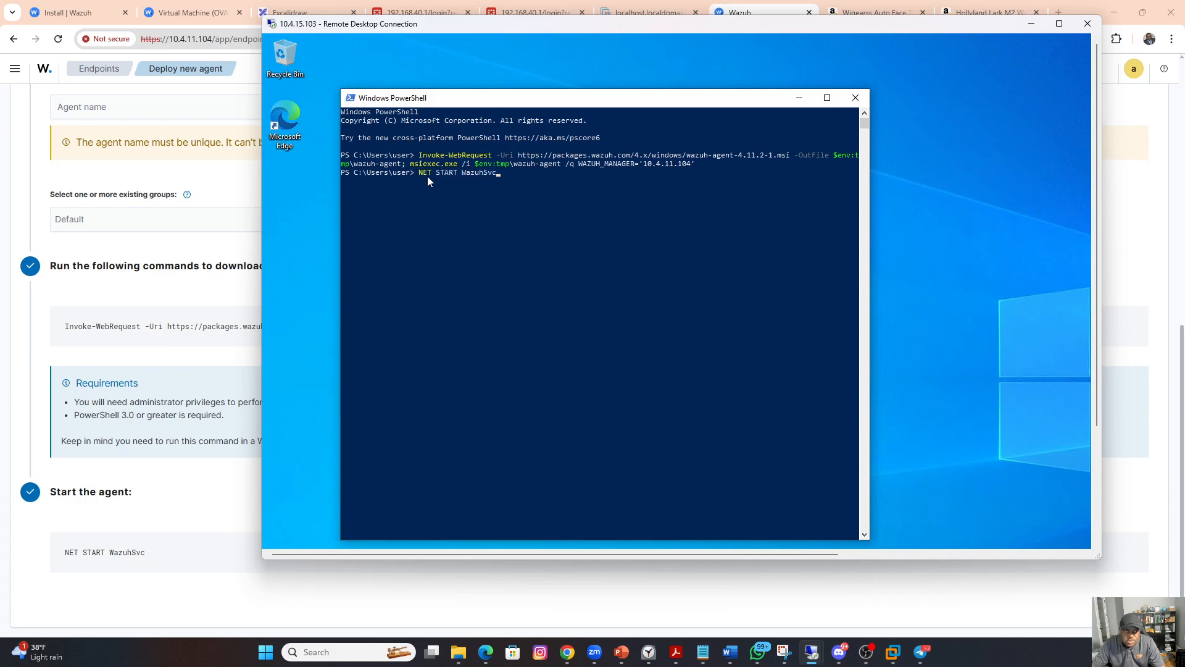
{"action": "left_click", "coordinate": [550, 216]}
{"action": "key", "text": "Return"}
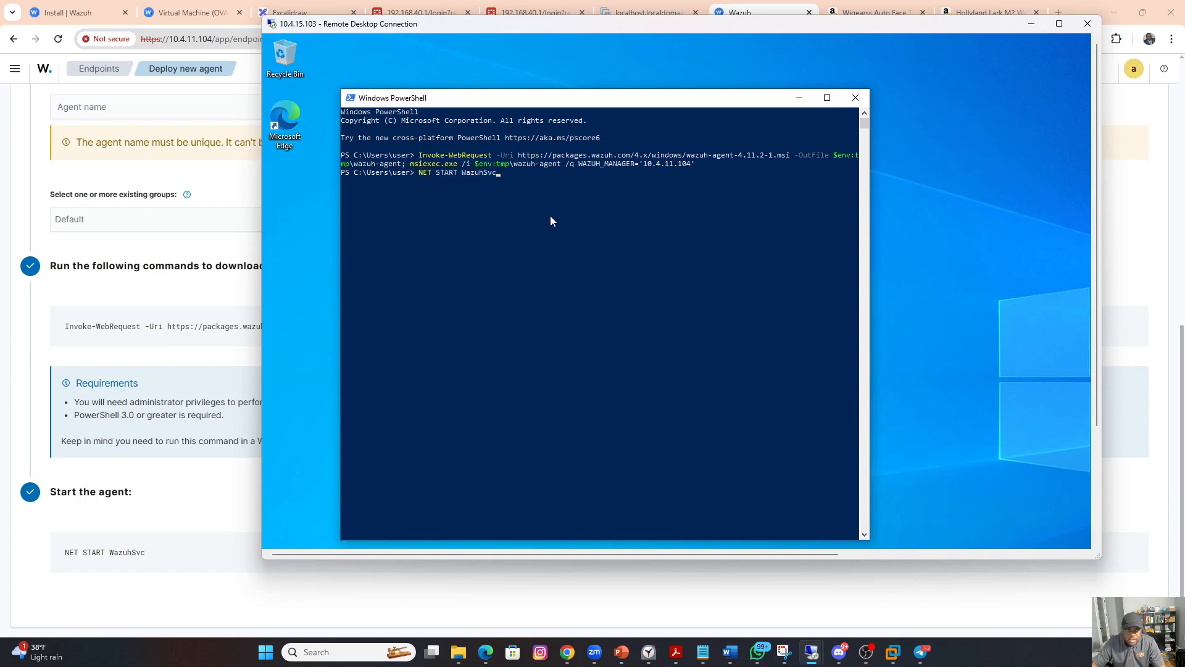
{"action": "left_click", "coordinate": [502, 176]}
{"action": "key", "text": "Return"}
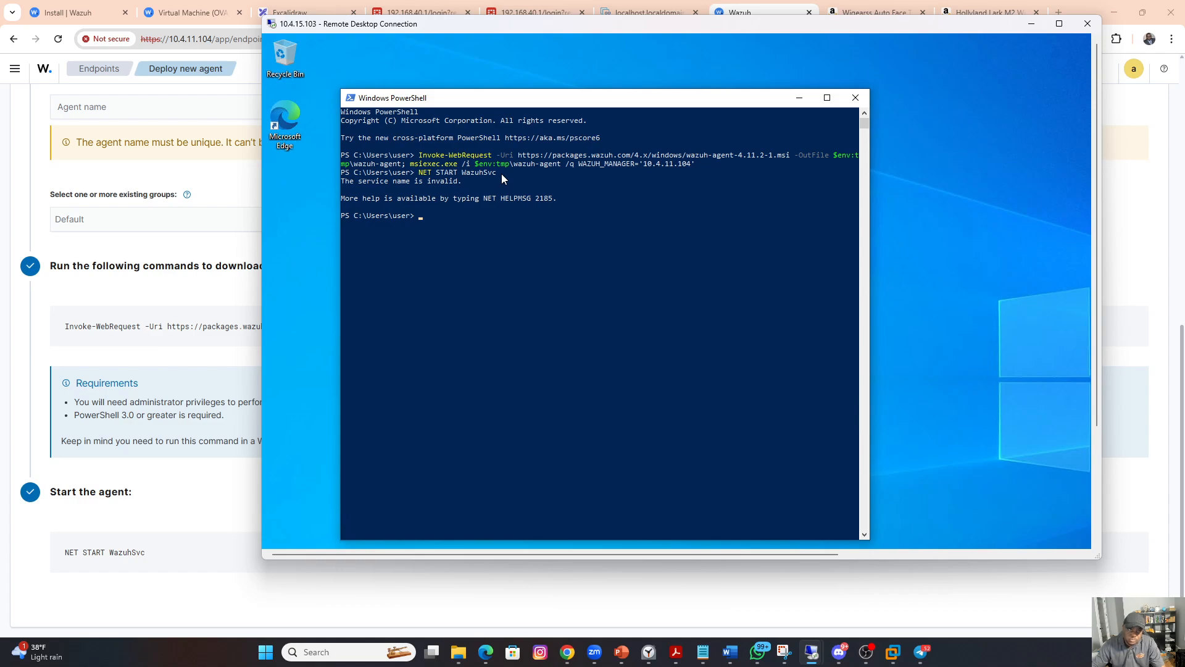
{"action": "key", "text": "Up"}
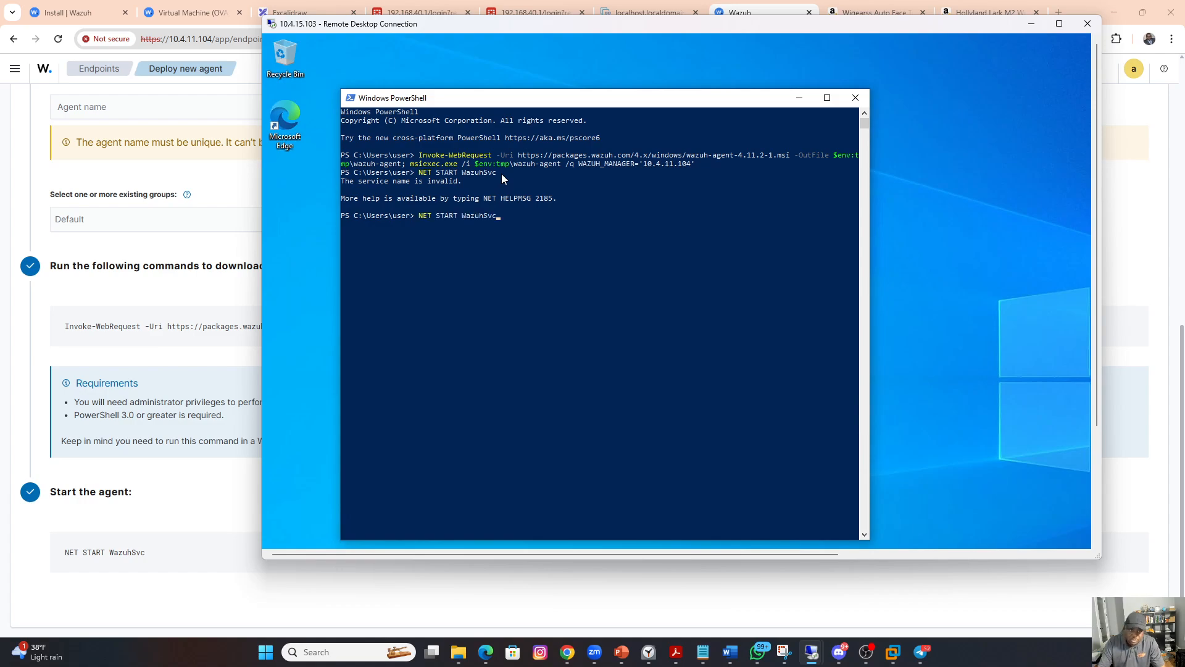
{"action": "key", "text": "Return"}
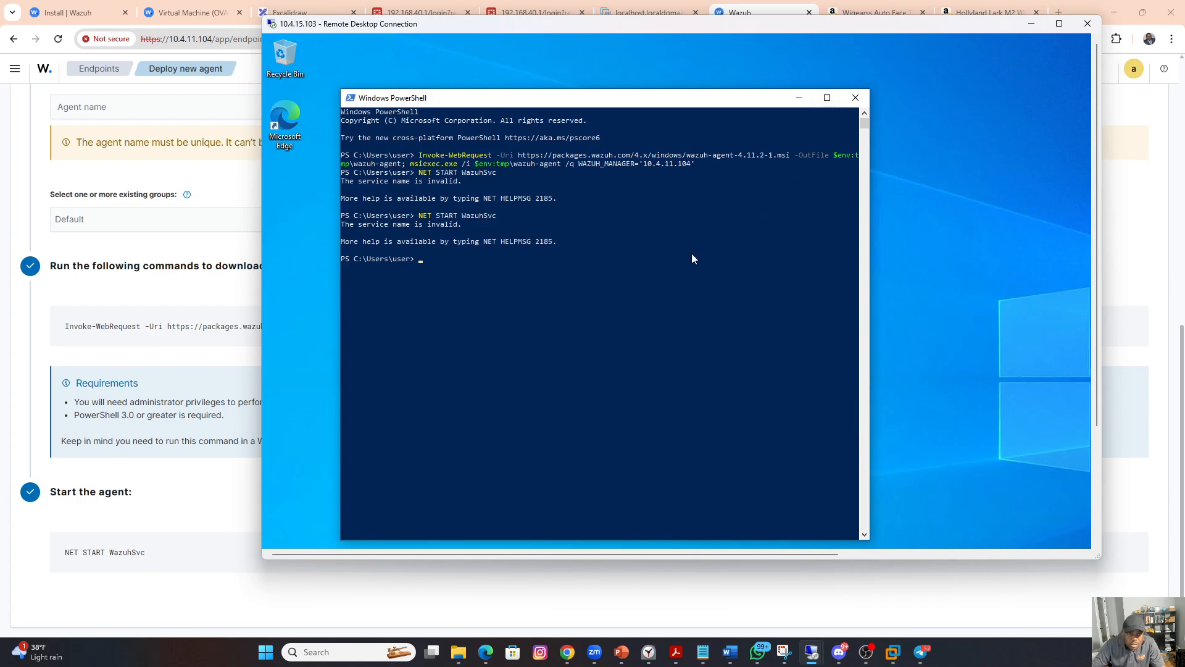
{"action": "key", "text": "Up"}
{"action": "key", "text": "Return"}
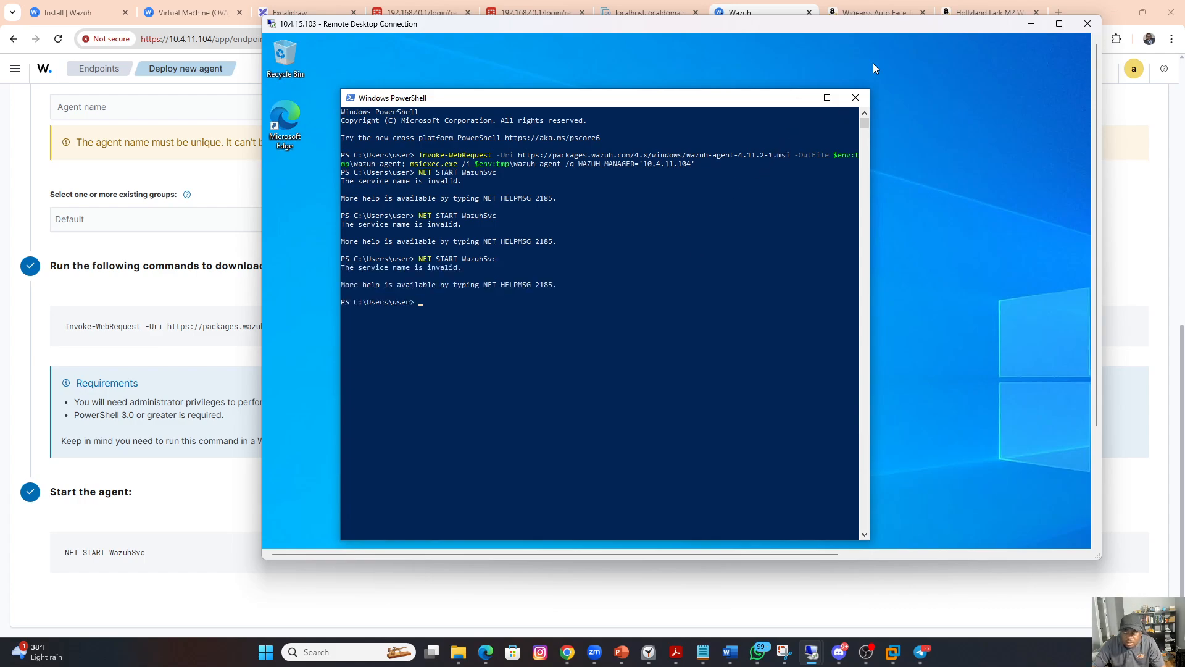
Step: Close PowerShell in the remote session and reopen Windows PowerShell as administrator, allowing the User Account Control request
{"action": "left_click", "coordinate": [855, 98]}
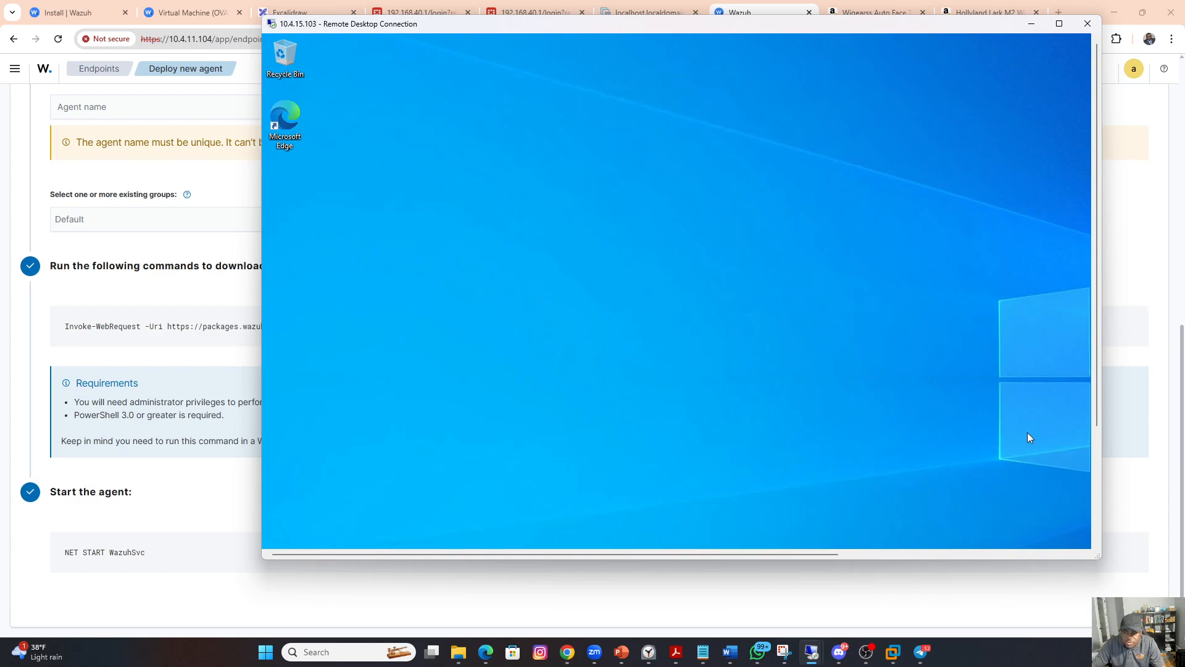
{"action": "left_click_drag", "start_coordinate": [1095, 290], "coordinate": [994, 434]}
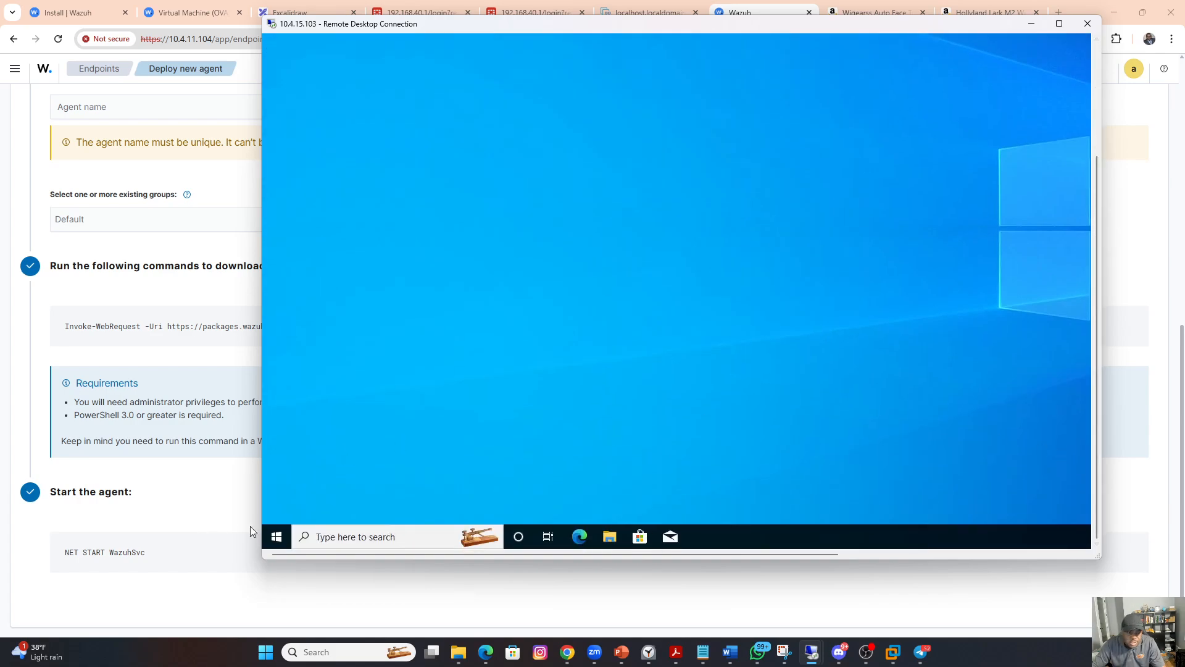
{"action": "left_click", "coordinate": [277, 537]}
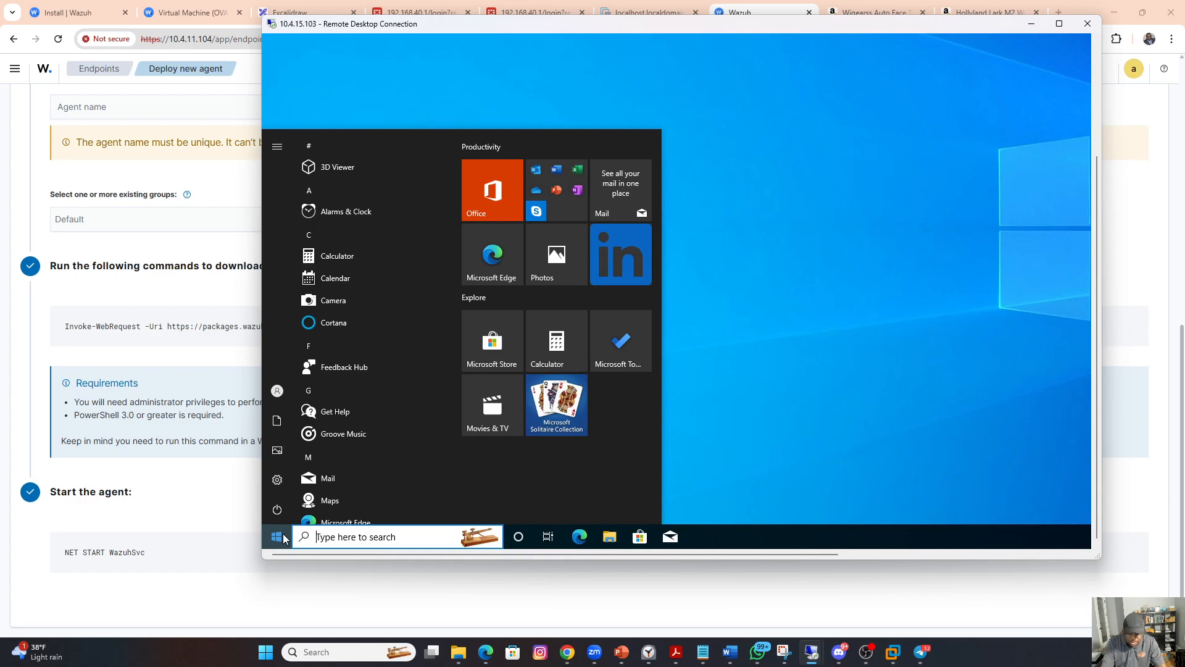
{"action": "type", "text": "powerh"}
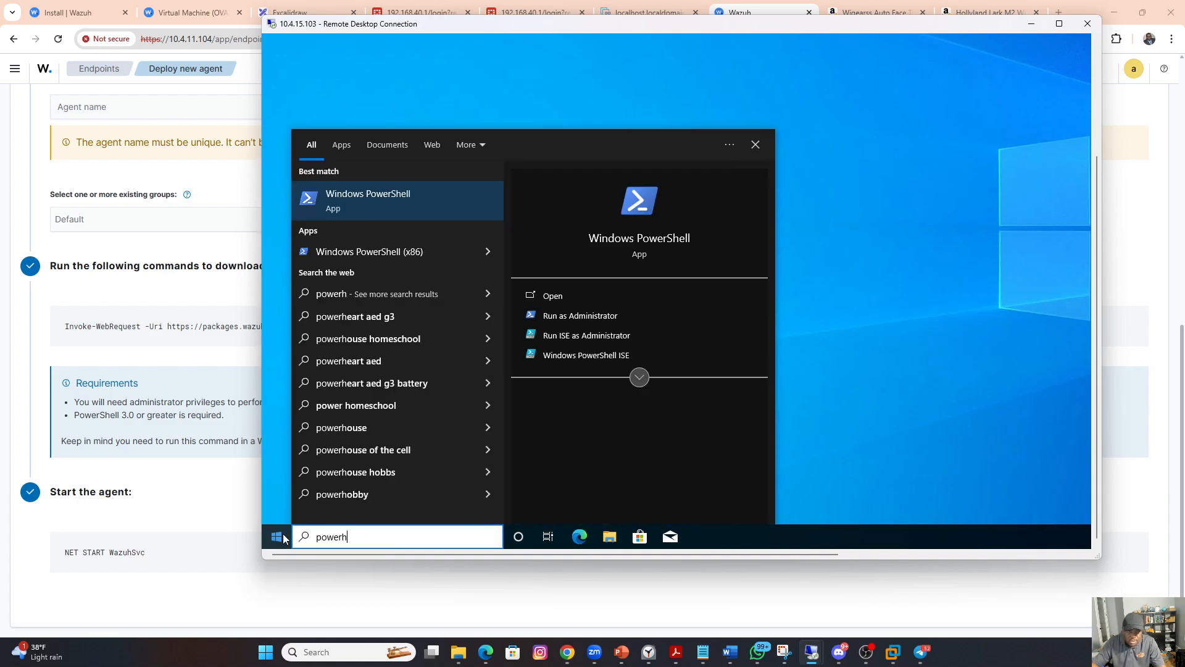
{"action": "left_click", "coordinate": [595, 316]}
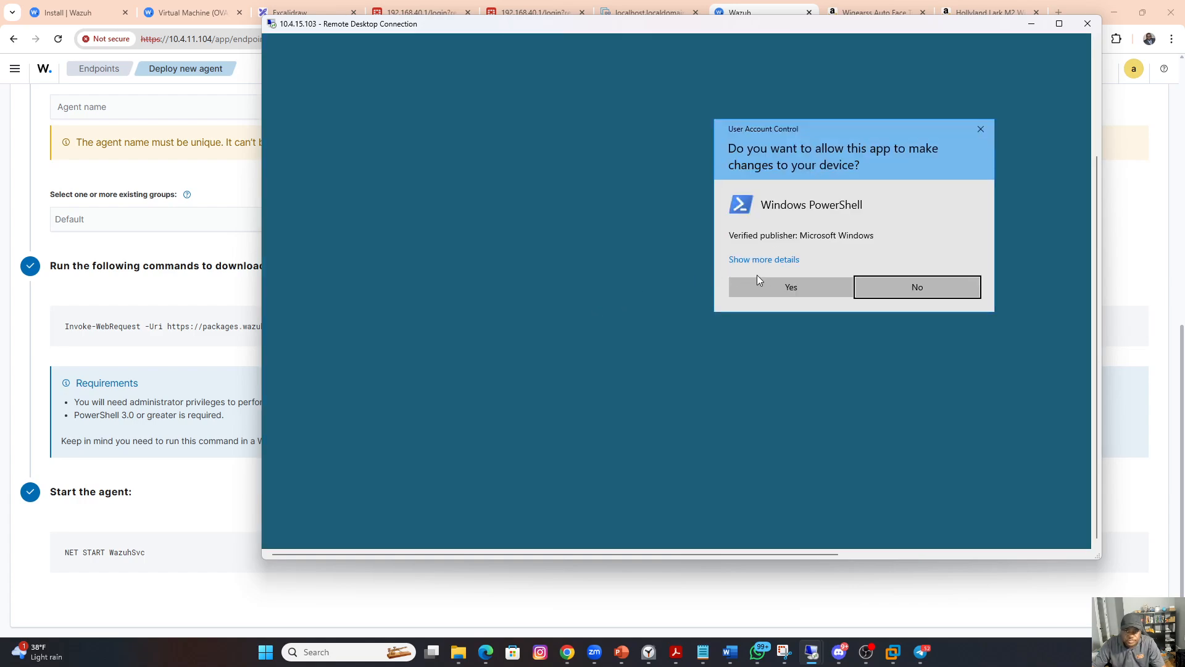
{"action": "left_click", "coordinate": [764, 289]}
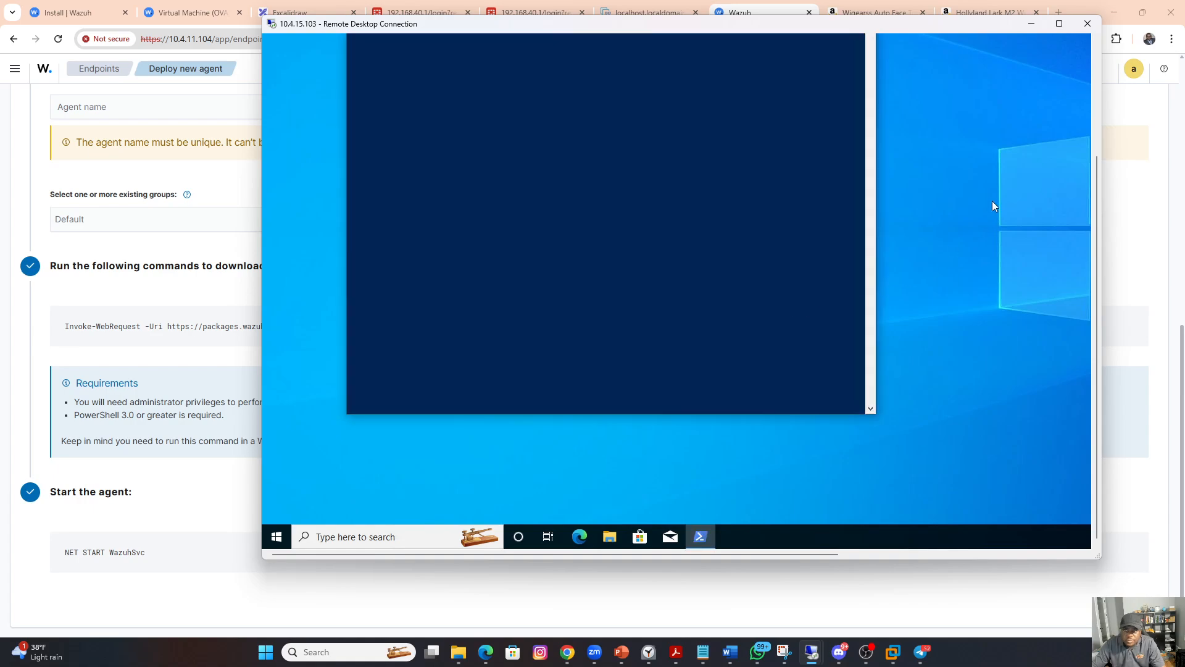
Step: Copy the Invoke-WebRequest install command from Wazuh's Deploy new agent page and run it in the remote administrator PowerShell
{"action": "left_click_drag", "start_coordinate": [743, 28], "coordinate": [728, 60]}
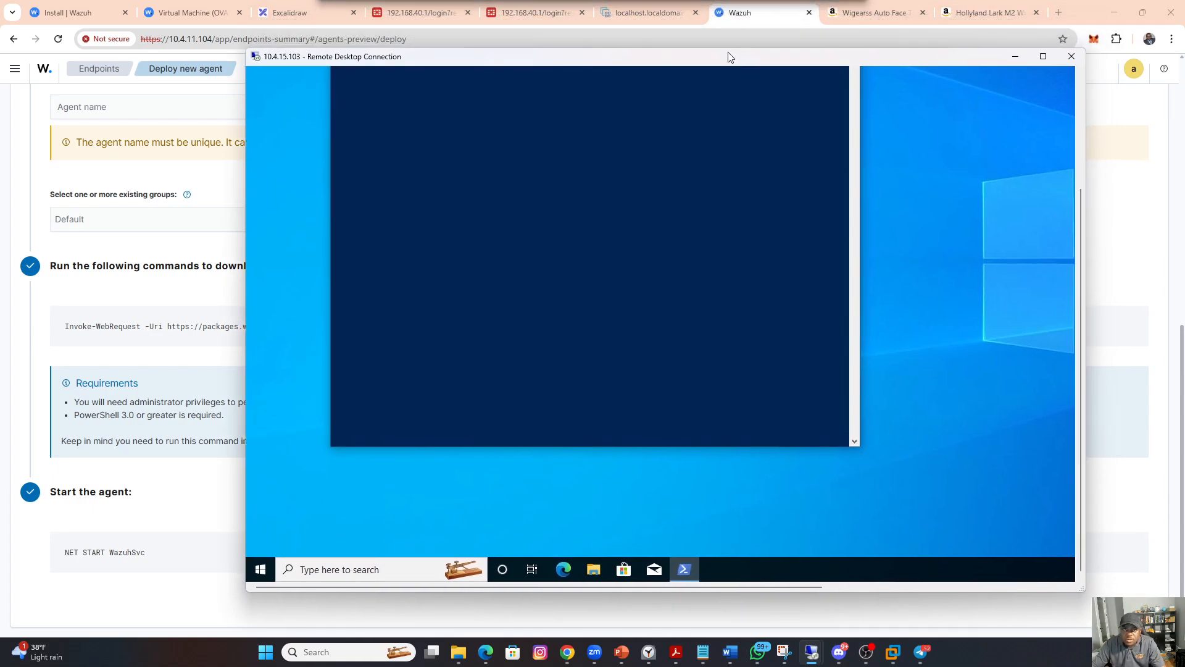
{"action": "left_click", "coordinate": [132, 329]}
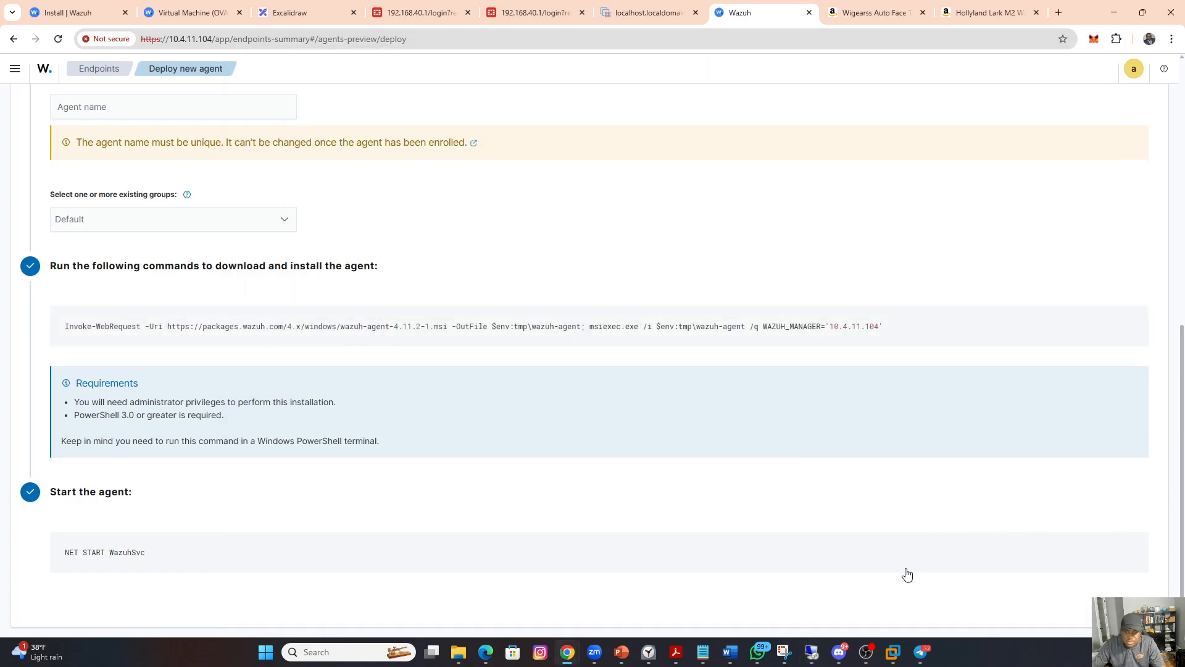
{"action": "mouse_move", "coordinate": [814, 660]}
{"action": "left_click", "coordinate": [857, 587]}
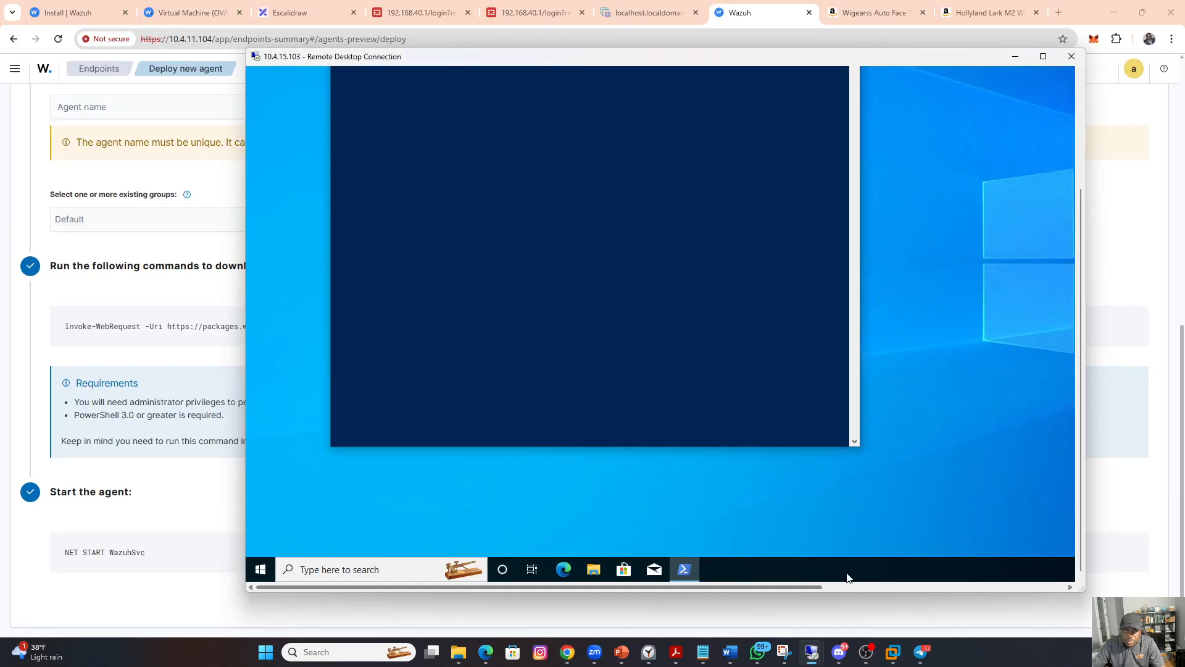
{"action": "left_click_drag", "start_coordinate": [1075, 305], "coordinate": [1090, 260]}
{"action": "right_click", "coordinate": [536, 205]}
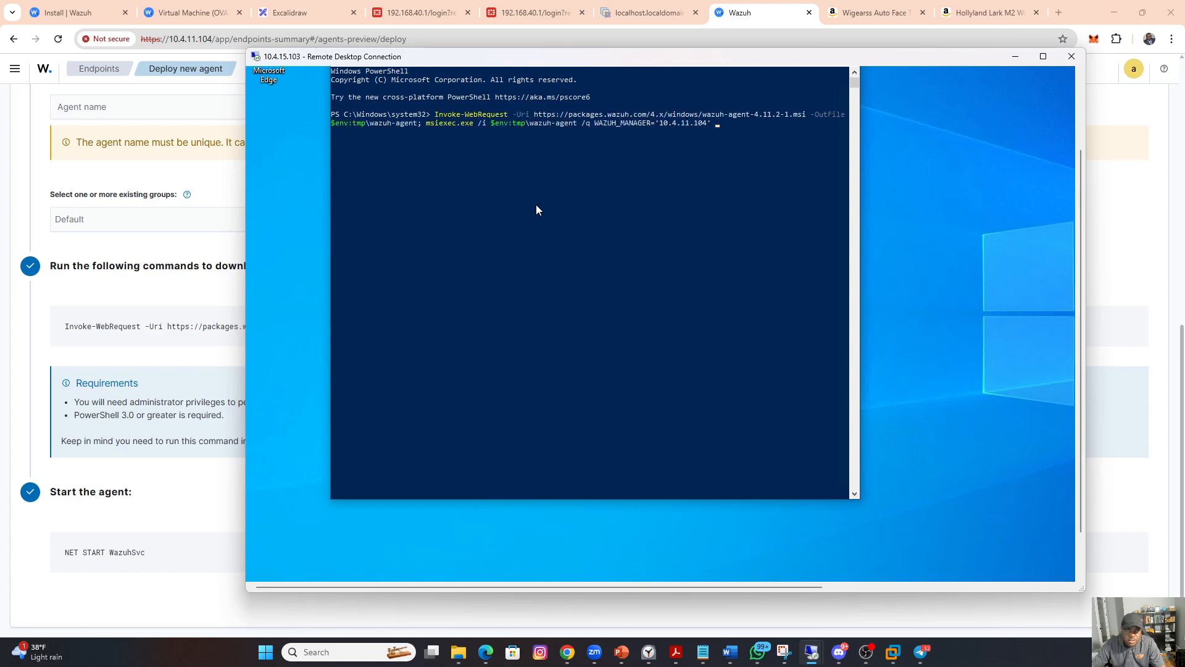
{"action": "key", "text": "Return"}
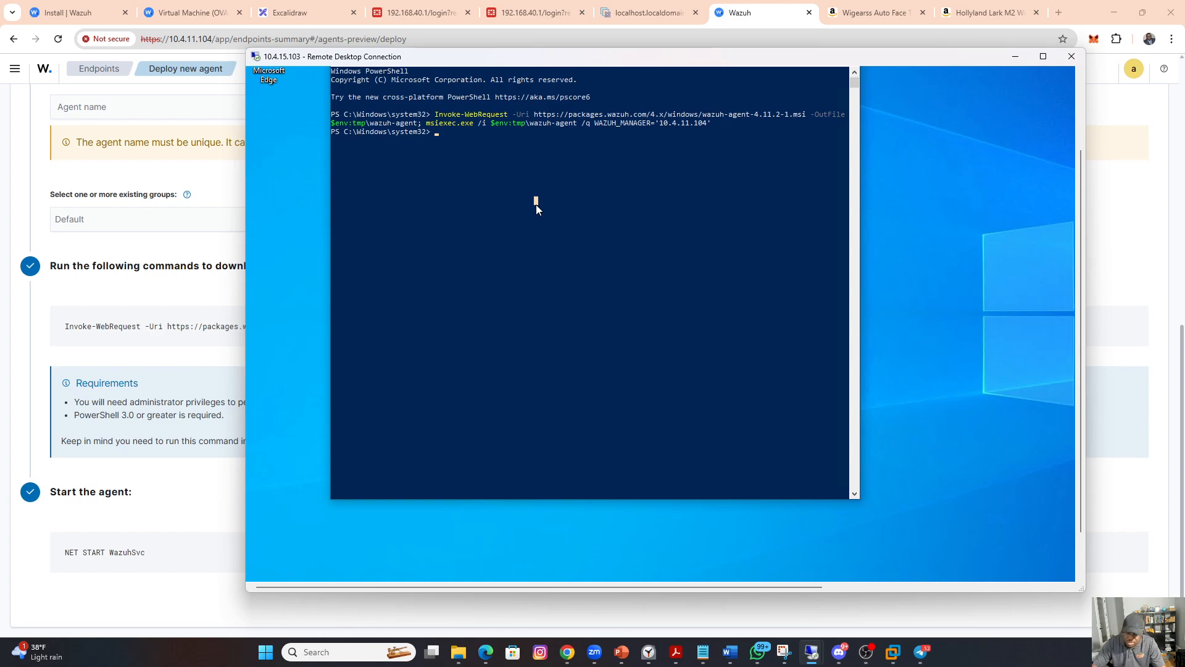
{"action": "key", "text": "Return"}
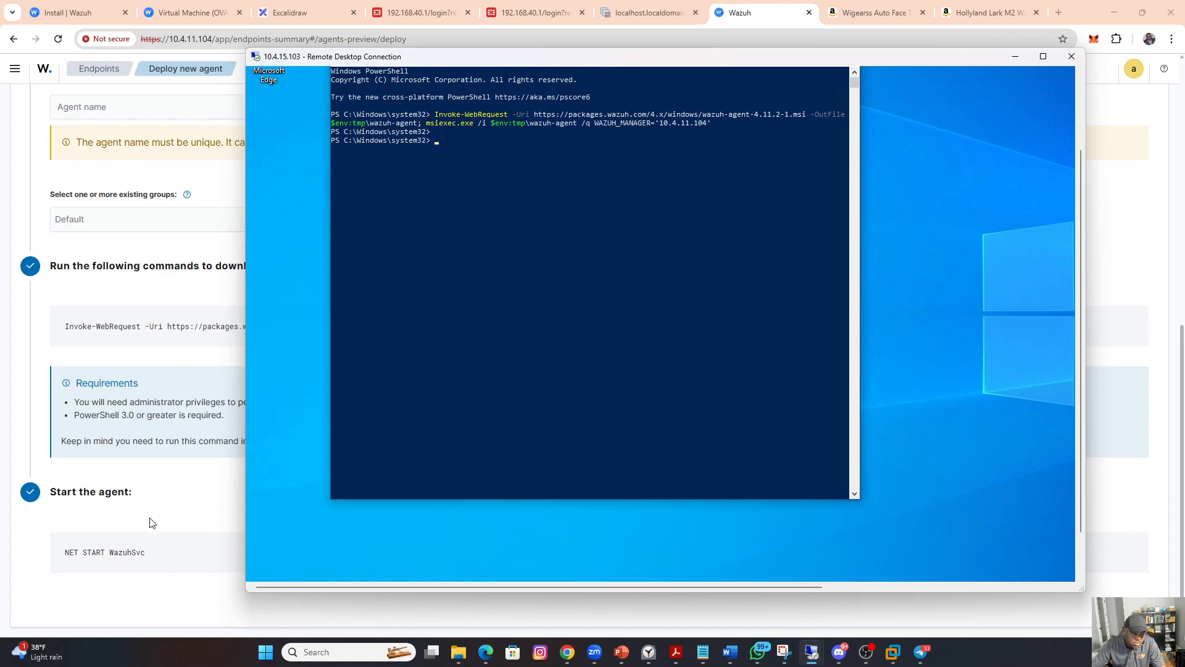
Step: Copy the NET START WazuhSvc command from the Deploy new agent page and run it in the remote administrator PowerShell
{"action": "left_click", "coordinate": [132, 558]}
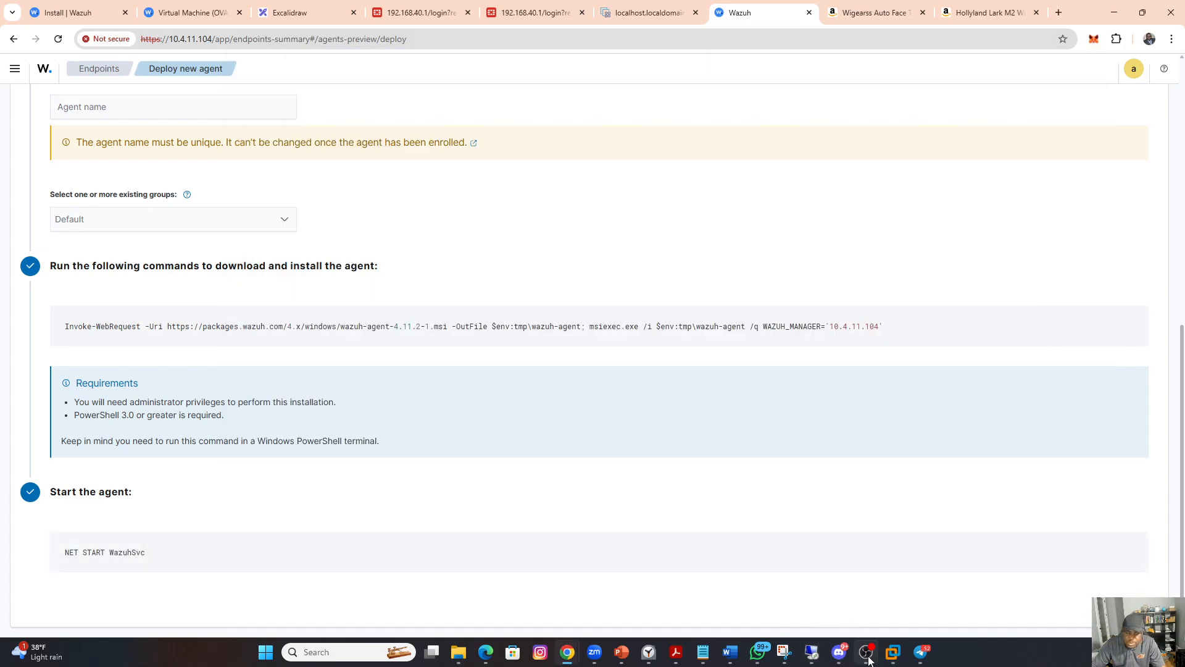
{"action": "mouse_move", "coordinate": [811, 651]}
{"action": "left_click", "coordinate": [843, 612]}
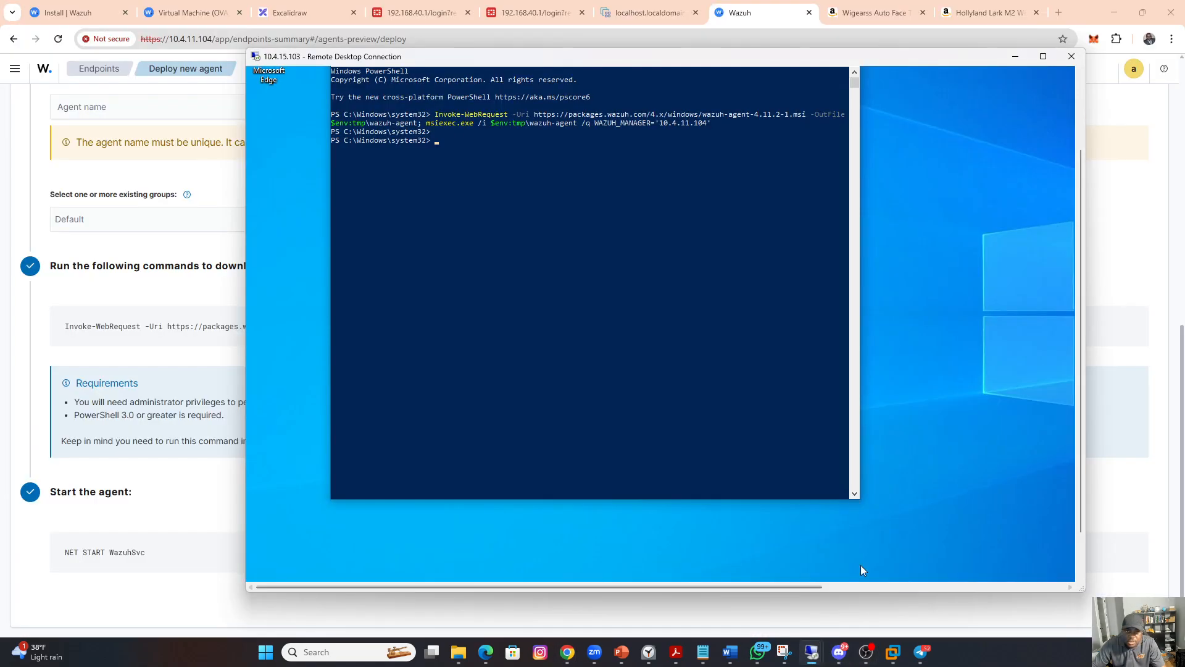
{"action": "right_click", "coordinate": [487, 176]}
{"action": "key", "text": "Return"}
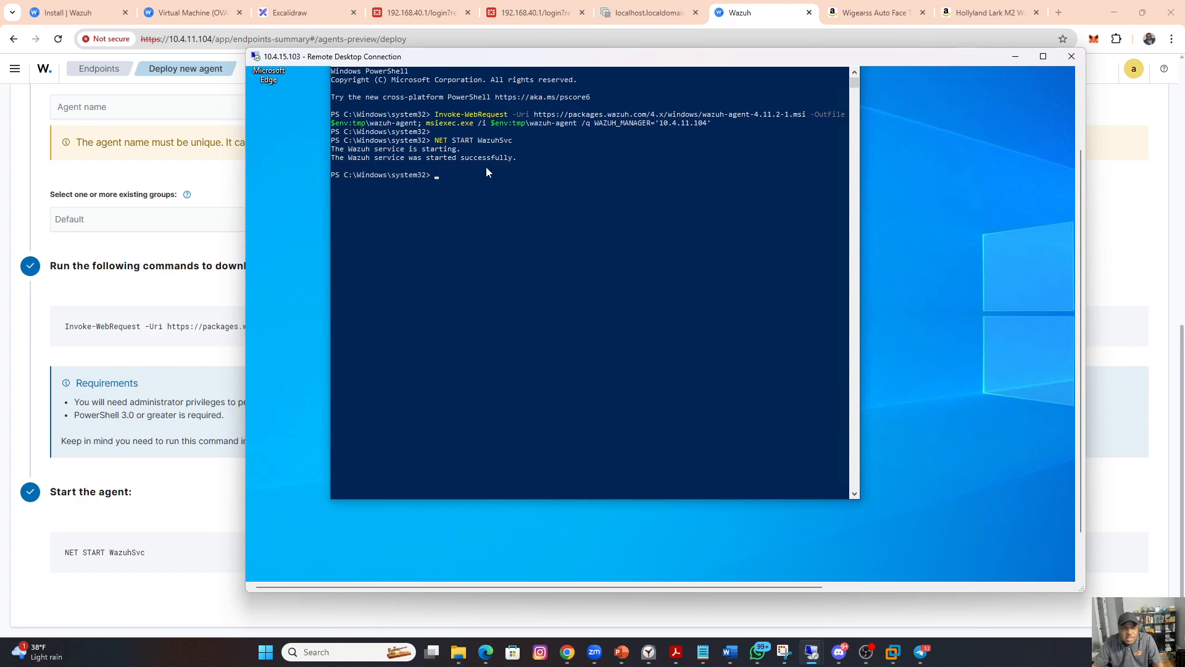
Step: Return to Wazuh's Endpoints overview in the browser and refresh the agents list to check the client's status
{"action": "left_click", "coordinate": [771, 17]}
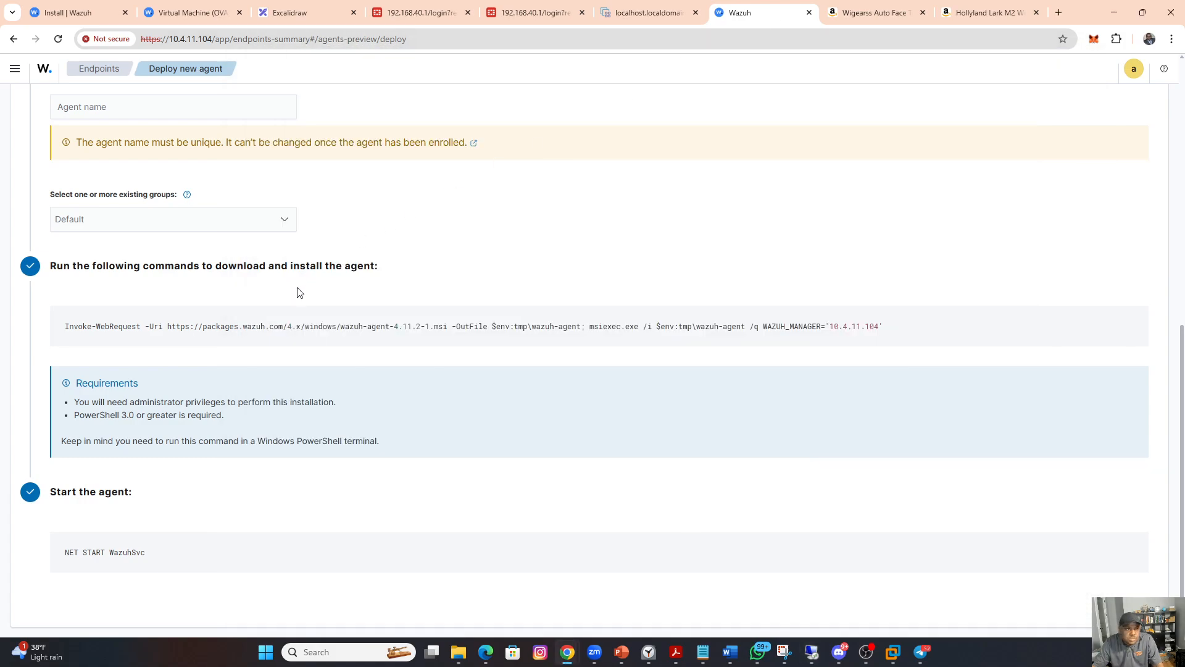
{"action": "scroll", "coordinate": [305, 239], "scroll_direction": "up", "scroll_amount": 4}
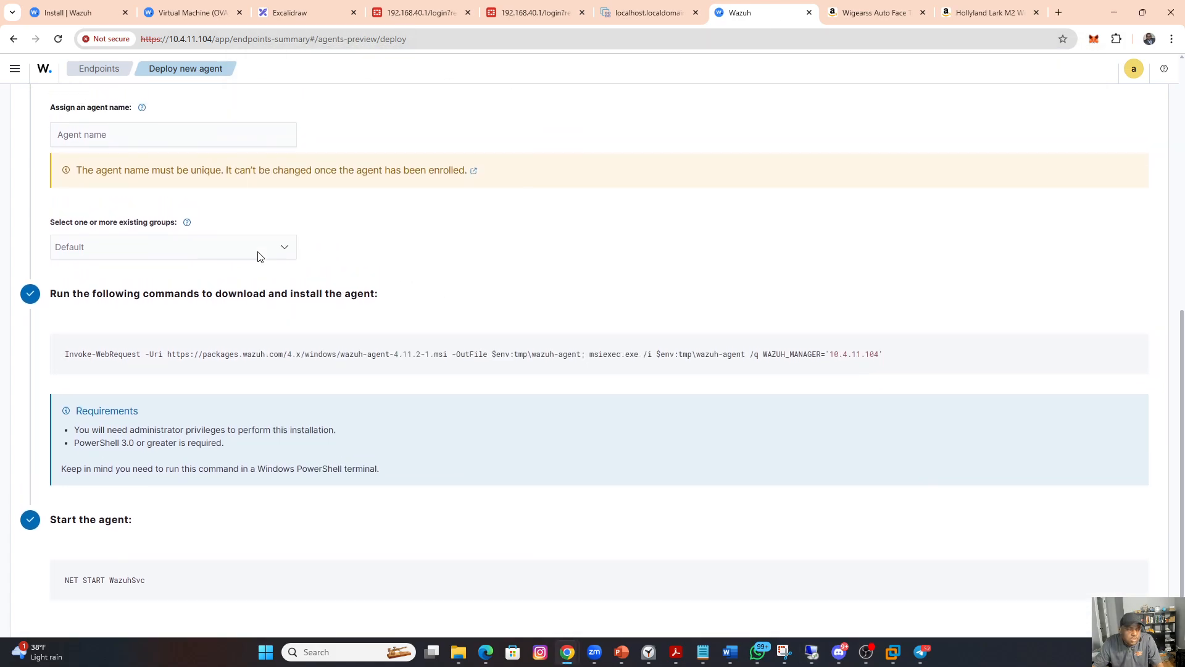
{"action": "left_click", "coordinate": [106, 68]}
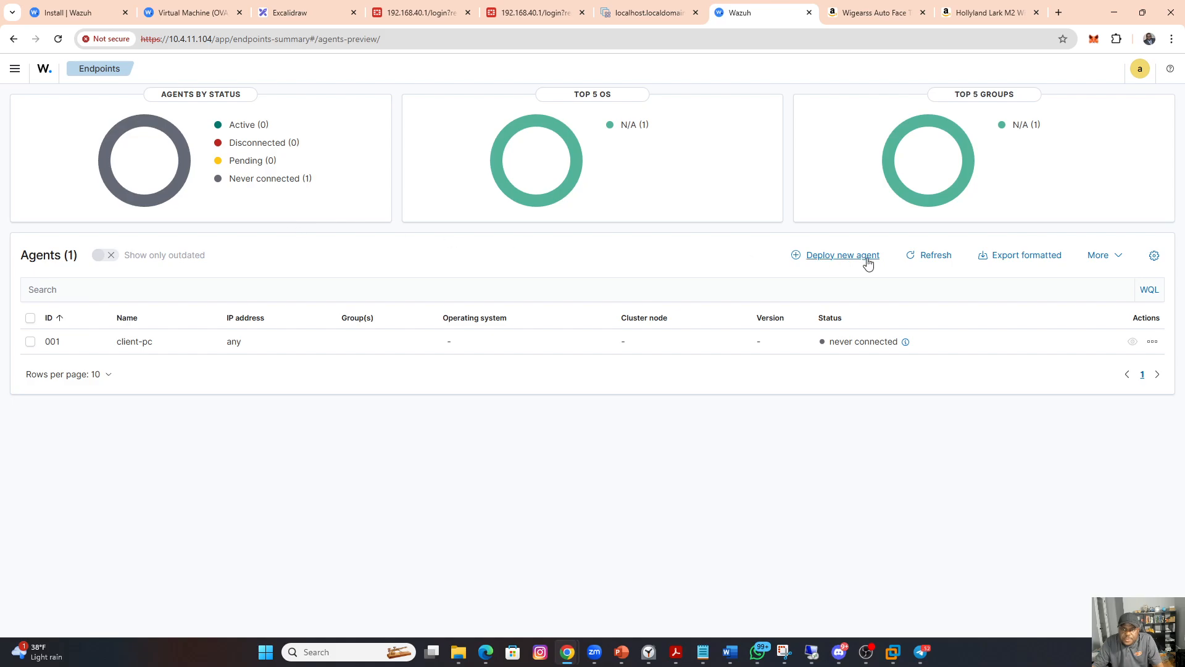
{"action": "left_click", "coordinate": [933, 256]}
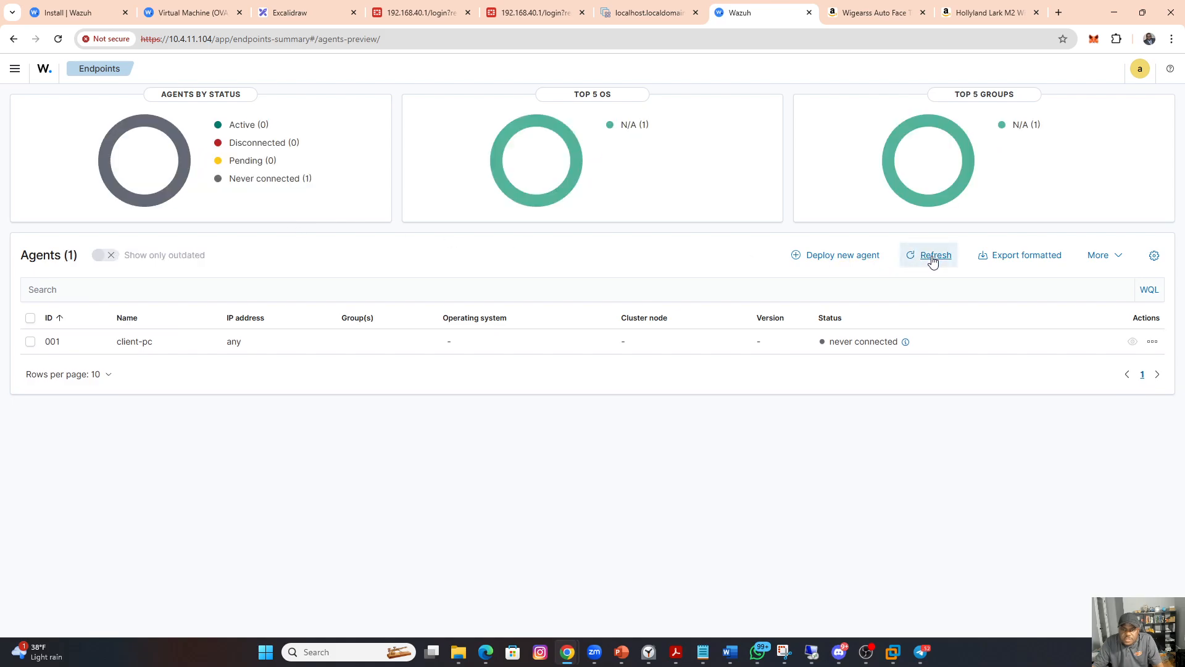
{"action": "left_click", "coordinate": [932, 258]}
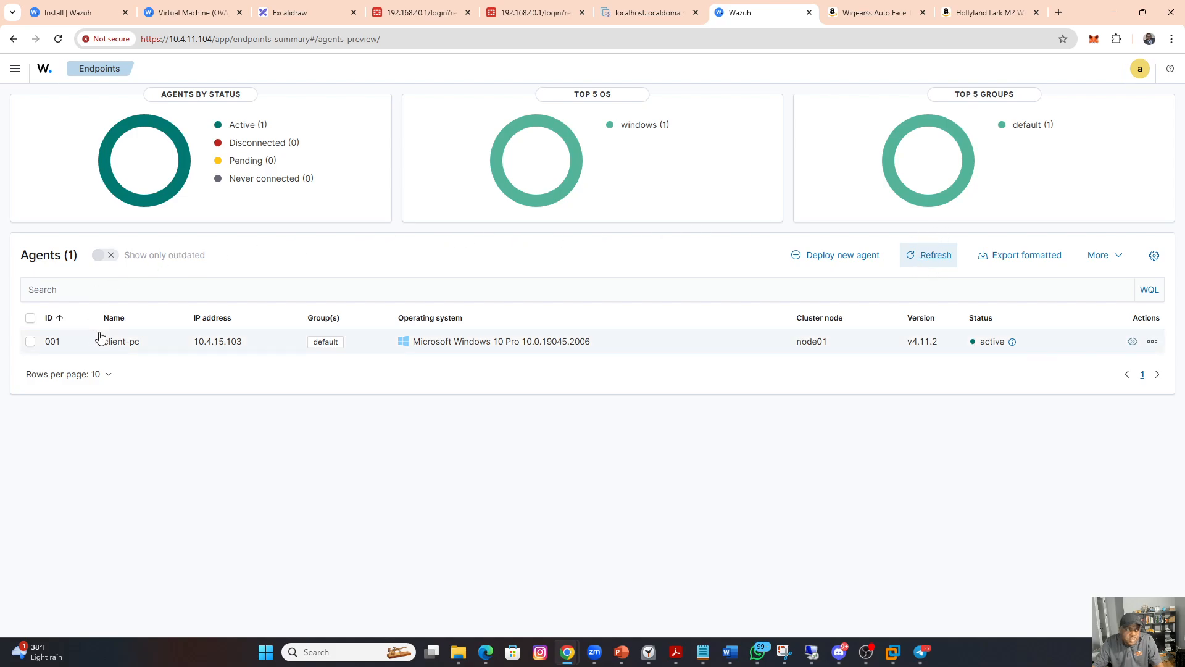
Step: Open the client-pc agent's details and view its Threat Hunting dashboard and event list
{"action": "left_click", "coordinate": [117, 344]}
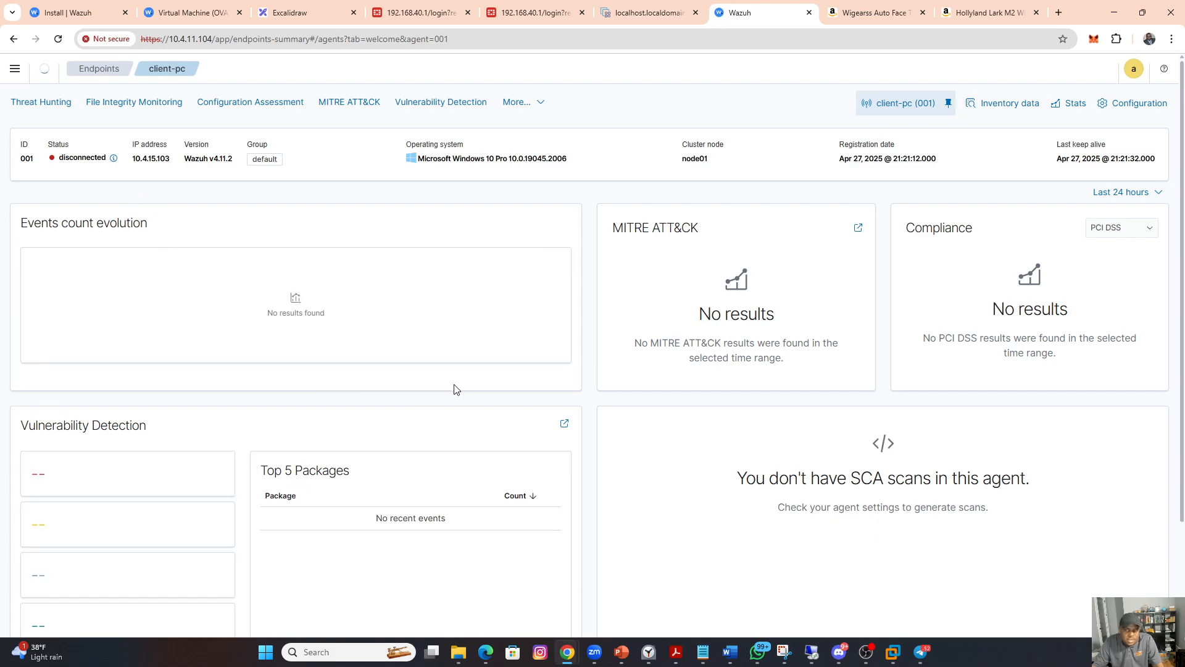
{"action": "scroll", "coordinate": [454, 388], "scroll_direction": "down", "scroll_amount": 1}
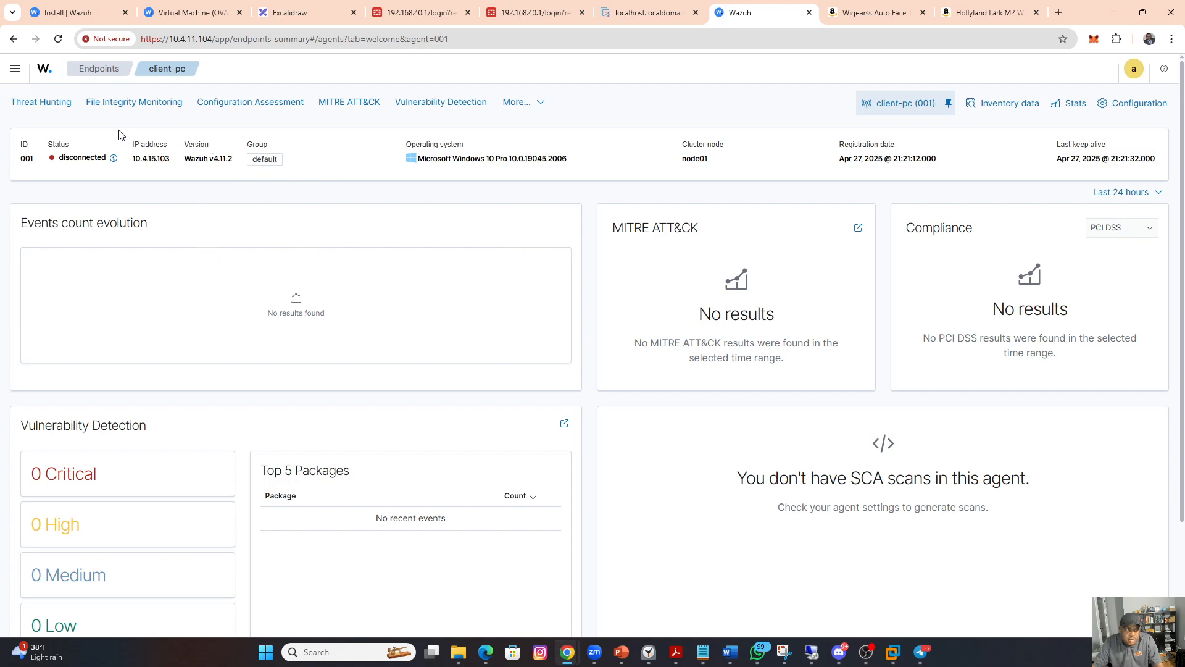
{"action": "left_click", "coordinate": [39, 105]}
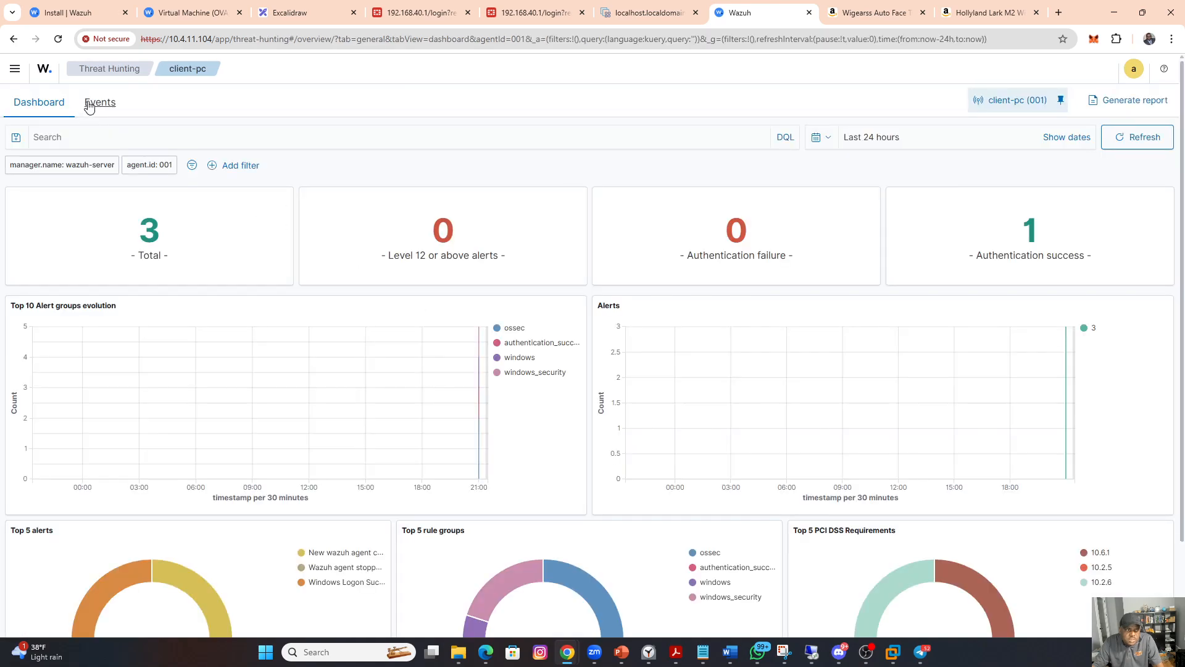
{"action": "left_click", "coordinate": [94, 105]}
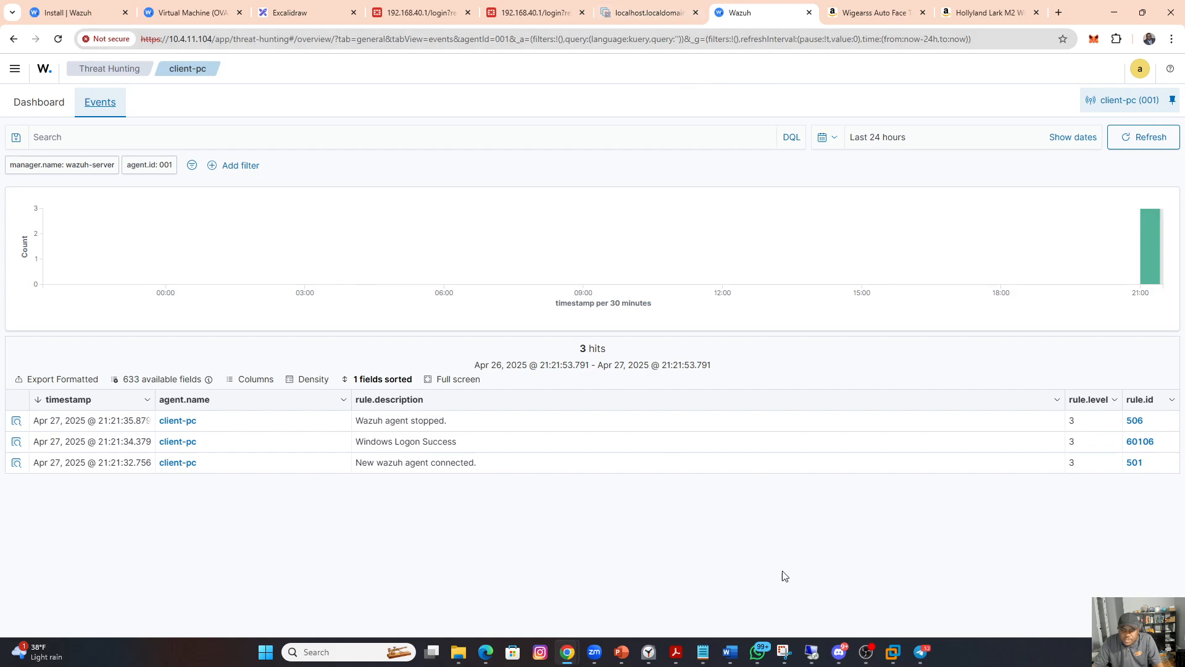
Step: Switch back to the 10.4.15.103 remote session and close the administrator PowerShell window
{"action": "mouse_move", "coordinate": [811, 651]}
{"action": "left_click", "coordinate": [838, 585]}
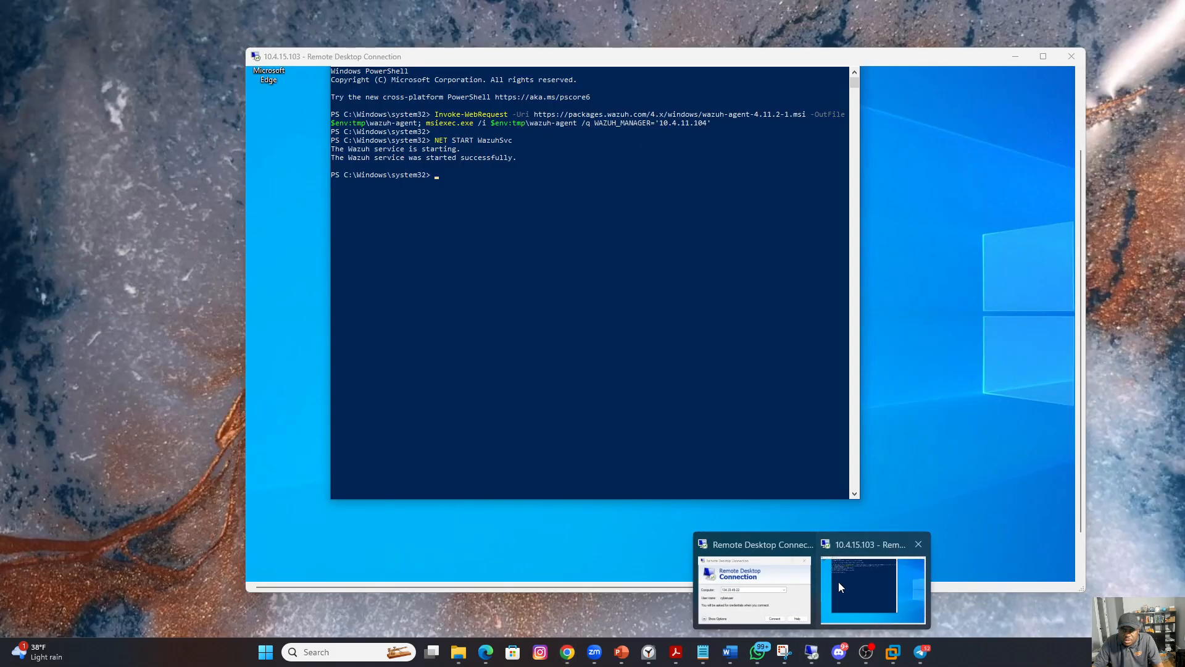
{"action": "left_click", "coordinate": [838, 582]}
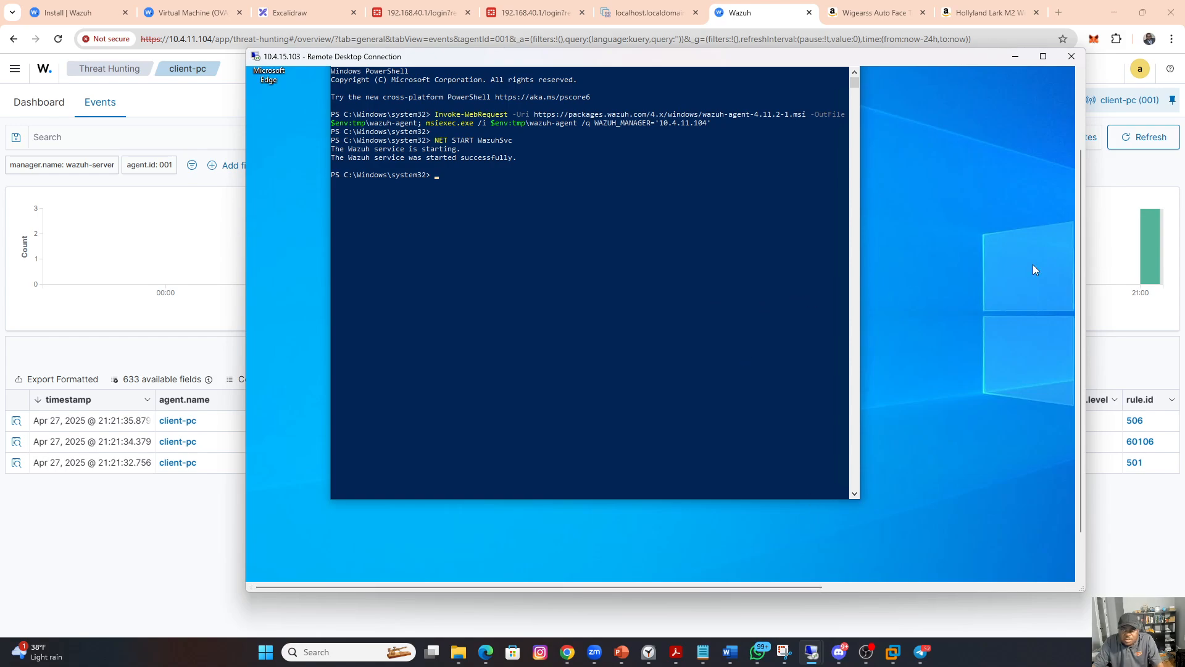
{"action": "left_click_drag", "start_coordinate": [1079, 237], "coordinate": [1076, 172]}
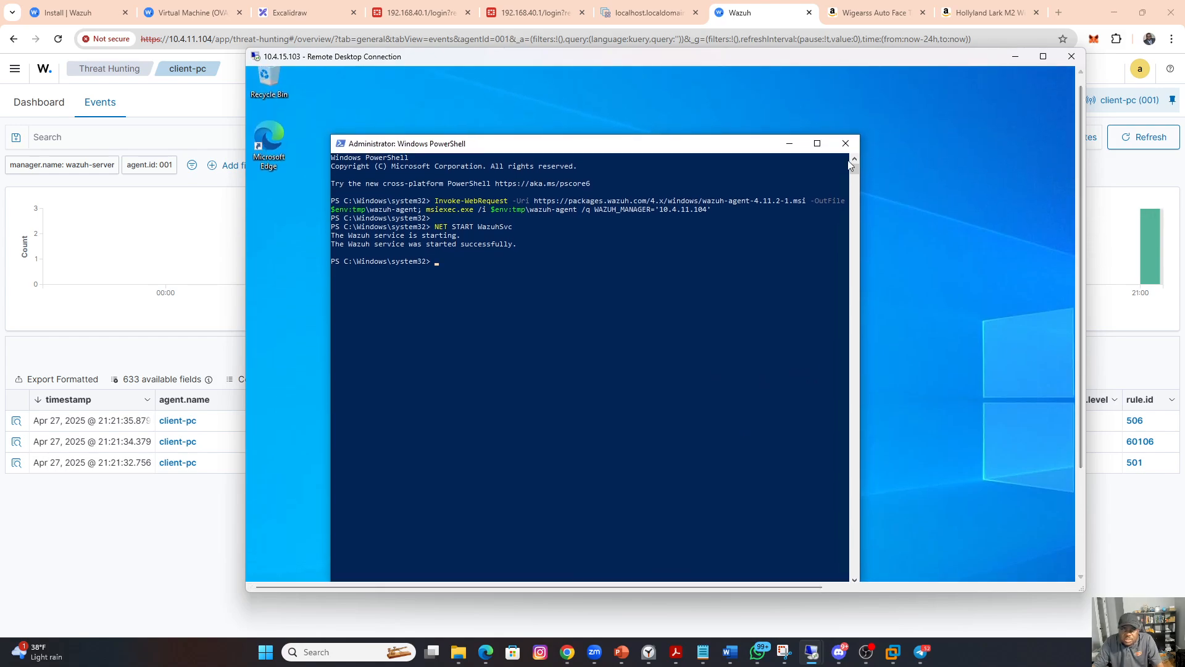
{"action": "left_click", "coordinate": [845, 145]}
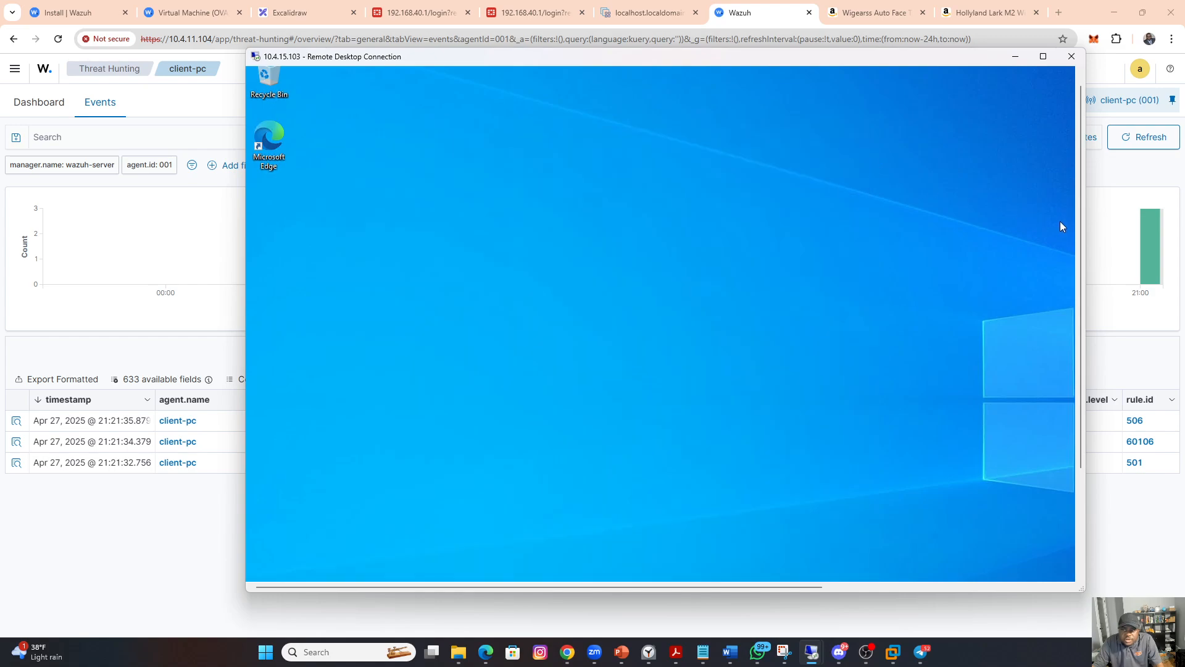
{"action": "left_click_drag", "start_coordinate": [1077, 238], "coordinate": [1077, 342]}
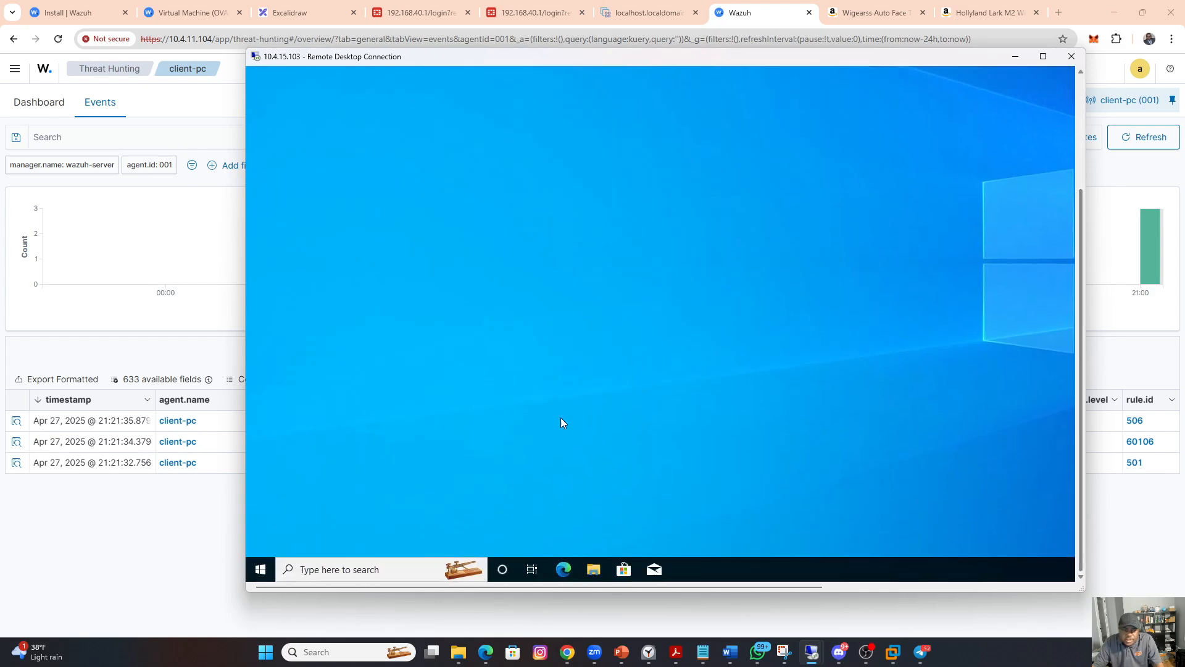
Step: Sign the current user account out of the 10.4.15.103 remote Windows session
{"action": "left_click", "coordinate": [260, 568]}
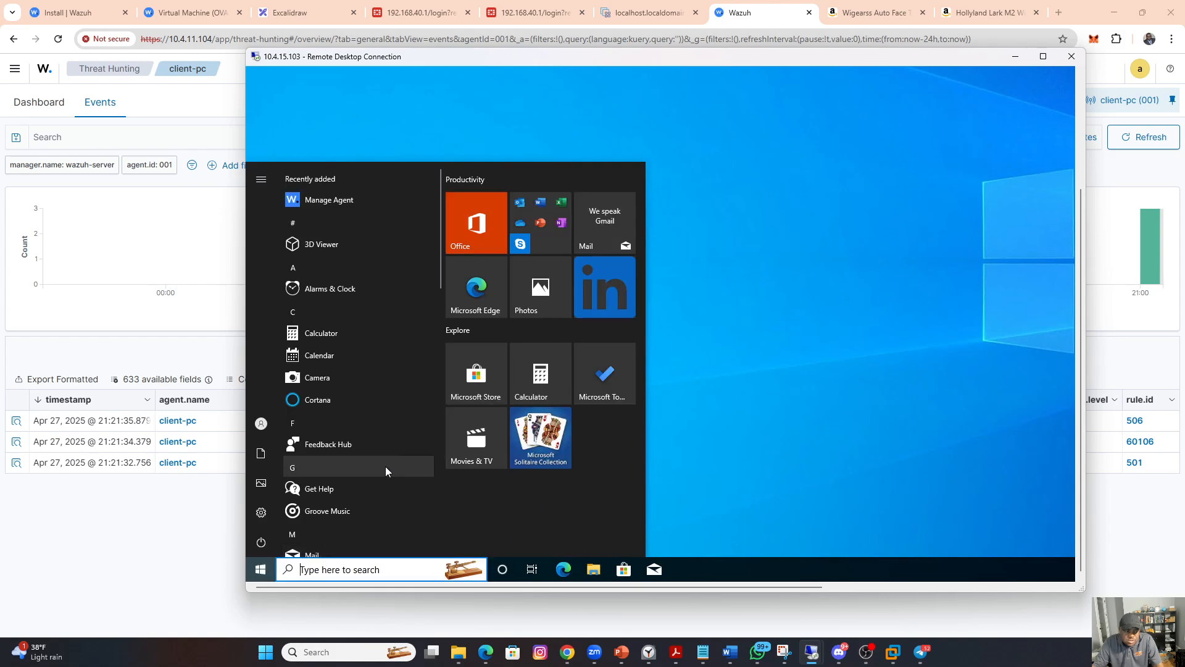
{"action": "left_click", "coordinate": [261, 542]}
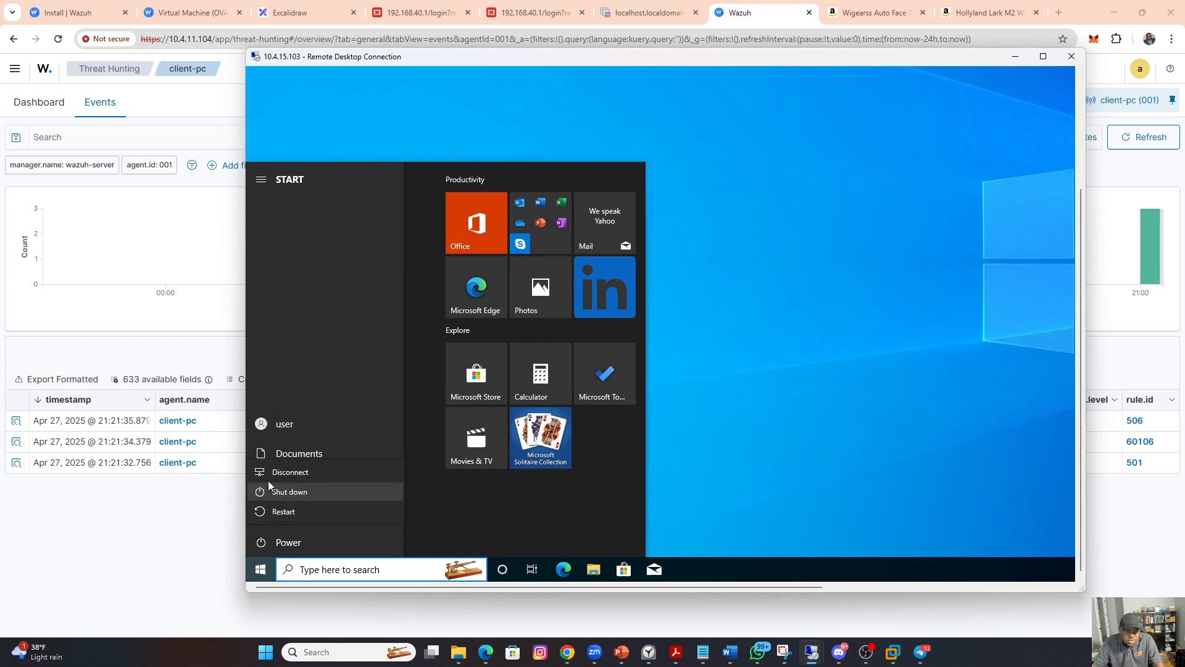
{"action": "left_click", "coordinate": [282, 424]}
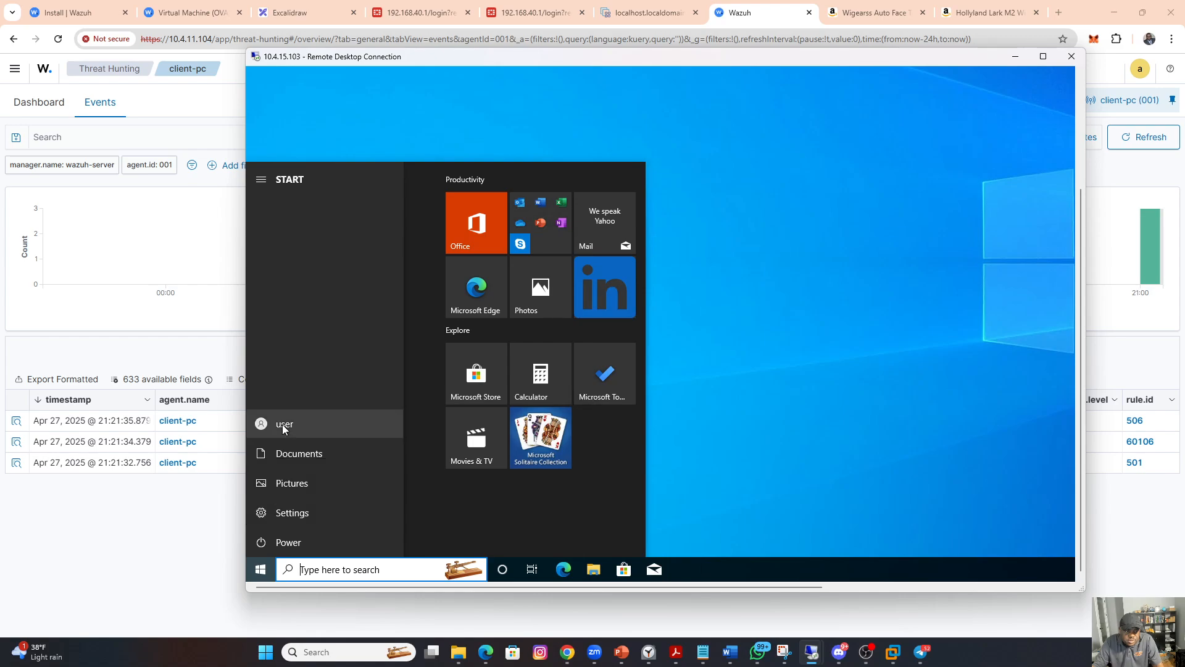
{"action": "left_click", "coordinate": [283, 424]}
{"action": "left_click", "coordinate": [287, 394]}
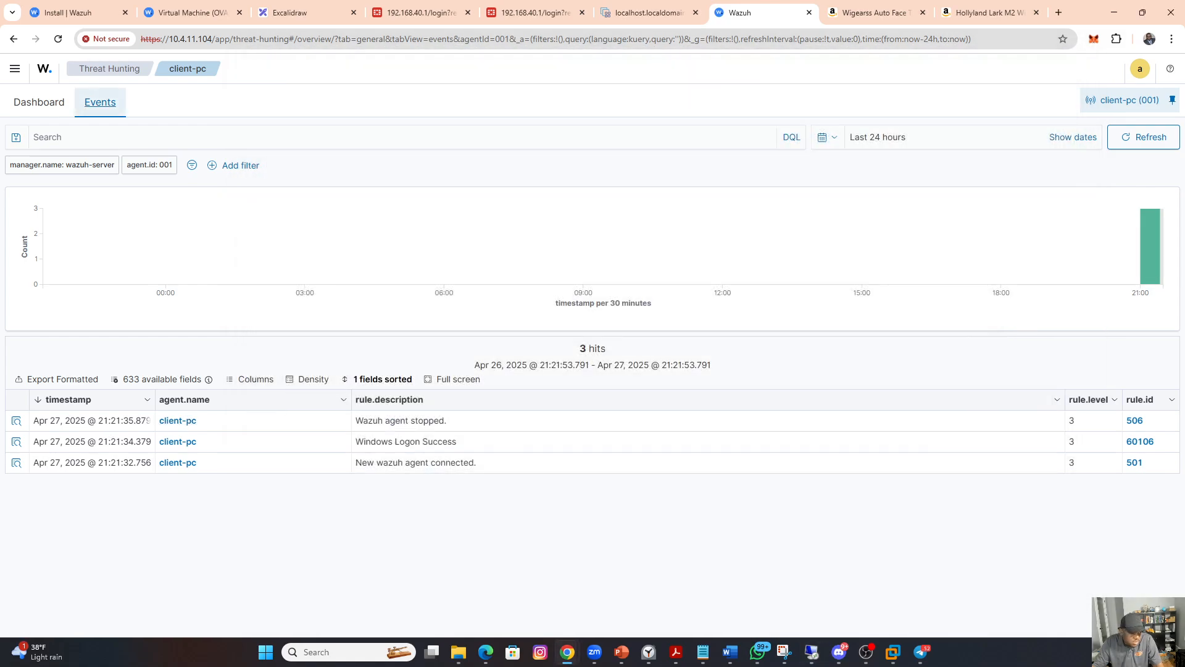
Step: Open Remote Desktop Connection on the local computer and start a new connection to 10.4.15.103
{"action": "key", "text": "super"}
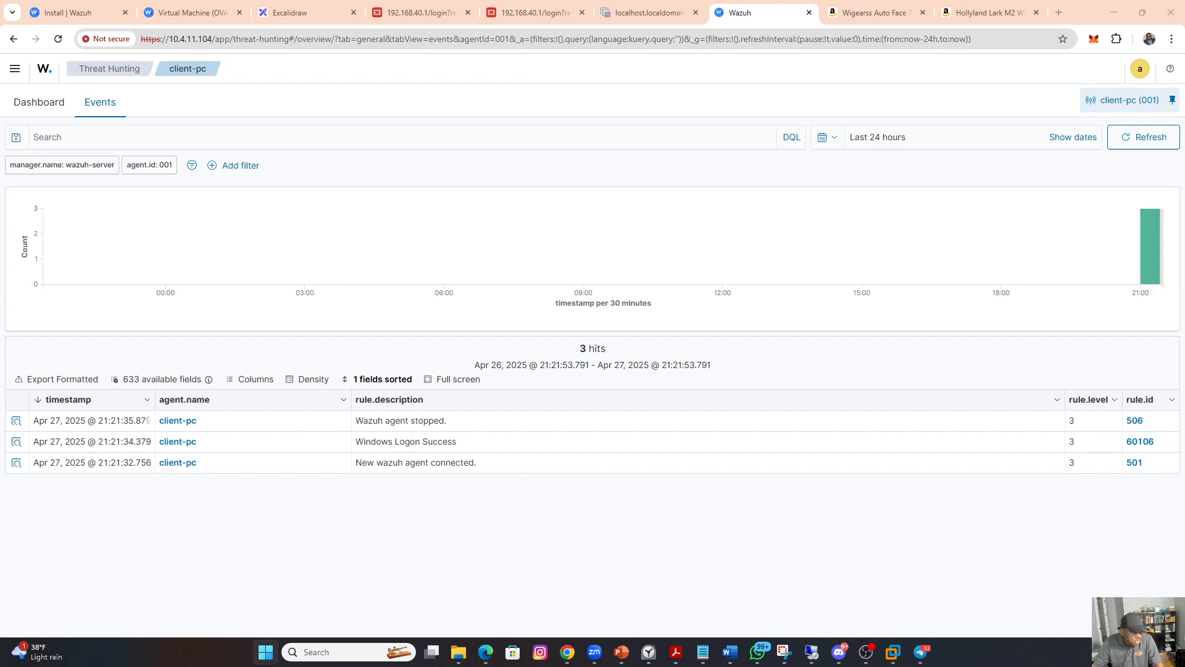
{"action": "key", "text": "Return"}
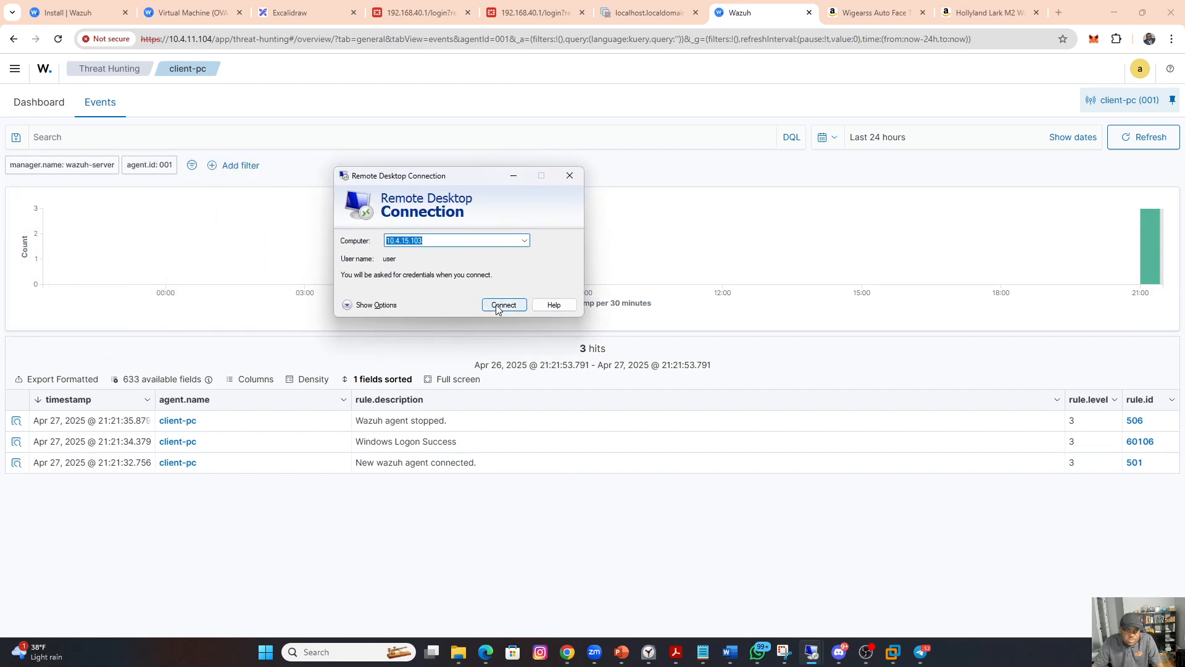
{"action": "left_click", "coordinate": [497, 306]}
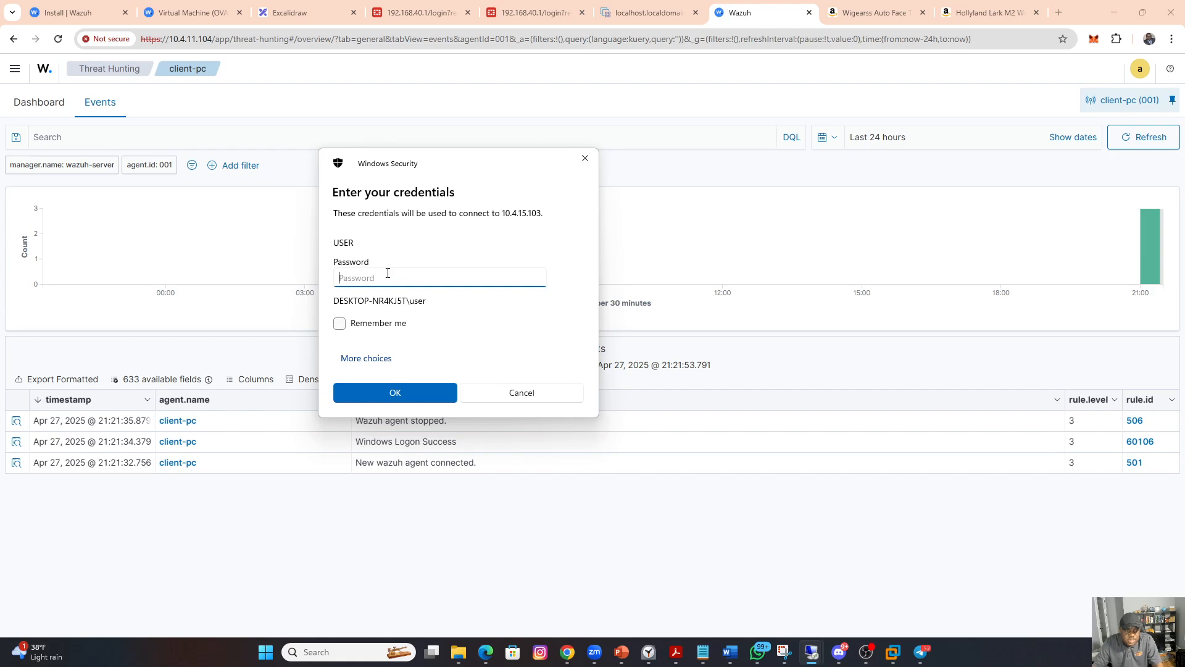
Step: Submit three logon attempts with deliberately wrong account passwords in the credentials prompt for 10.4.15.103
{"action": "type", "text": "********"}
{"action": "left_click", "coordinate": [385, 395]}
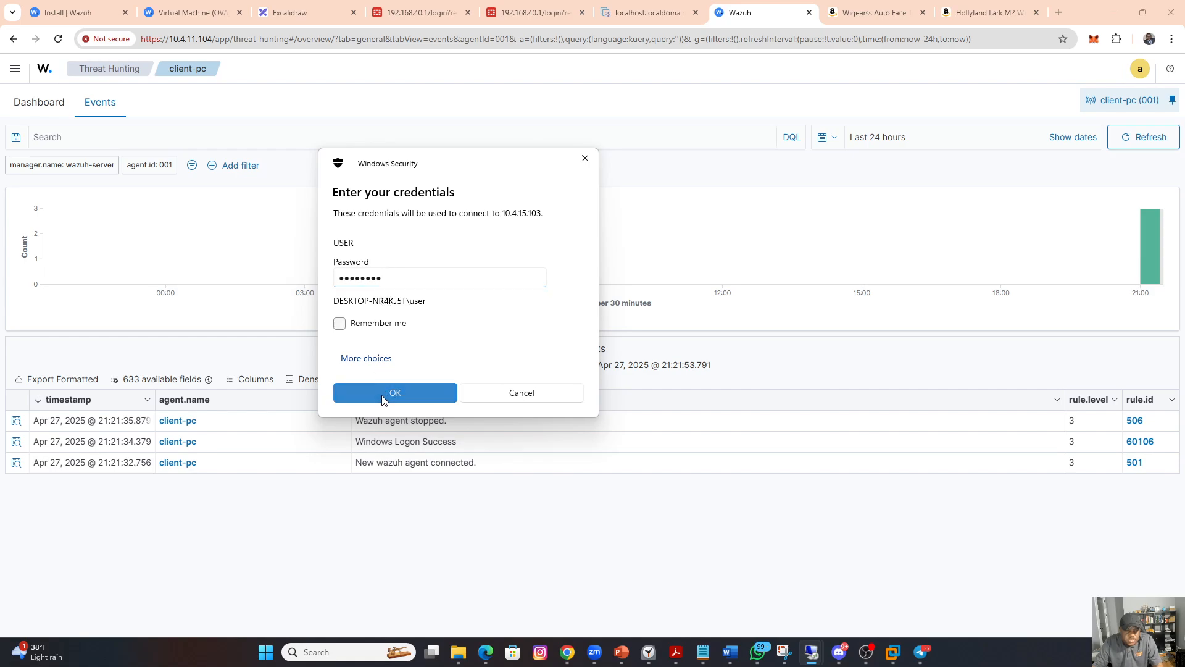
{"action": "type", "text": "********"}
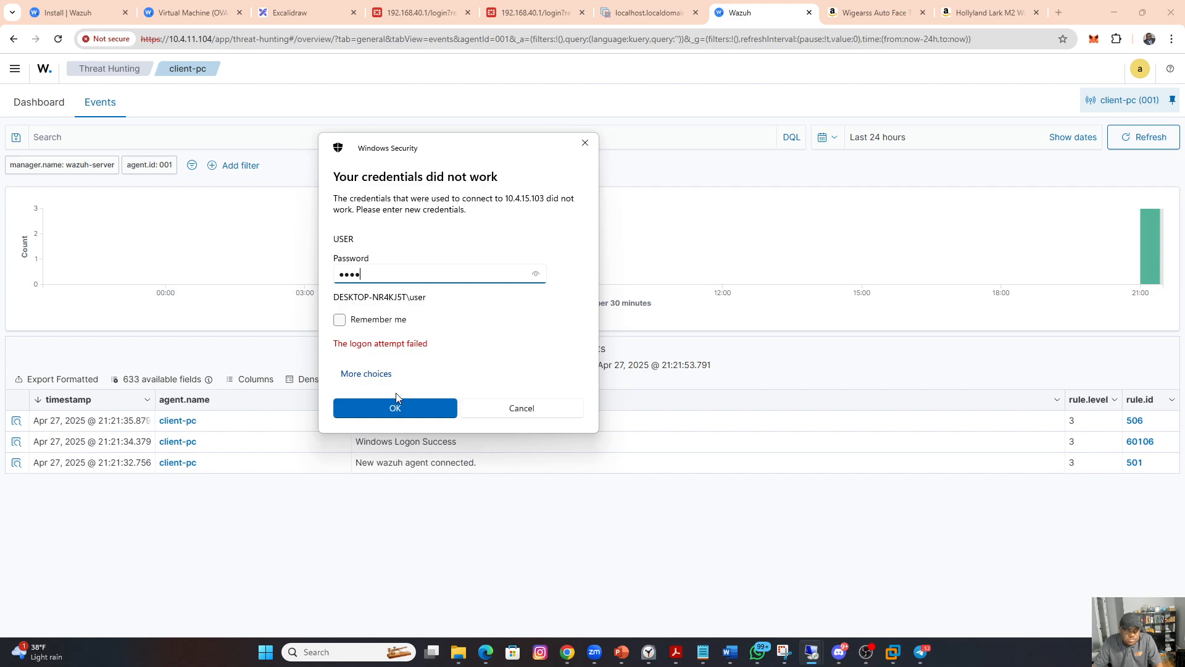
{"action": "left_click", "coordinate": [392, 404]}
{"action": "type", "text": "******"}
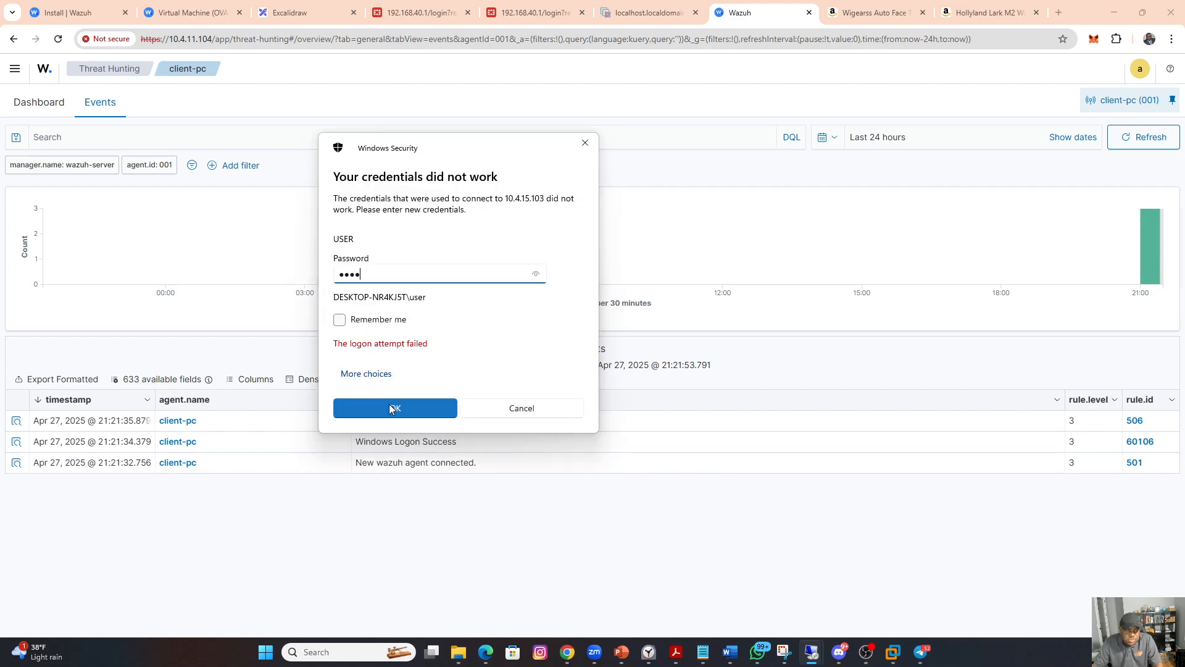
{"action": "left_click", "coordinate": [389, 407]}
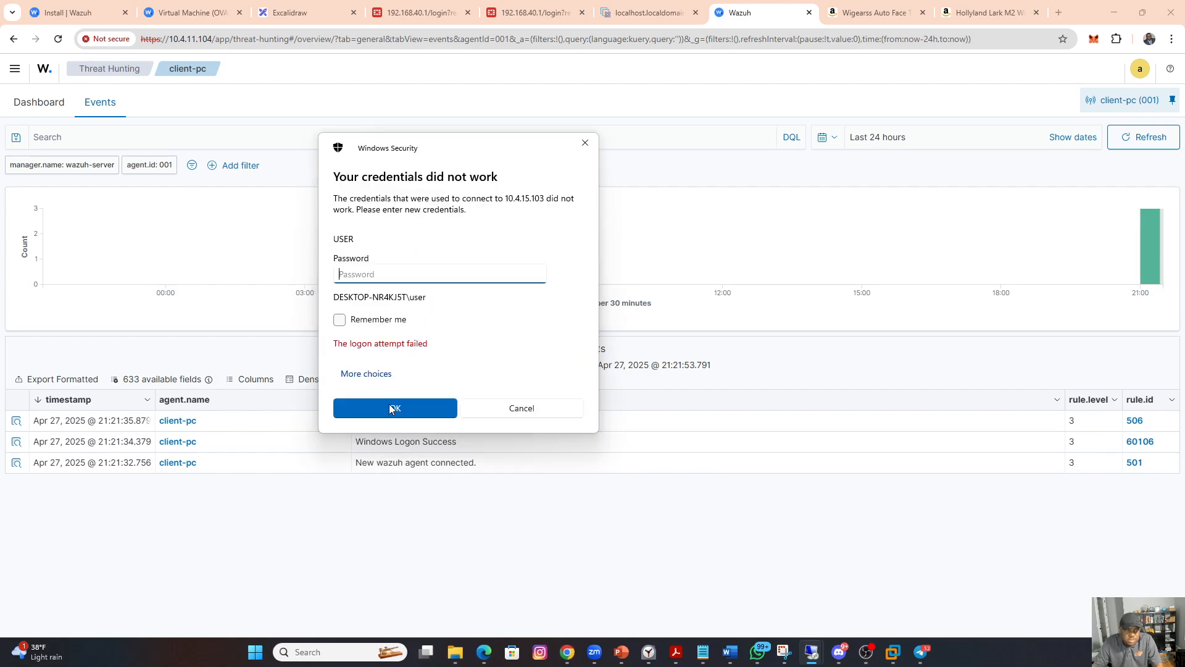
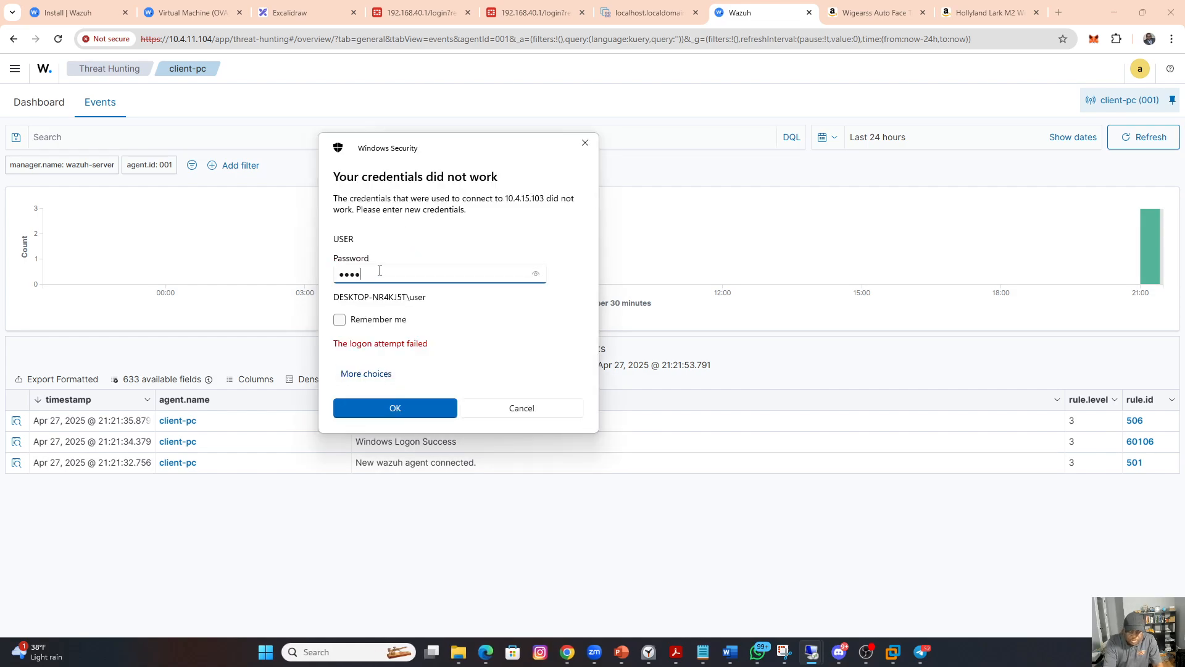
Step: Submit the account password for 10.4.15.103 and accept the untrusted certificate to open the remote session
{"action": "key", "text": "Return"}
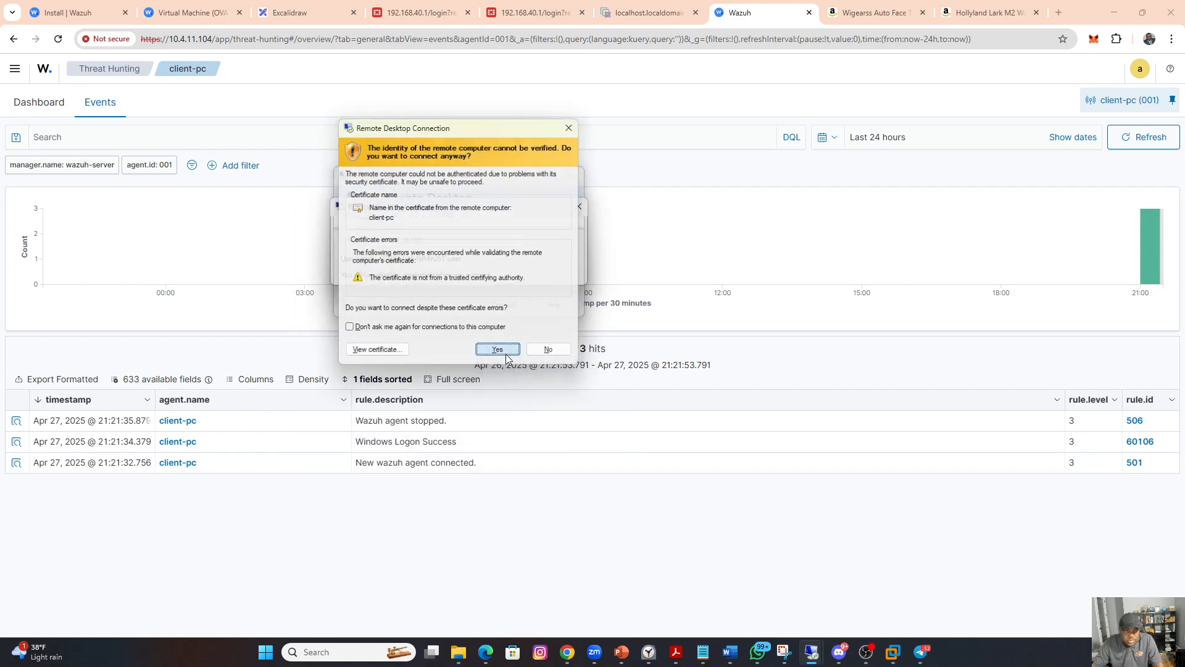
{"action": "left_click", "coordinate": [500, 349]}
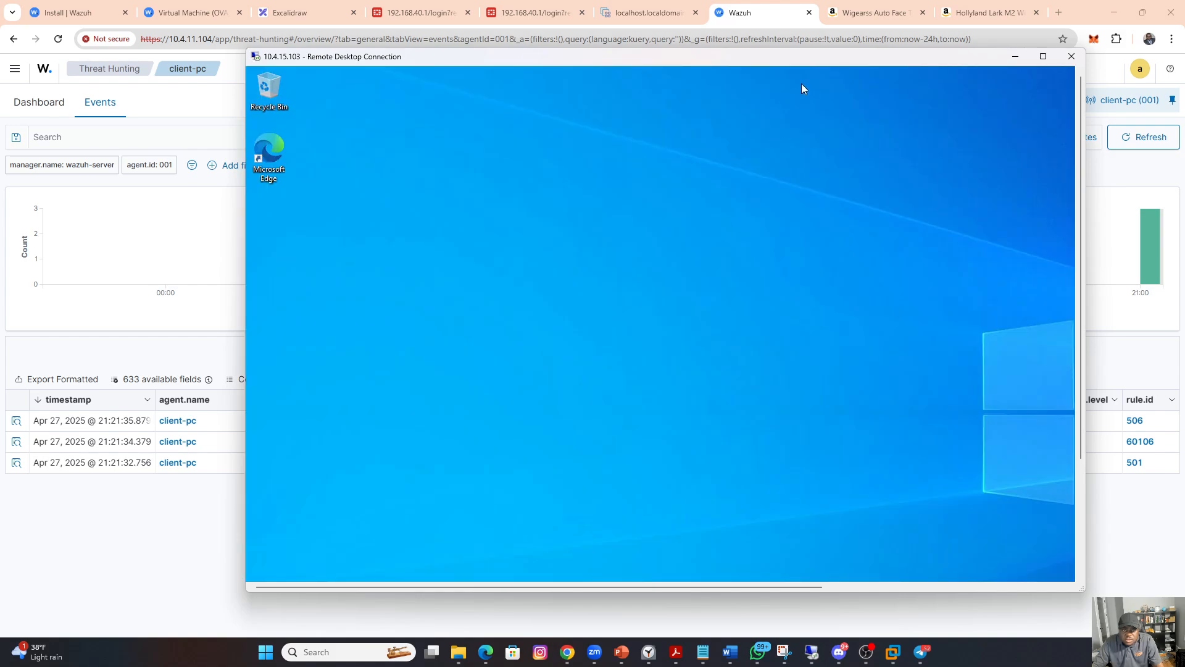
Step: Switch to Wazuh in the browser, reload the client-pc events, and examine the first two result pages for logon activity
{"action": "left_click", "coordinate": [753, 16]}
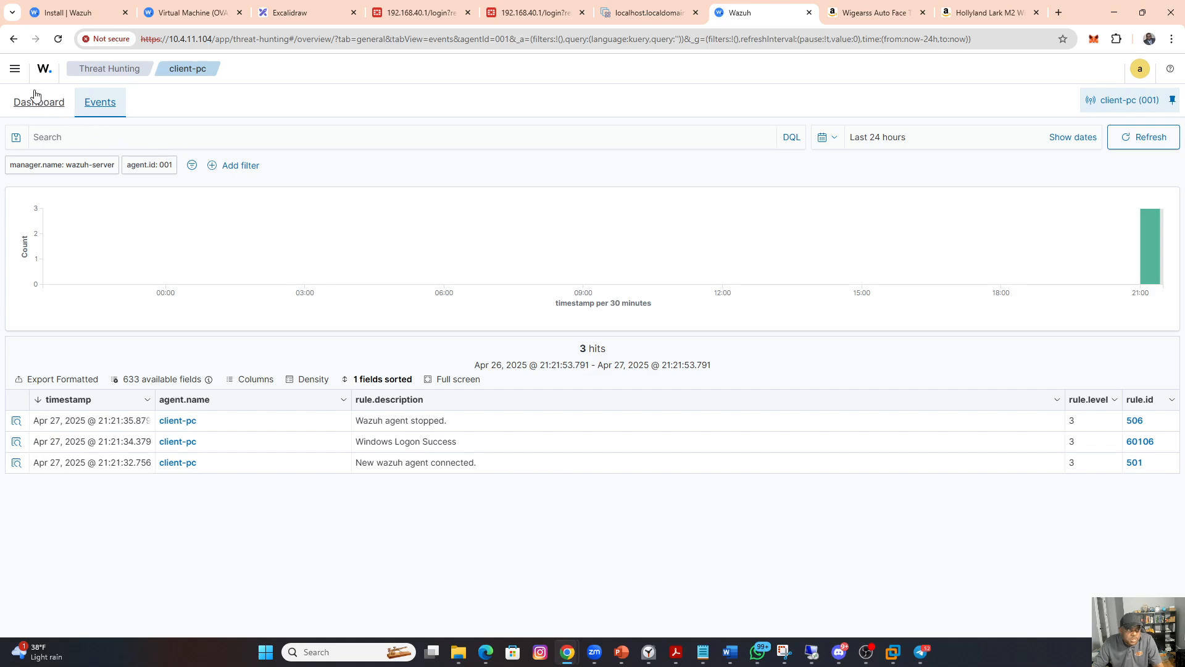
{"action": "left_click", "coordinate": [59, 40]}
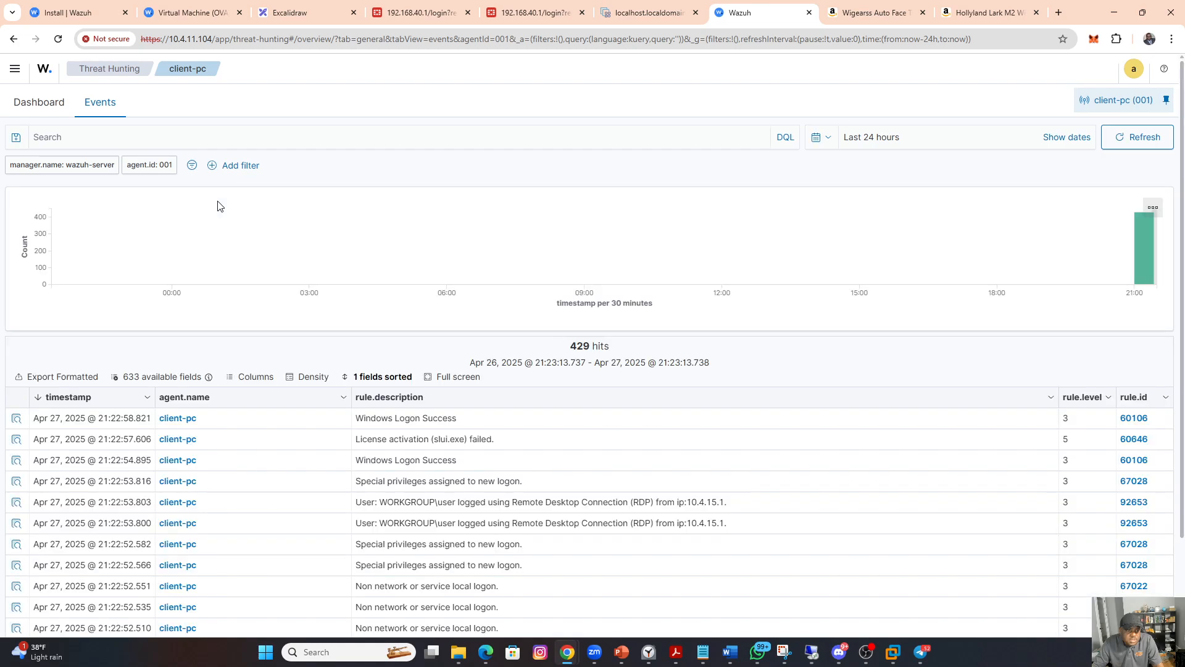
{"action": "scroll", "coordinate": [546, 469], "scroll_direction": "down", "scroll_amount": 2}
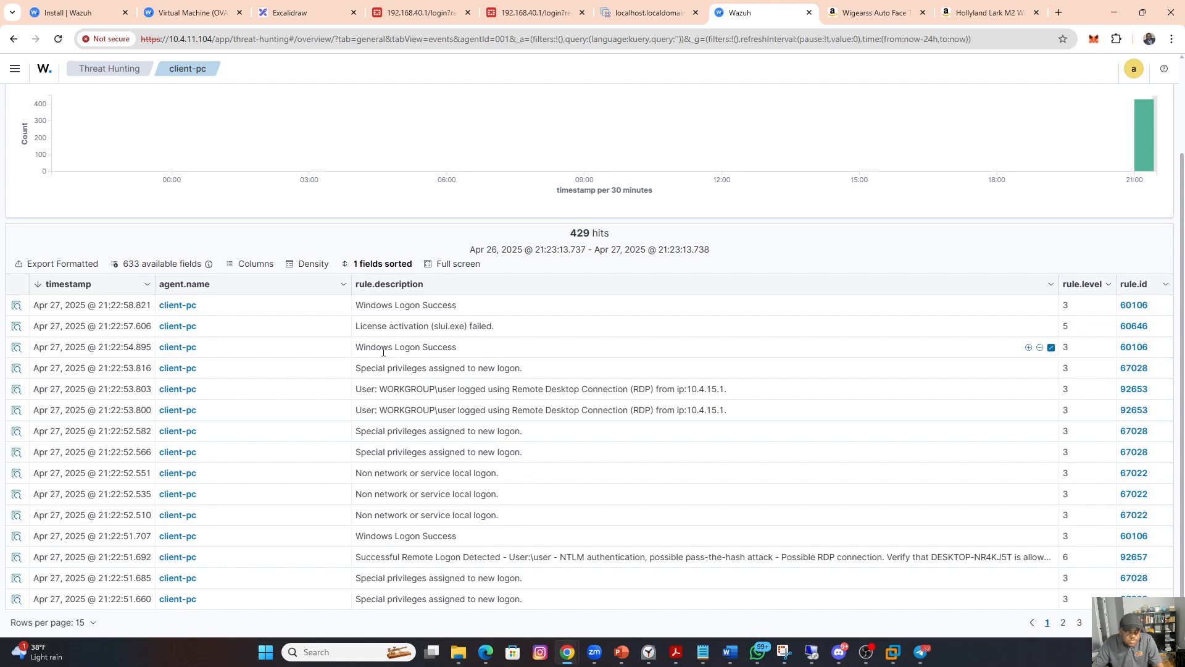
{"action": "scroll", "coordinate": [386, 420], "scroll_direction": "up", "scroll_amount": 2}
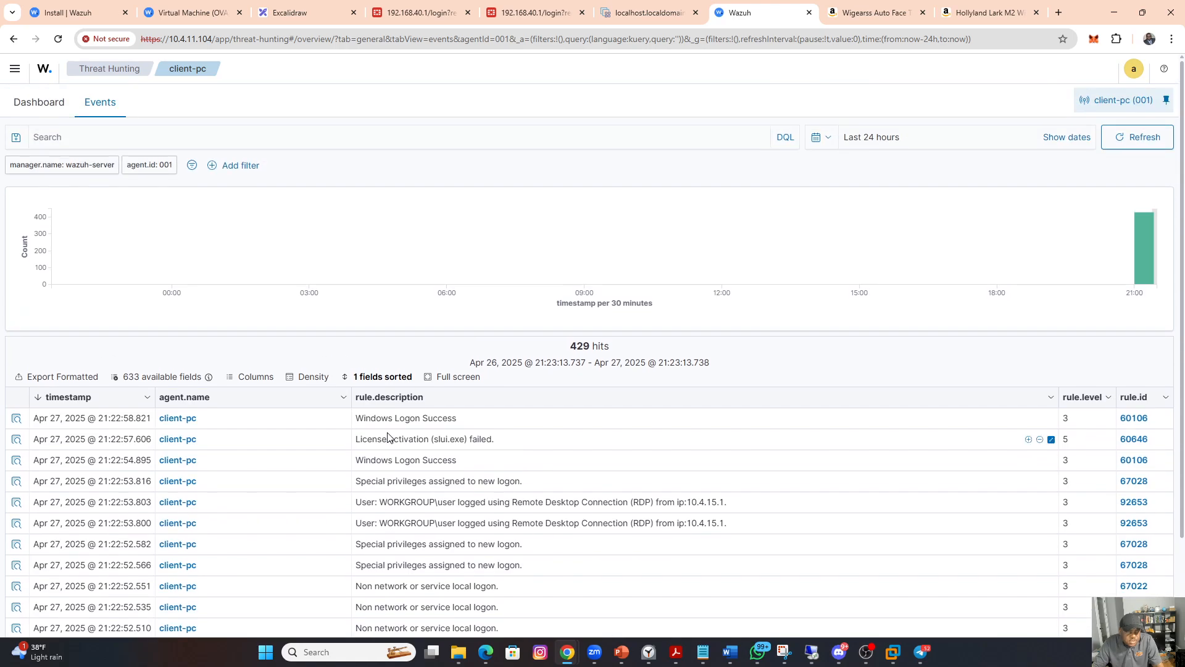
{"action": "scroll", "coordinate": [388, 437], "scroll_direction": "down", "scroll_amount": 2}
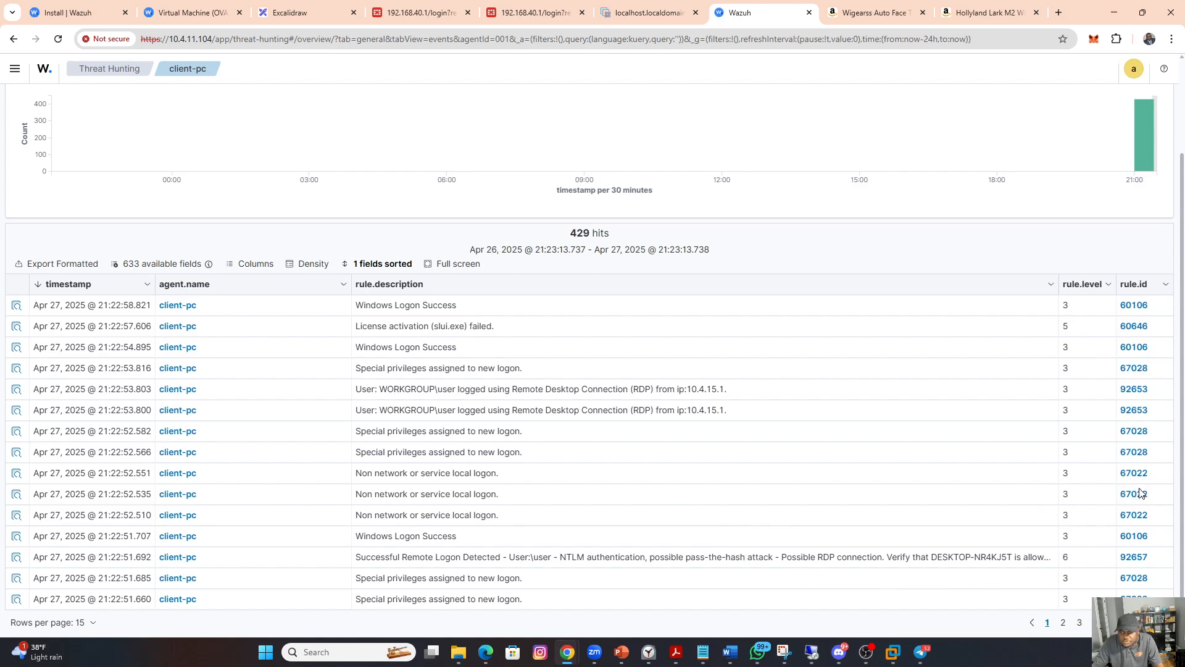
{"action": "left_click", "coordinate": [1064, 623]}
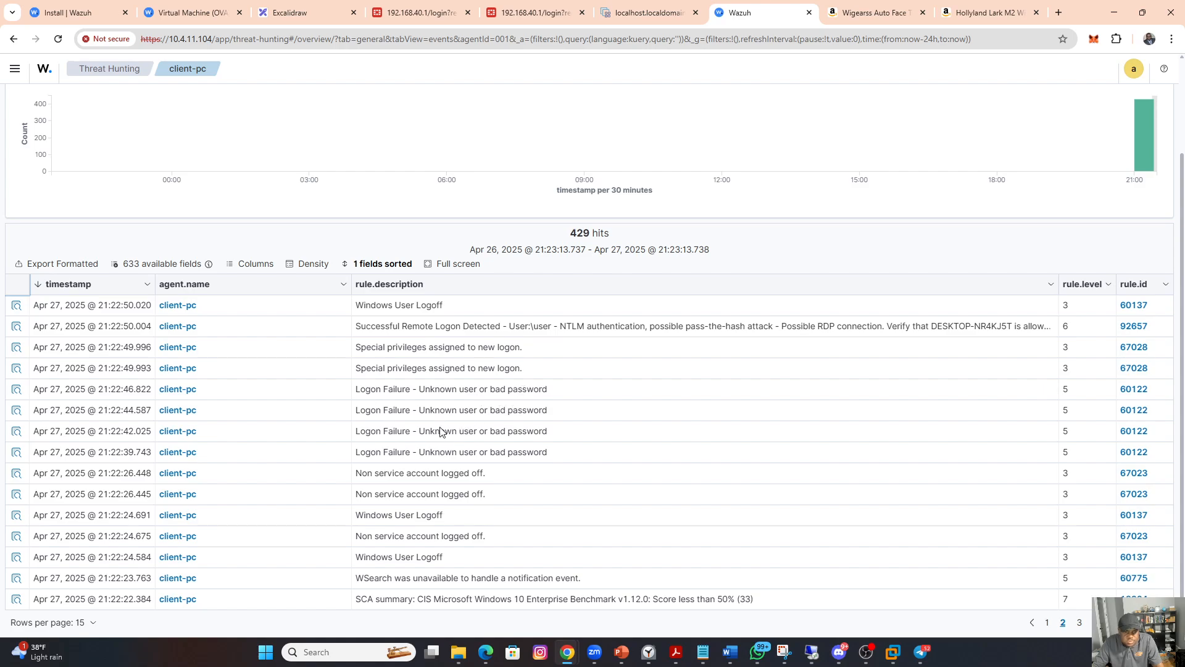
{"action": "scroll", "coordinate": [472, 382], "scroll_direction": "up", "scroll_amount": 2}
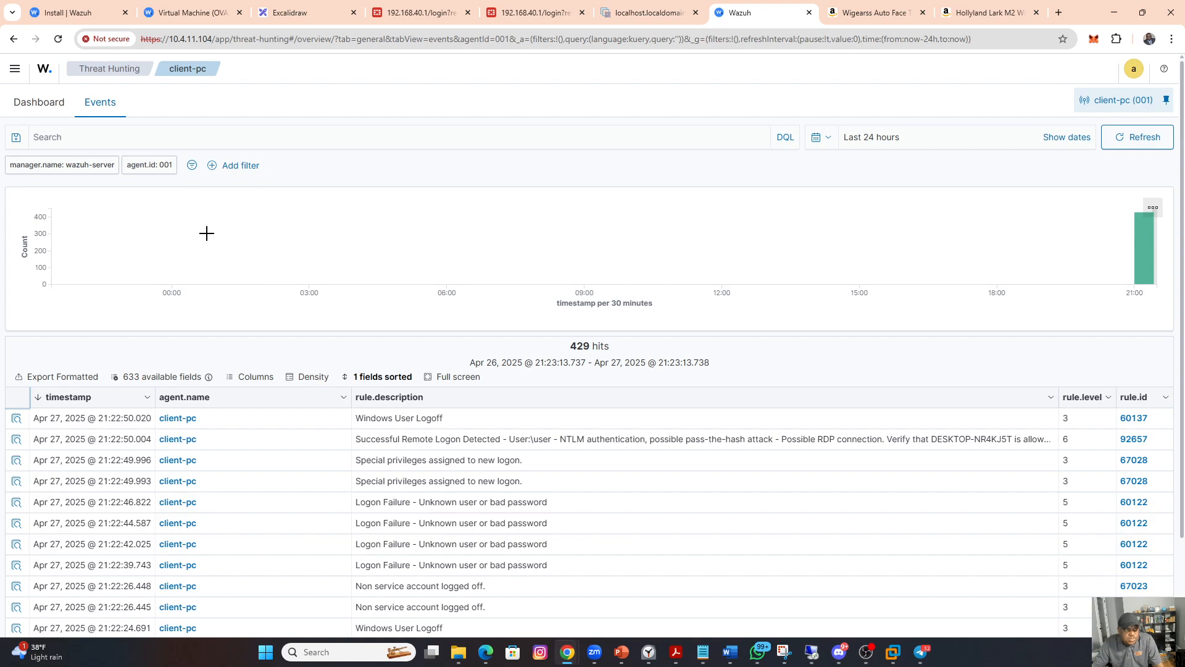
Step: Open the Threat Hunting dashboard for client-pc and examine its authentication totals, alert group charts and top 5 breakdowns
{"action": "left_click", "coordinate": [39, 101]}
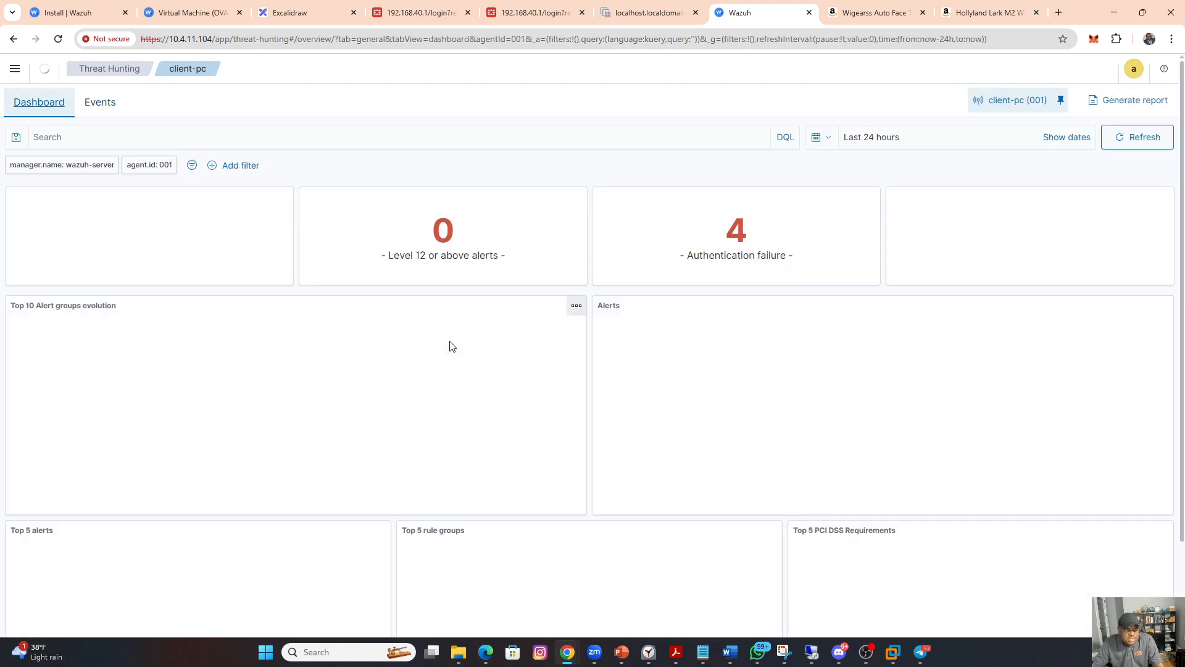
{"action": "scroll", "coordinate": [449, 389], "scroll_direction": "down", "scroll_amount": 1}
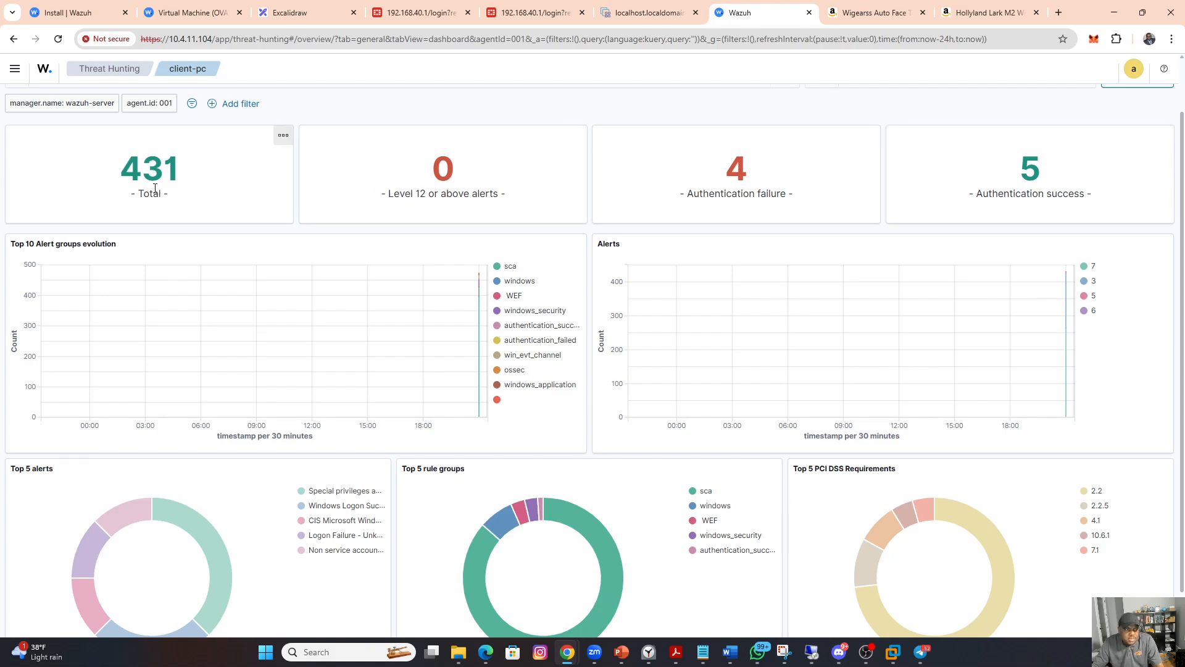
{"action": "scroll", "coordinate": [150, 196], "scroll_direction": "down", "scroll_amount": 1}
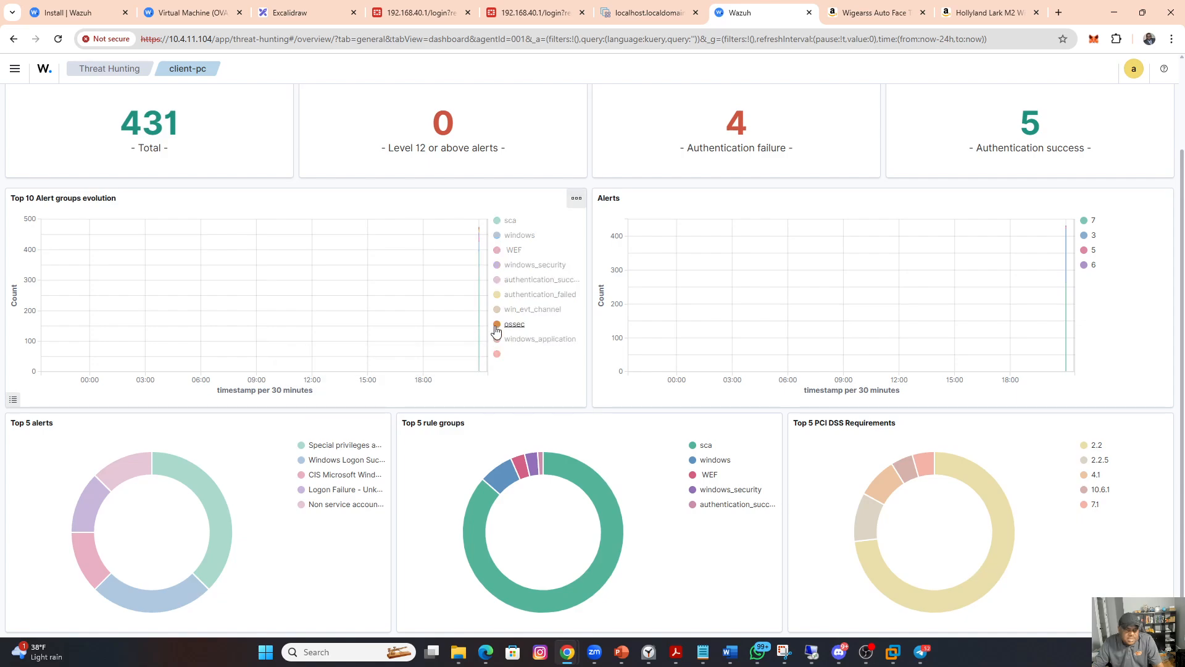
{"action": "scroll", "coordinate": [360, 378], "scroll_direction": "up", "scroll_amount": 2}
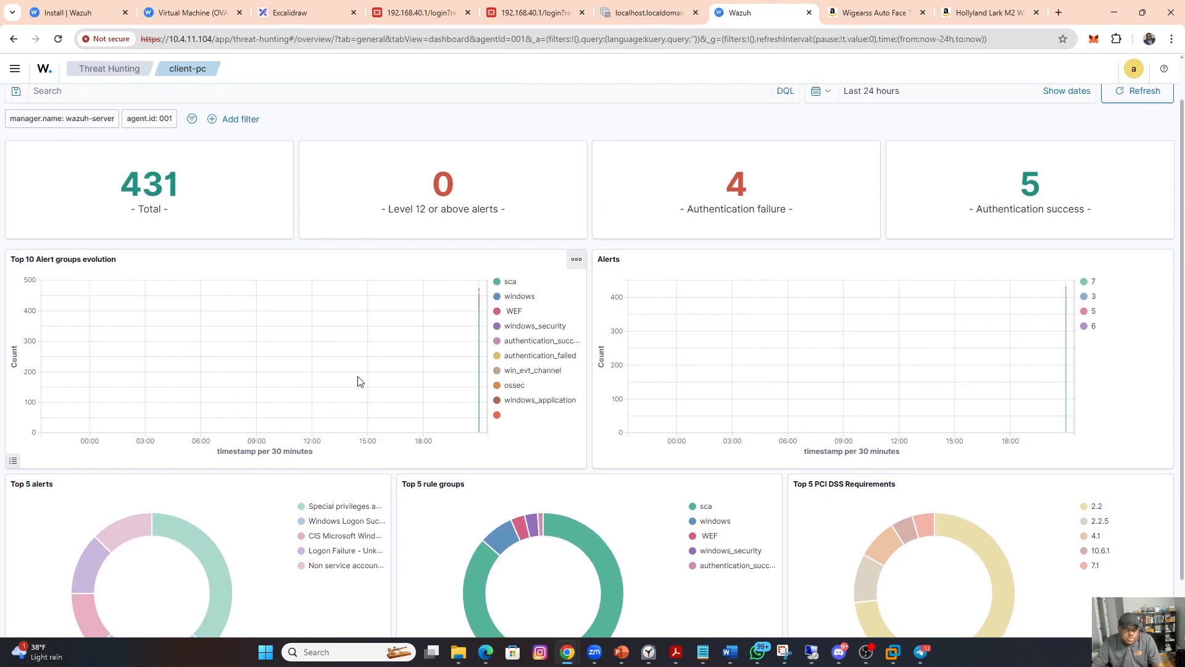